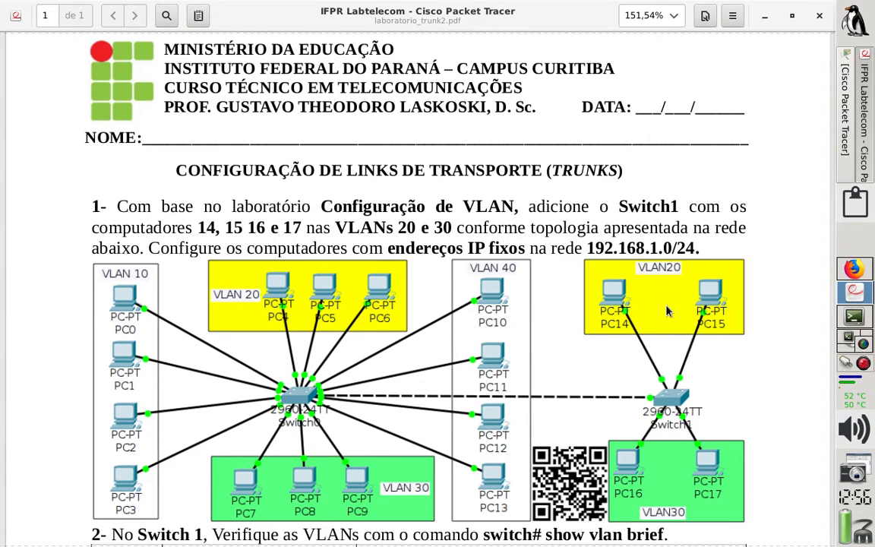
Switch to Cisco Packet Tracer and open the recent file VLAN.pkt from the video_redes_trunk folder
left_click(845, 152)
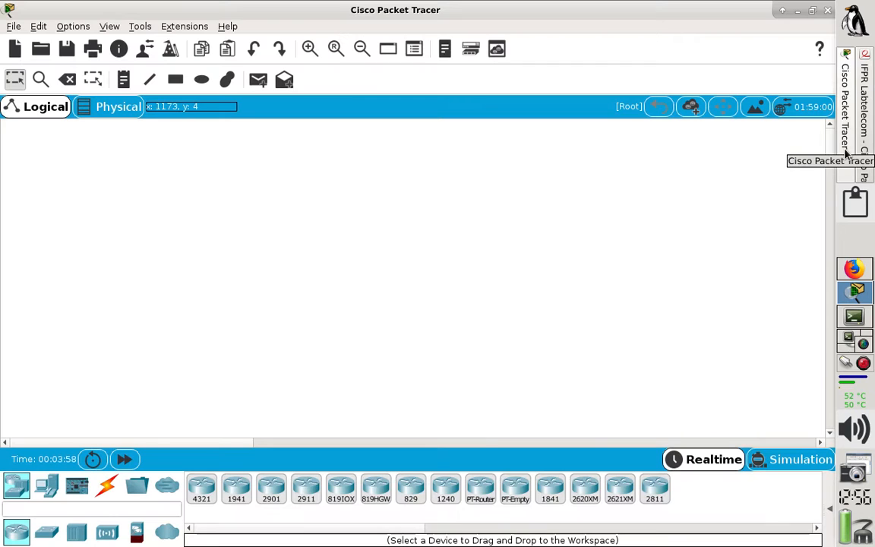
left_click(15, 27)
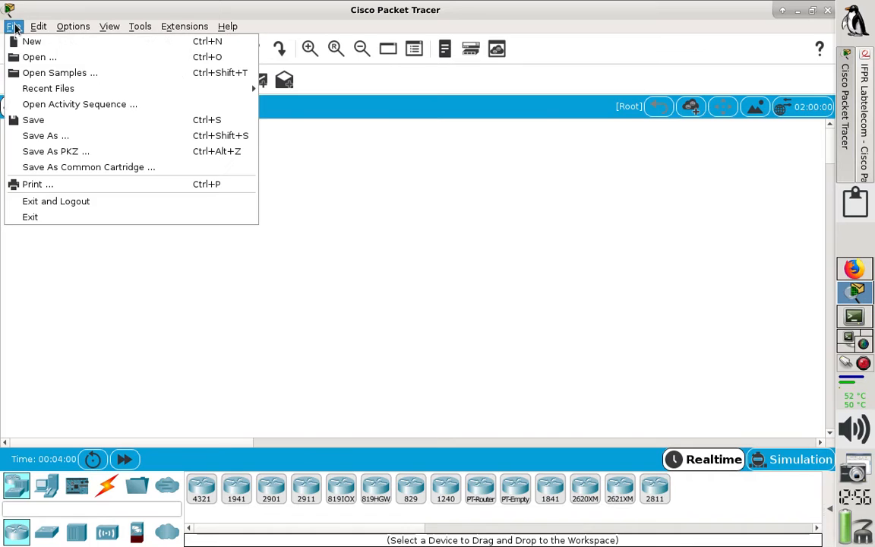
mouse_move(102, 86)
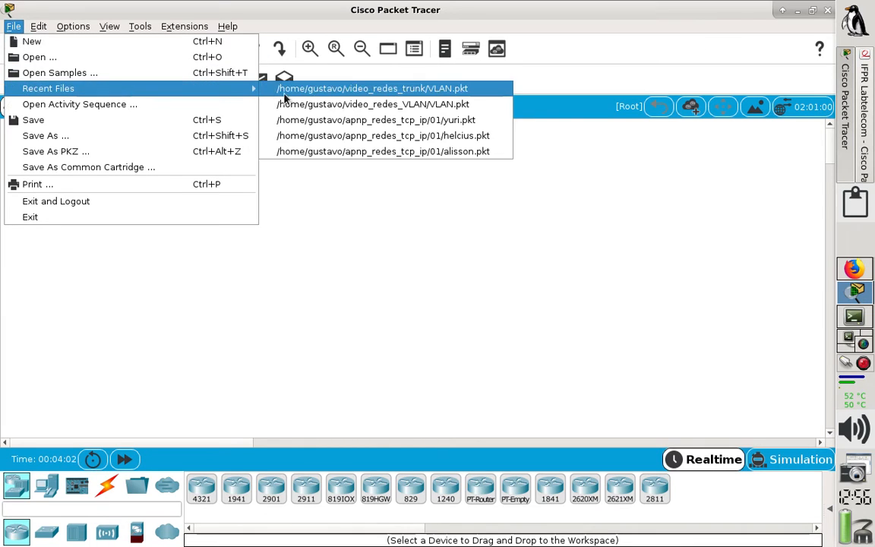
left_click(337, 88)
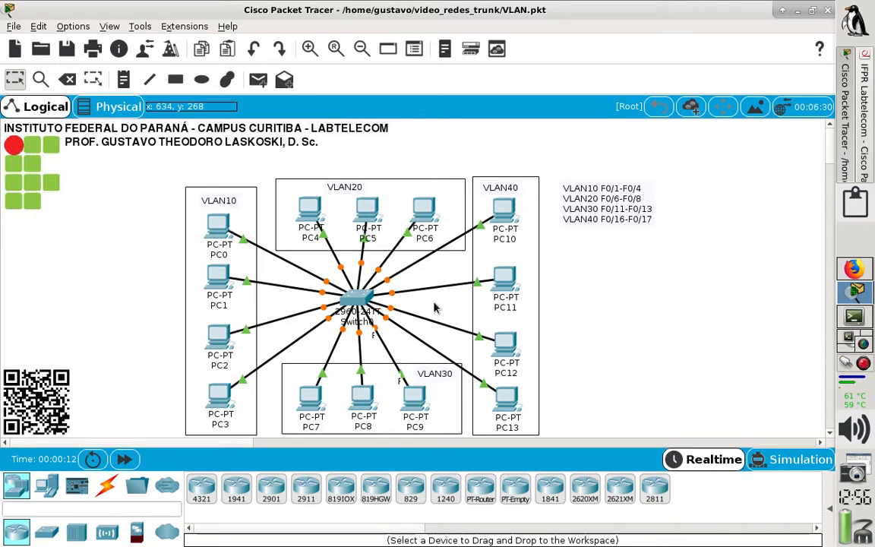
Open Switch0's command line in a maximized window and enter privileged mode with en
left_click(353, 295)
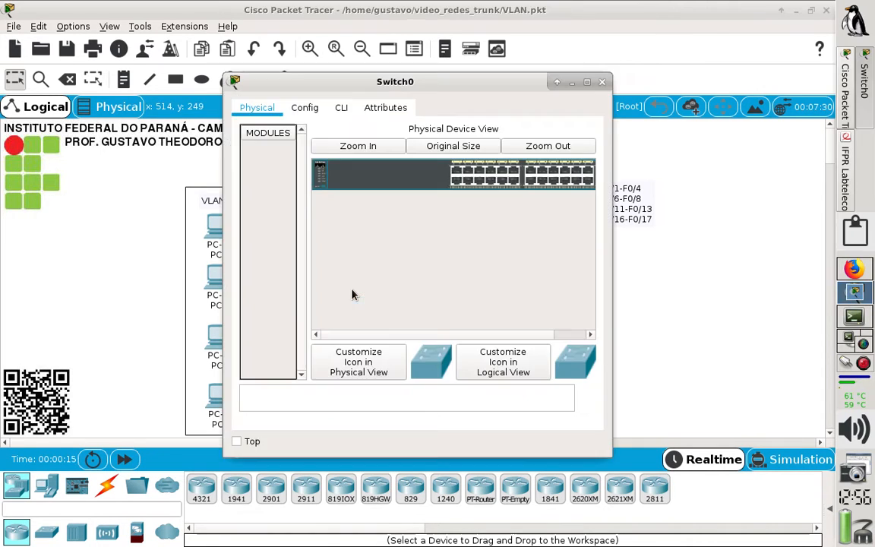
left_click(342, 108)
left_click(587, 81)
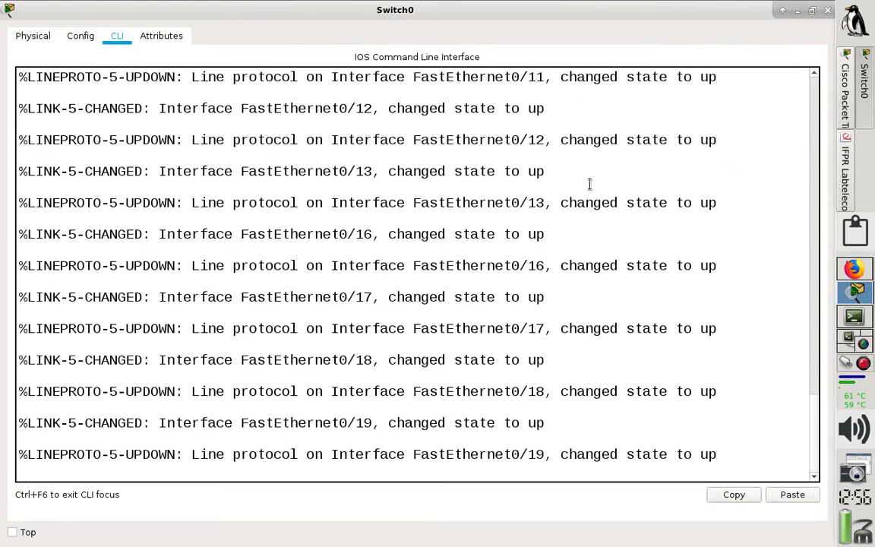
key("Return")
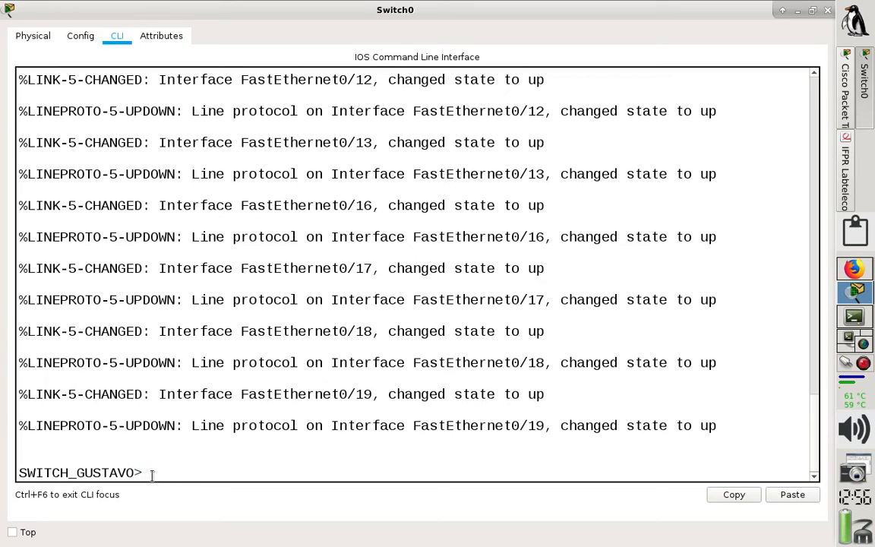
key("Return")
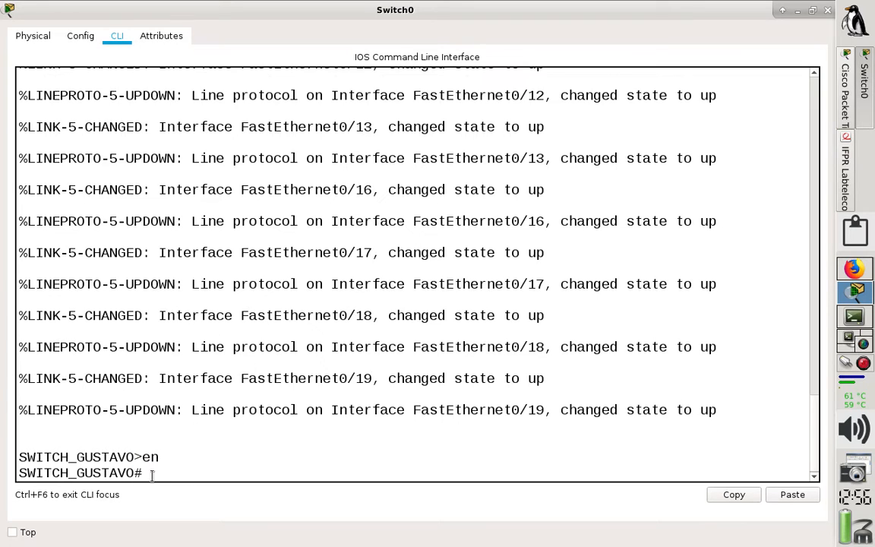
Run sh vlan brief on Switch0, examine the ports of VLANs 10 to 40 and the default VLAN, and minimize the switch window
type("sh vlan brief")
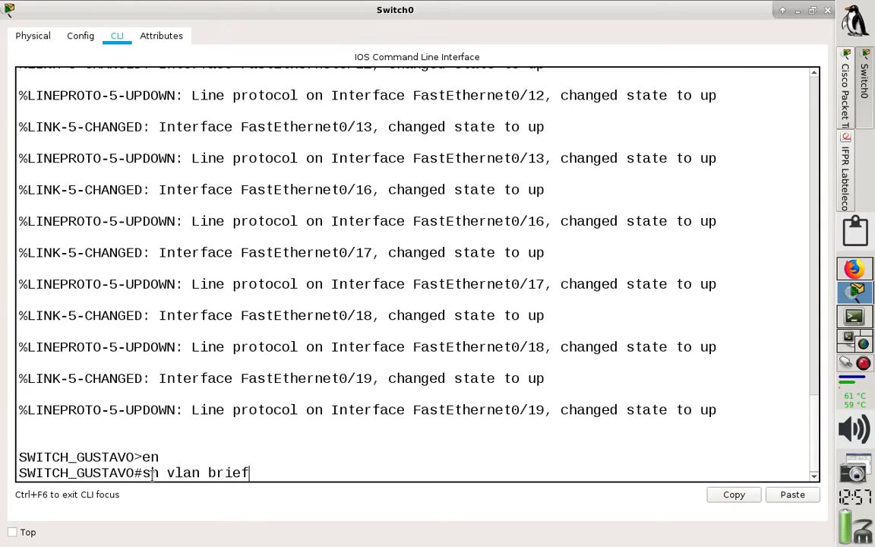
key("Return")
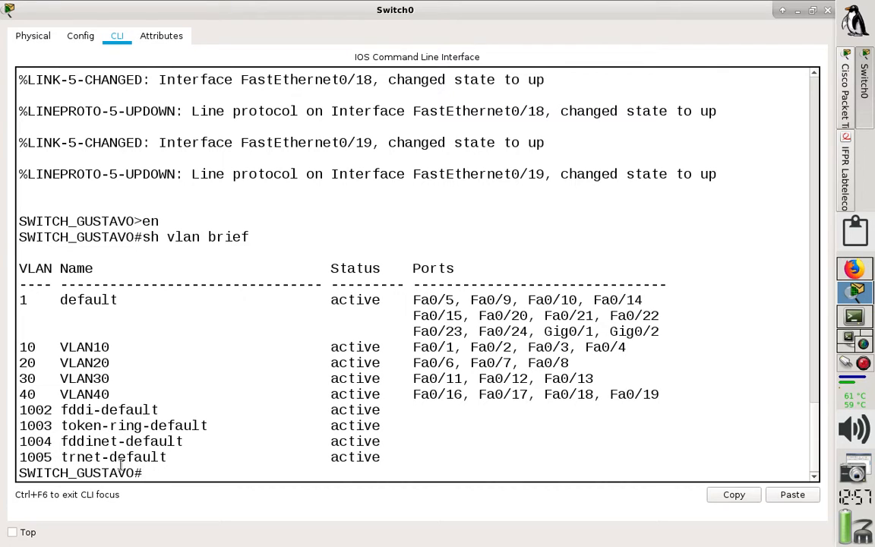
left_click_drag(21, 347, 679, 402)
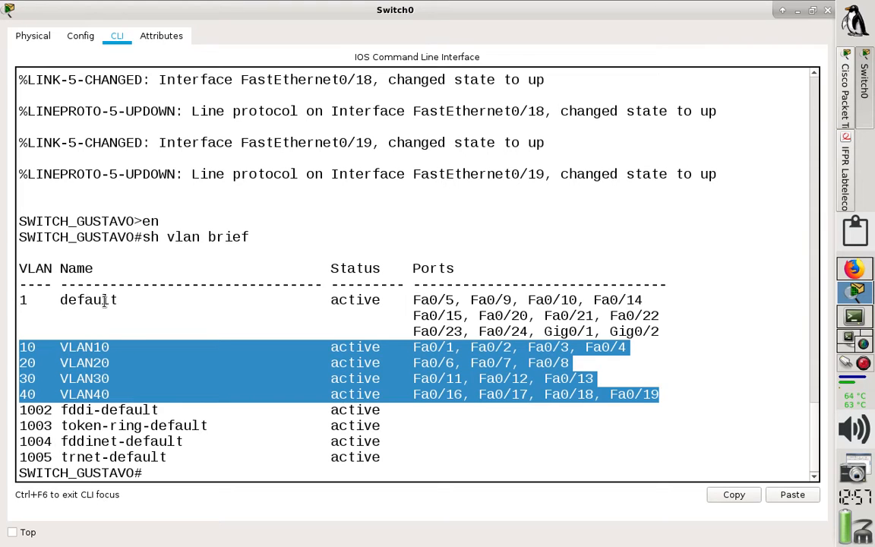
left_click_drag(411, 293, 661, 328)
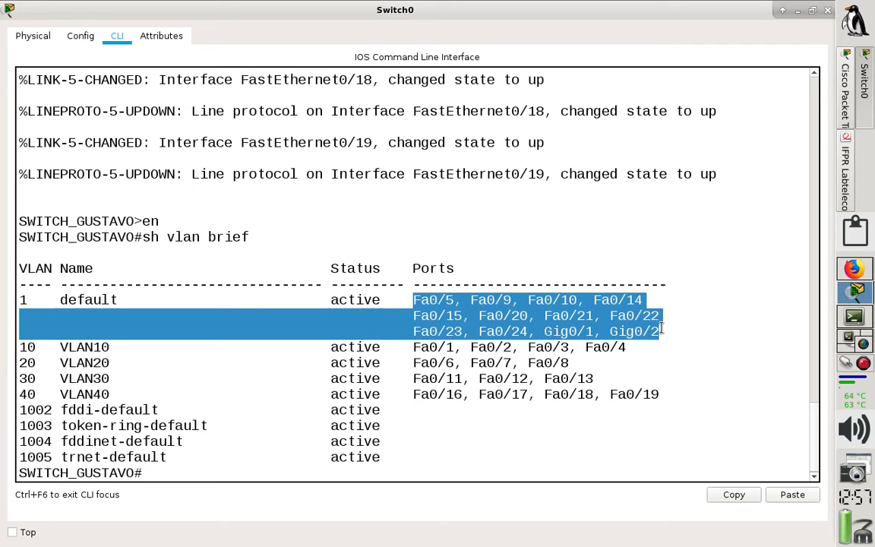
left_click(796, 14)
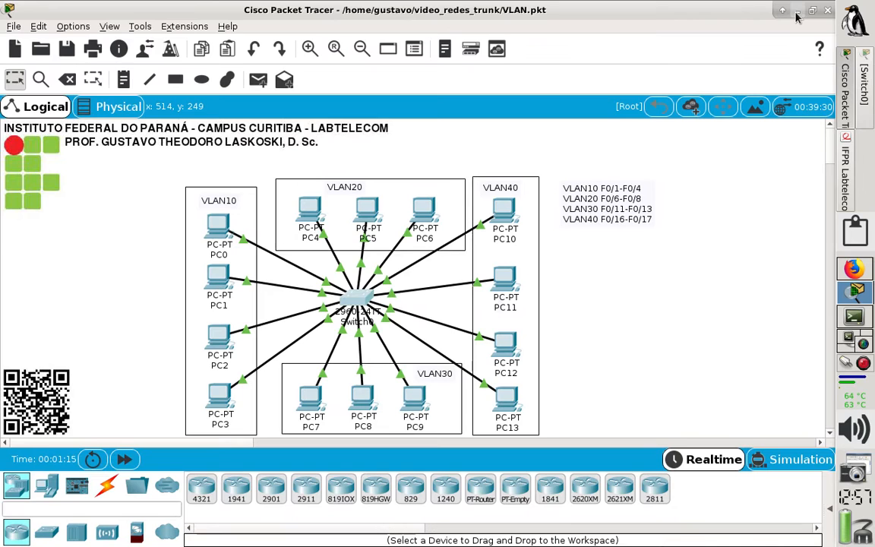
Consult the lab sheet's topology and draw a light yellow filled rectangle with a black outline behind the VLAN20 computers
left_click(845, 156)
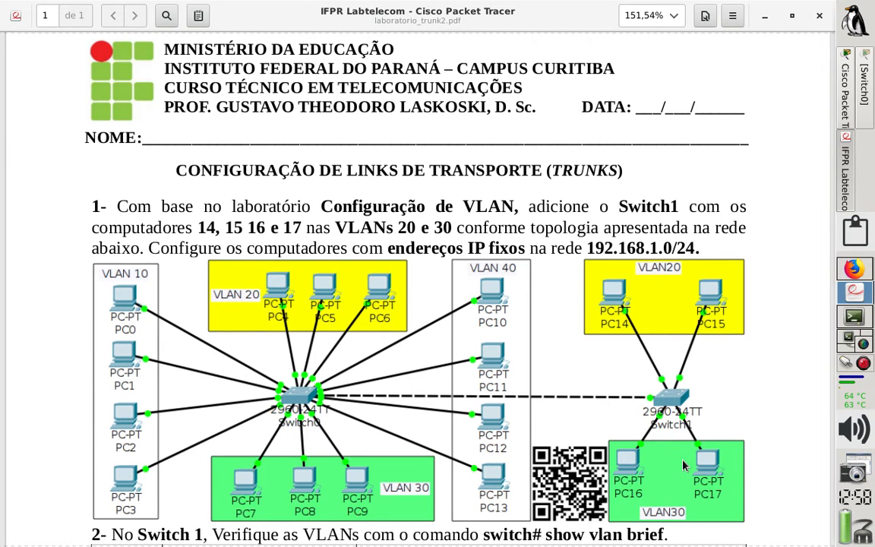
left_click(847, 94)
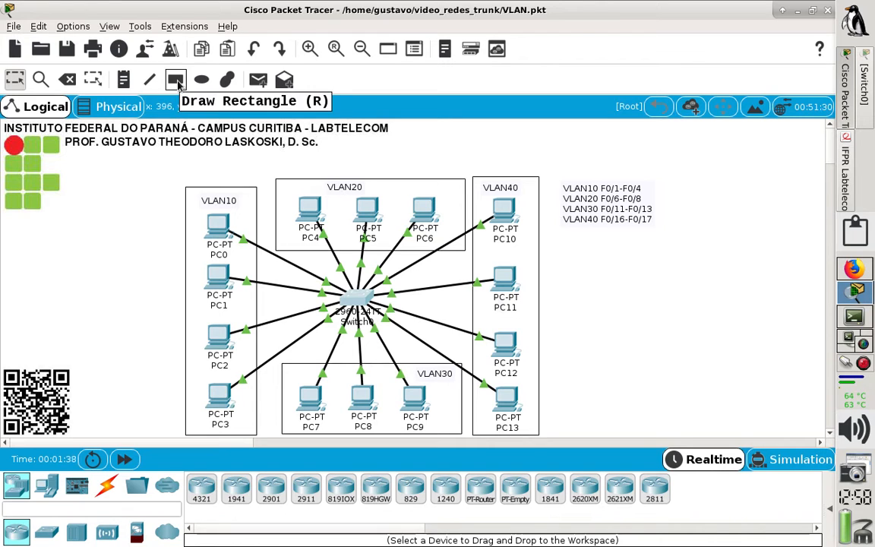
left_click(175, 80)
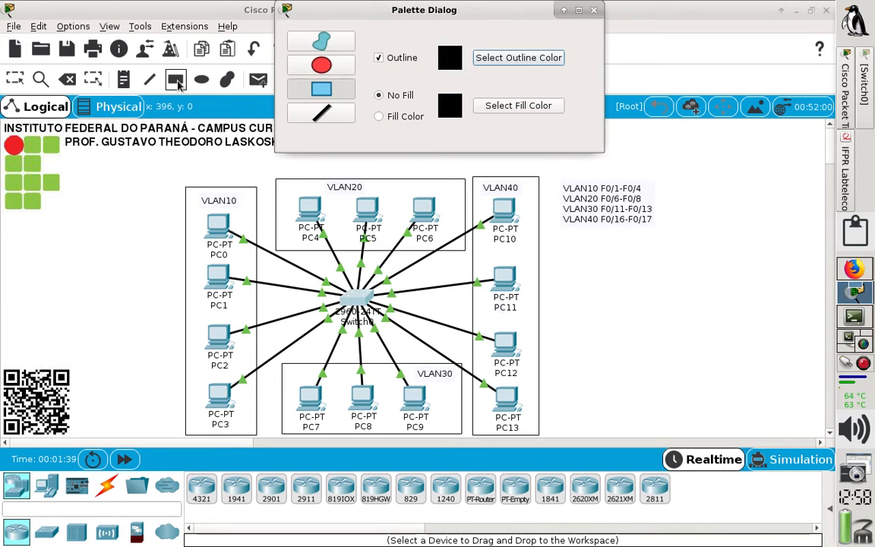
left_click(378, 116)
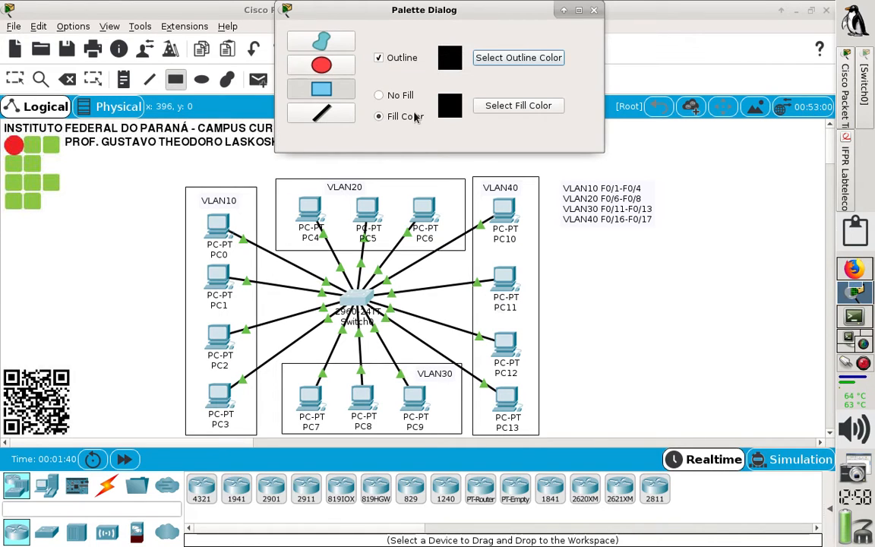
left_click(487, 109)
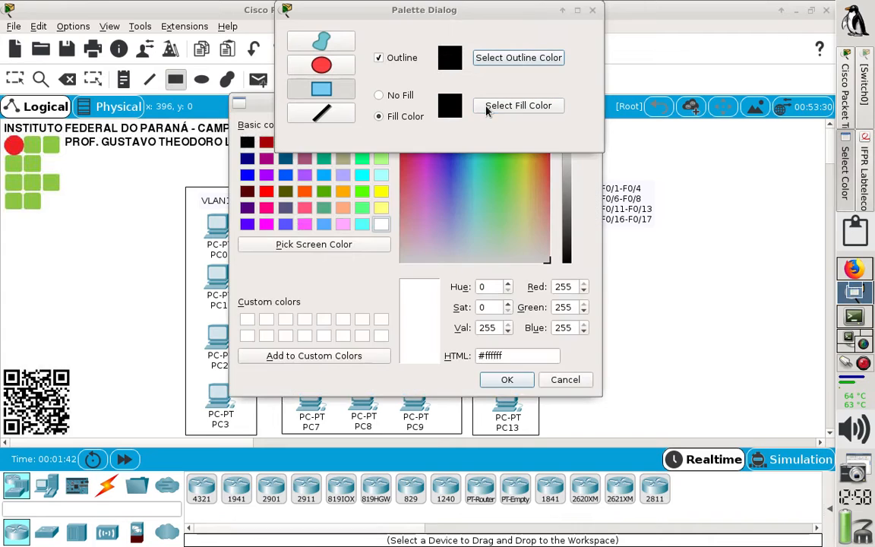
left_click(380, 207)
left_click(504, 380)
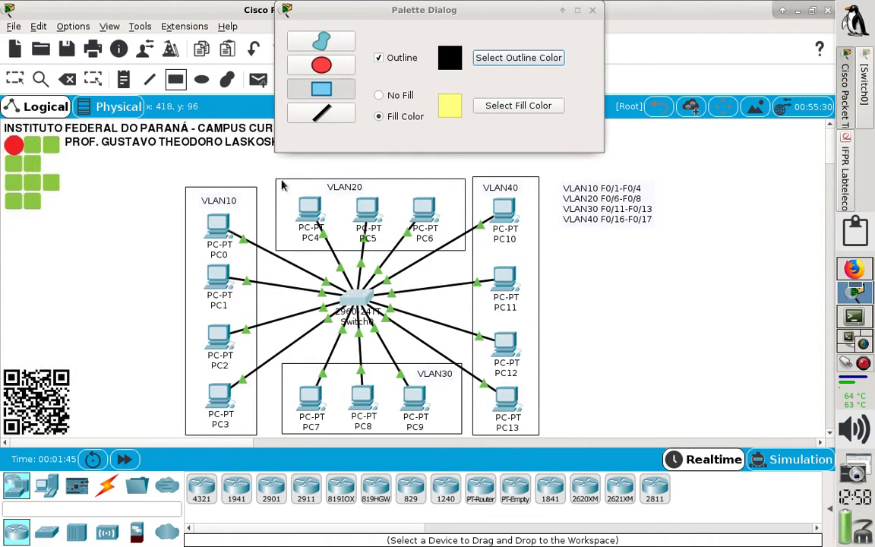
mouse_move(272, 177)
left_mouse_down()
mouse_move(366, 227)
mouse_move(466, 251)
left_mouse_up()
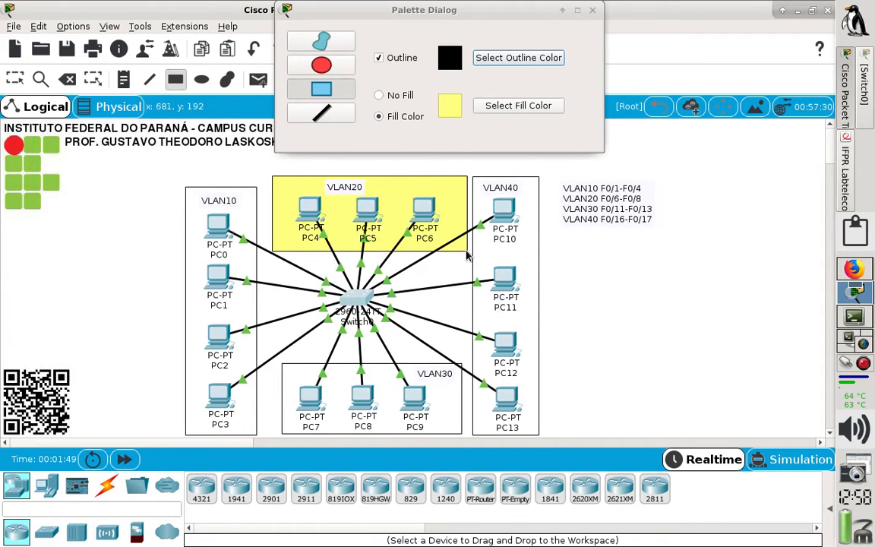
Draw a green (#55ff7f) filled rectangle behind the VLAN30 computers and close the drawing palette
left_click(516, 107)
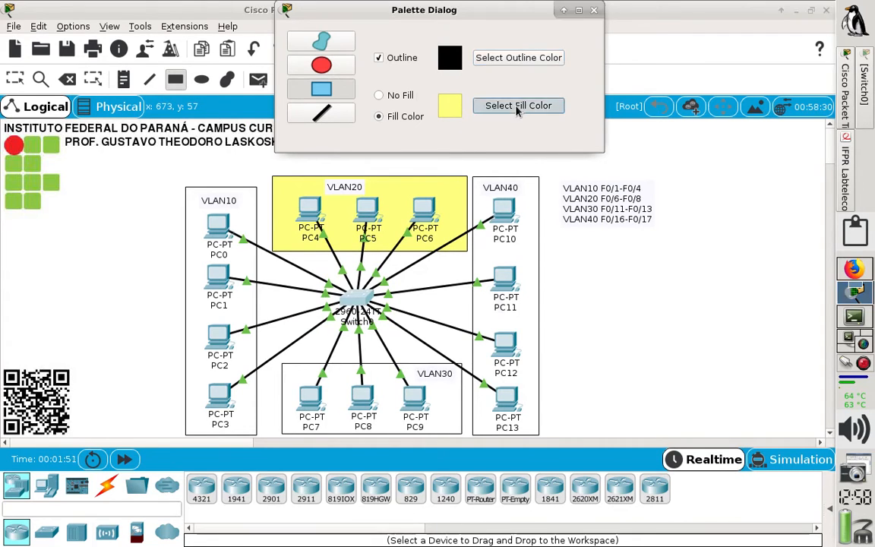
left_click(361, 209)
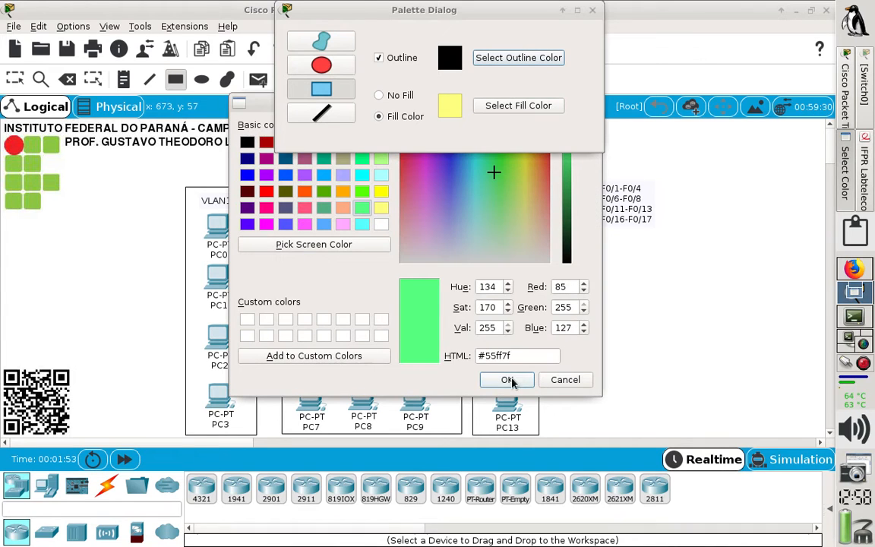
key("Return")
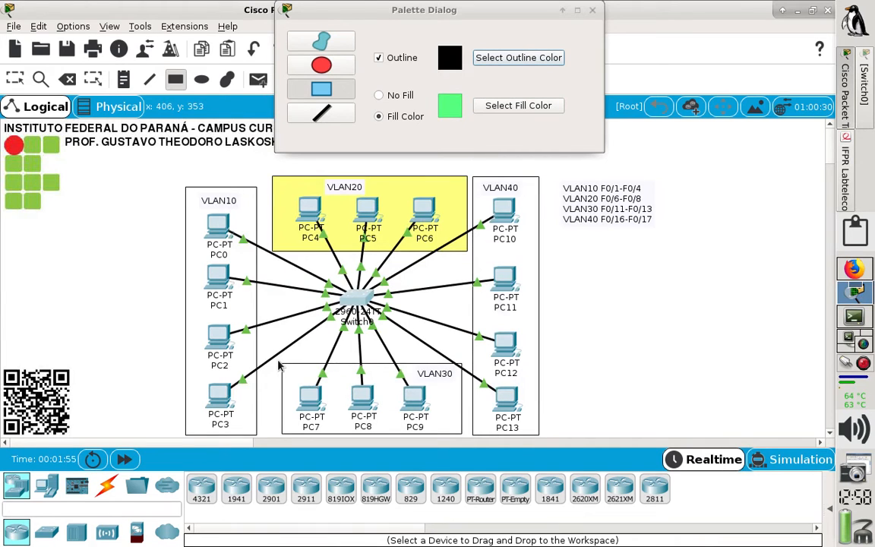
left_click_drag(279, 359, 463, 438)
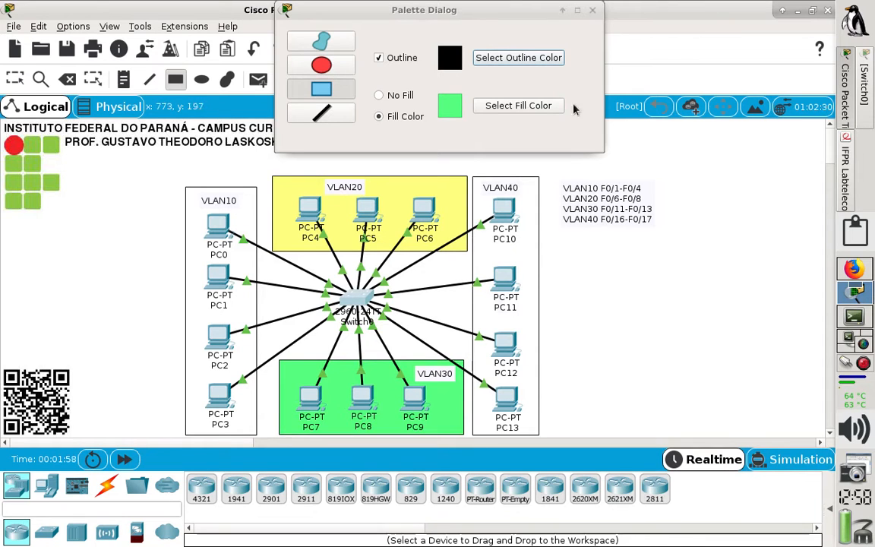
left_click(593, 10)
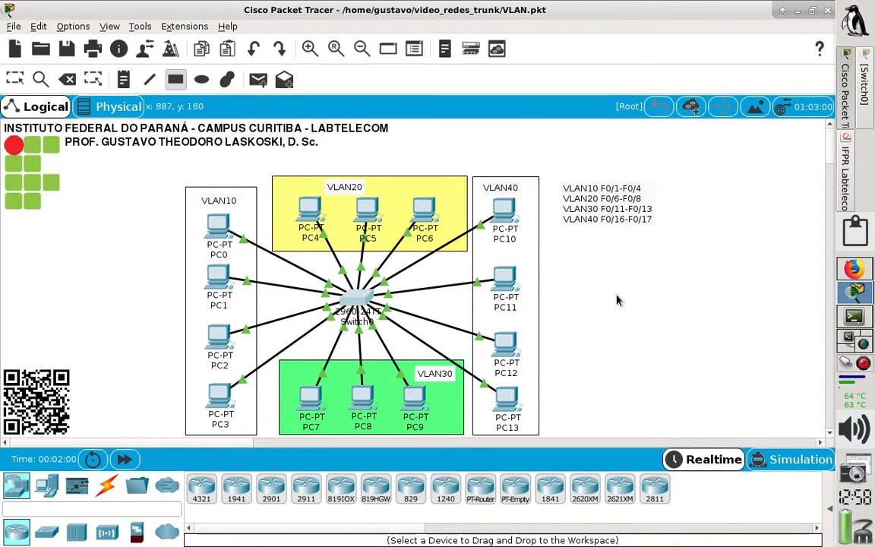
left_click(635, 353)
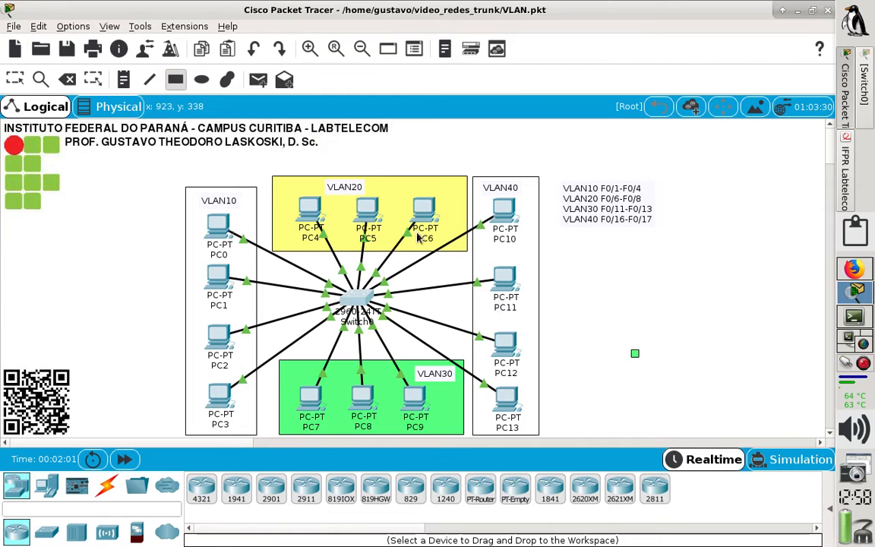
Move the VLAN port list note to the left of the VLAN10 box and delete the small stray green square
left_click(15, 78)
left_click_drag(448, 254, 143, 271)
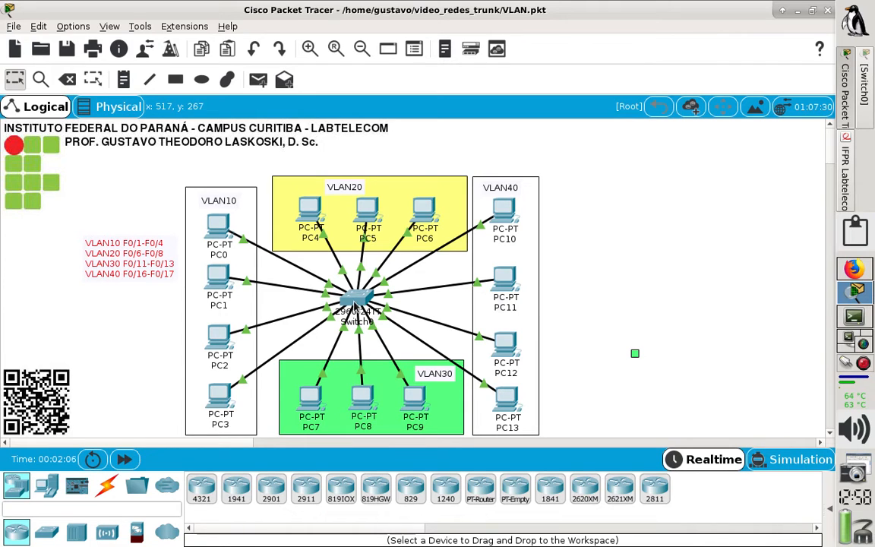
left_click(67, 79)
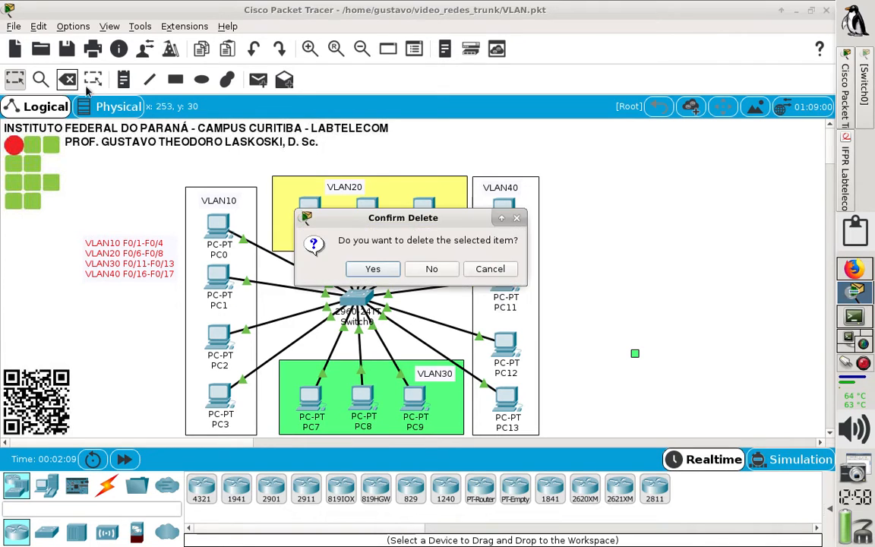
left_click(430, 268)
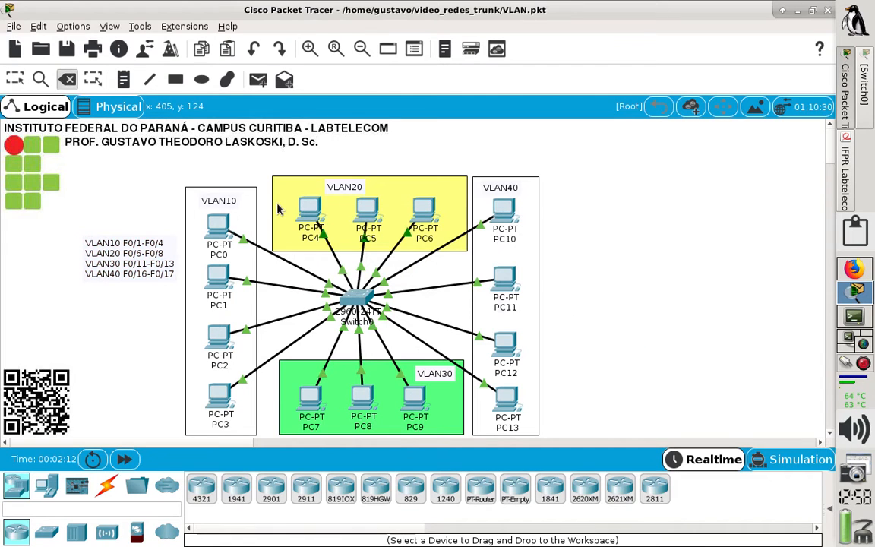
left_click(15, 79)
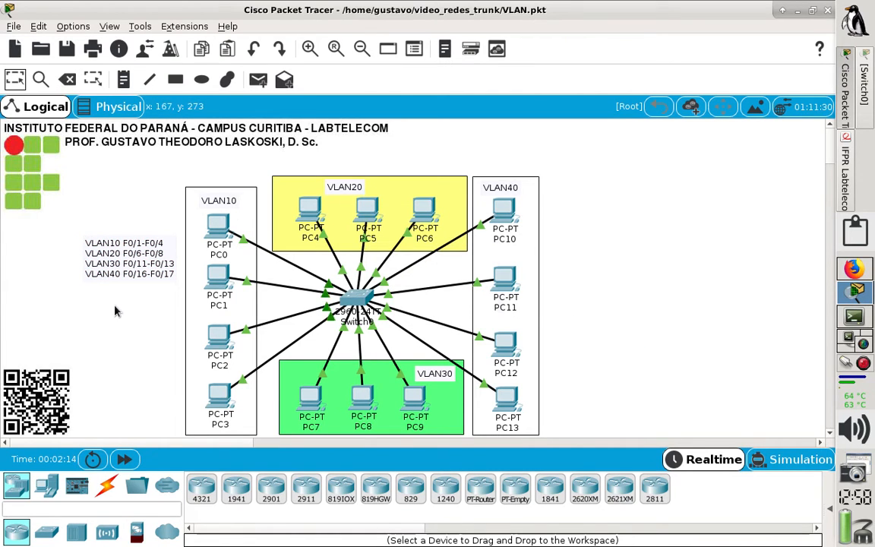
Add a 2960 switch to the right of the VLAN40 box, roughly level with Switch0, and move PC11 slightly up
left_click(45, 533)
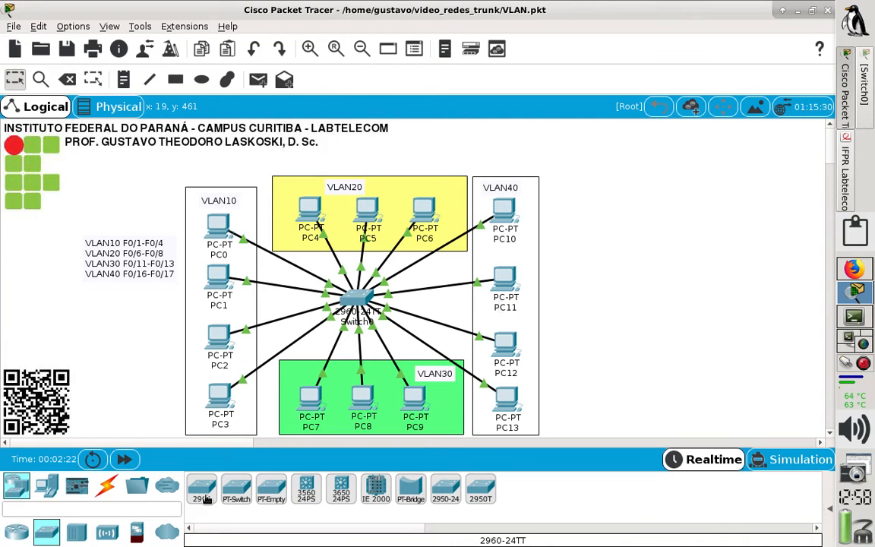
left_click_drag(205, 497, 681, 294)
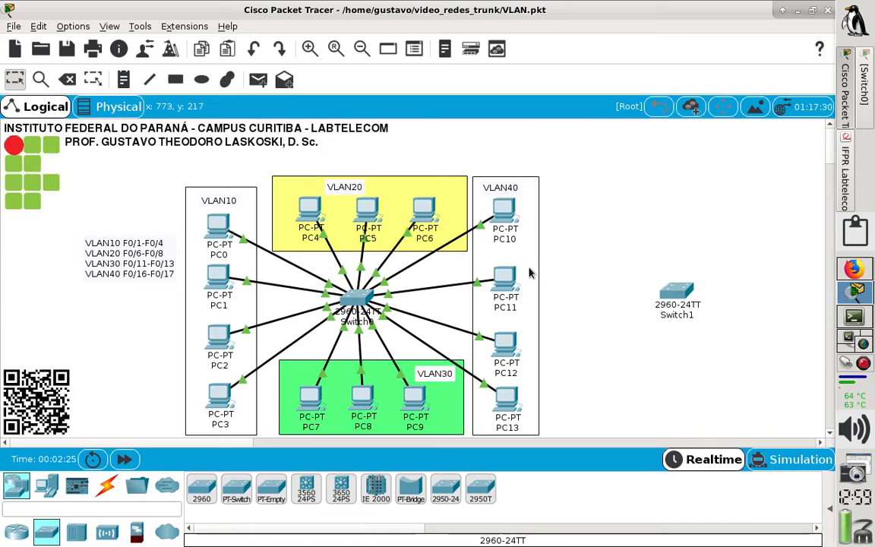
left_click_drag(510, 284, 511, 270)
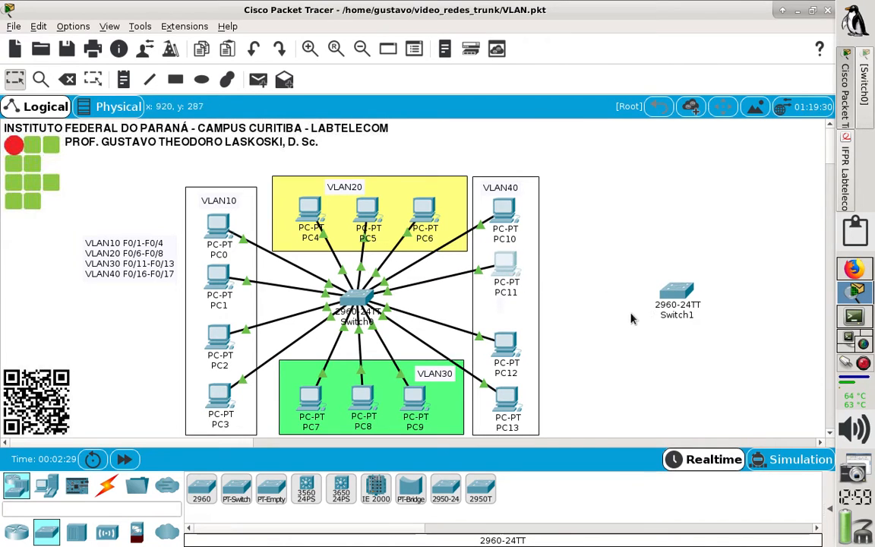
left_click_drag(675, 292, 639, 304)
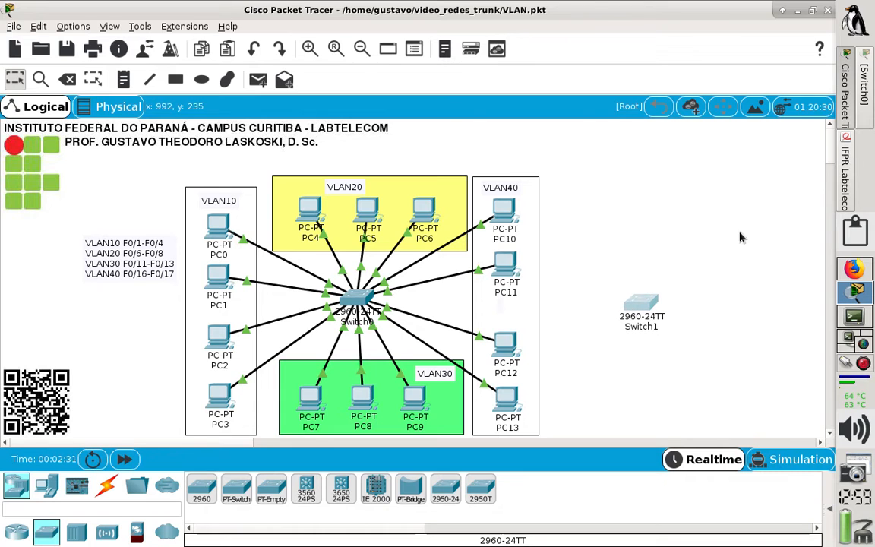
Following the lab sheet's topology, connect Switch0 GigabitEthernet0/1 to Switch1 GigabitEthernet0/1 with a Copper Cross-Over cable
left_click(845, 181)
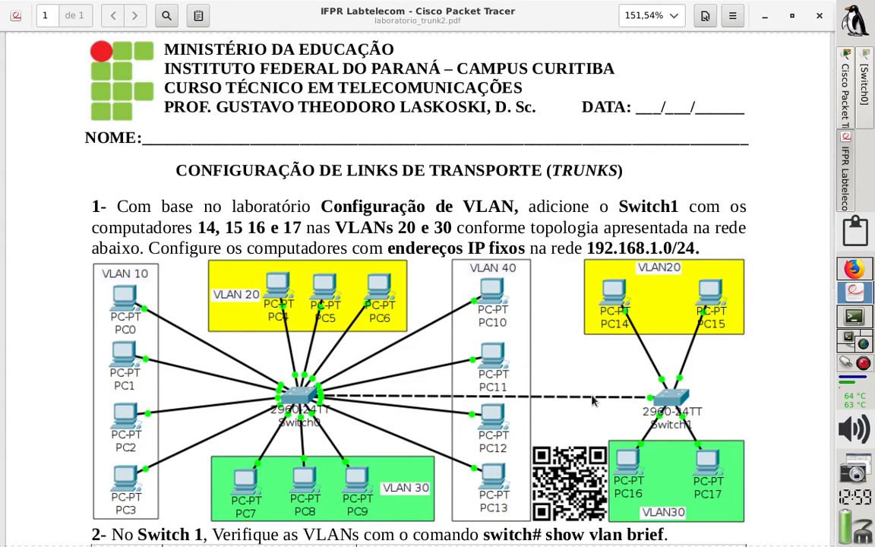
left_click(852, 154)
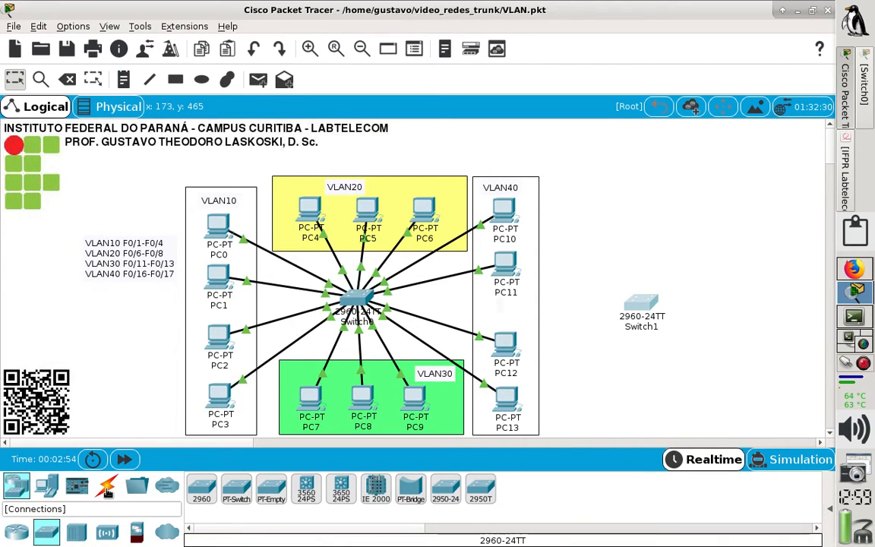
left_click(108, 491)
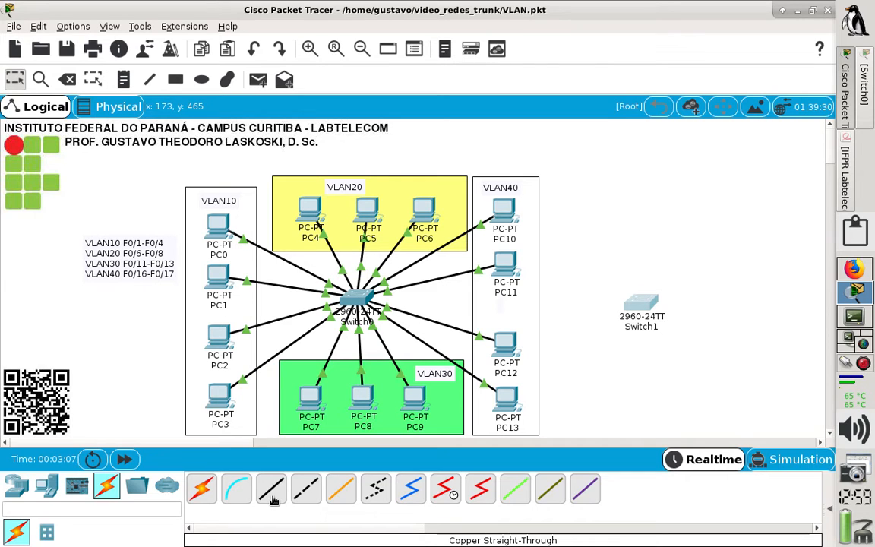
left_click(313, 491)
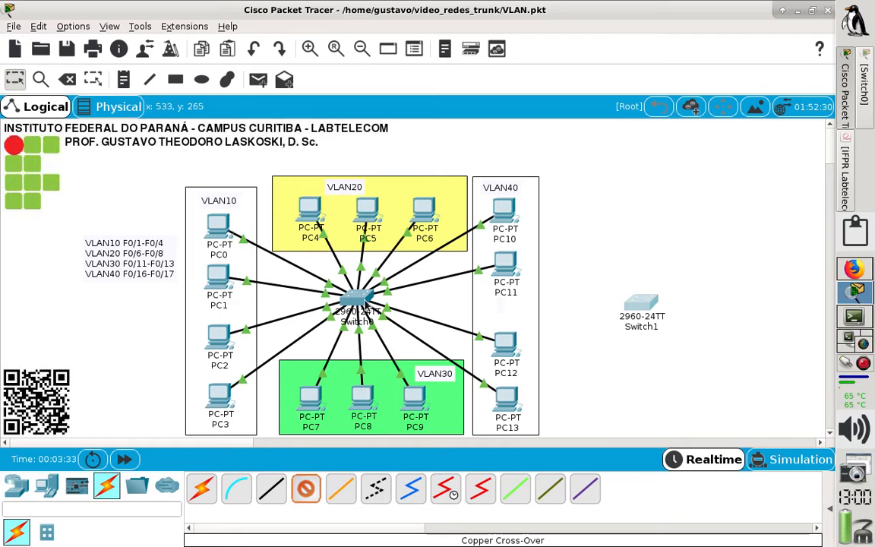
left_click(365, 303)
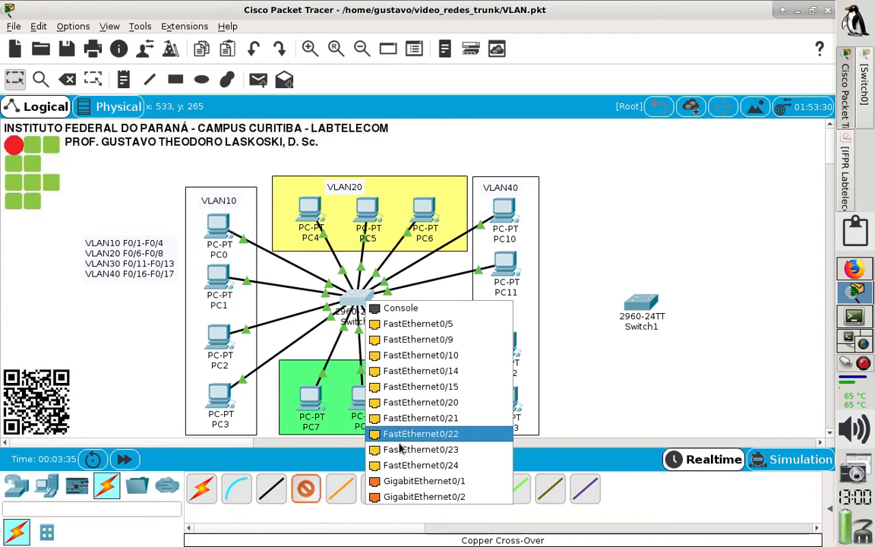
left_click(445, 487)
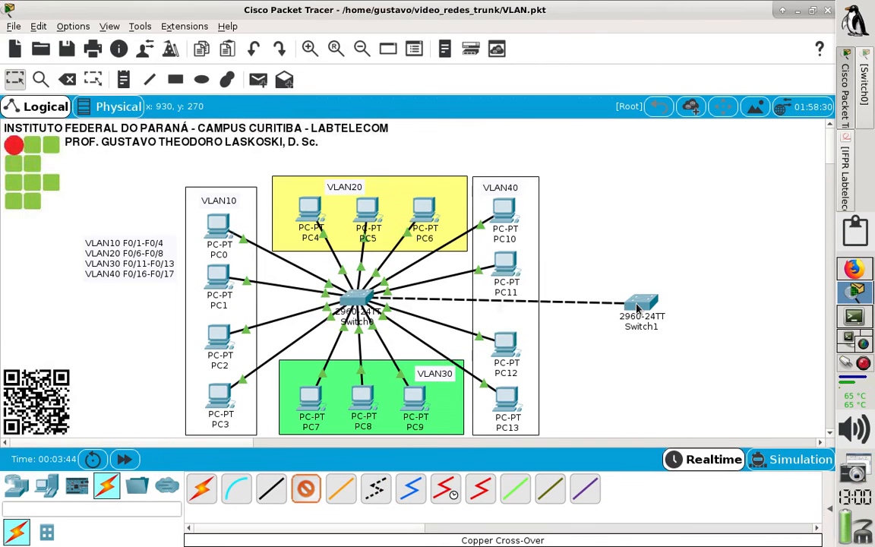
left_click(639, 305)
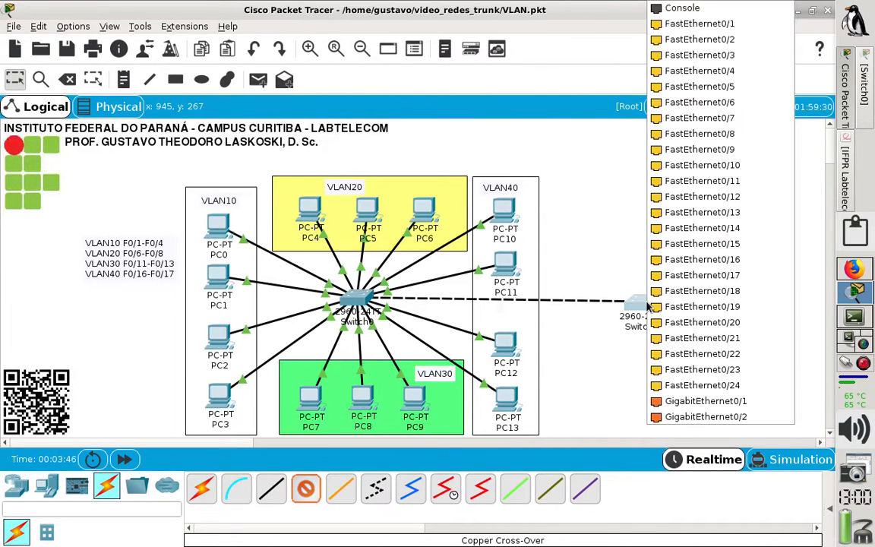
left_click(703, 400)
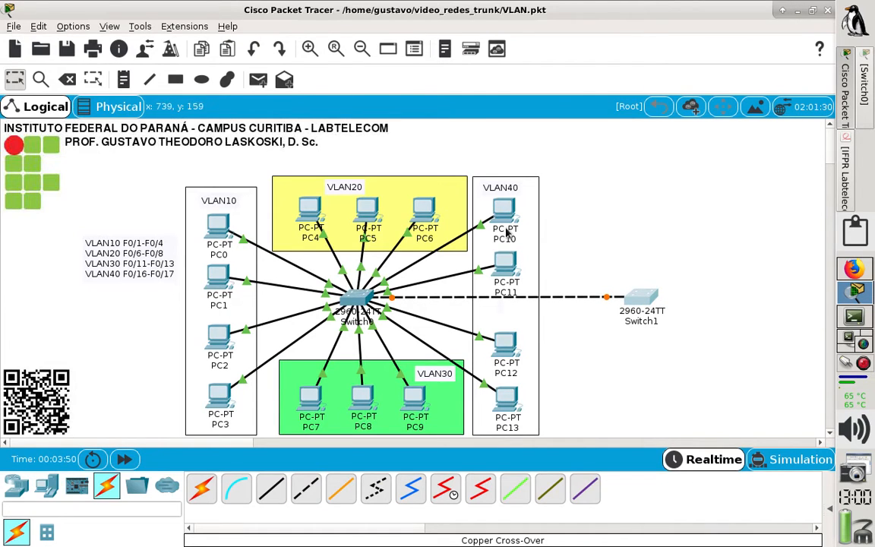
Shift PC11, PC12 and PC13 slightly up inside the VLAN40 box and move Switch1 farther to the right
left_click_drag(510, 266, 505, 261)
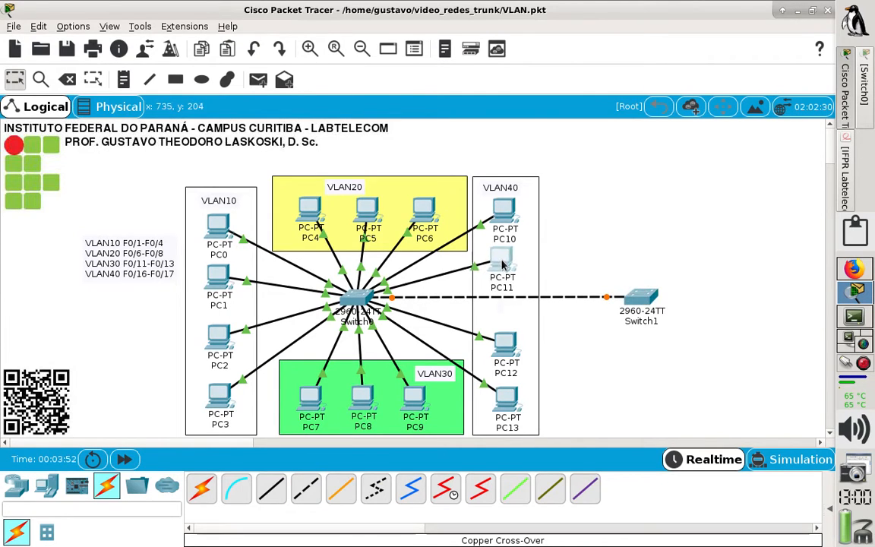
left_click_drag(501, 346, 501, 333)
left_click_drag(502, 400, 508, 391)
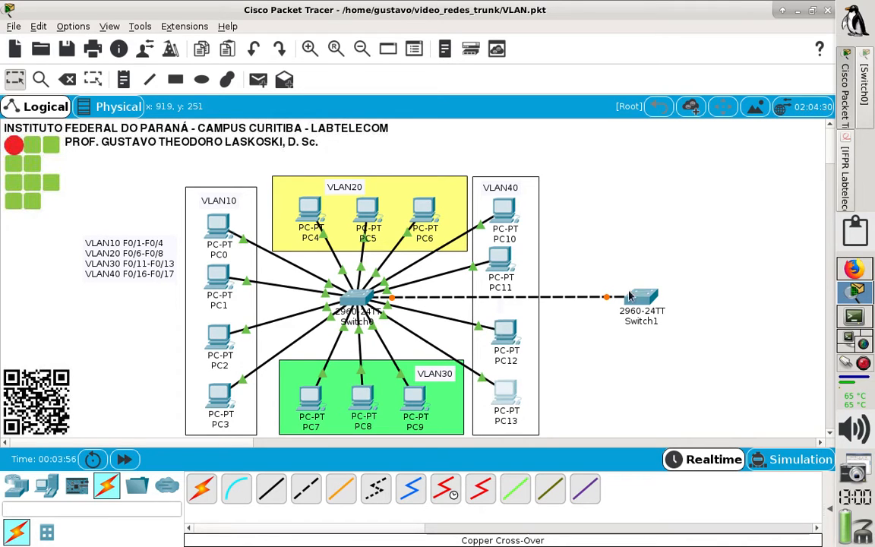
left_click_drag(638, 301, 668, 295)
Add an UPLINK note just above the cable between the switches and nudge Switch1 slightly left and down
left_click(123, 86)
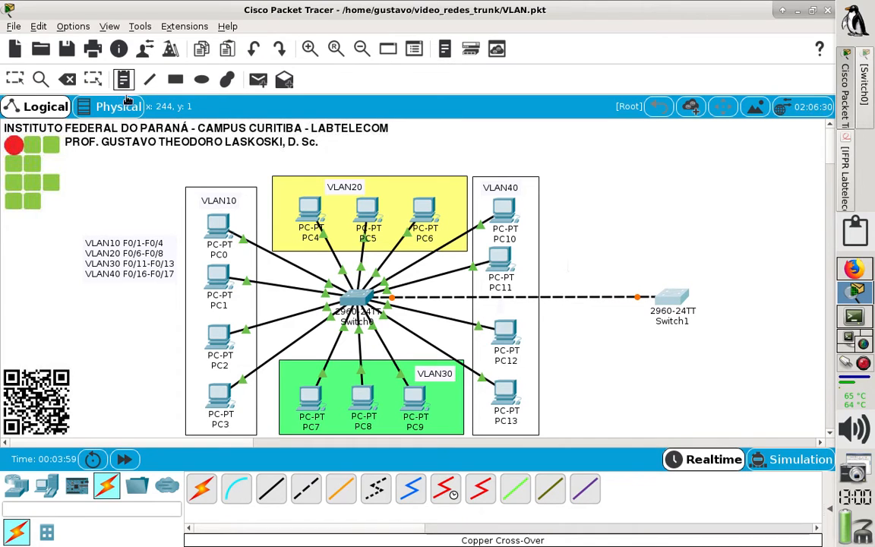
left_click(548, 278)
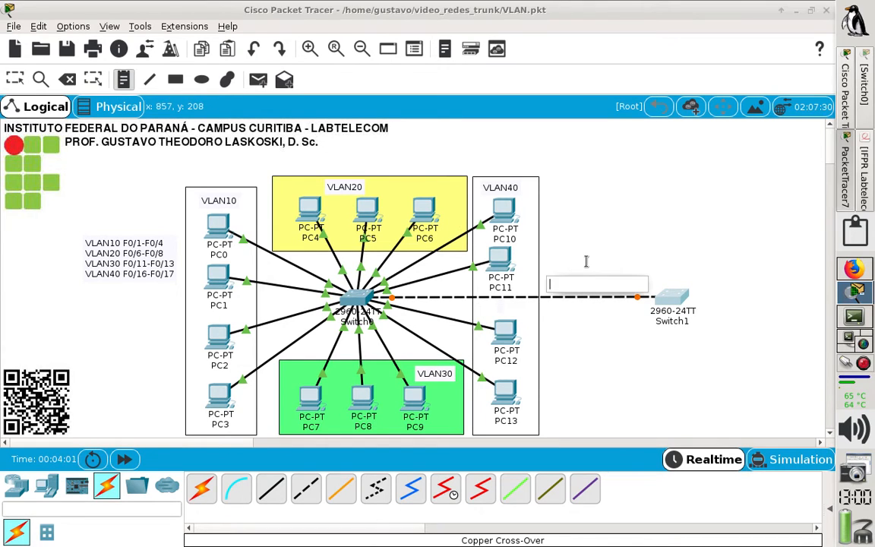
type("UPLINK")
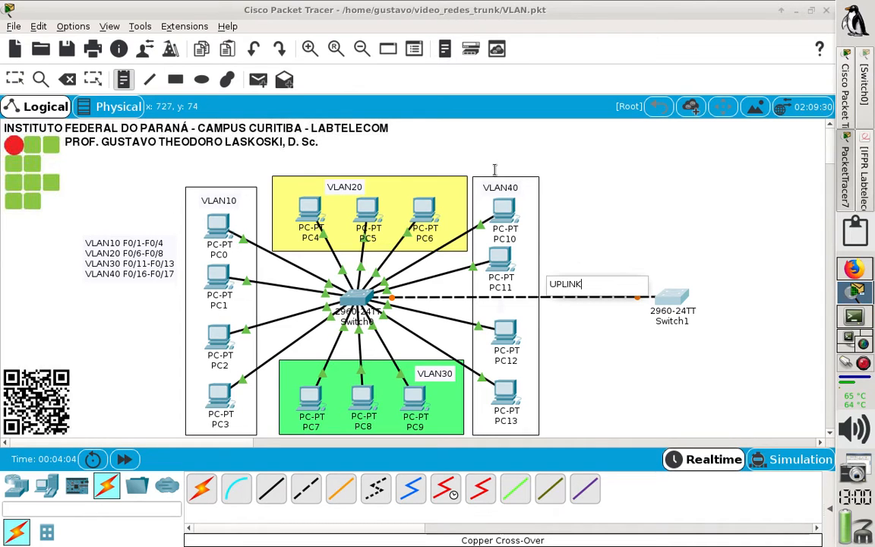
left_click(11, 79)
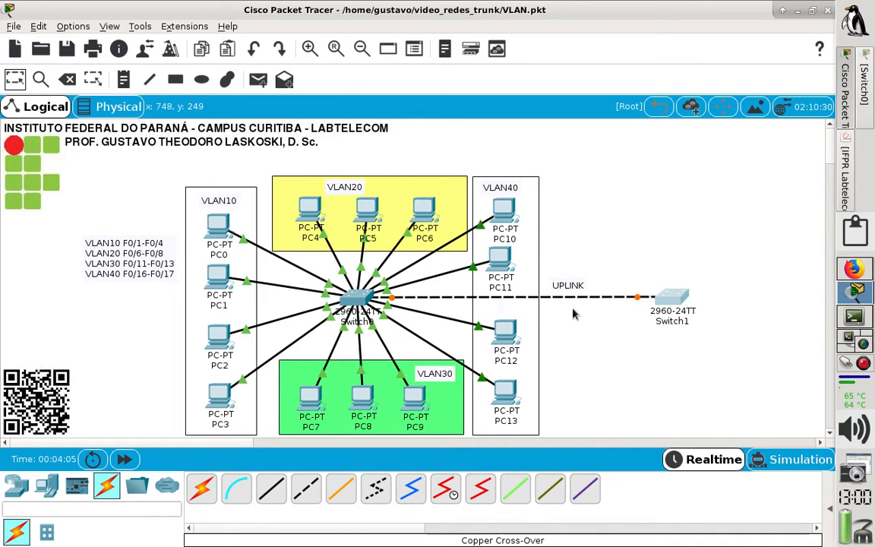
left_click_drag(566, 290, 568, 290)
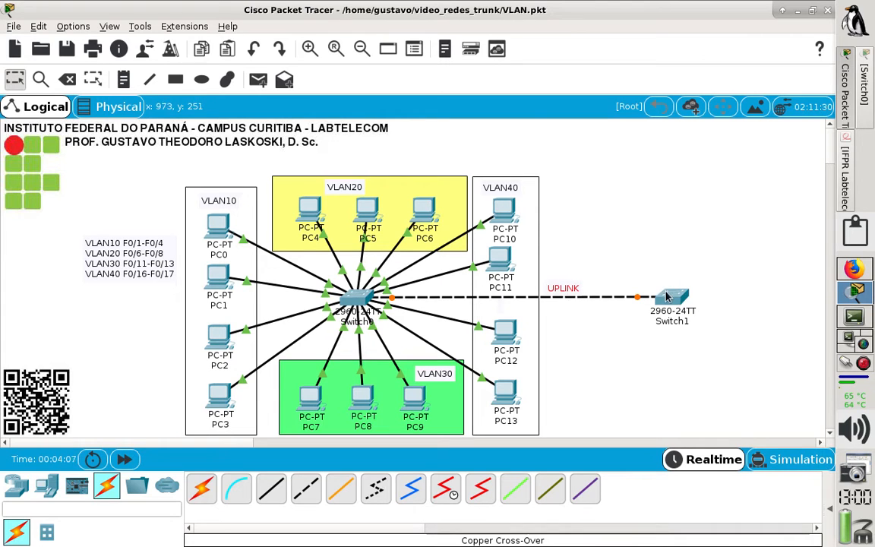
left_click_drag(673, 300, 670, 302)
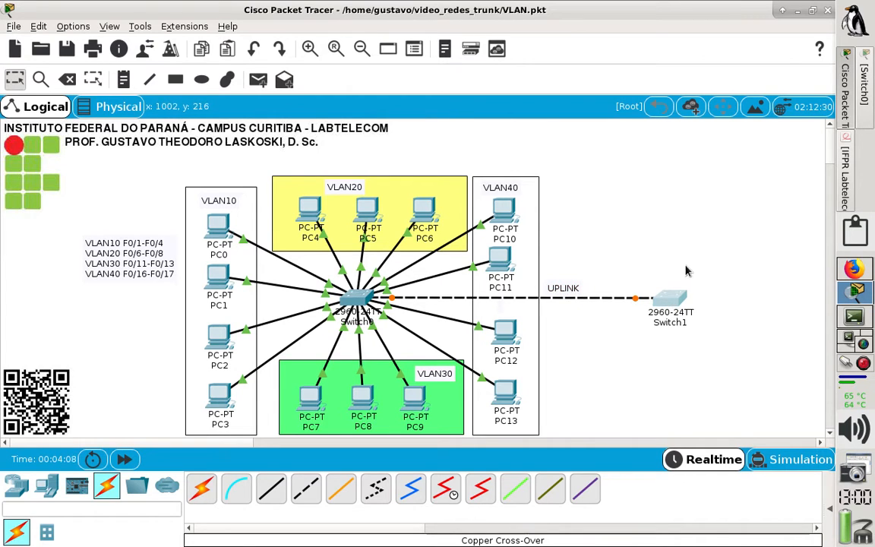
Following the lab sheet, add PC14 and PC15 above Switch1 and PC16 and PC17 below it, aligning the lower pair
left_click(849, 149)
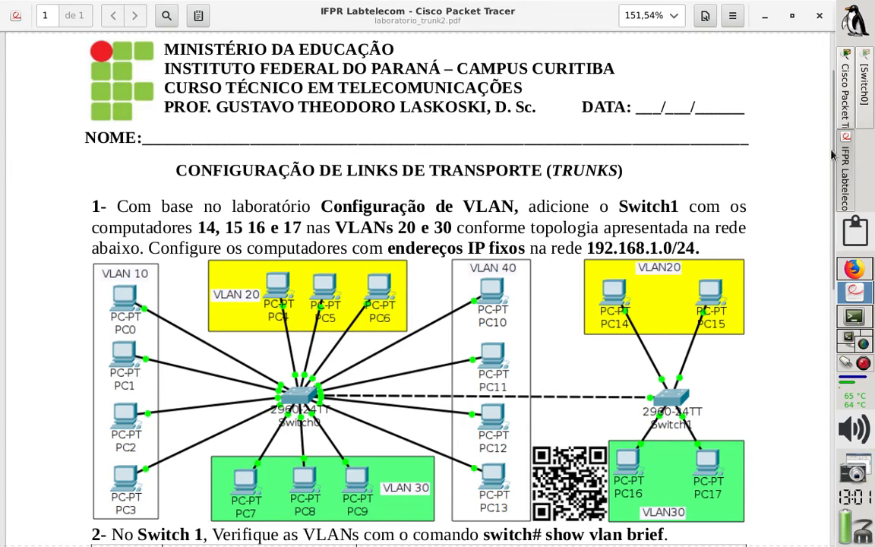
left_click(849, 123)
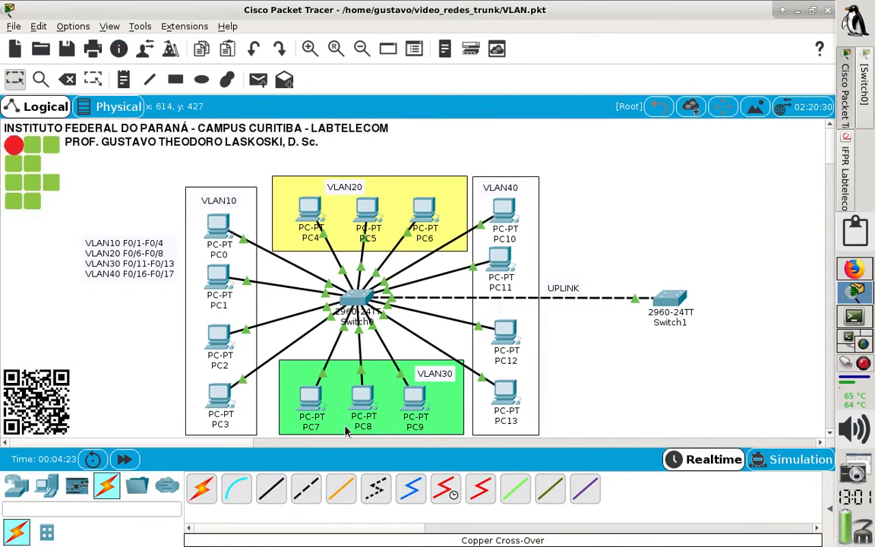
left_click(48, 490)
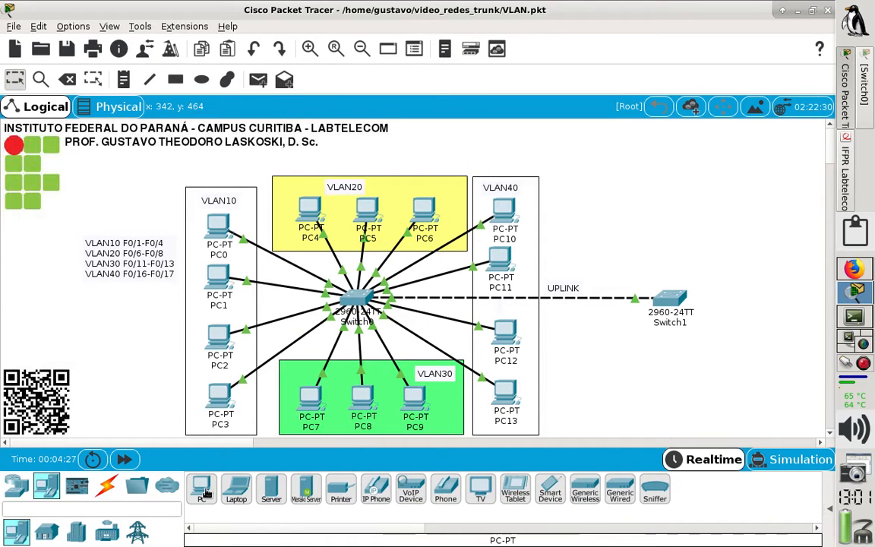
left_click_drag(203, 492, 635, 213)
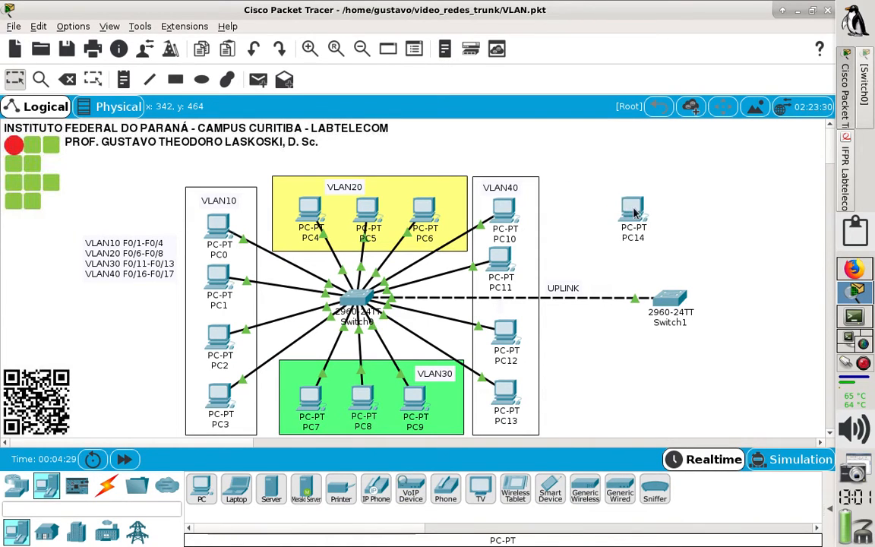
left_click_drag(202, 492, 705, 215)
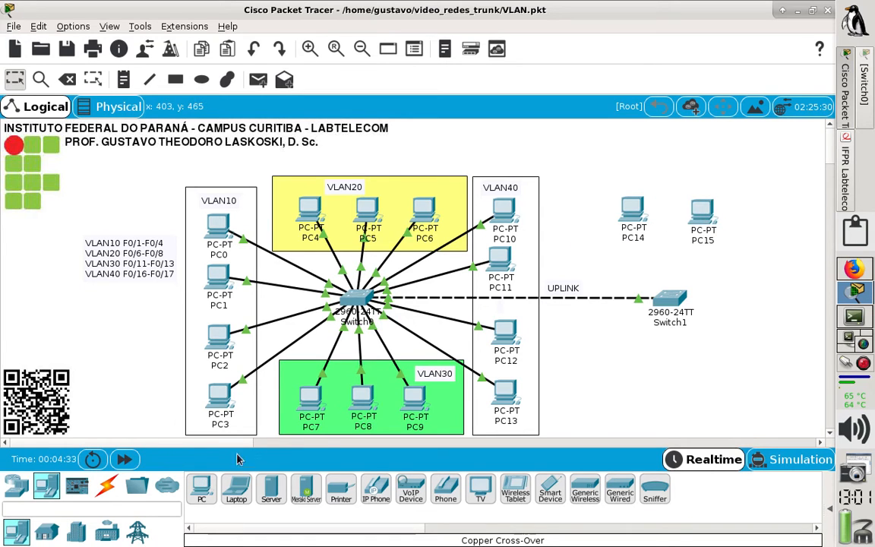
left_click_drag(201, 492, 622, 394)
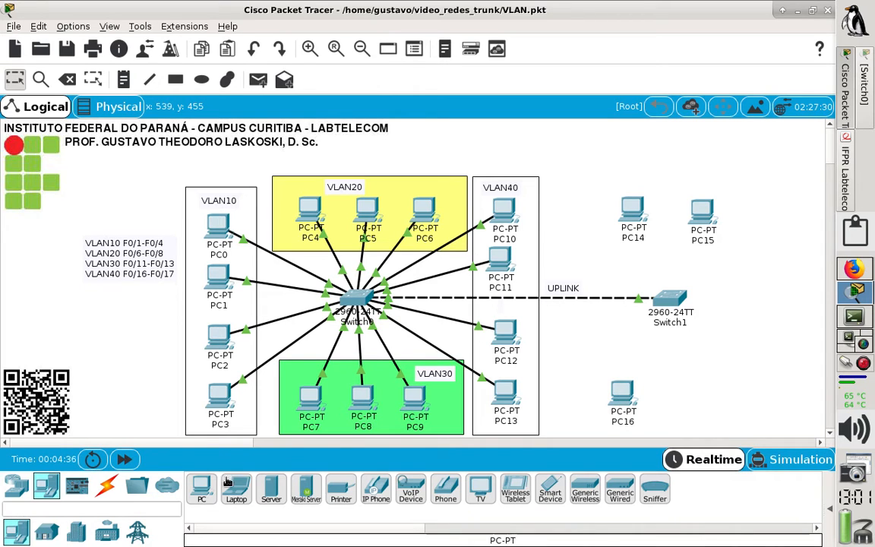
left_click_drag(227, 481, 700, 399)
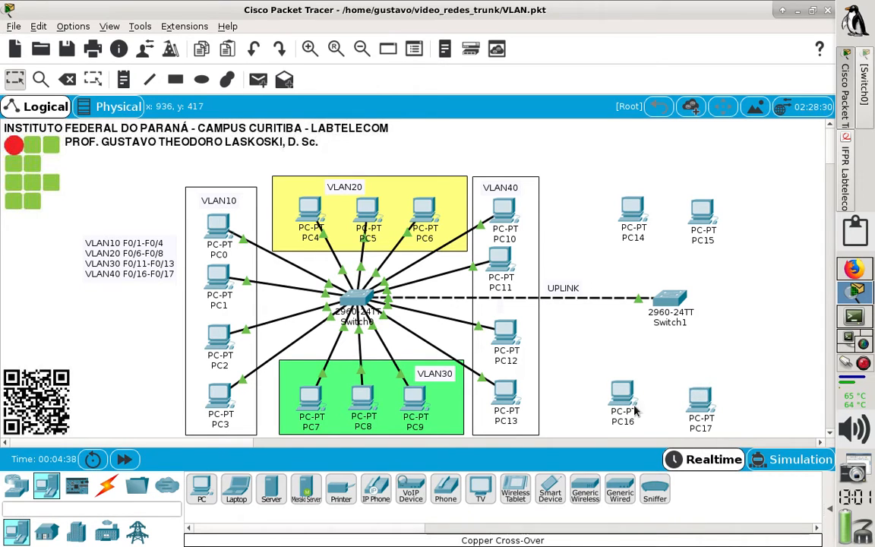
left_click_drag(622, 402, 632, 401)
left_click_drag(714, 407, 718, 404)
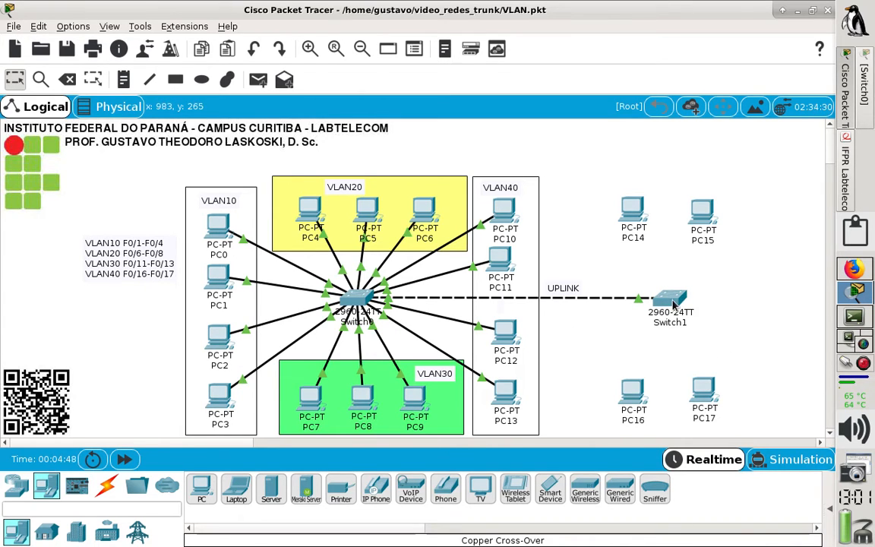
Inspect Switch1's port summary, open its command-line interface maximized and enter privileged mode with en
mouse_move(673, 303)
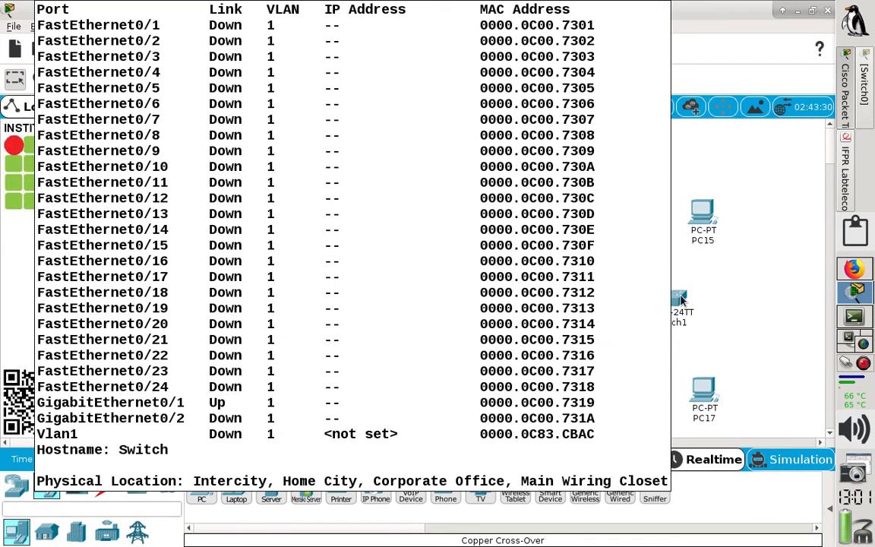
left_click(678, 302)
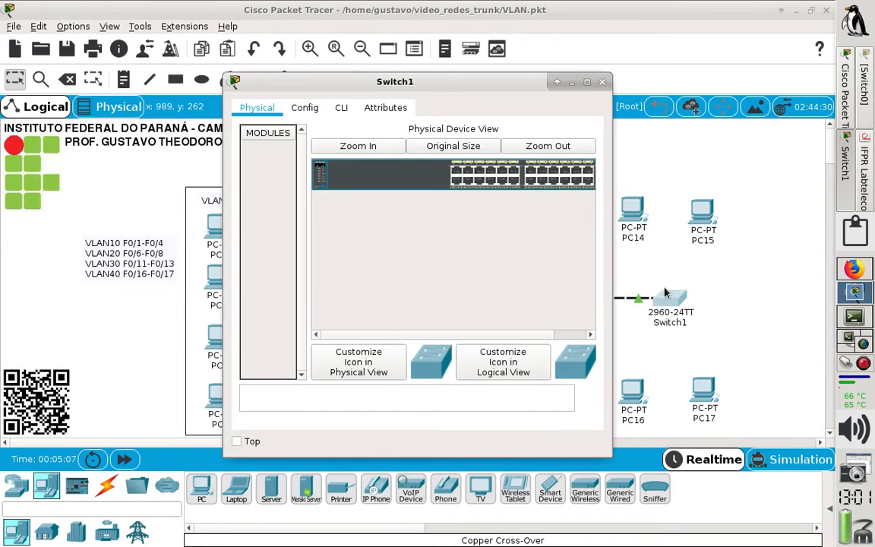
left_click(341, 108)
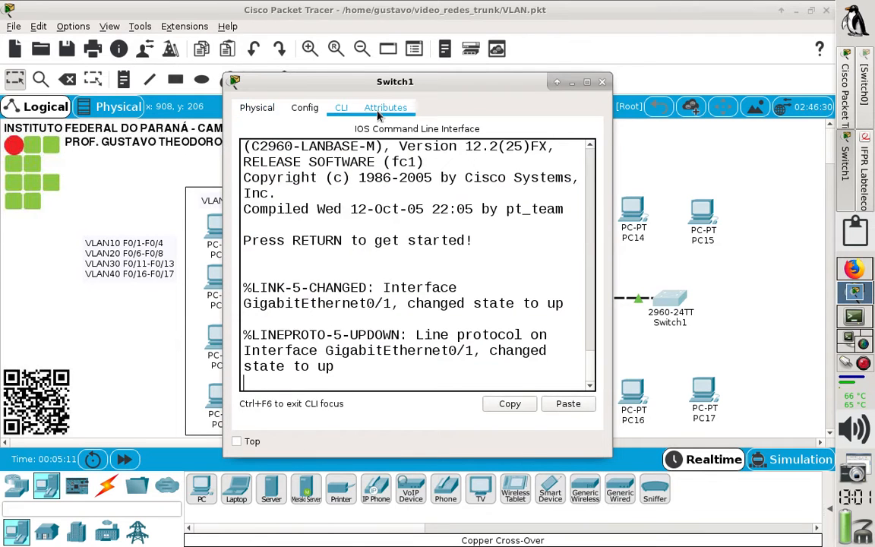
left_click(586, 82)
key("Return")
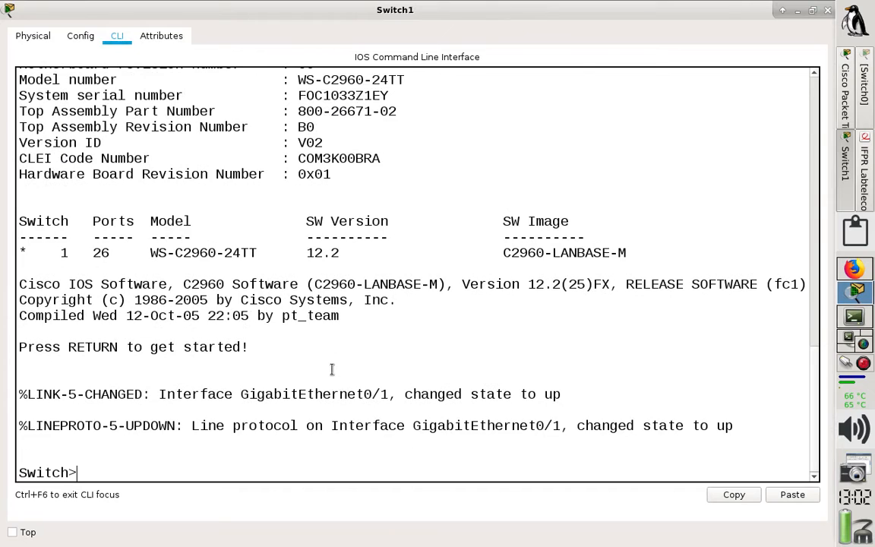
type("en")
key("Return")
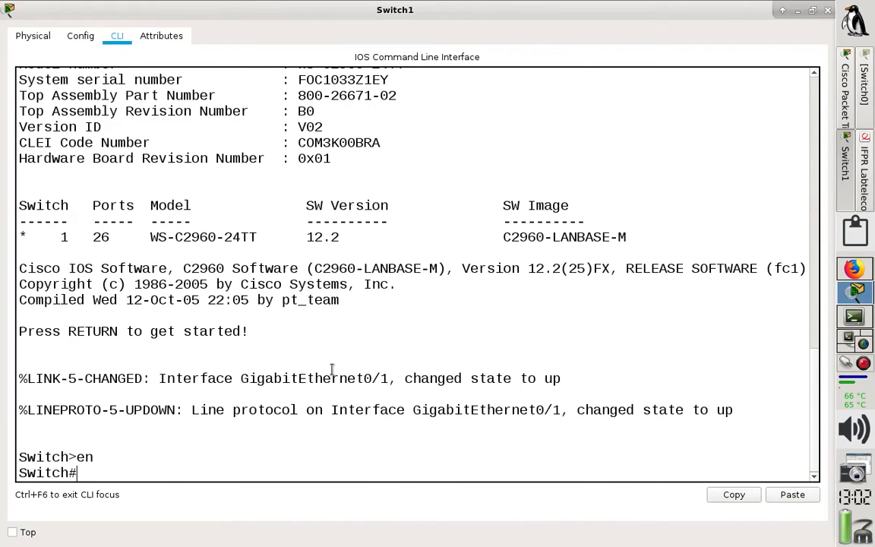
Examine Switch1's VLANs and port assignments with sh vlan brief
type("sh vlan brie")
key("Tab")
key("Return")
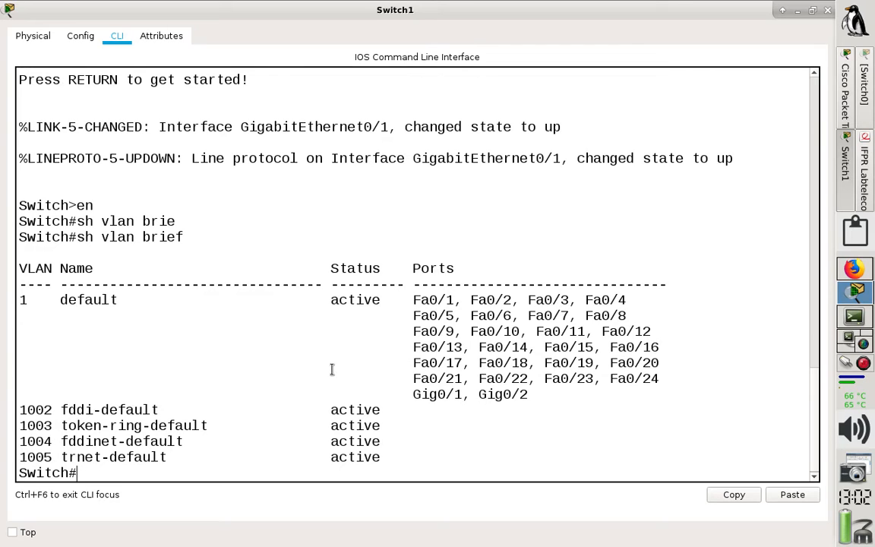
Enter global configuration mode and set Switch1's hostname to SWITCH_ followed by the instructor's first name and 1
type("conf t")
key("Return")
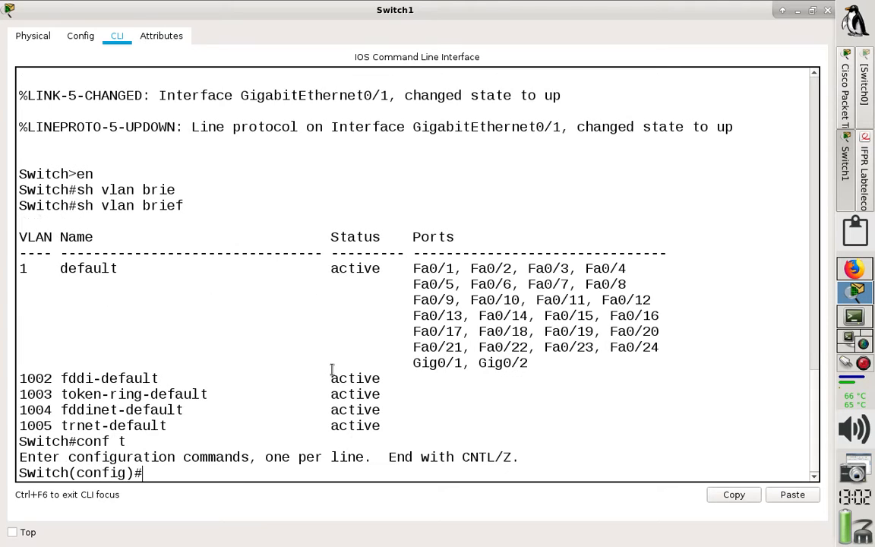
type("hostname")
type(" S")
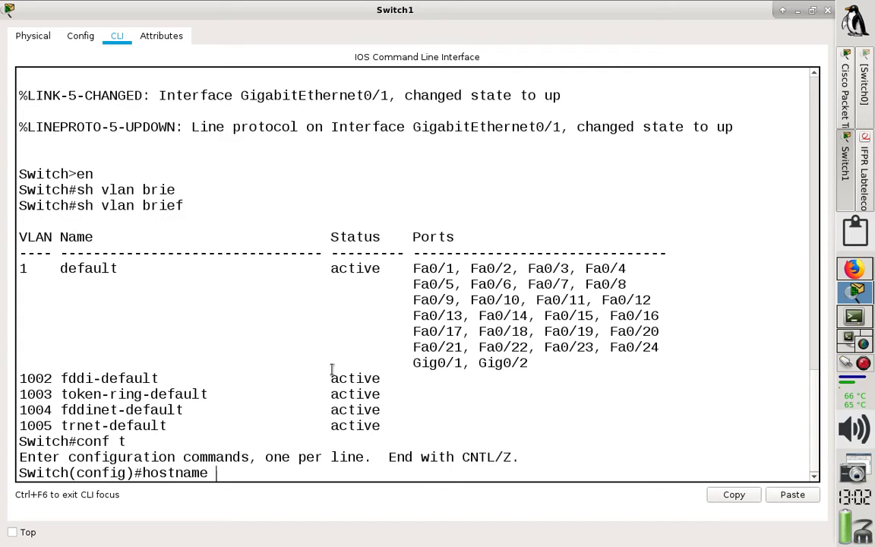
type("WITCH_GUSTAVO")
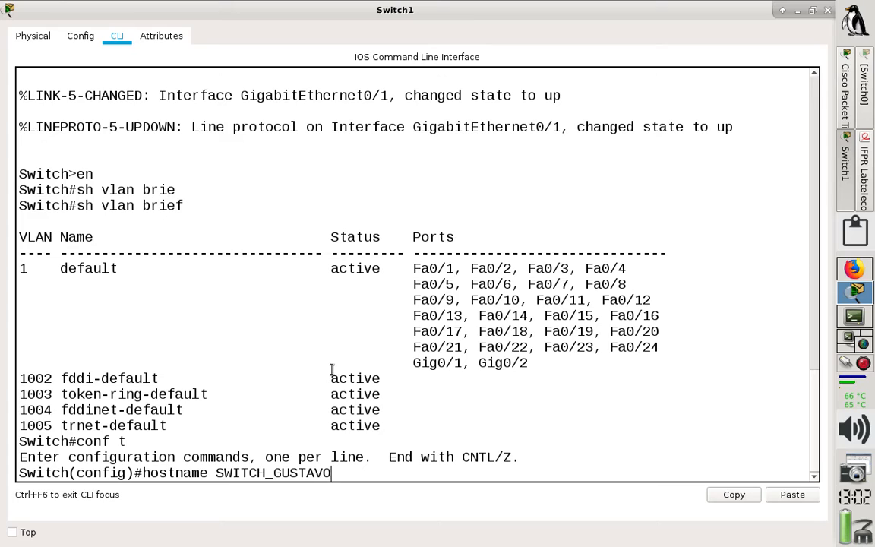
type("1")
key("Return")
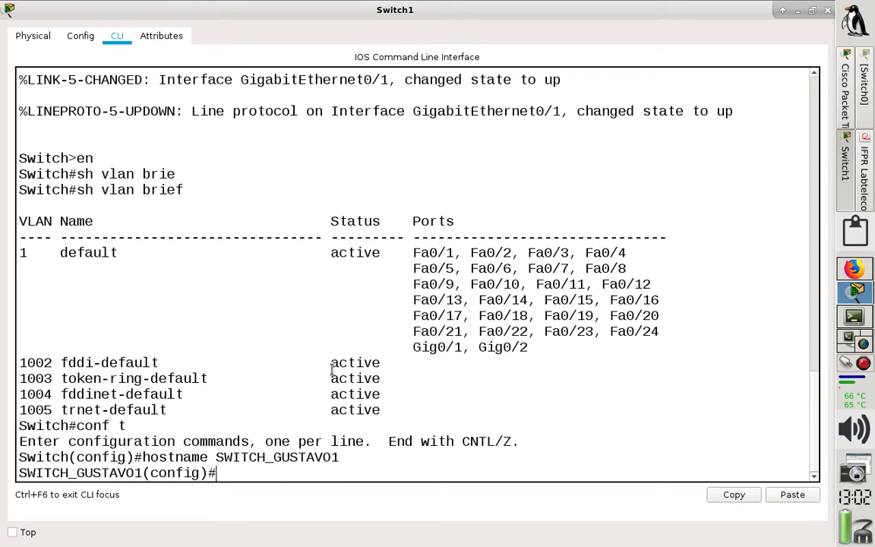
Save Switch1's running configuration from global configuration mode with do wr
type("do wr")
left_click_drag(216, 473, 234, 474)
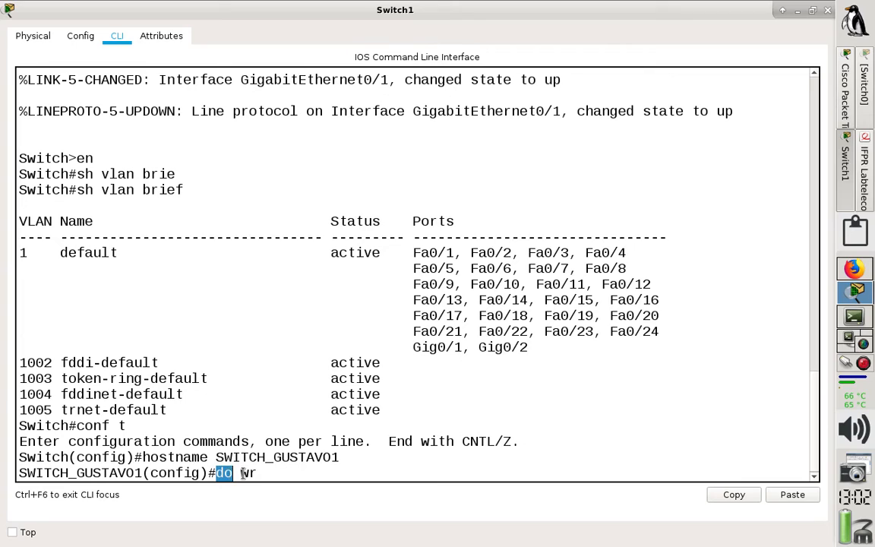
left_click(256, 474)
double_click(255, 473)
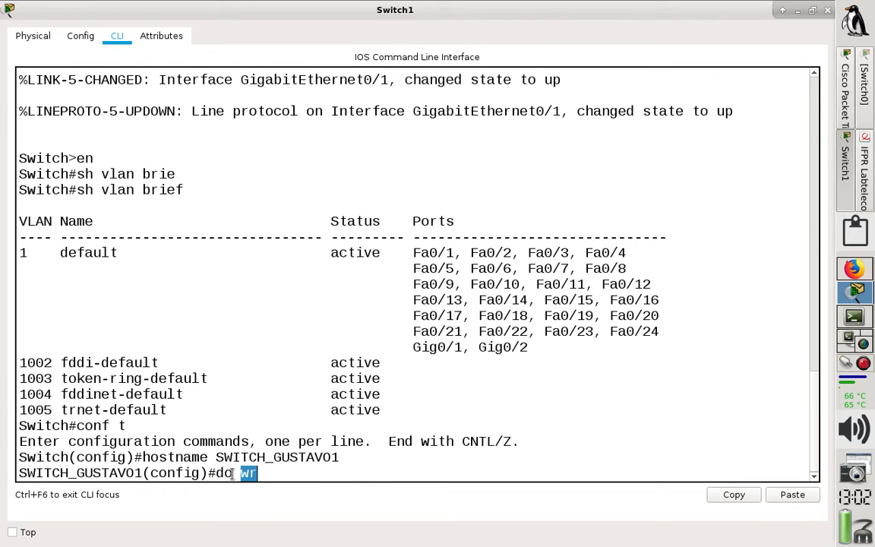
left_click_drag(151, 473, 204, 473)
left_click(284, 473)
key("Return")
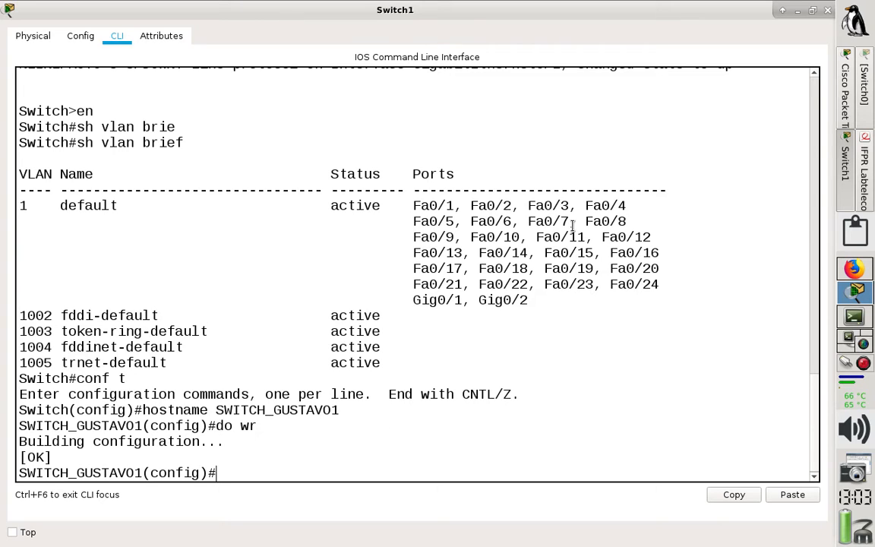
Check the topology on the lab sheet, then create VLAN 10 on Switch1, name it VLAN10 and exit VLAN configuration
left_click(865, 162)
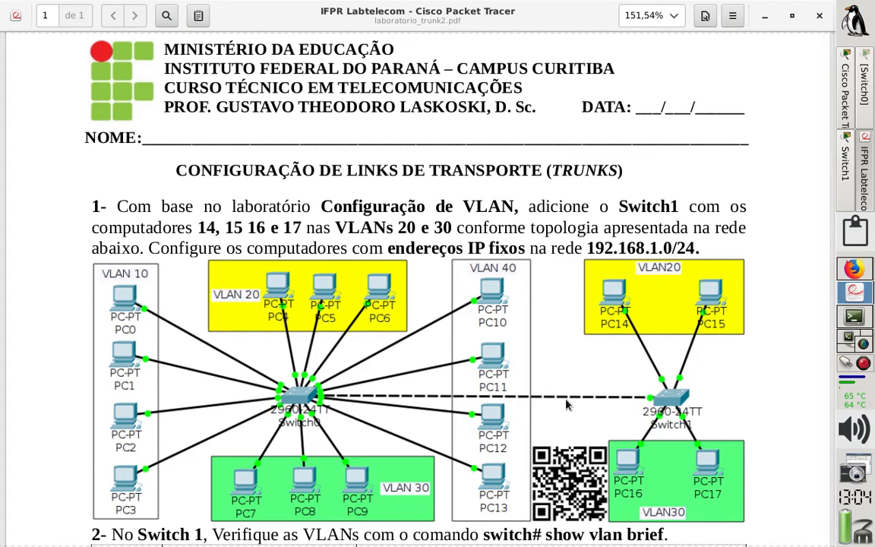
left_click(845, 151)
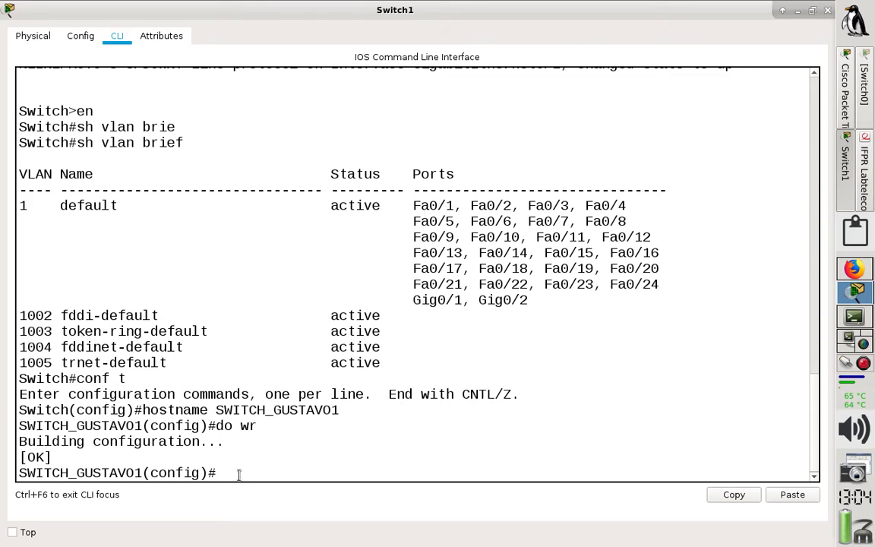
type("vlan 10")
key("Return")
type("name VLAN")
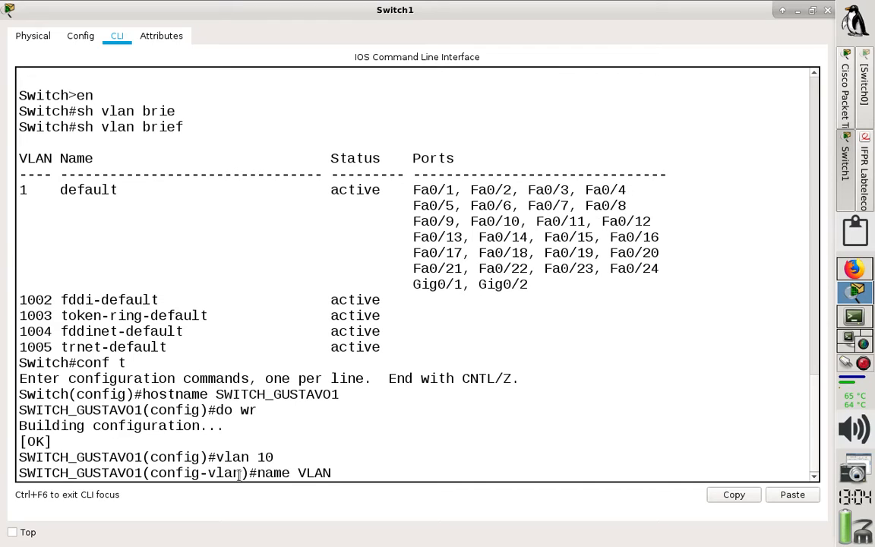
type("10")
key("Return")
type("exit")
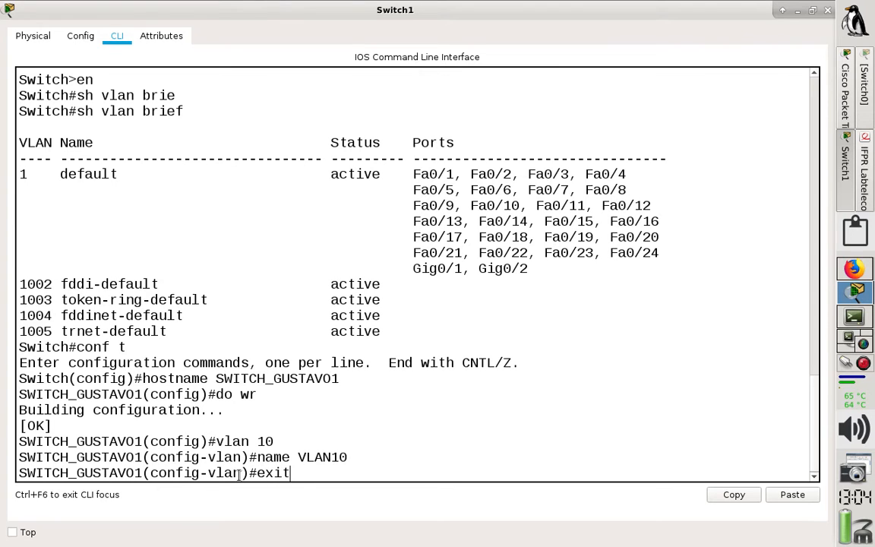
key("Return")
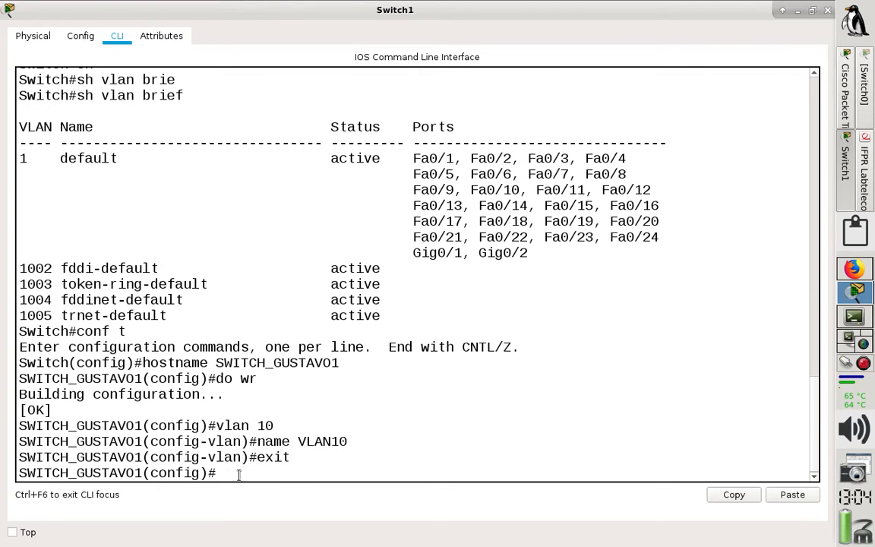
Create VLAN 20 on Switch1, name it VLAN20 and return to privileged mode with end
type("vlan 20")
key("Return")
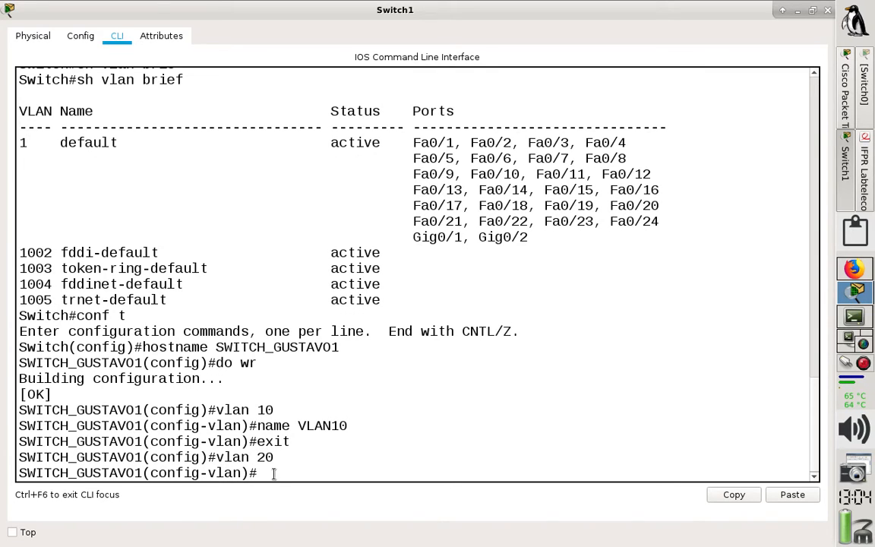
type("name VLAN20")
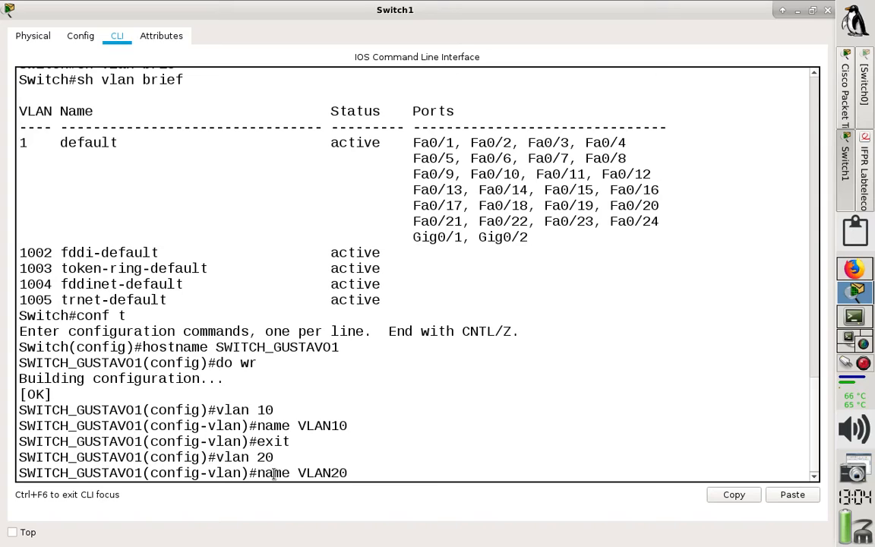
key("Return")
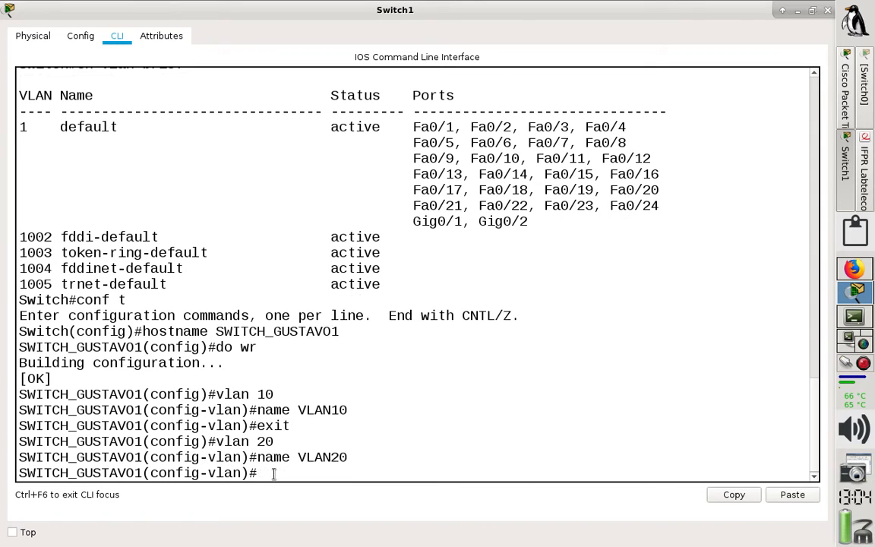
type("end")
key("Return")
key("Return")
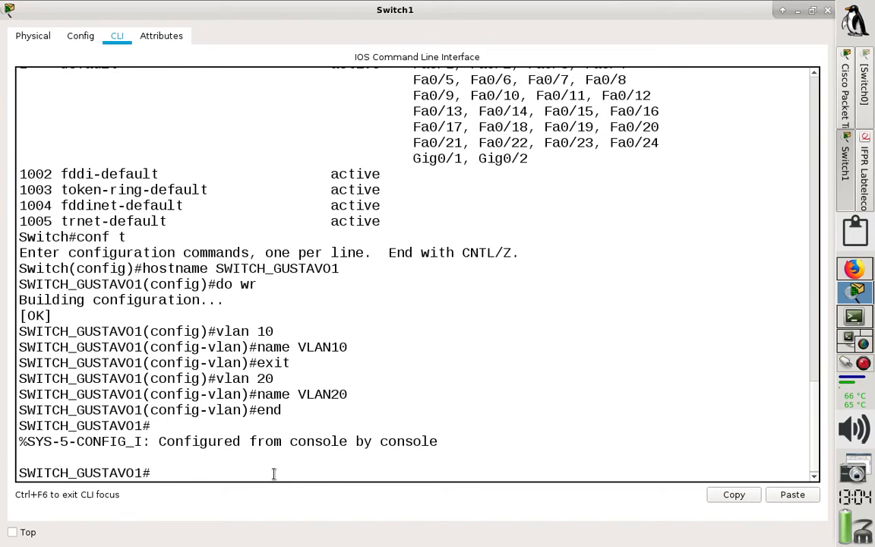
Examine Switch1's new VLANs and the ports assigned to VLAN 1 with sh vlan brief
type("sh vlan brie")
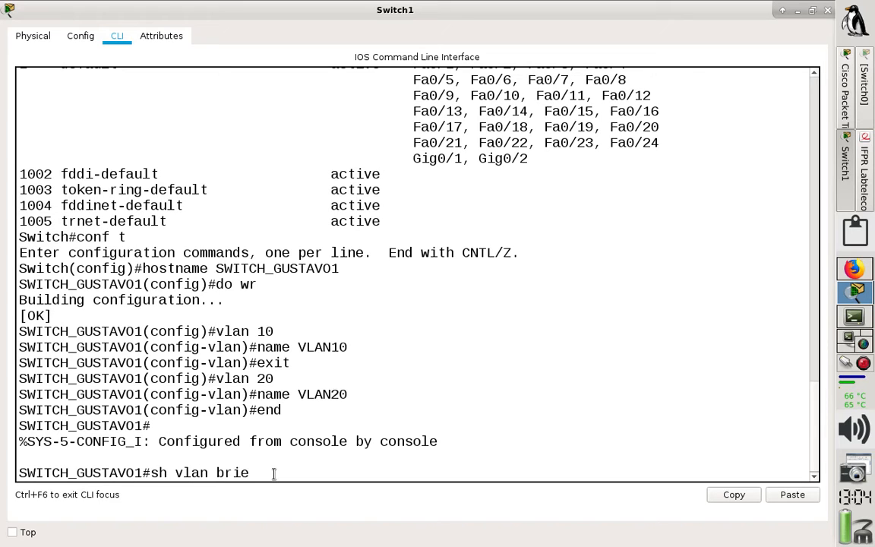
key("Tab")
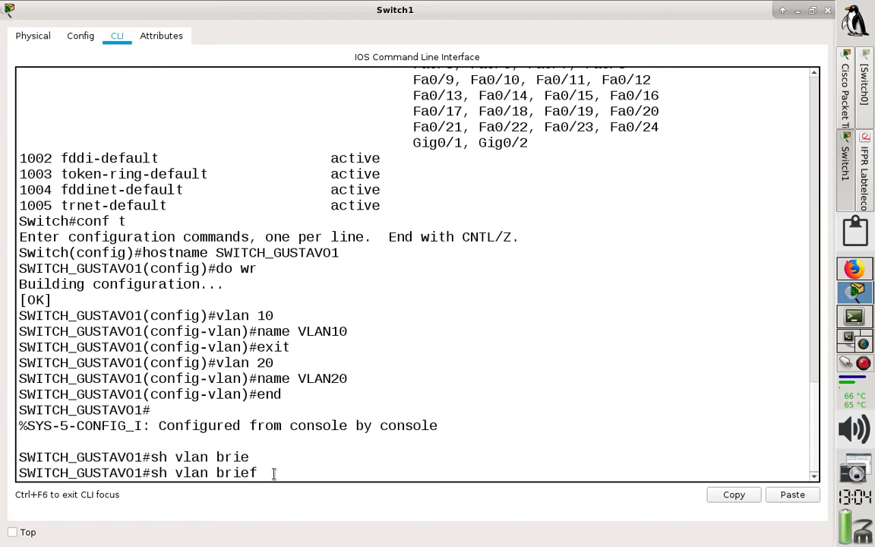
key("Return")
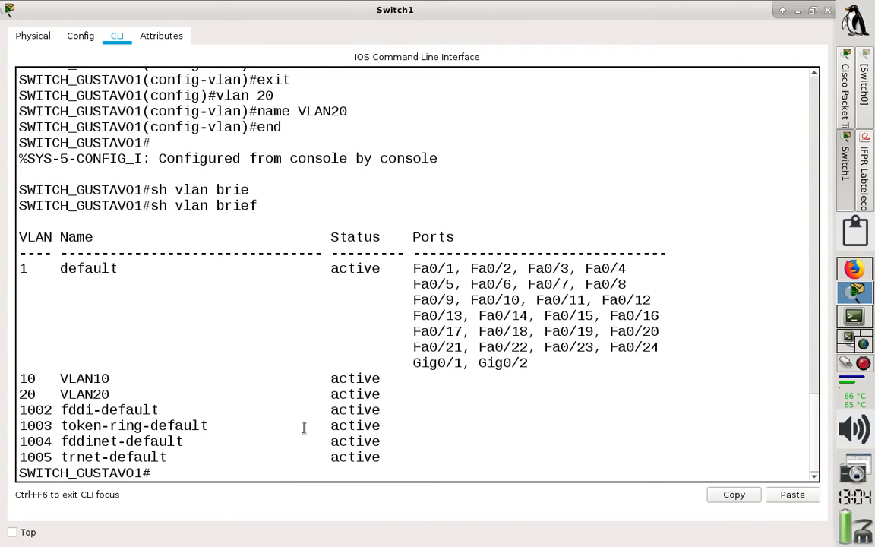
left_click_drag(381, 394, 10, 376)
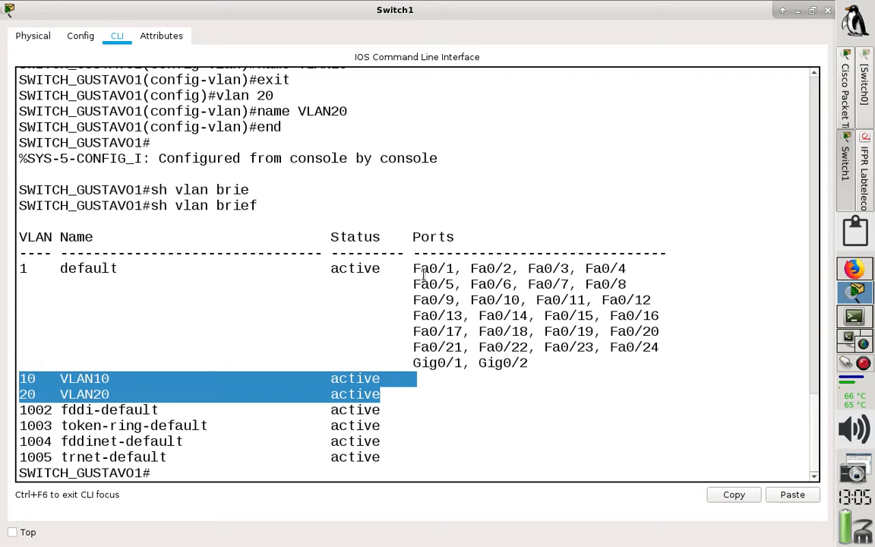
left_click_drag(413, 268, 512, 268)
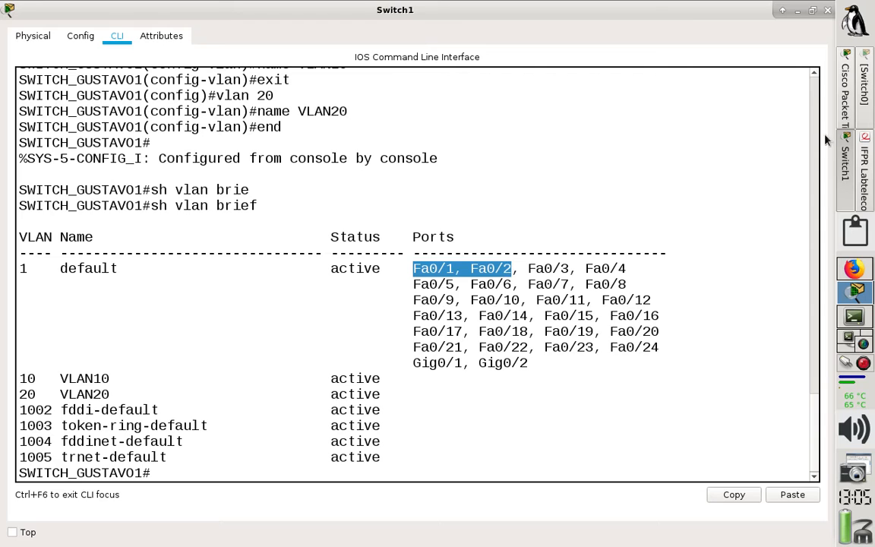
Return to the topology and connect PC14's FastEthernet0 to Switch1's FastEthernet0/1 with a copper straight-through cable
left_click(843, 120)
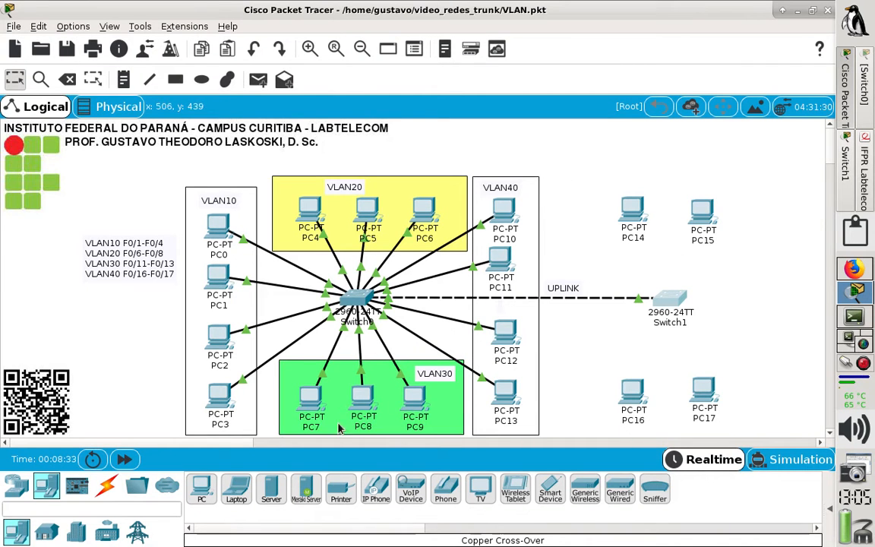
left_click(109, 488)
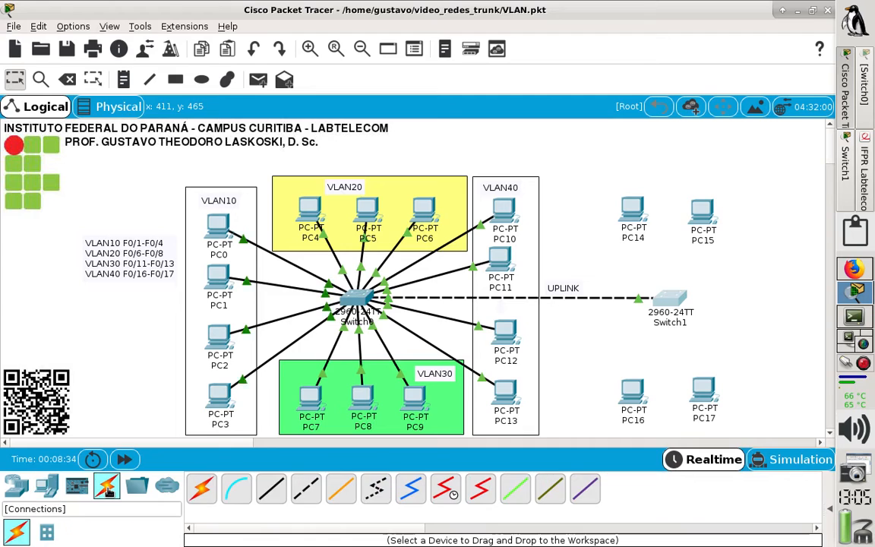
left_click(275, 492)
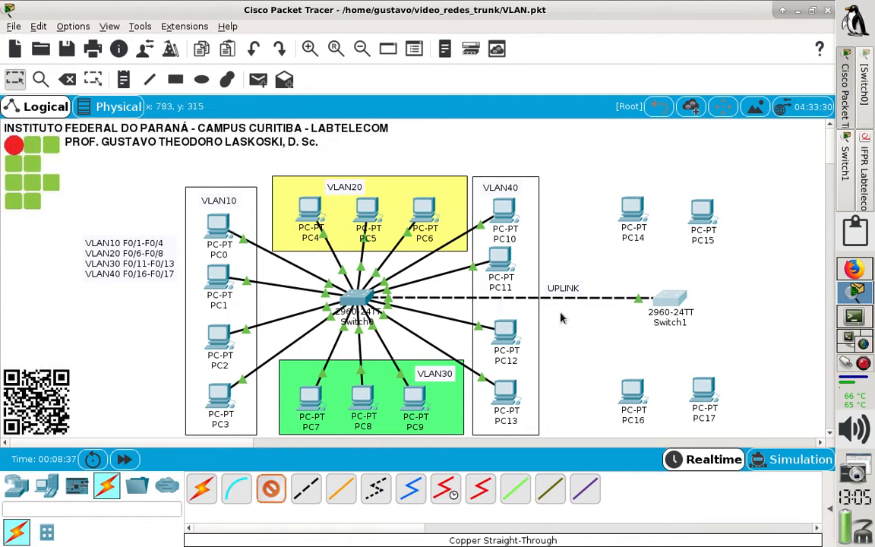
left_click(634, 219)
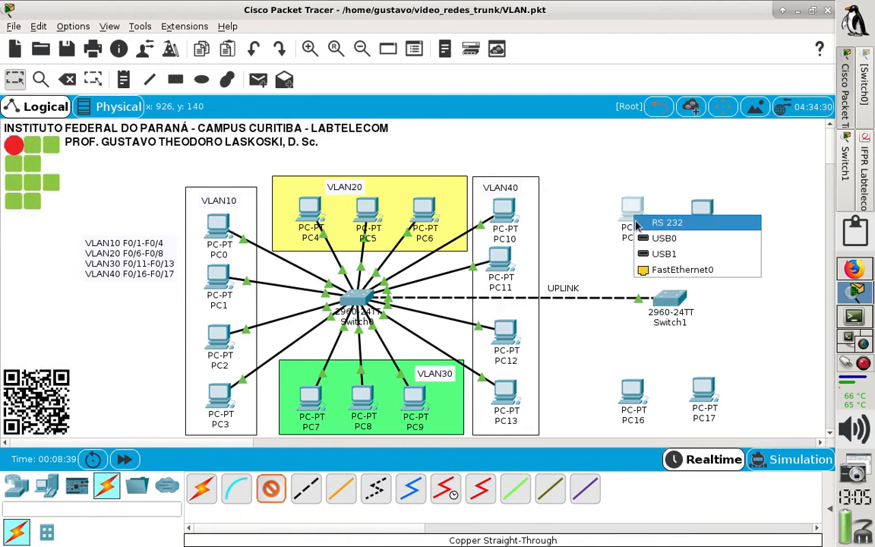
left_click(669, 274)
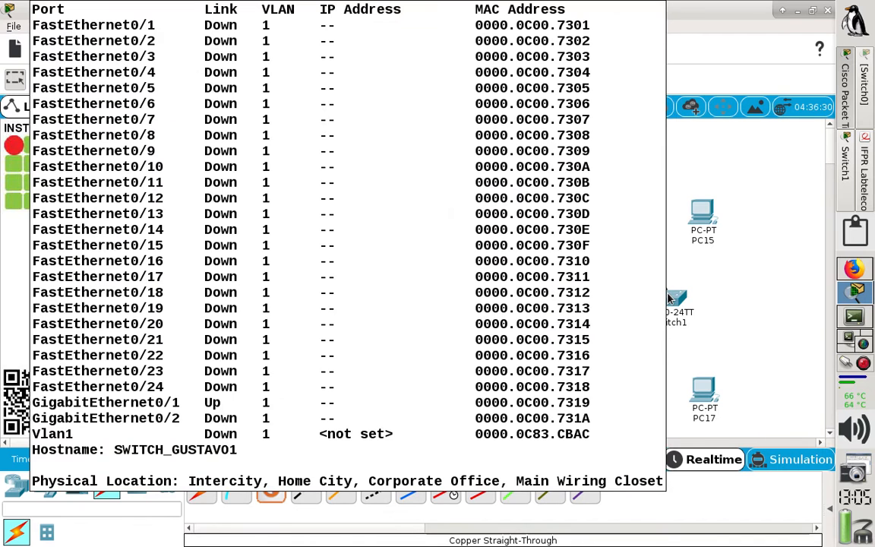
left_click(670, 298)
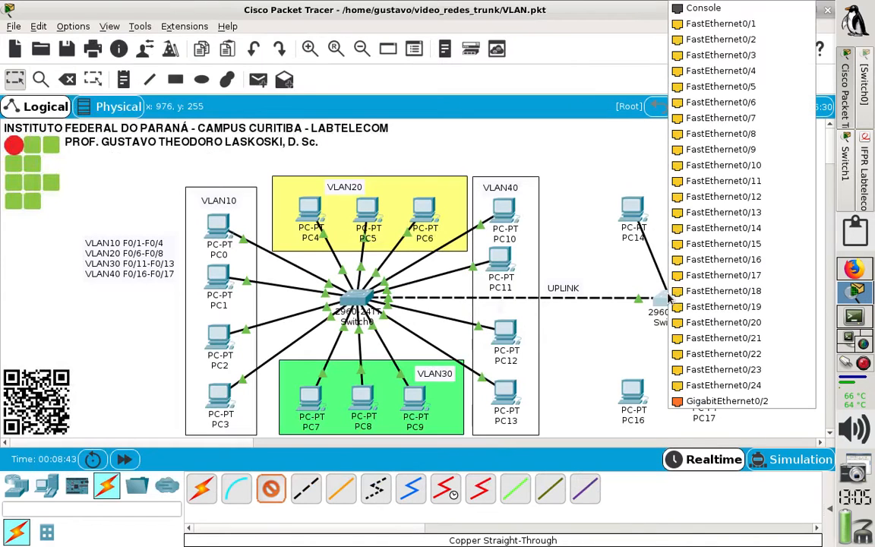
left_click(720, 25)
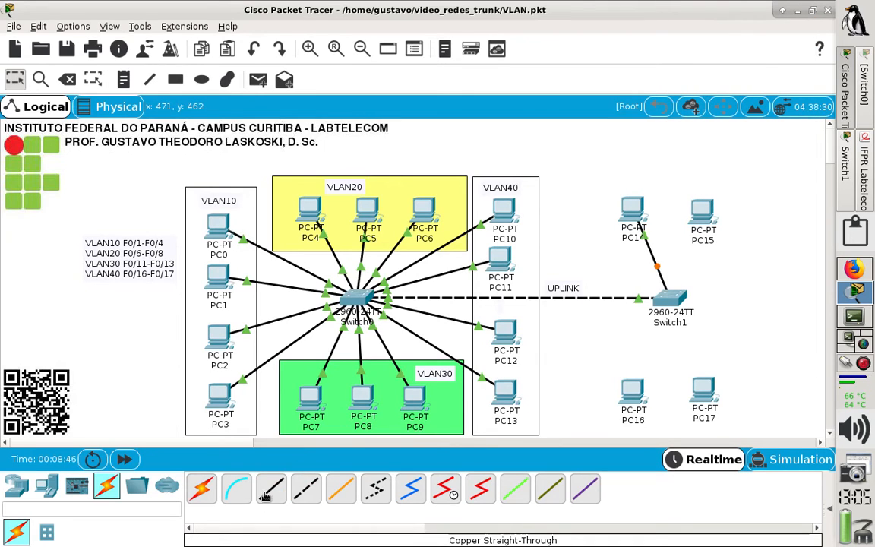
Connect PC15's FastEthernet0 to Switch1's FastEthernet0/2 with a copper straight-through cable and align PC14 and PC15 above the switch
left_click(270, 490)
left_click(701, 235)
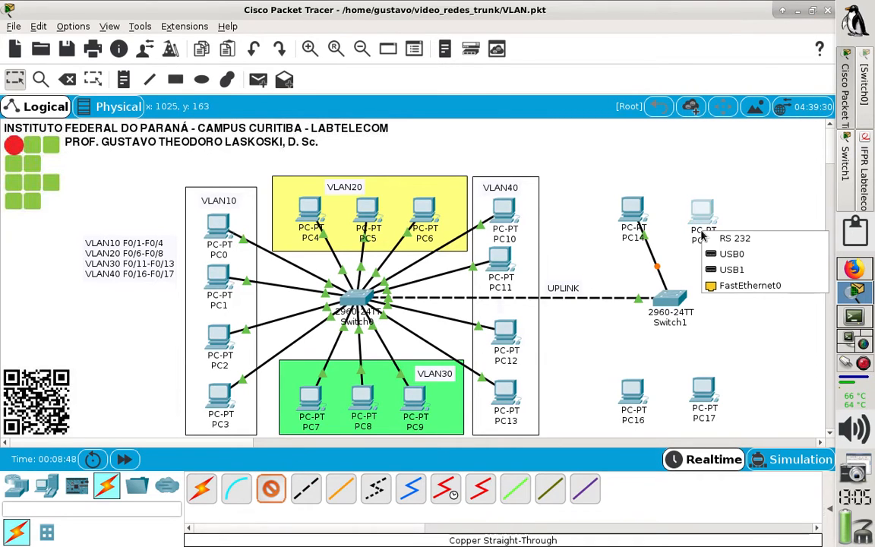
left_click(744, 284)
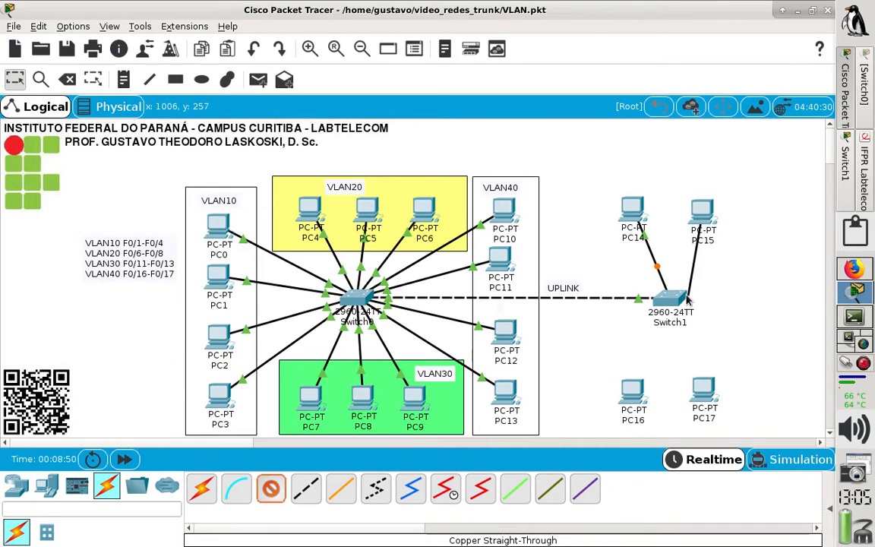
left_click(686, 298)
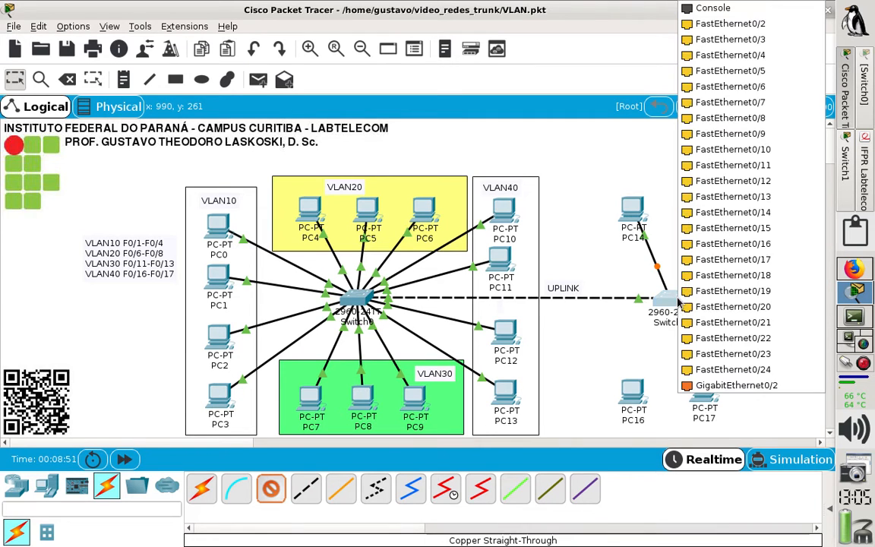
left_click(743, 29)
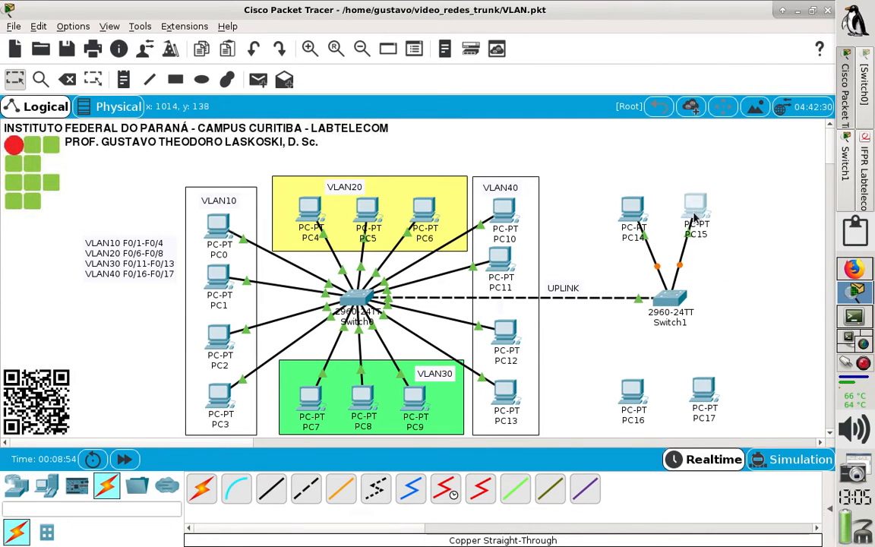
left_click_drag(694, 213, 696, 212)
left_click_drag(643, 214, 645, 208)
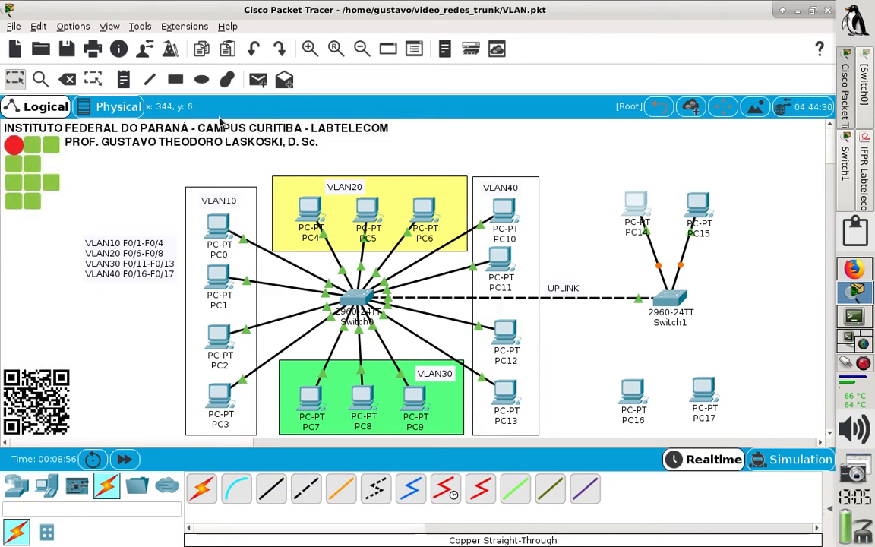
Draw a rectangle around PC14 and PC15 with a black outline and light yellow fill #ffff7f
left_click(174, 80)
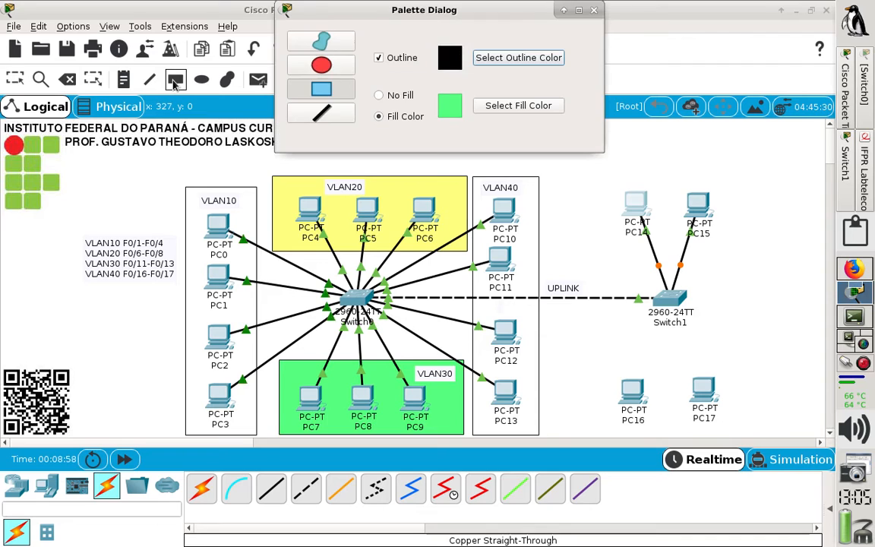
left_click(488, 107)
left_click(381, 208)
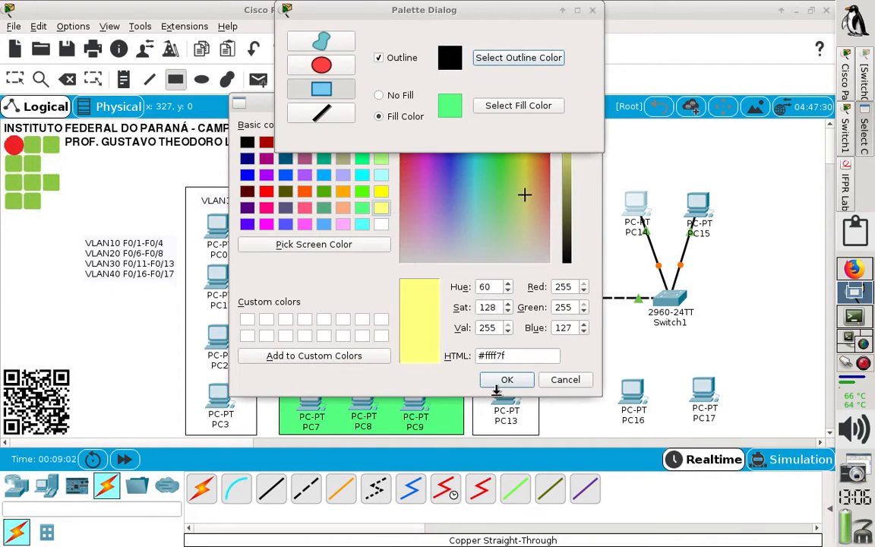
left_click(506, 379)
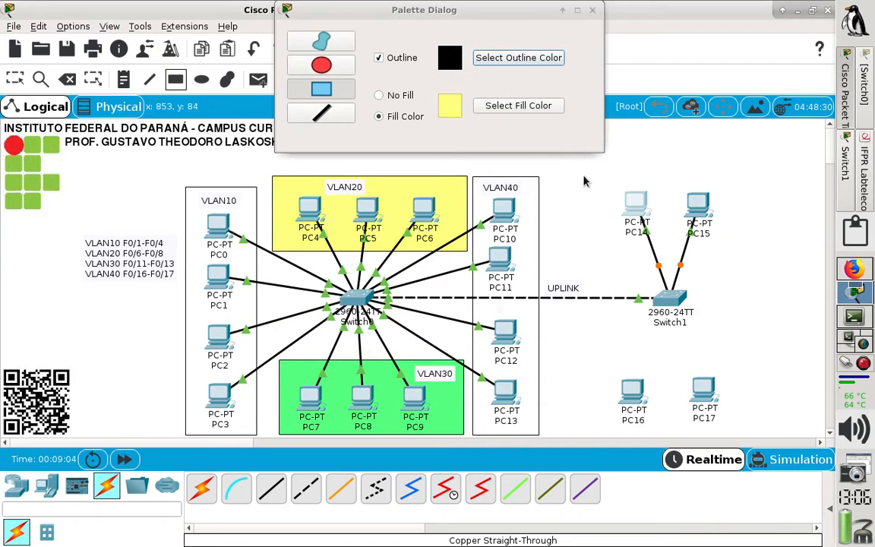
left_click_drag(584, 175, 788, 257)
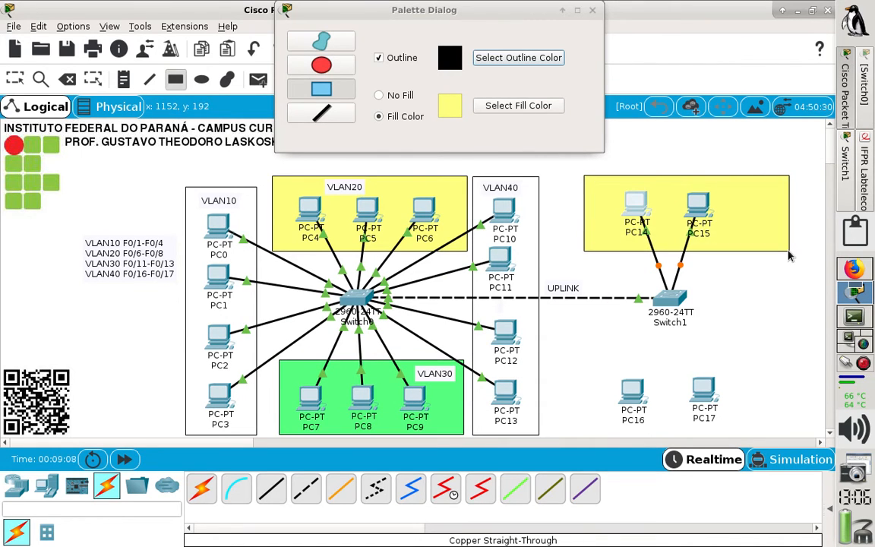
Add the two-line note "VLAN20" and "F0/1-F0/2" inside the yellow rectangle and position it beside PC15
left_click(123, 79)
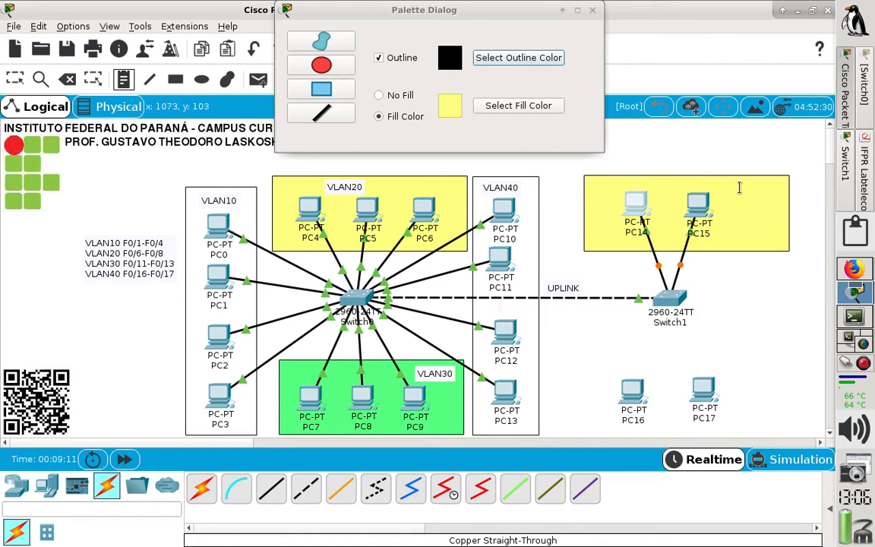
left_click(736, 188)
type("VLAN")
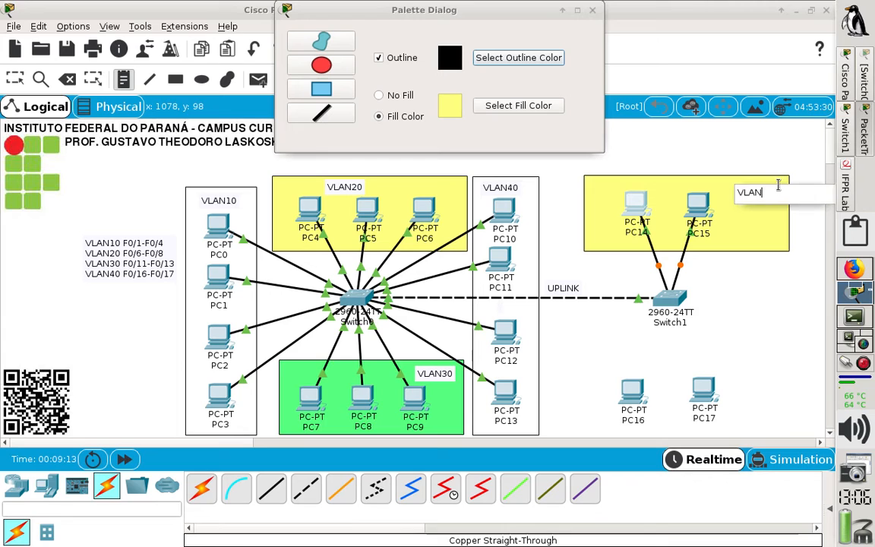
type("20")
key("Return")
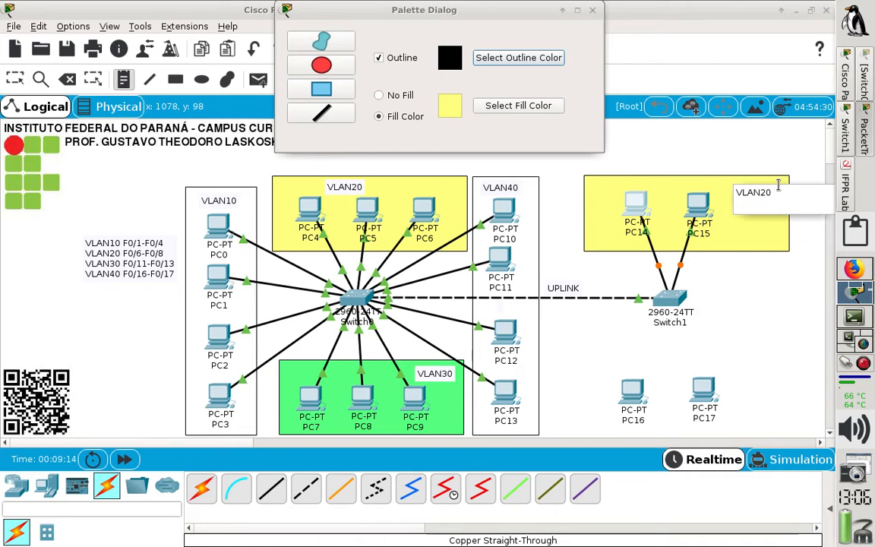
type("F0/")
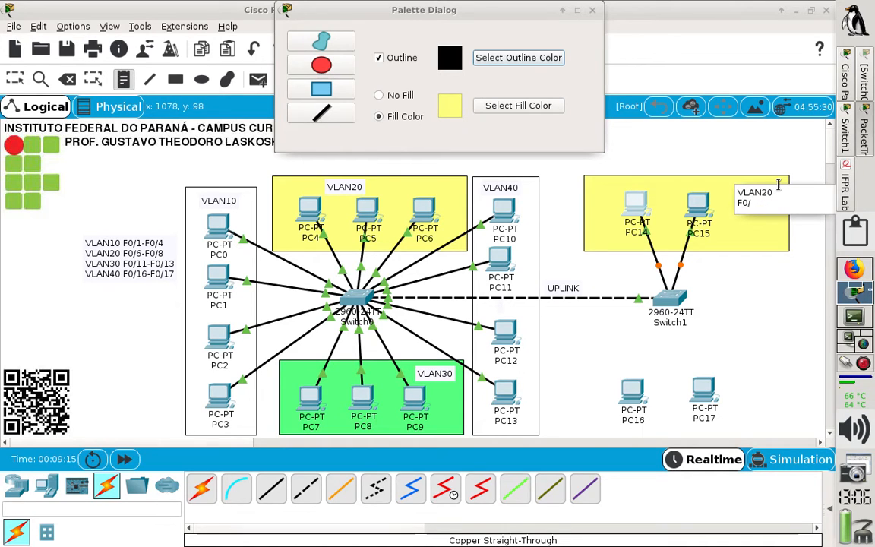
type("1")
type("-F0/4 VLAN2")
left_click(770, 300)
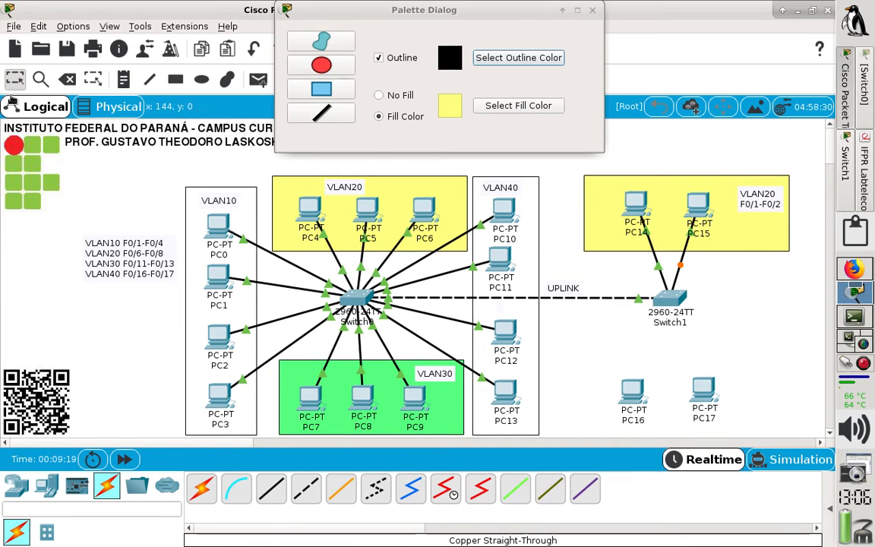
left_click_drag(758, 203, 745, 213)
left_click(728, 336)
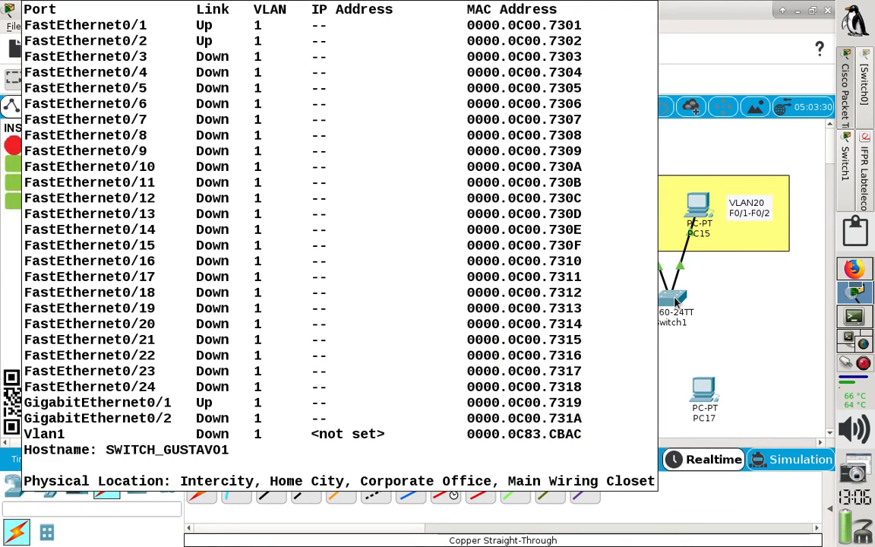
Open Switch1's command line, close the drawing palette, maximize the switch window and bring up a fresh prompt
left_click(673, 302)
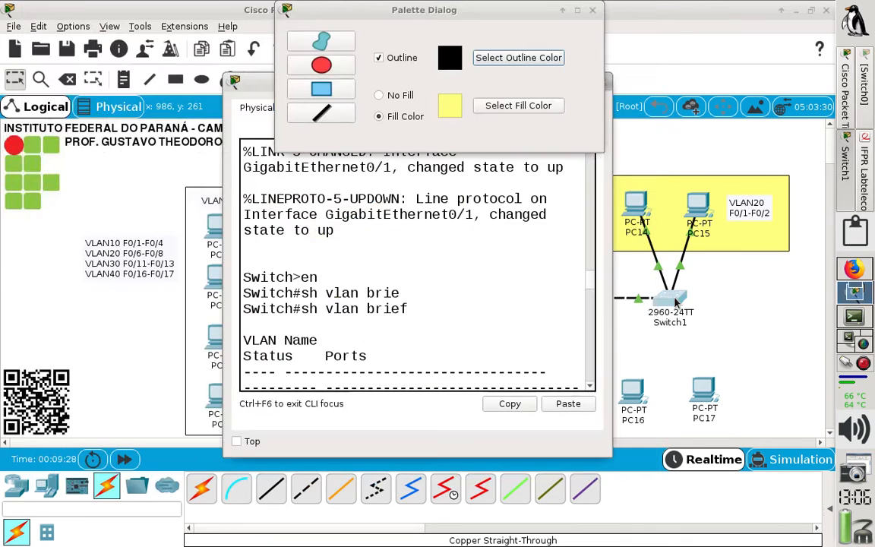
left_click(592, 10)
double_click(528, 81)
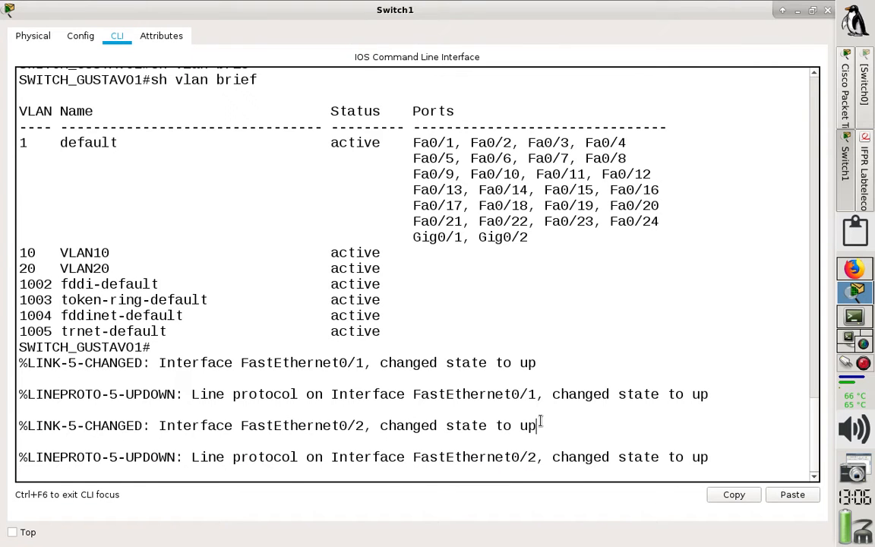
key("Return")
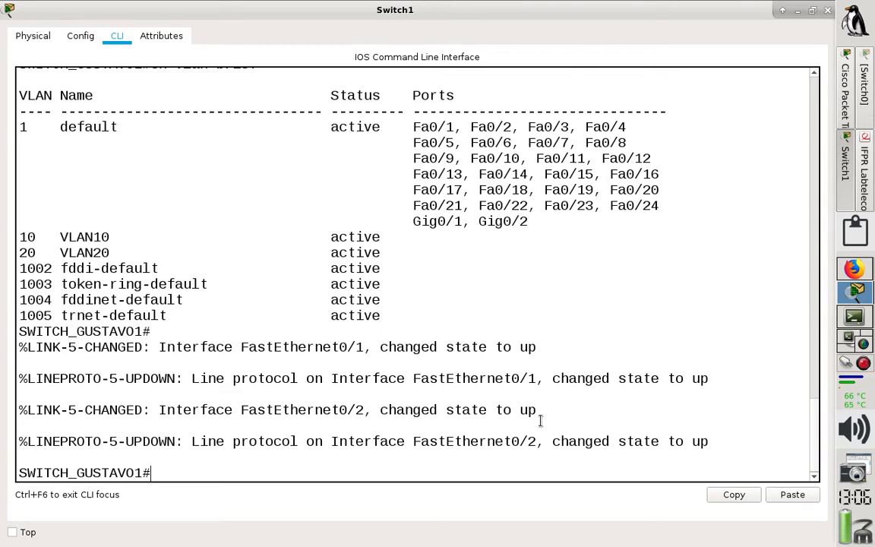
Switch to the terminal and examine the notes.txt commands for assigning a single interface and an interface range to an access VLAN
left_click(852, 320)
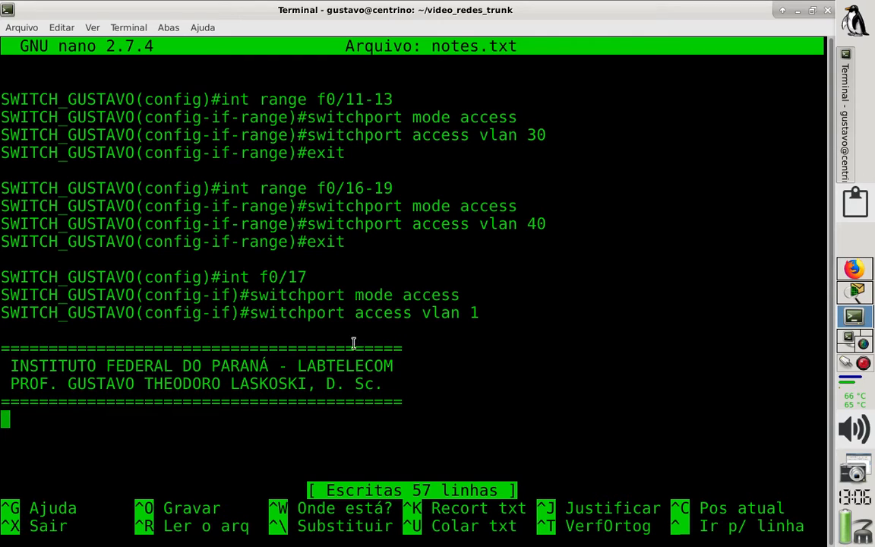
left_click_drag(148, 277, 311, 274)
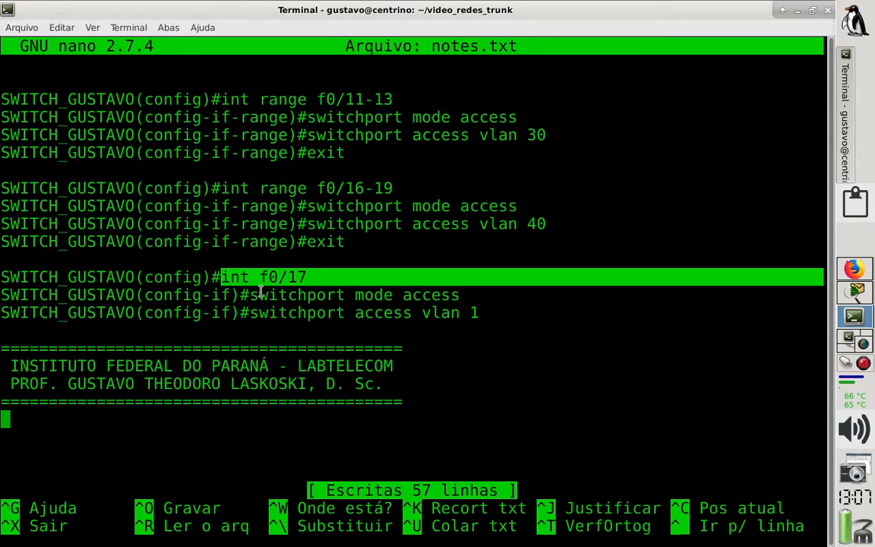
left_click(232, 296)
left_click_drag(250, 295, 461, 296)
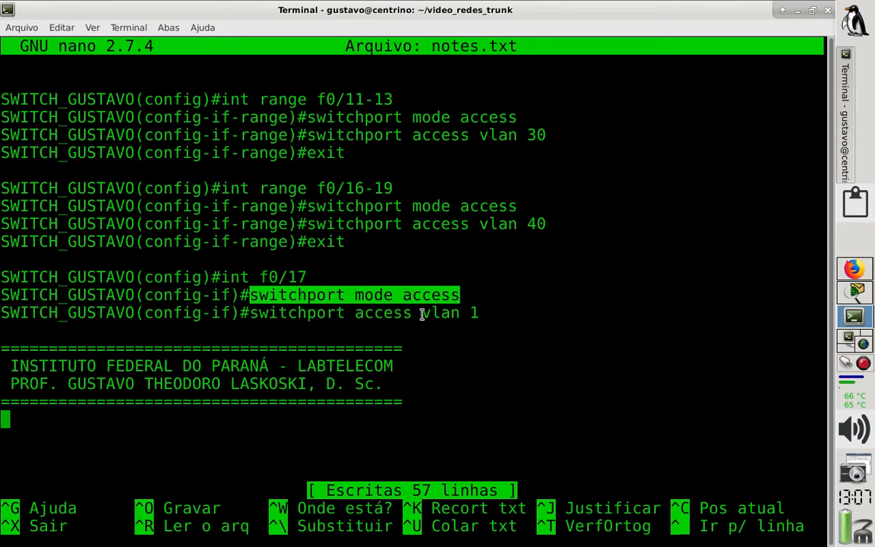
left_click_drag(423, 313, 478, 314)
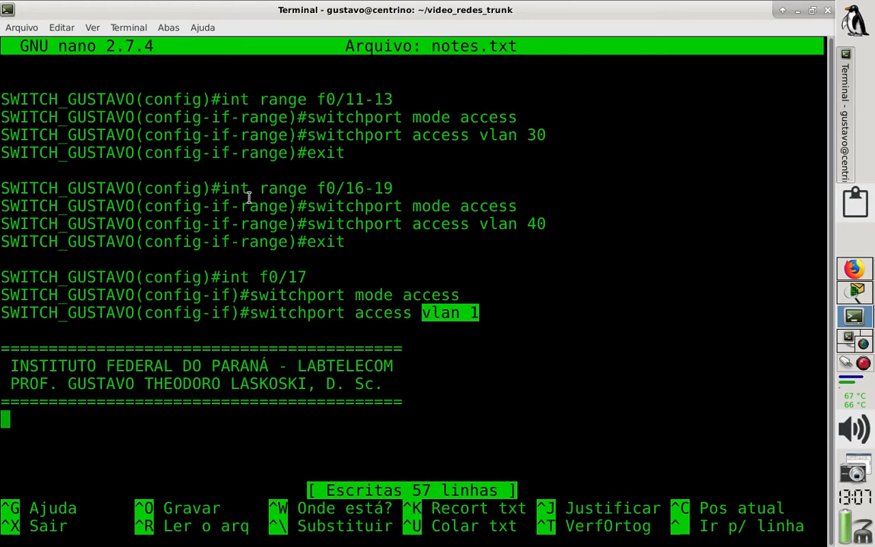
left_click_drag(219, 188, 304, 188)
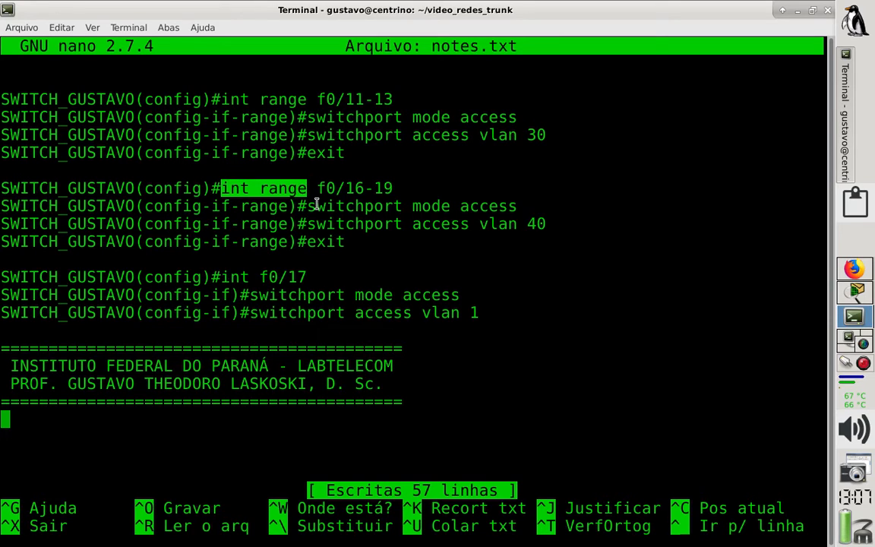
left_click(239, 187)
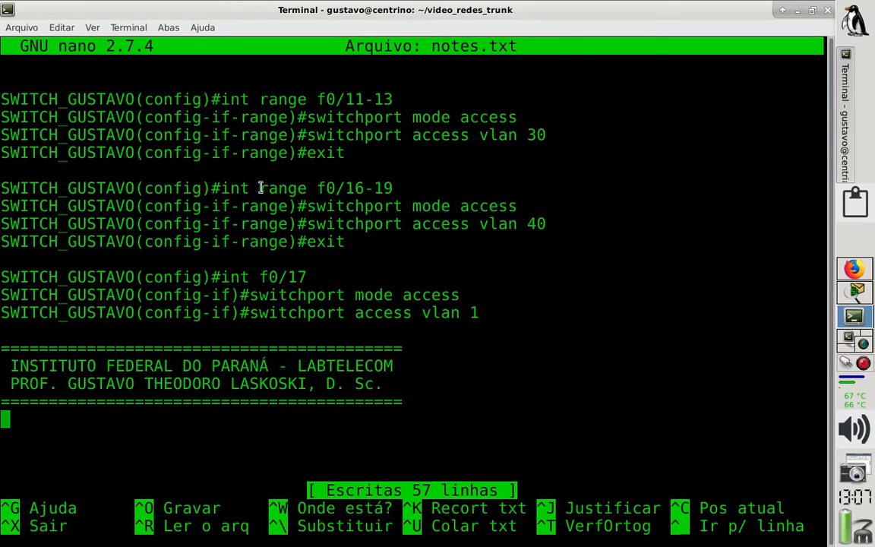
left_click_drag(316, 187, 397, 189)
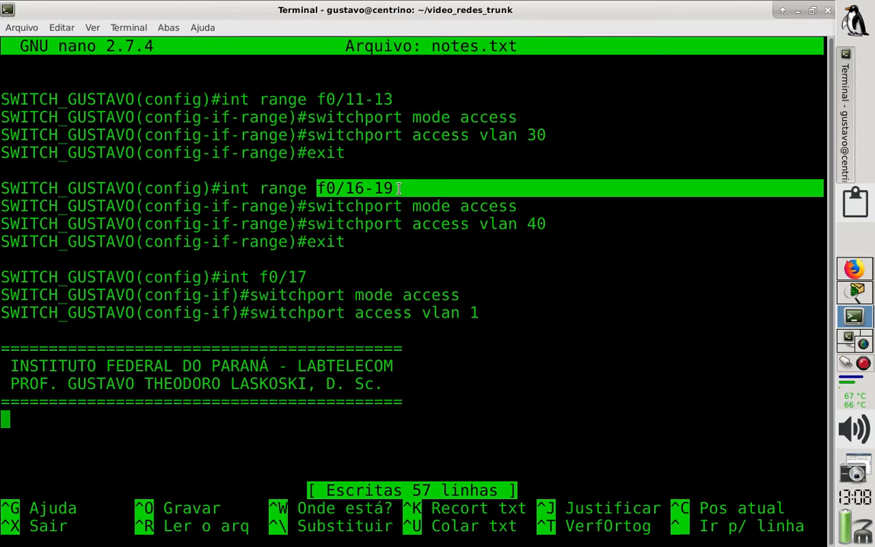
left_click_drag(308, 205, 512, 202)
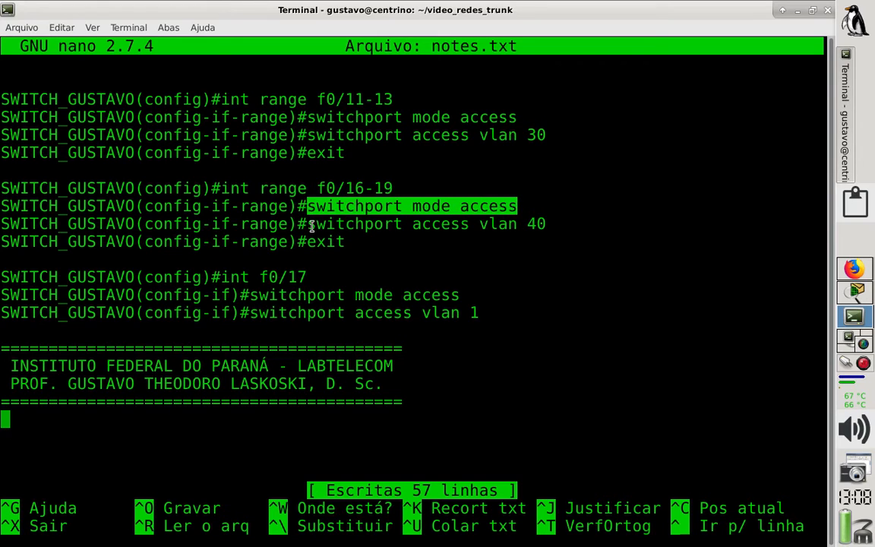
left_click_drag(308, 224, 563, 223)
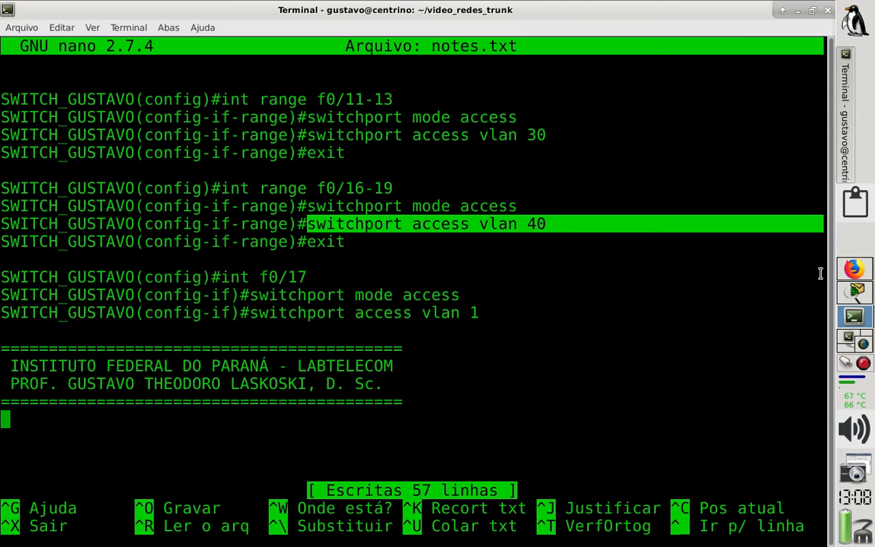
Return to Packet Tracer and compare Switch1's VLANs and the ports in VLAN 1 with the topology on the lab sheet
left_click(852, 293)
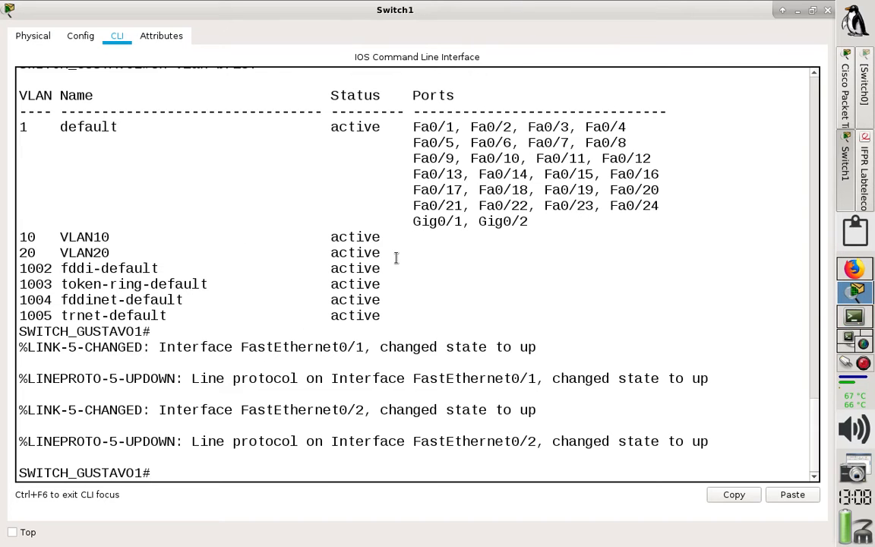
left_click_drag(396, 252, 15, 234)
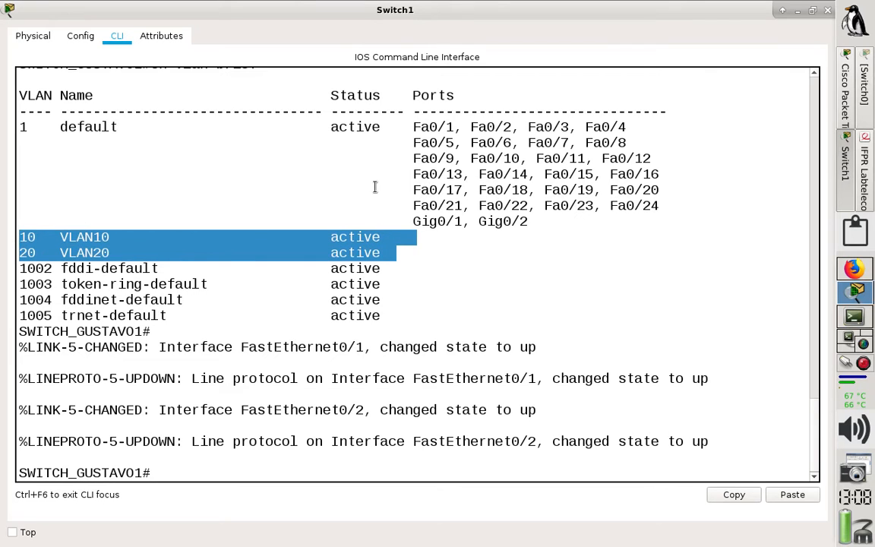
left_click_drag(412, 127, 511, 127)
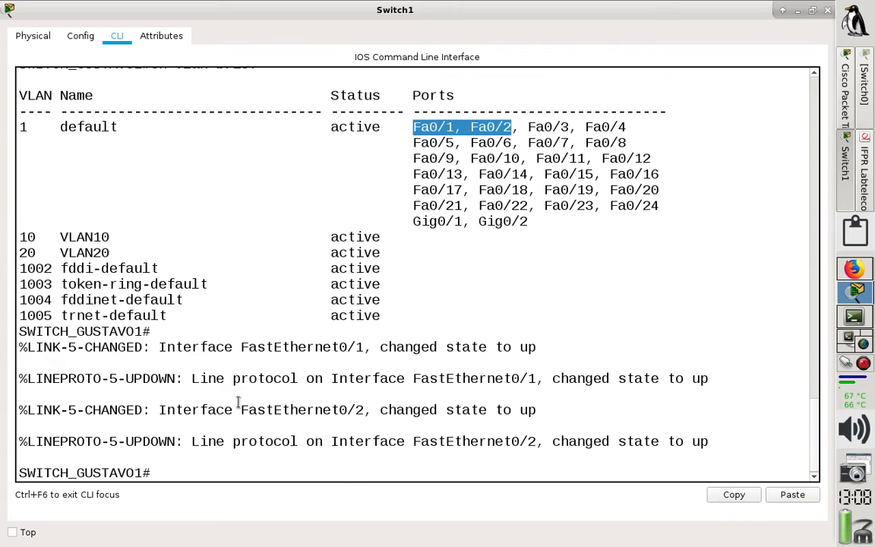
left_click(192, 434)
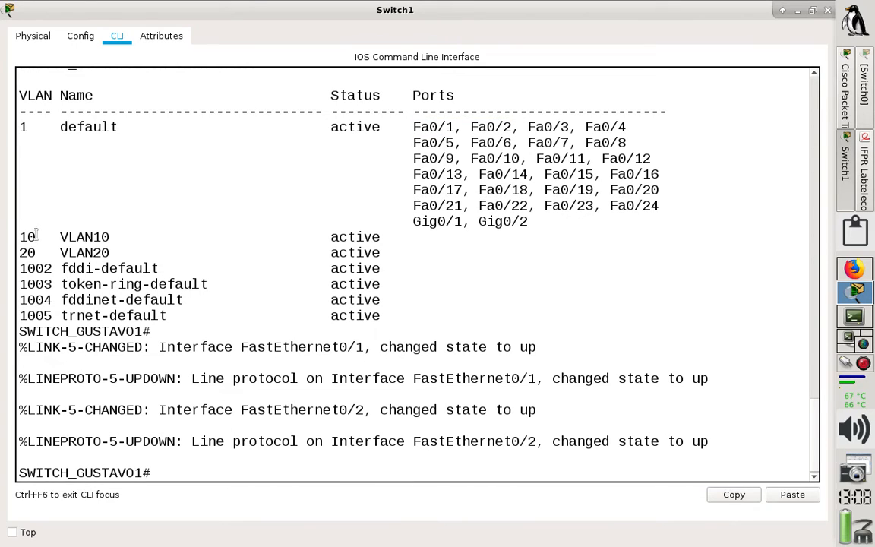
left_click_drag(29, 237, 136, 238)
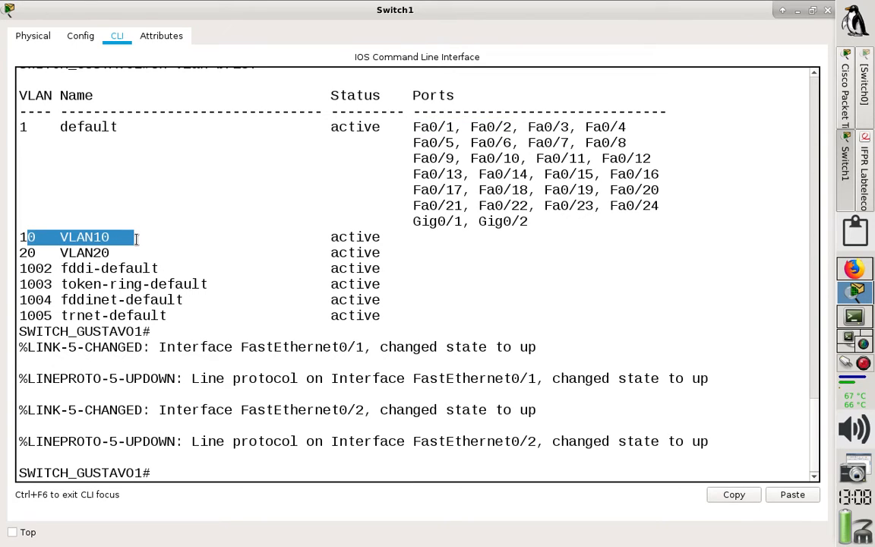
left_click(178, 470)
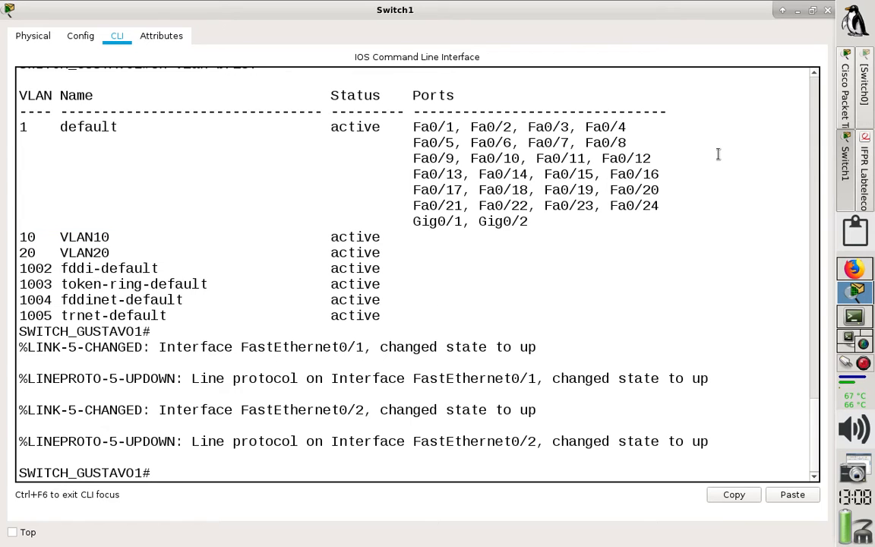
key("alt+Tab")
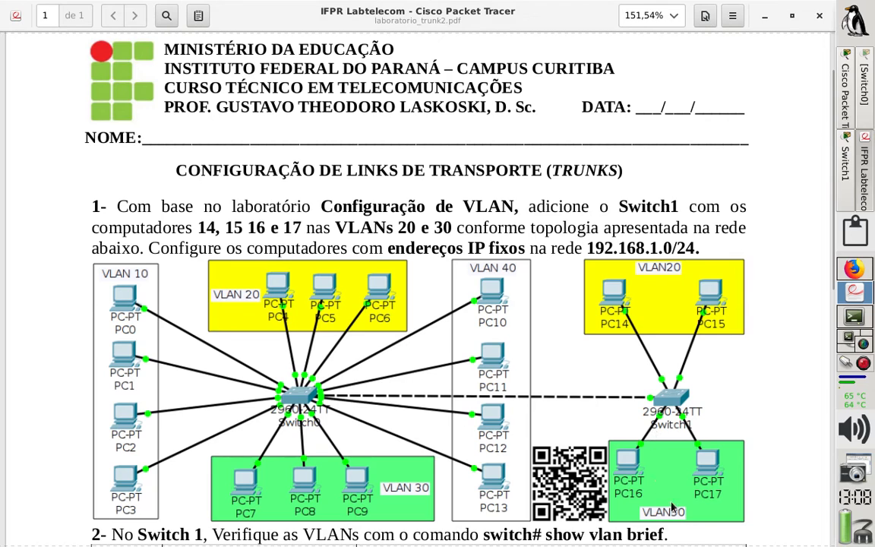
left_click(845, 152)
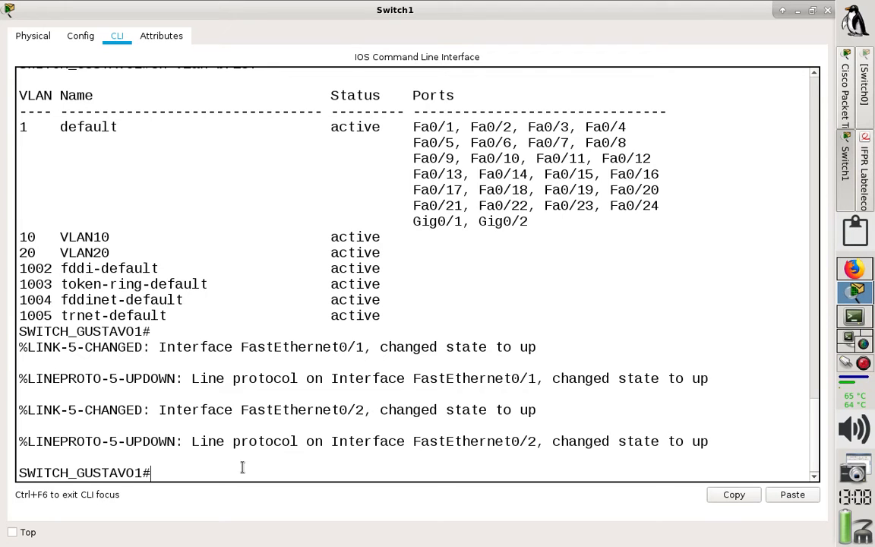
Enter global configuration mode on Switch1 and delete VLAN 10 with no vlan 10
type("conf t")
key("Return")
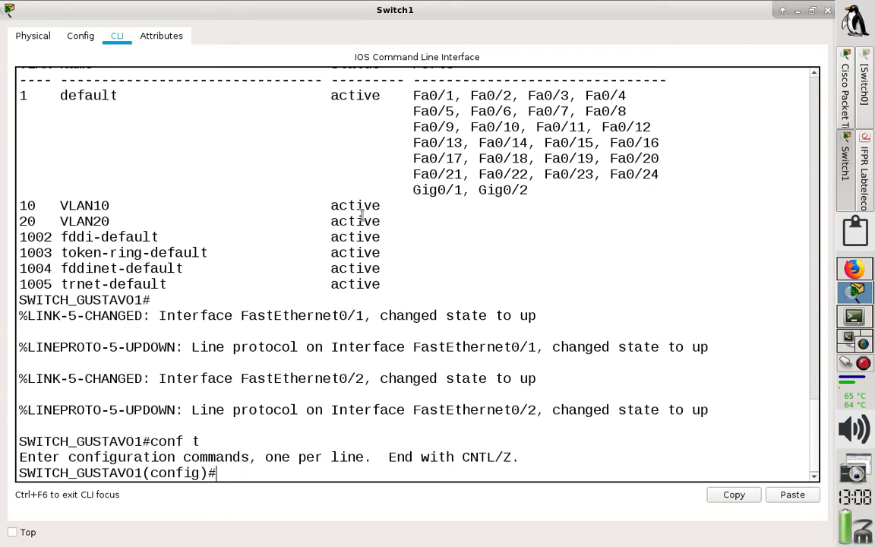
left_click_drag(387, 205, 12, 207)
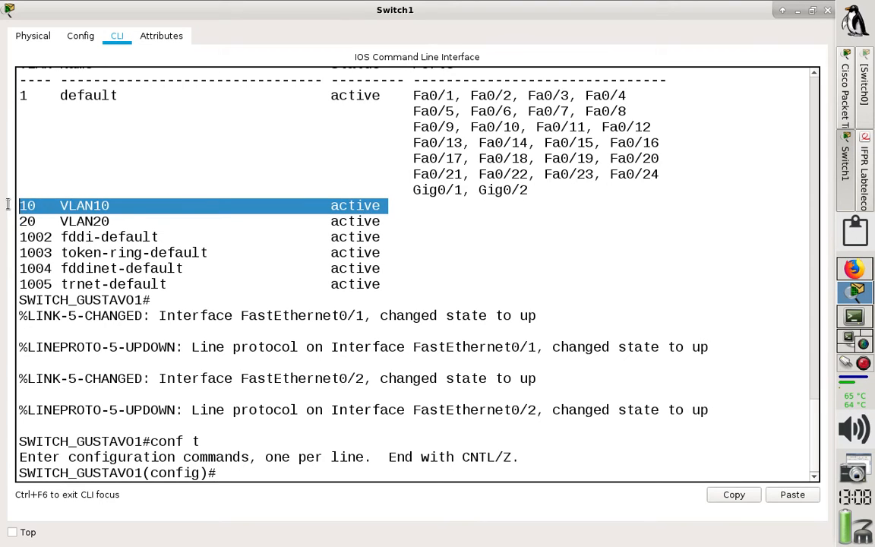
left_click(233, 473)
type("n")
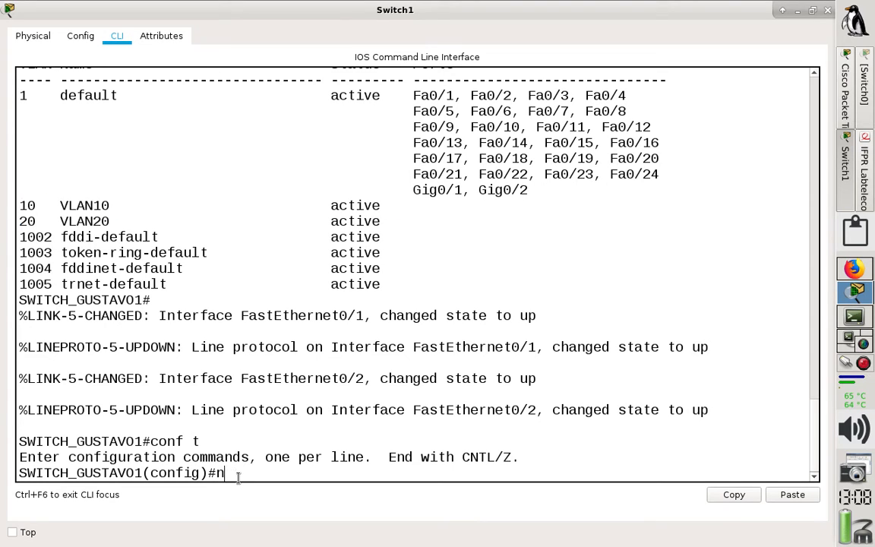
type("o vlan 10")
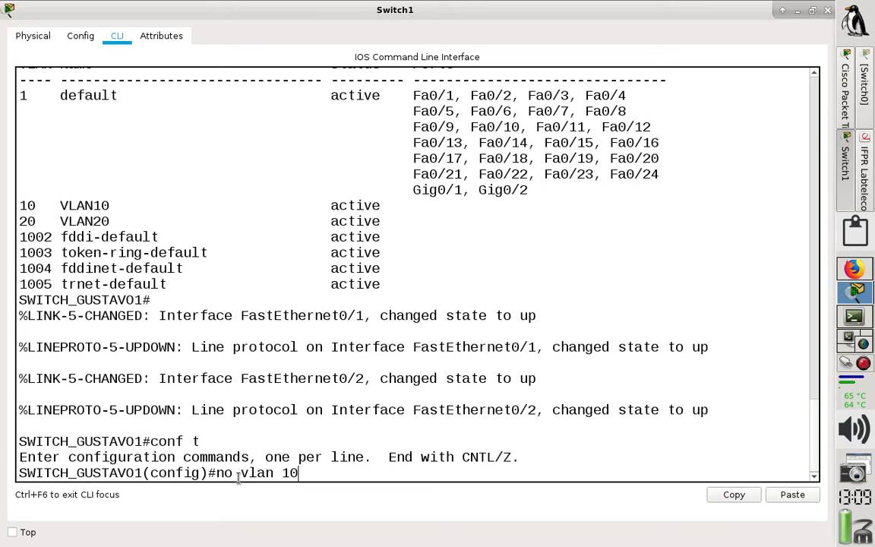
key("Return")
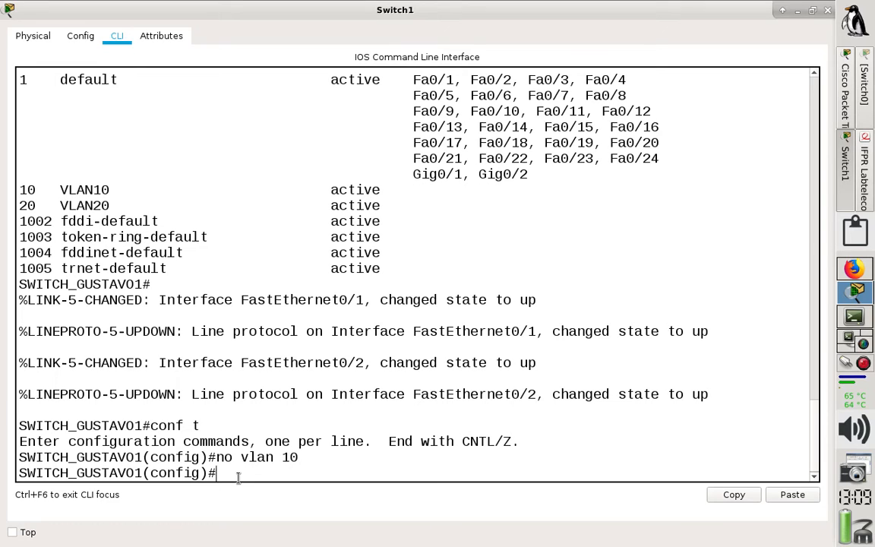
Create VLAN 30 on Switch1 and name it VLAN30
type("vlan")
left_click_drag(19, 202, 372, 201)
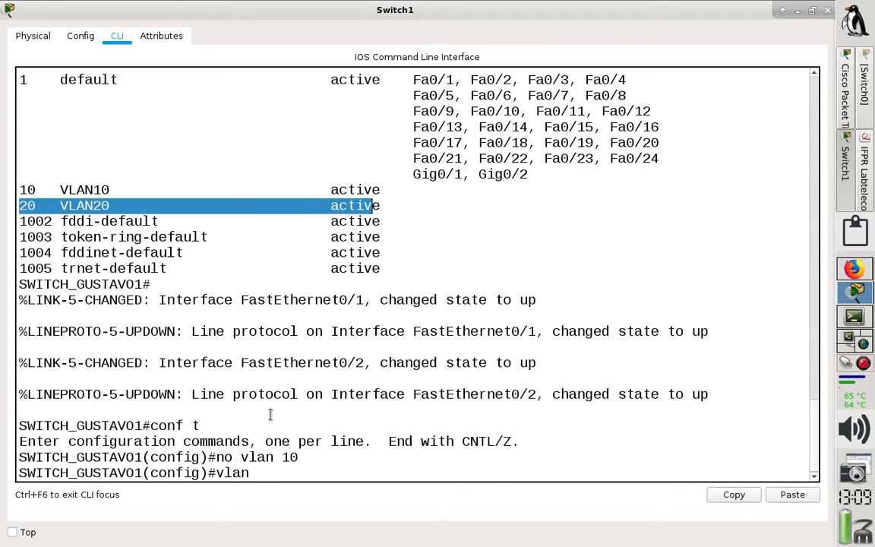
left_click(265, 471)
type("3")
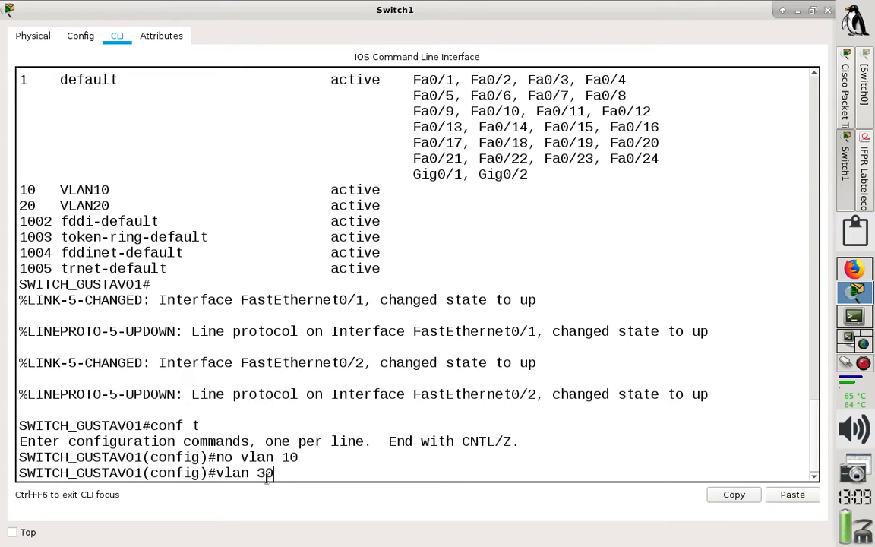
type("0")
key("Return")
type("nam")
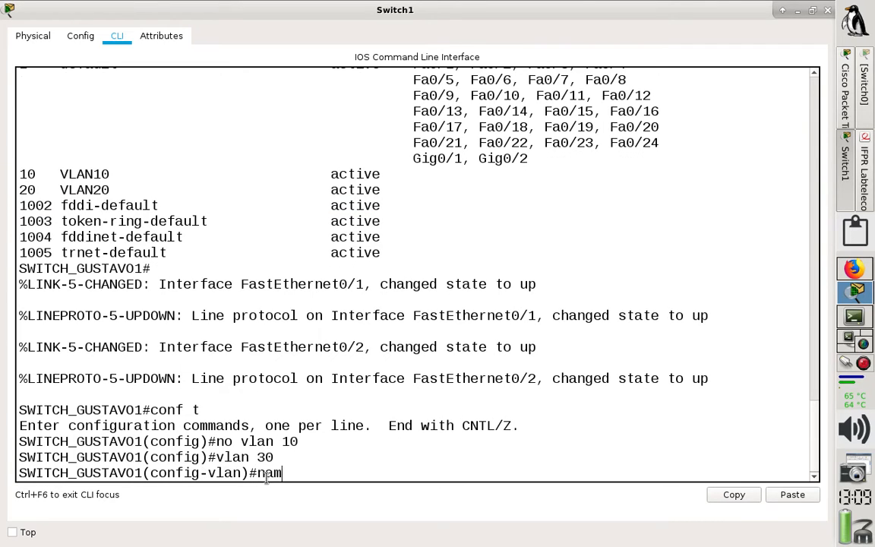
type("e VLAN30")
key("Return")
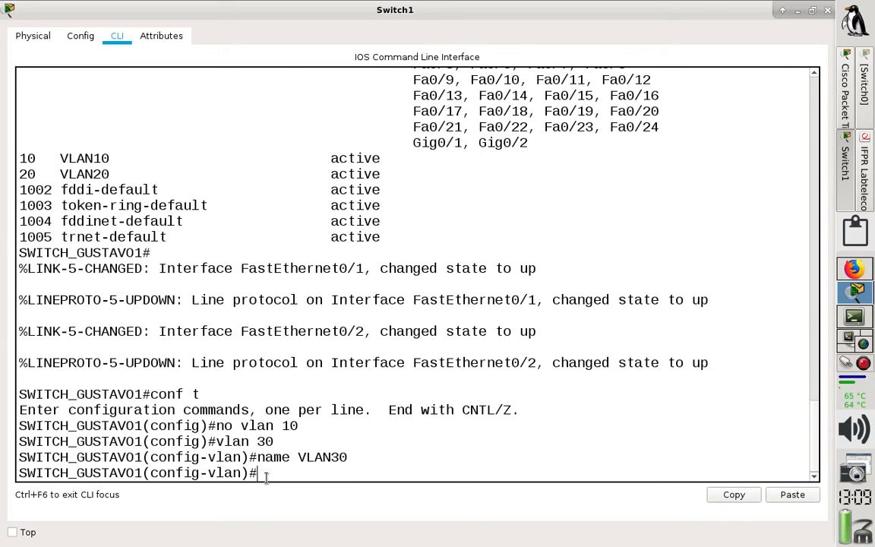
Leave VLAN configuration mode, list Switch1's VLANs with do sh vlan brief, and check VLANs 20 and 30 and ports Fa0/1 and Fa0/2
type("exit")
key("Return")
type("do sh")
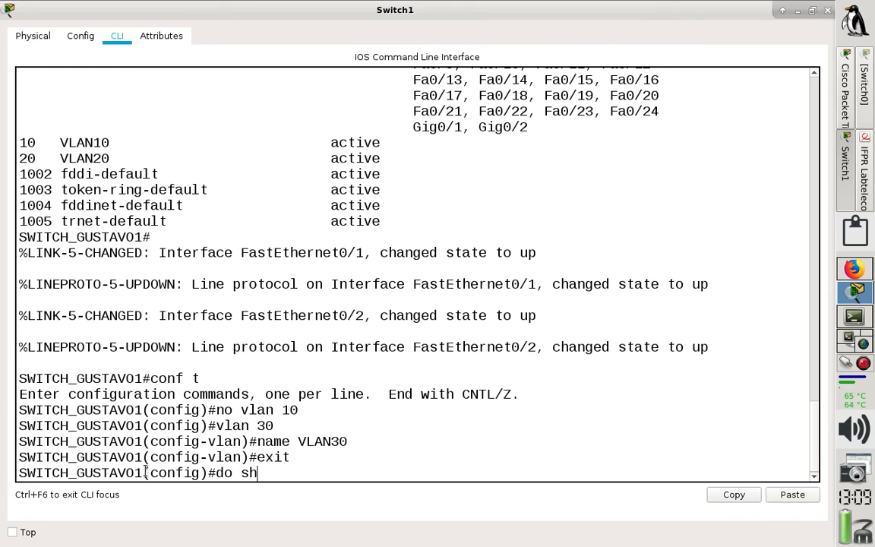
left_click_drag(151, 472, 203, 473)
left_click(305, 472)
type("vlan brief")
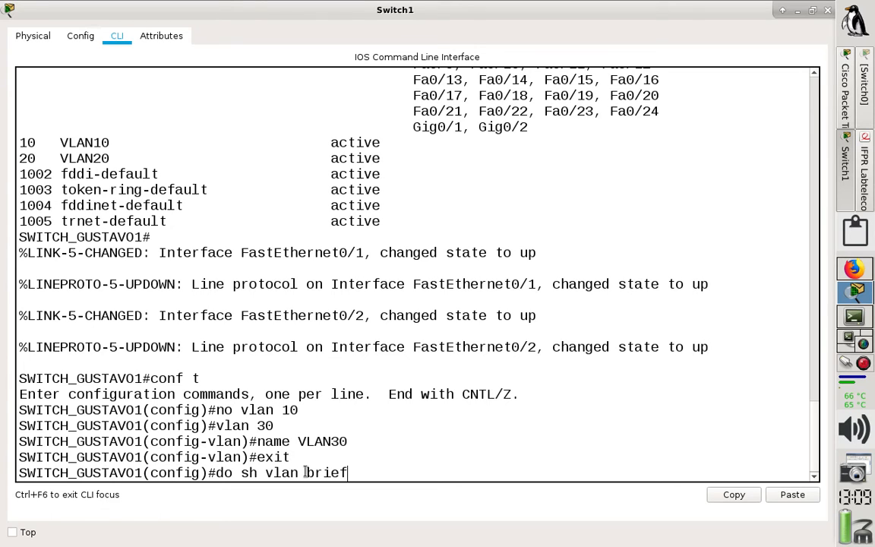
key("Return")
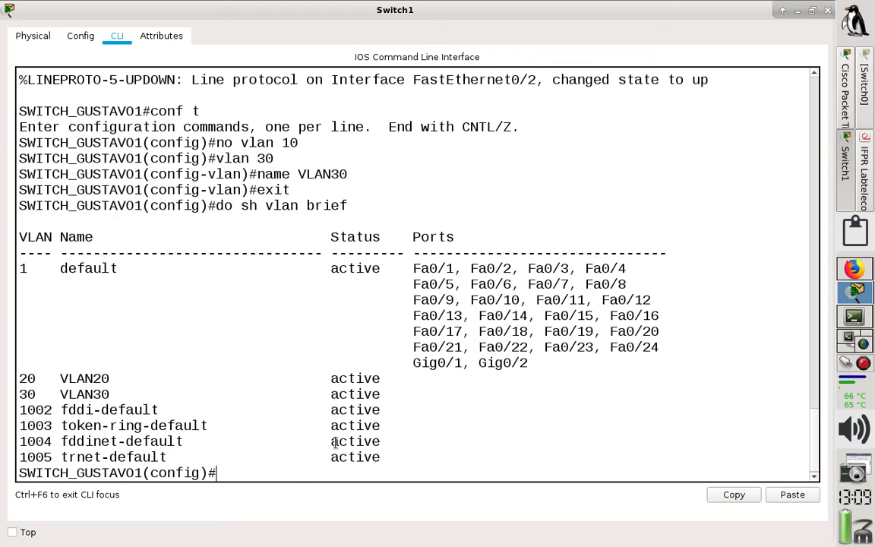
left_click_drag(407, 395, 23, 372)
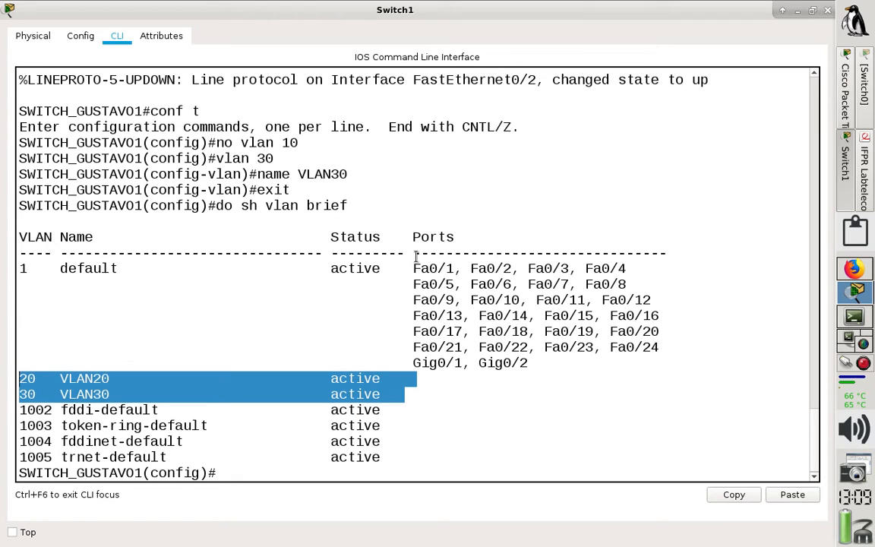
left_click_drag(412, 268, 514, 275)
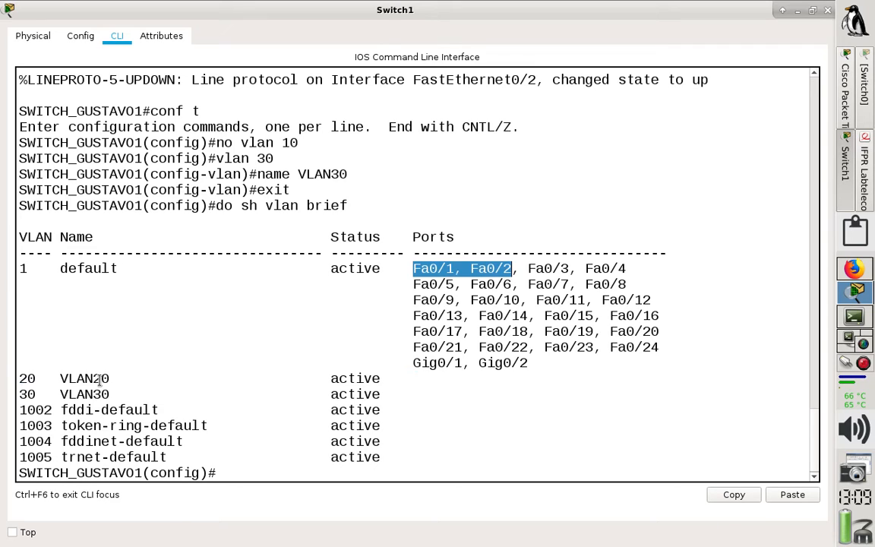
left_click(257, 472)
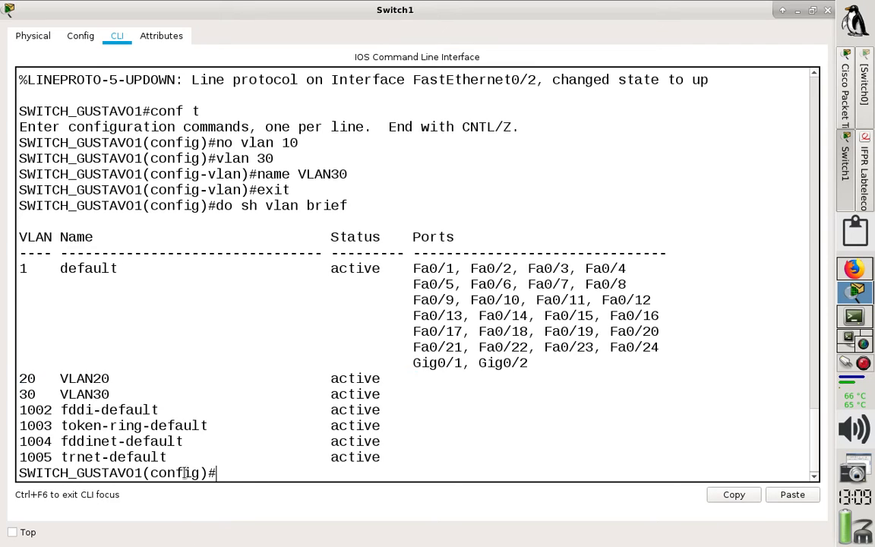
Enter interface range configuration for ports f0/1-2 on Switch1
left_click_drag(149, 472, 201, 472)
left_click(227, 472)
type("int range")
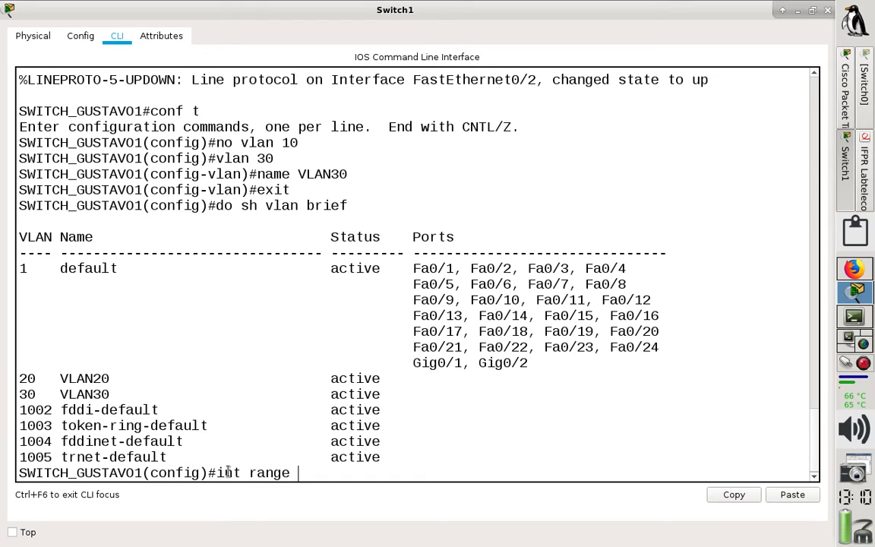
type(" f0/1-2")
key("Return")
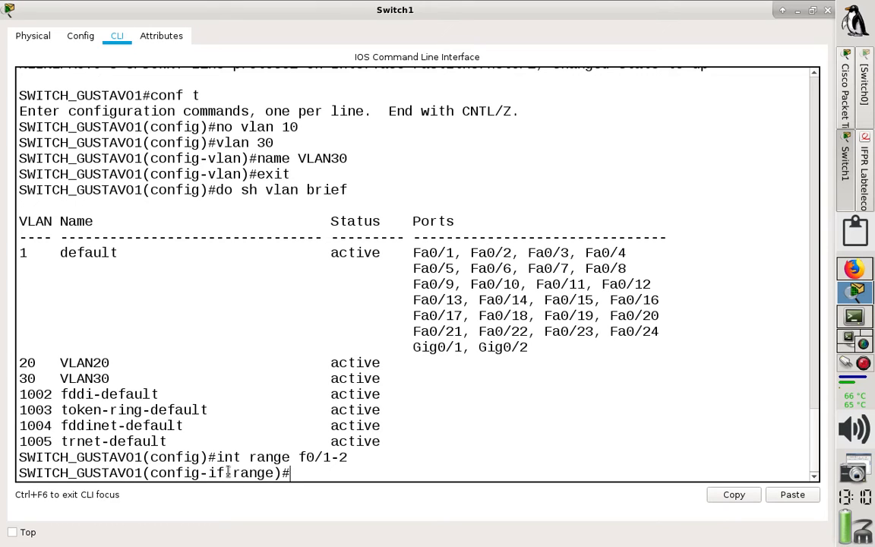
left_click_drag(149, 472, 273, 472)
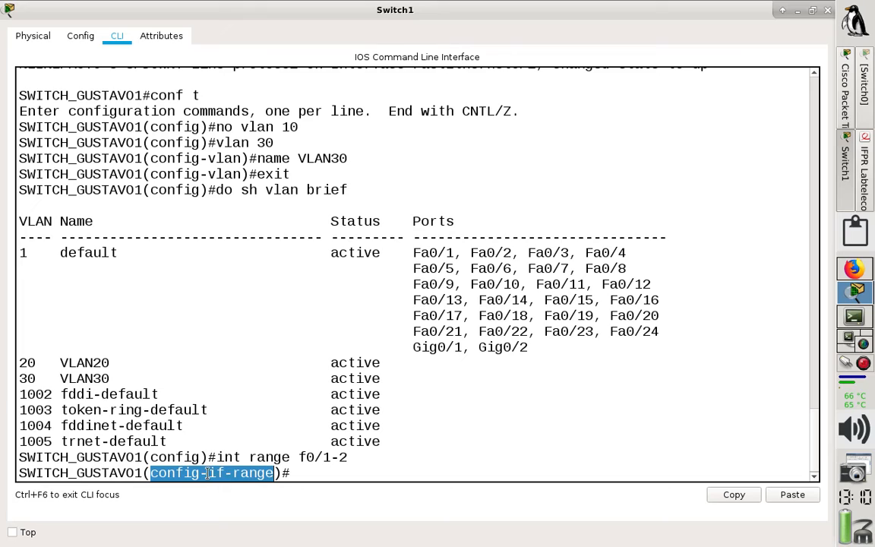
left_click(289, 473)
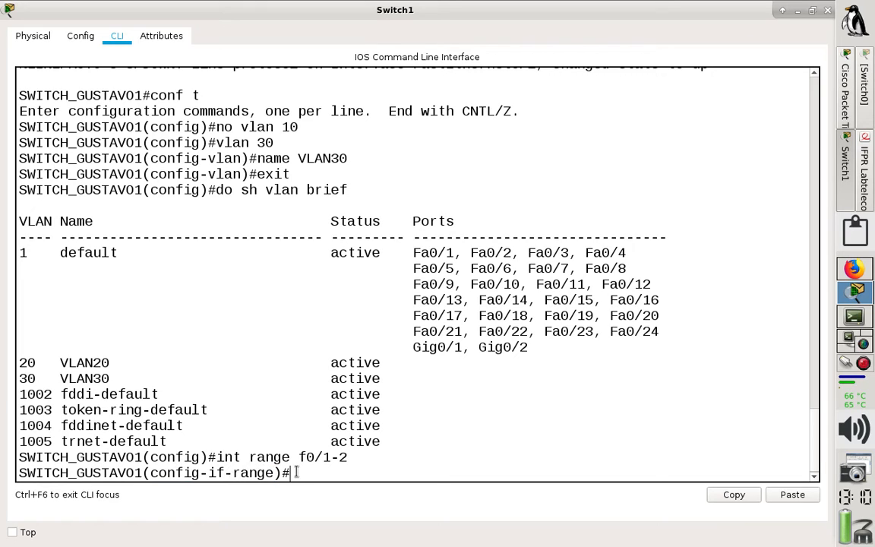
Set the selected Switch1 interface range to access mode with switchport mode access
type("swtic")
key("BackSpace")
key("BackSpace")
key("BackSpace")
type("itchport mode ")
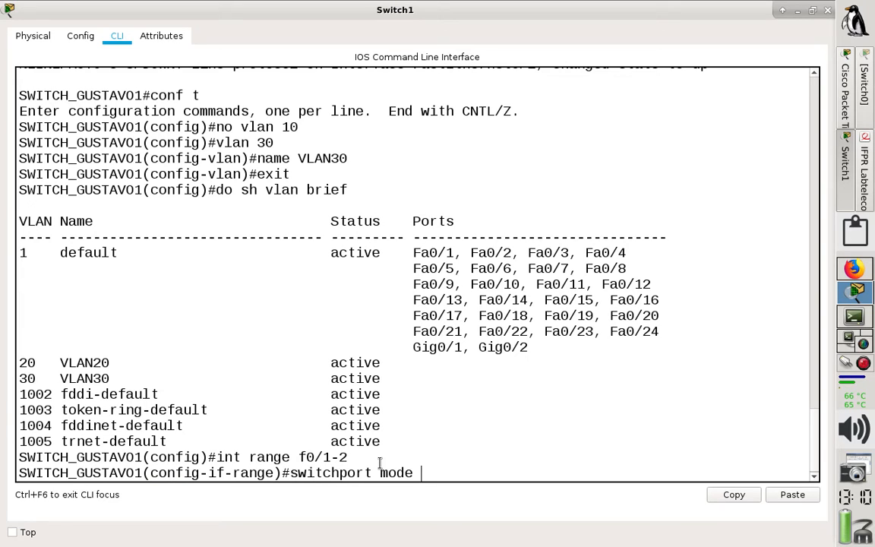
type("accesss")
key("Return")
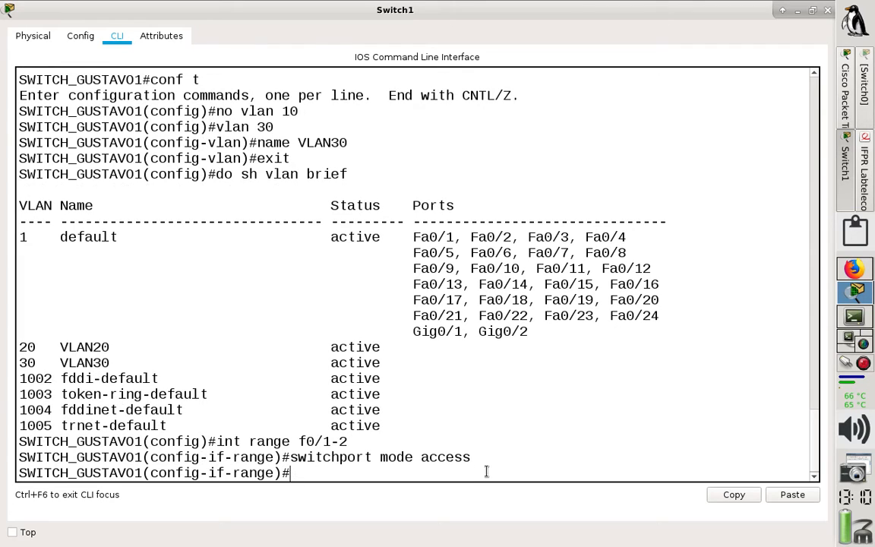
Assign the f0/1-2 range to VLAN 20 with switchport access vlan 20, and exit to global configuration mode
type("switchport a")
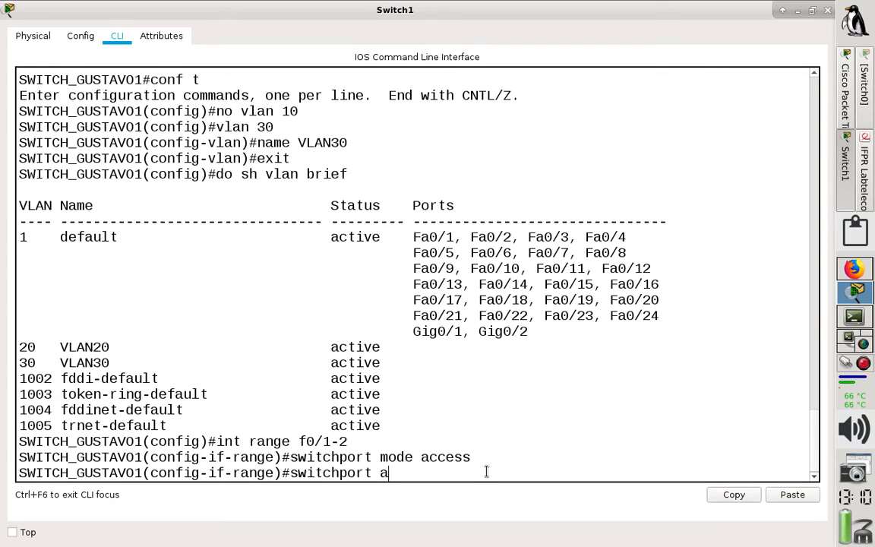
type("ccess vlan 20")
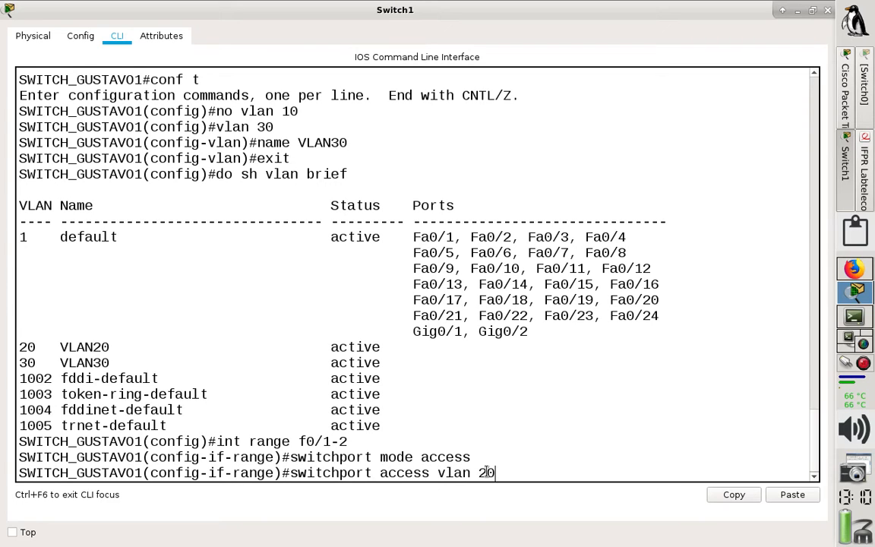
key("Return")
type("exit")
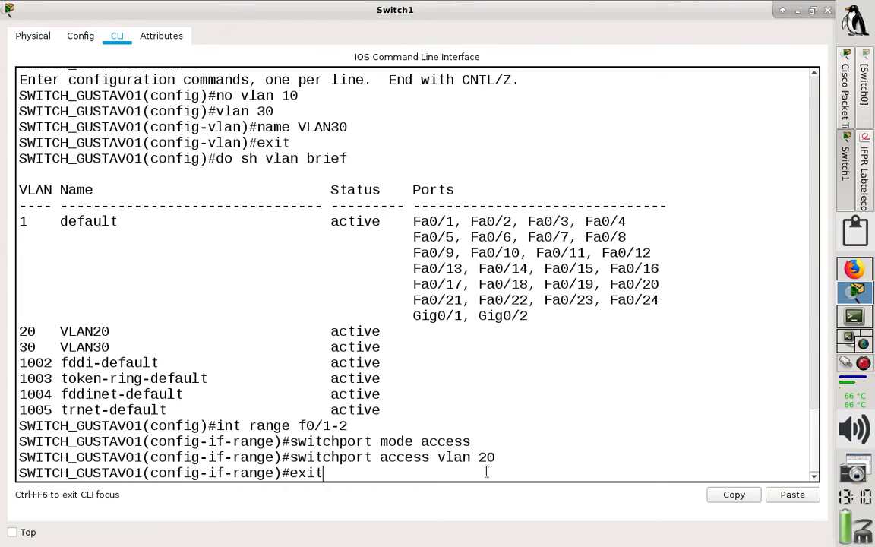
key("Return")
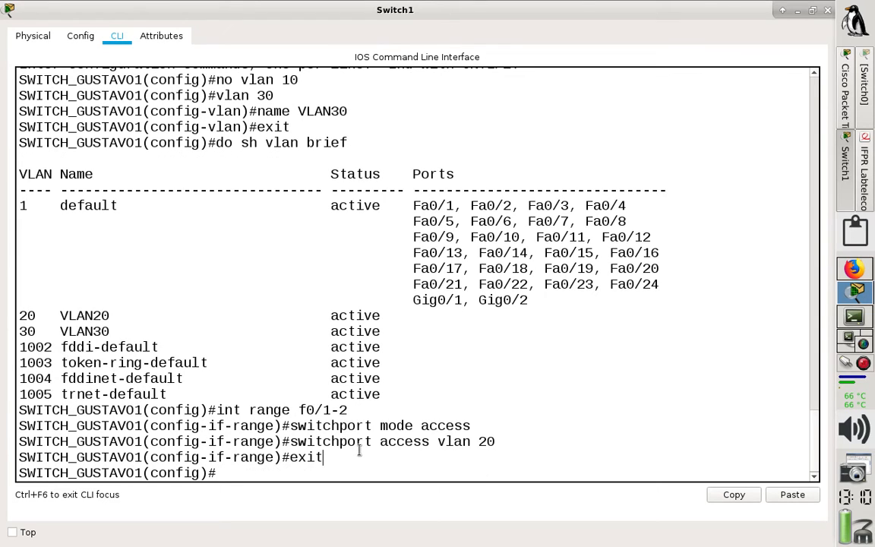
Review the interface range commands and check the ports assigned to VLAN 20 with do sh vlan brief
left_click_drag(358, 453, 19, 414)
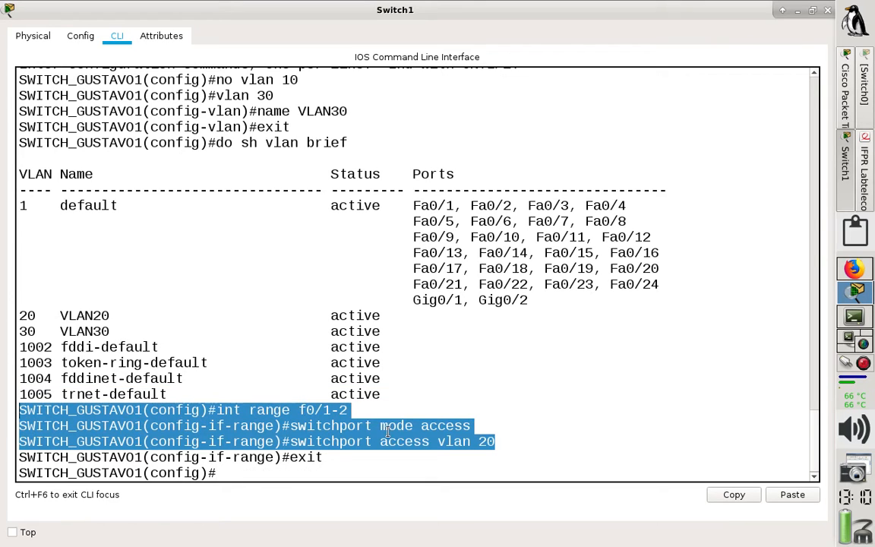
left_click(278, 472)
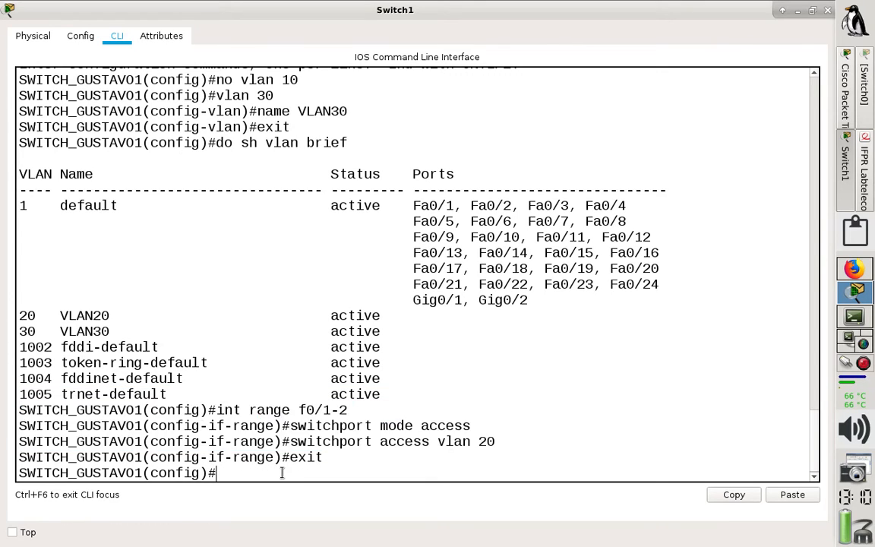
type("do sh vlan br")
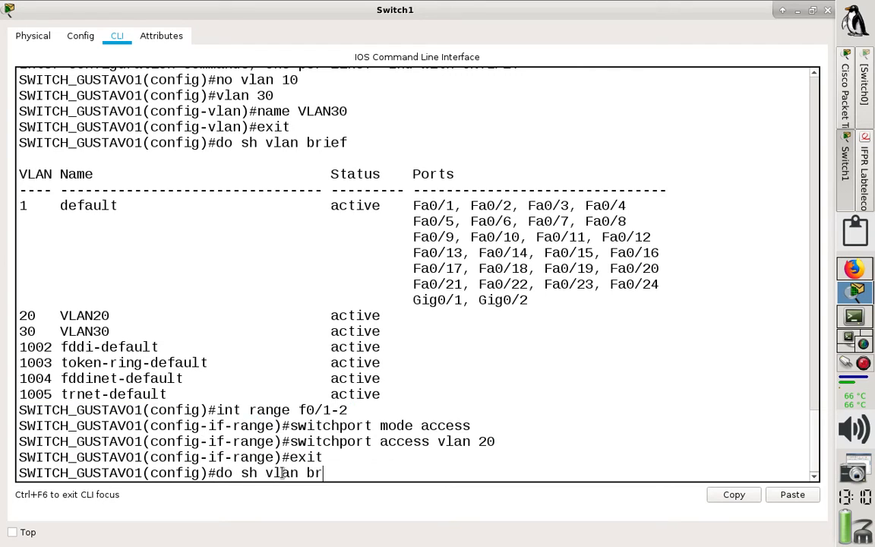
type("ief")
key("Return")
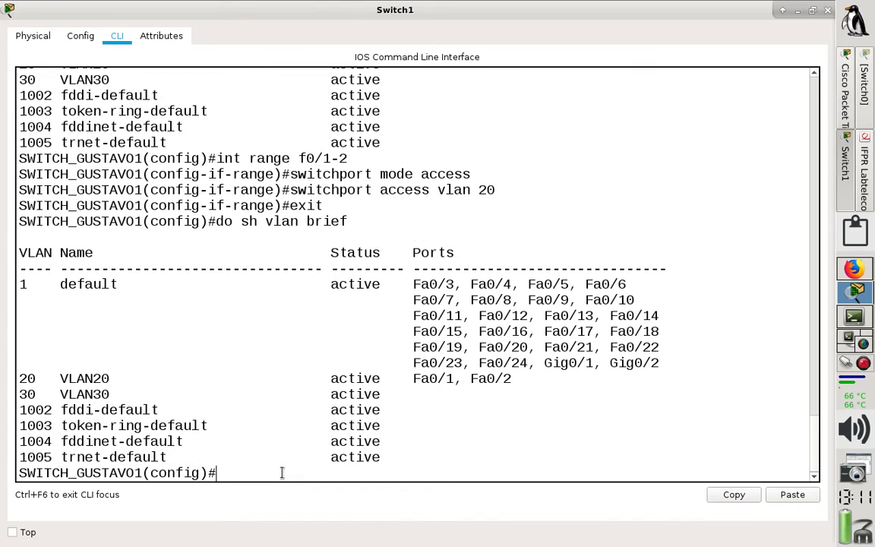
left_click_drag(412, 378, 512, 379)
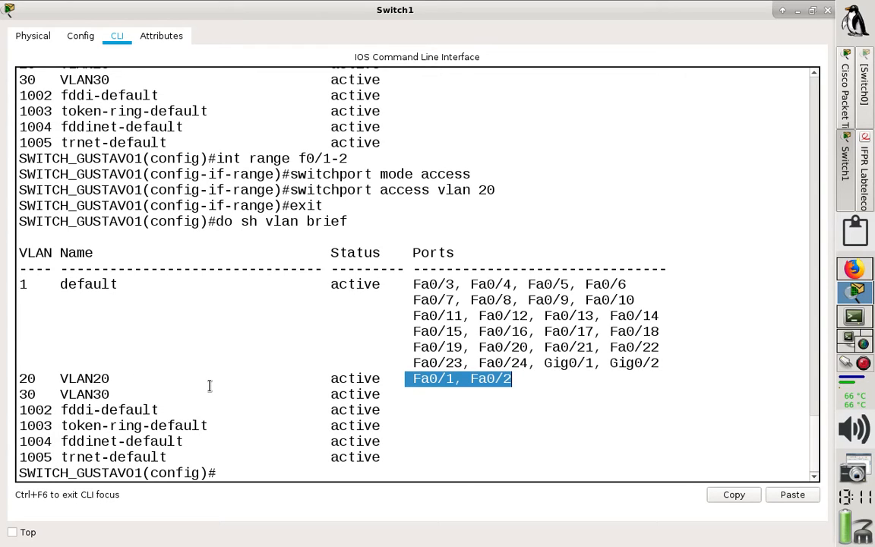
left_click(306, 477)
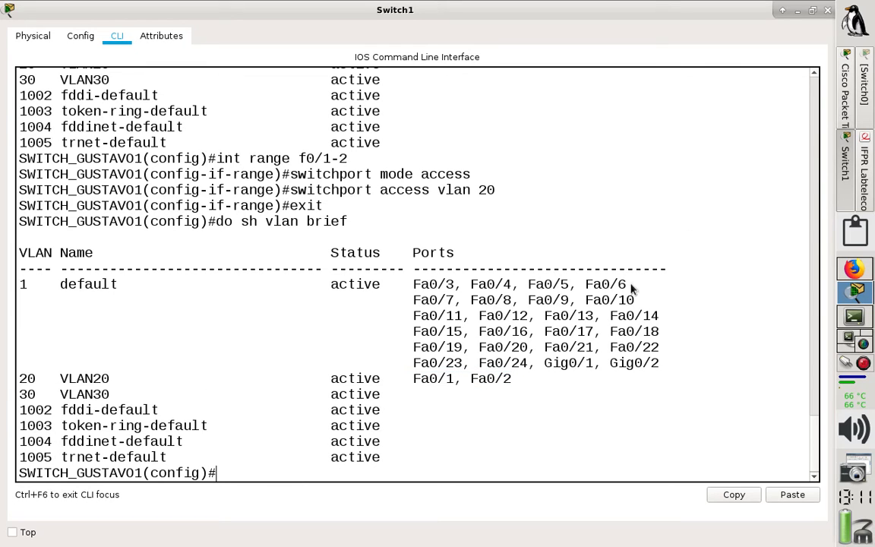
Save Switch1's configuration with do wr and return to the main topology window
type("do wr")
key("Return")
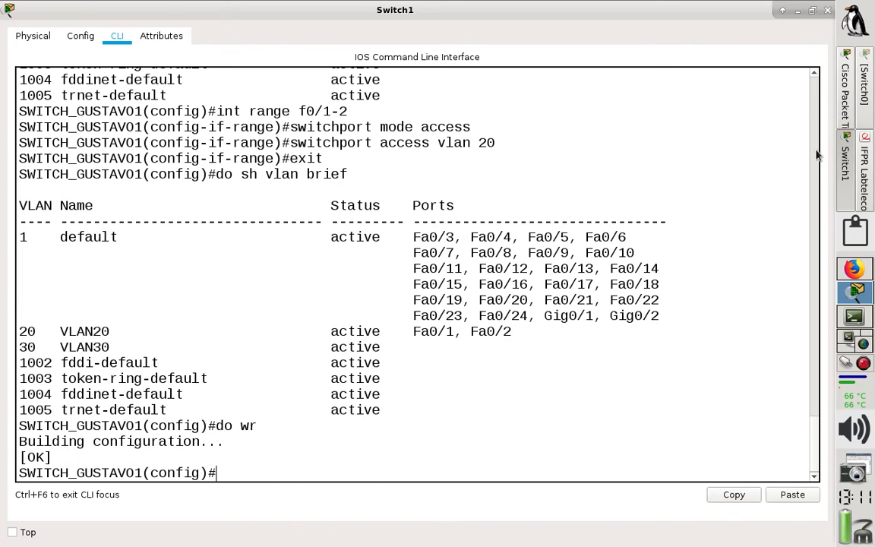
left_click(845, 116)
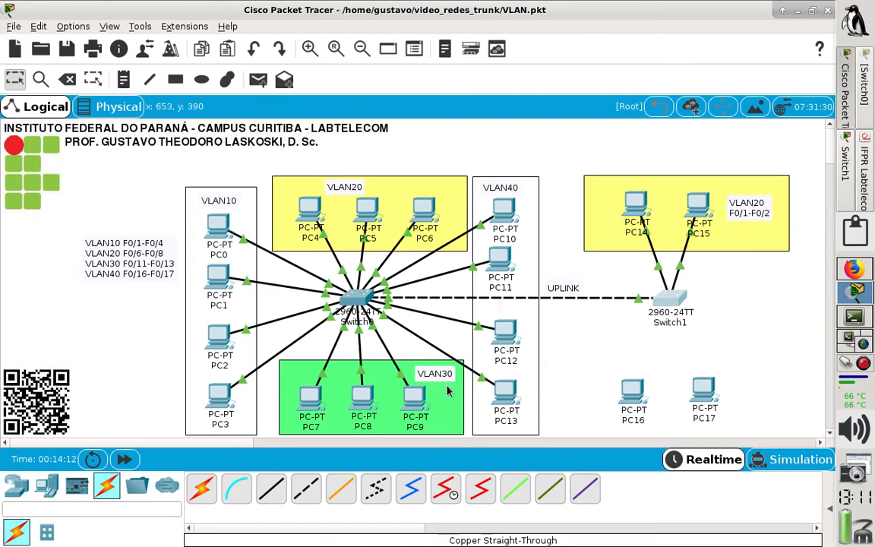
Connect PC16's FastEthernet0 to Switch1's FastEthernet0/5 with a copper straight-through cable
left_click(272, 490)
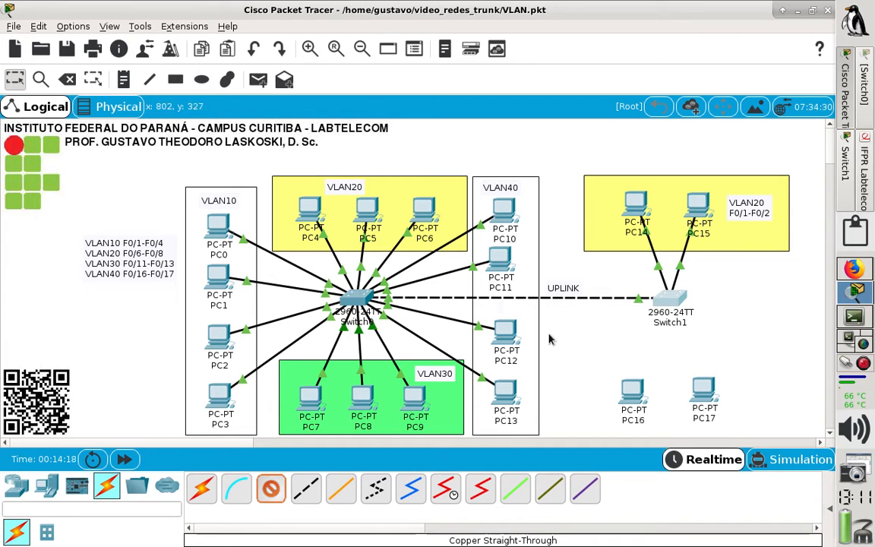
left_click(637, 401)
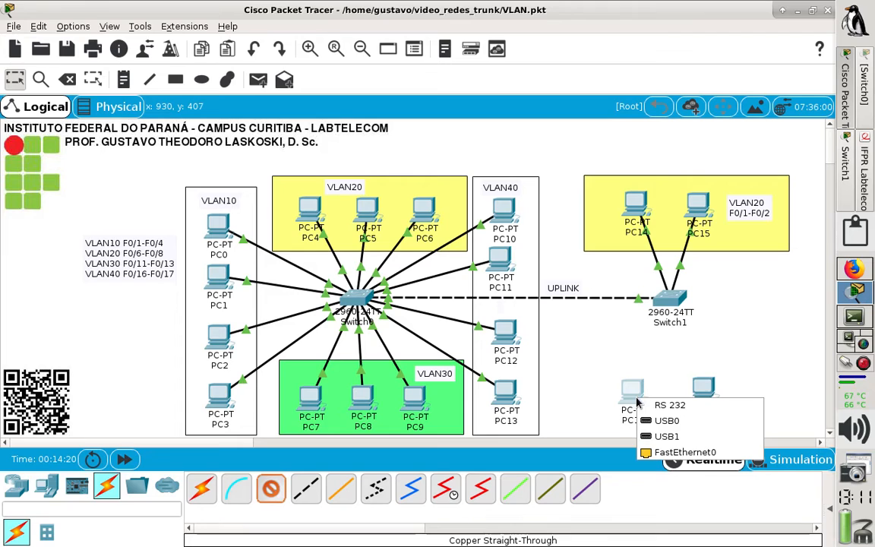
left_click(673, 452)
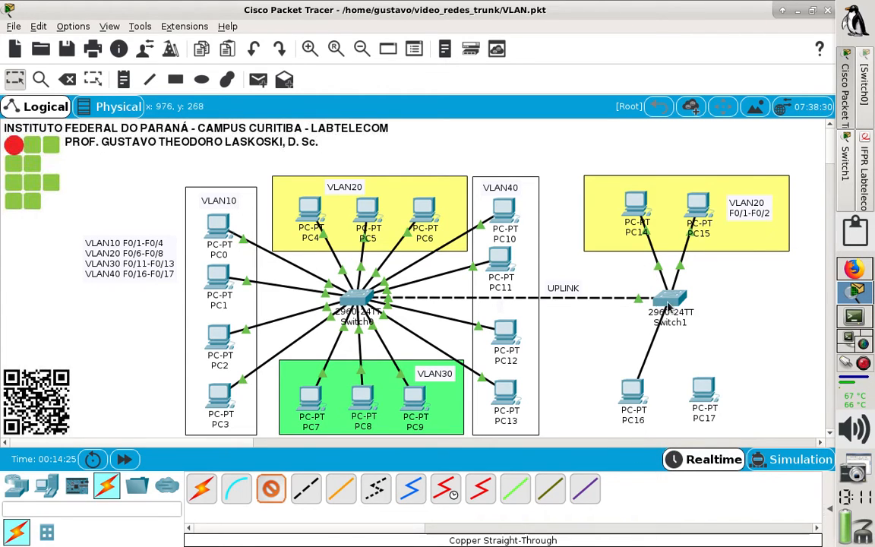
left_click(668, 300)
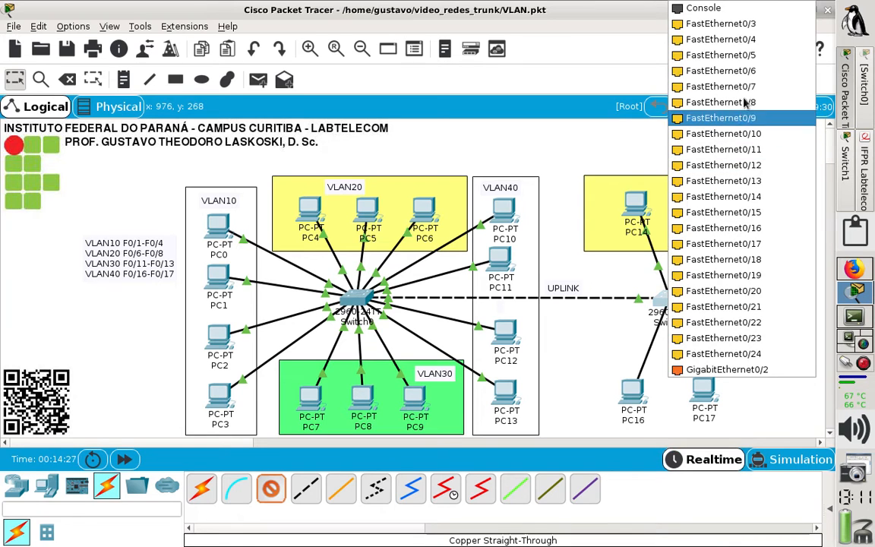
left_click(668, 54)
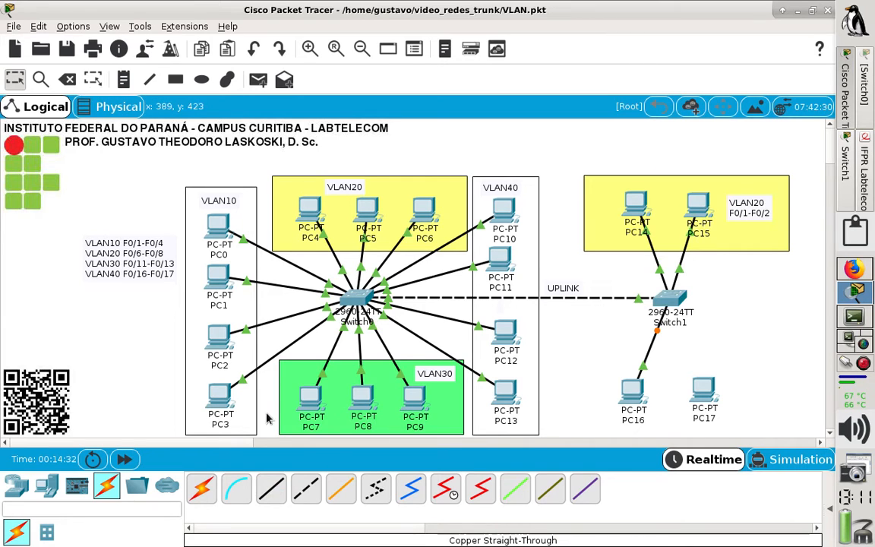
Connect PC17's FastEthernet0 to Switch1's FastEthernet0/6 with a copper straight-through cable
left_click(271, 488)
left_click(705, 392)
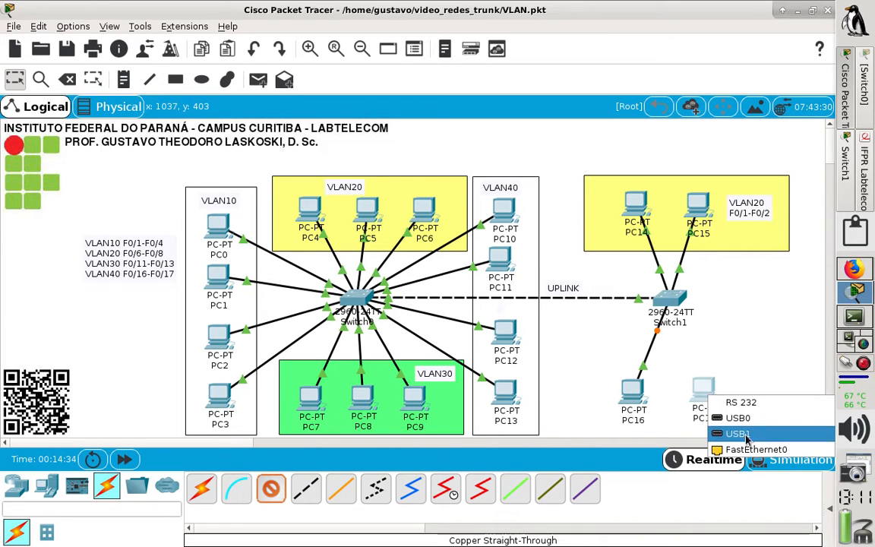
left_click(749, 450)
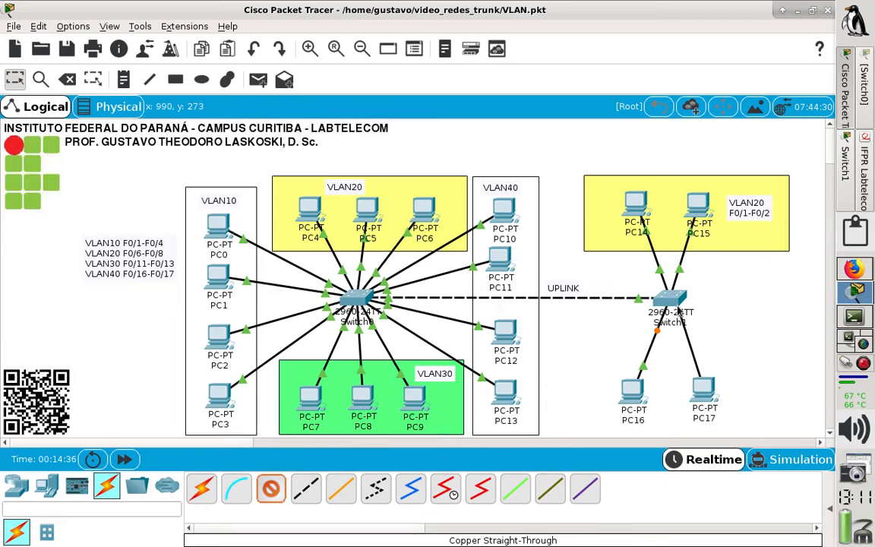
left_click(676, 304)
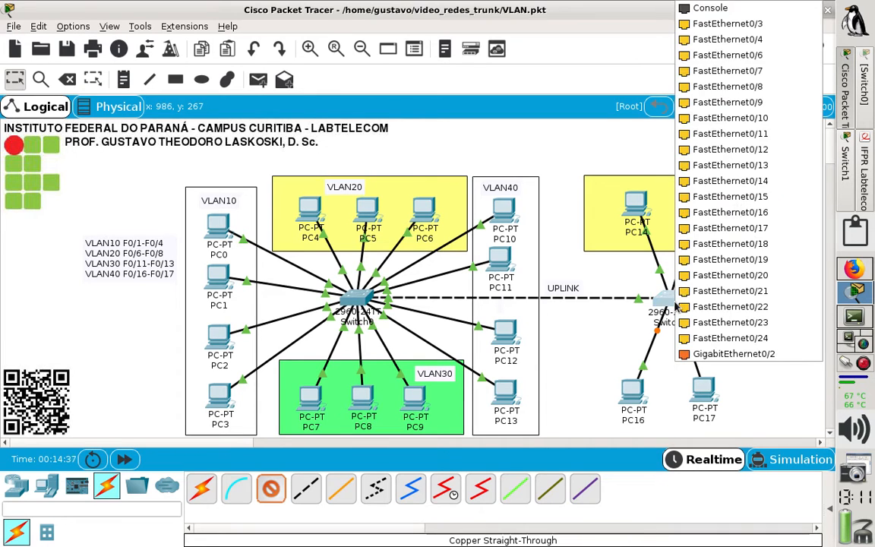
left_click(716, 55)
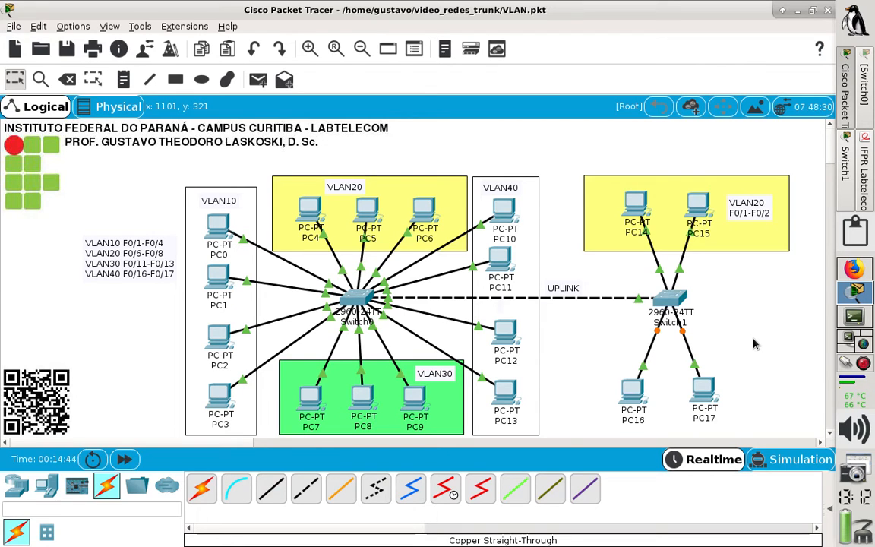
Draw a green-filled, black-outlined rectangle around PC16 and PC17 below Switch1
left_click(174, 88)
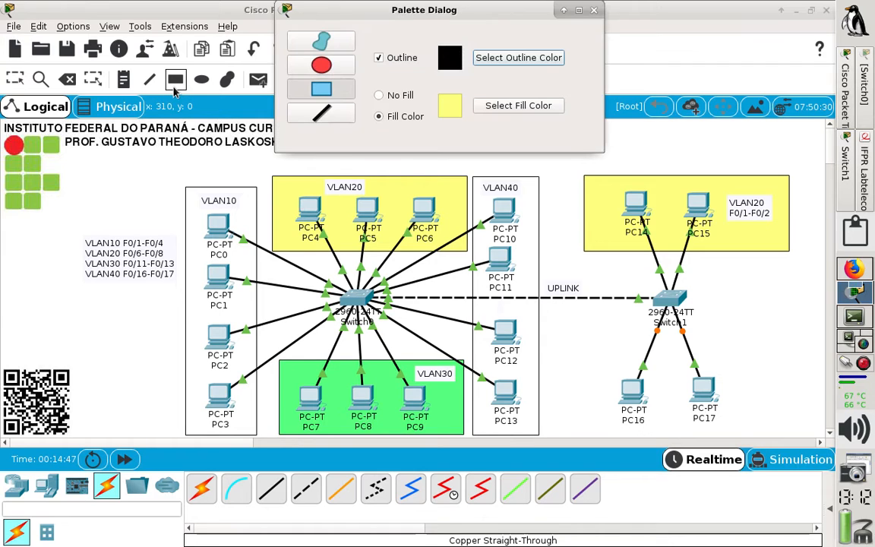
left_click(481, 109)
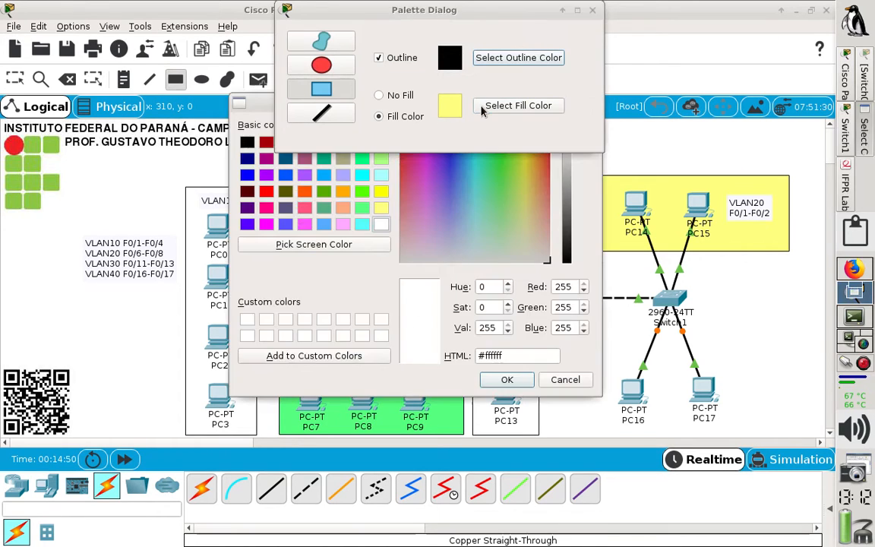
left_click(361, 207)
left_click(506, 380)
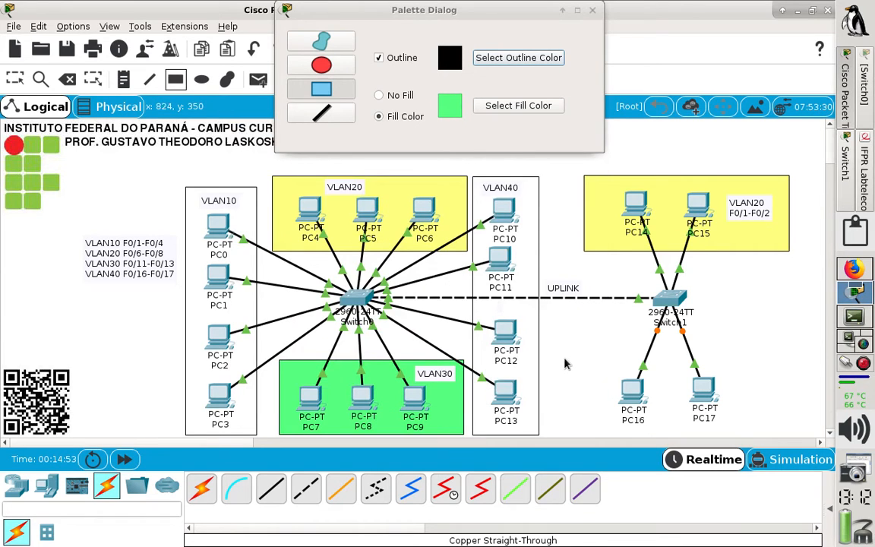
mouse_move(581, 358)
left_mouse_down()
mouse_move(722, 427)
mouse_move(783, 428)
mouse_move(792, 439)
left_mouse_up()
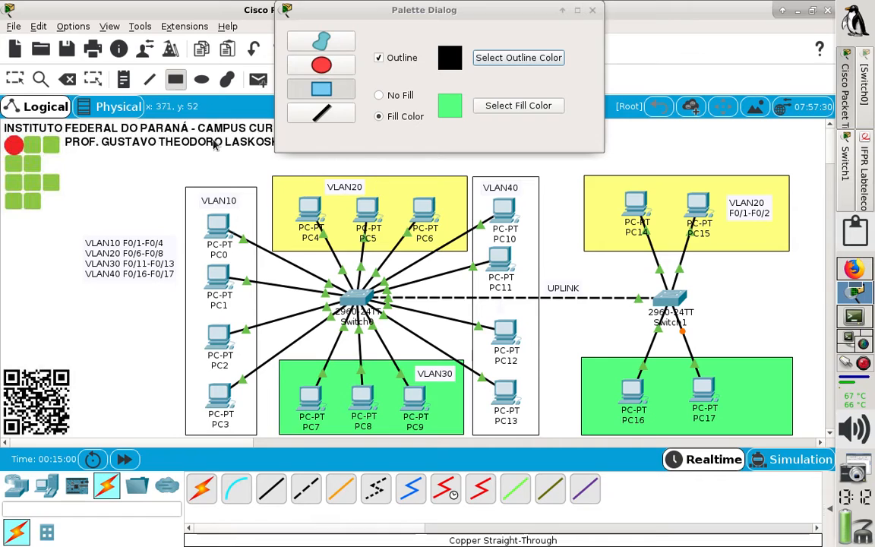
Add a two-line note reading VLAN30 and F0/5-F0/6 beside PC17 in the green area, and close the drawing palette
left_click(119, 78)
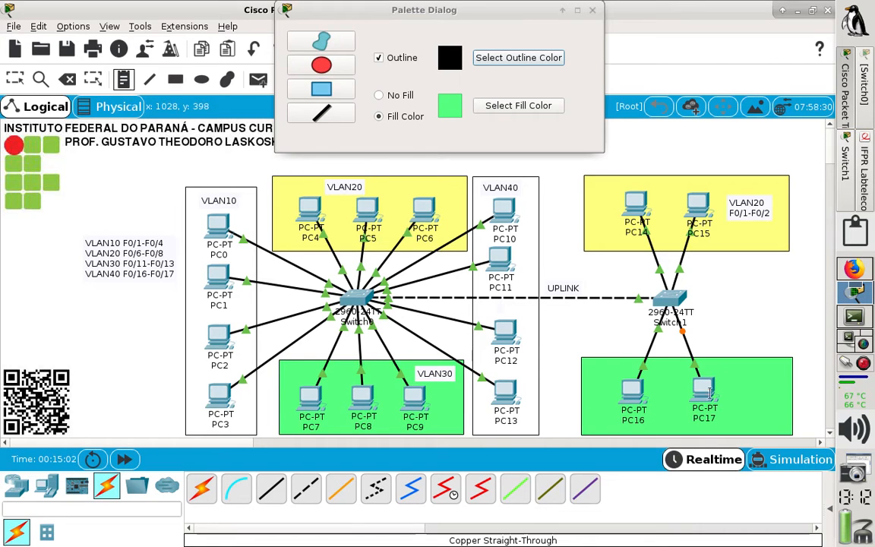
left_click(735, 385)
type("VLA")
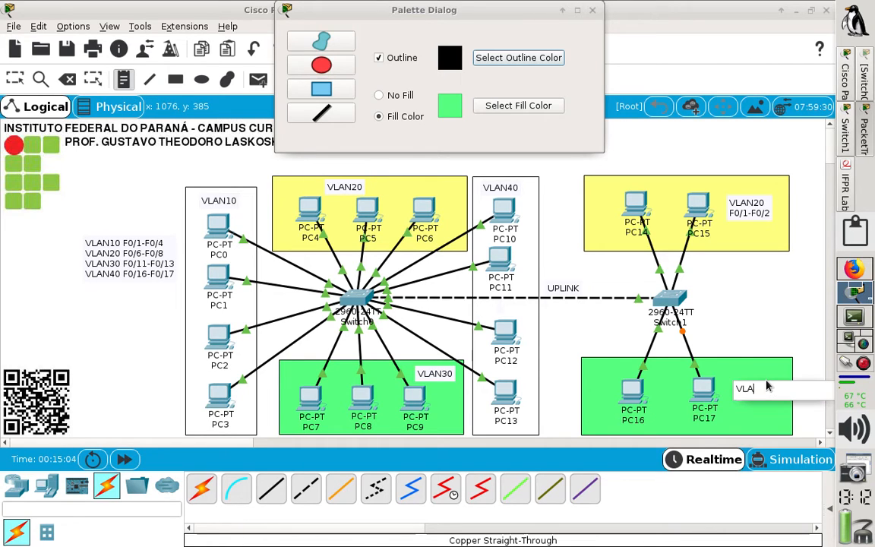
type("N30")
key("Return")
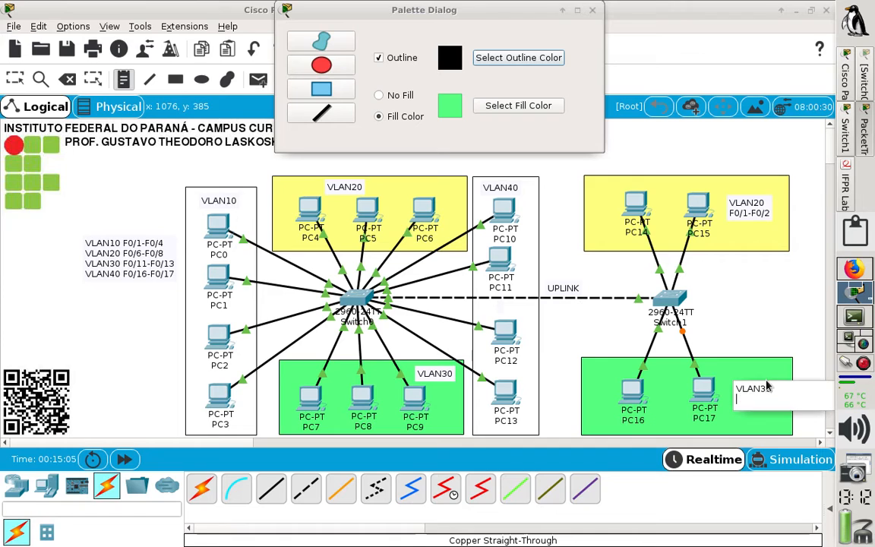
type("F0/5")
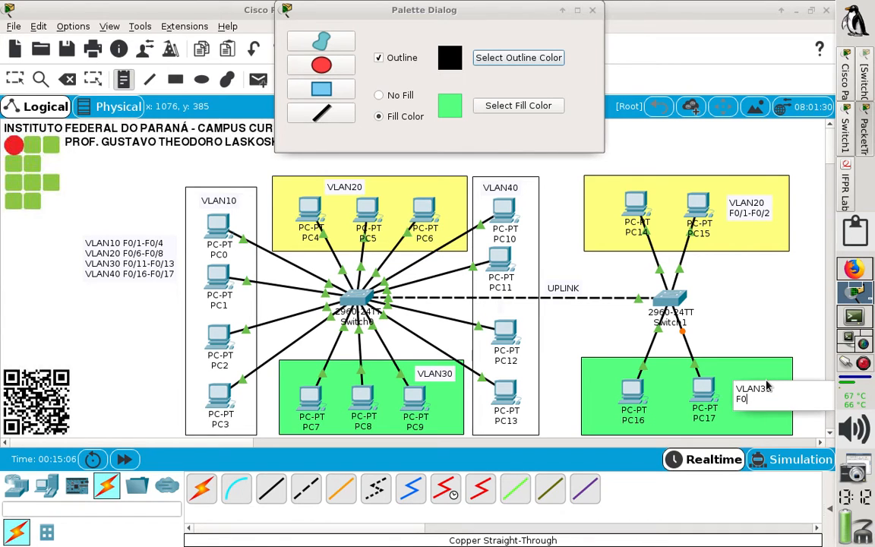
type("-")
type("F0/")
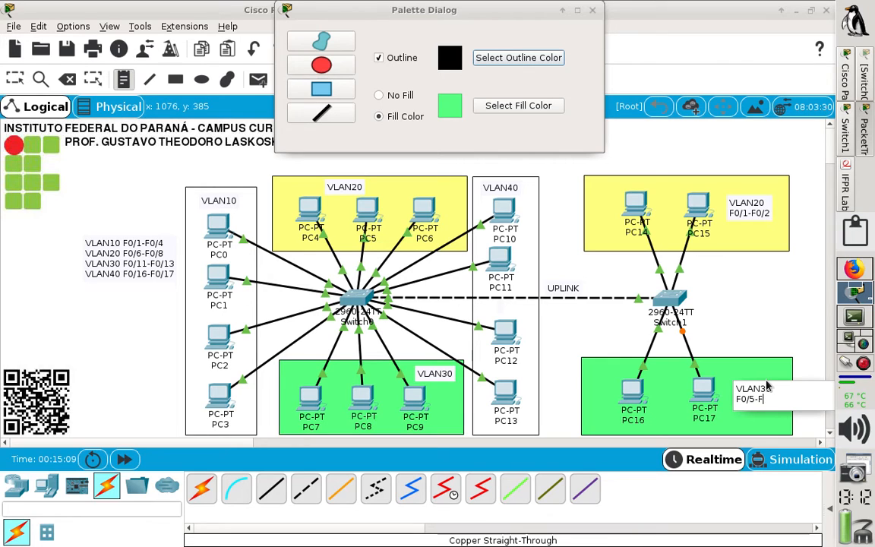
type("6")
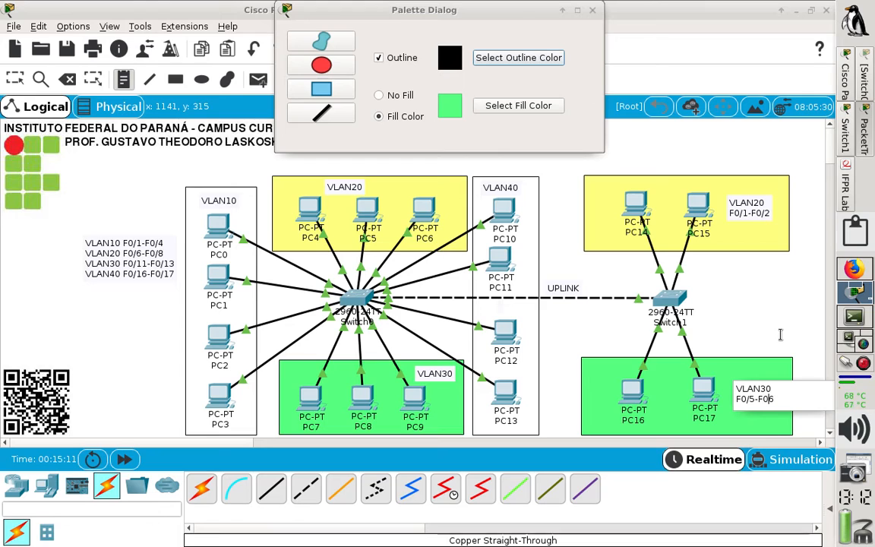
left_click(780, 334)
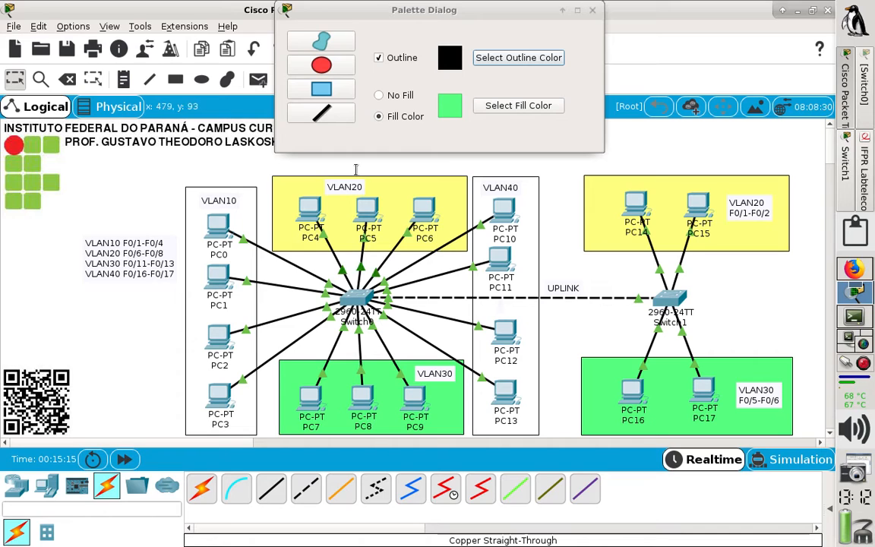
left_click(592, 11)
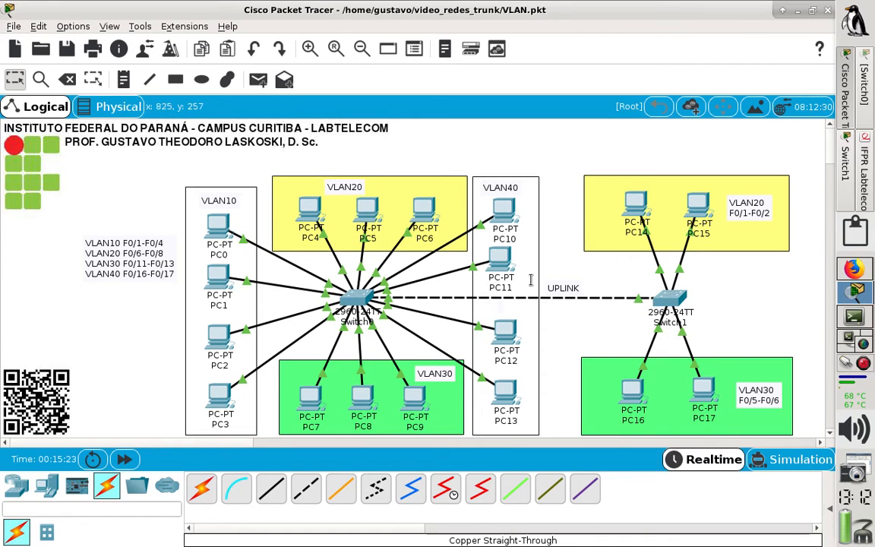
Open Switch1's command line full size and enter configuration of ports 5 and 6 with int range f0/5-6
left_click(667, 298)
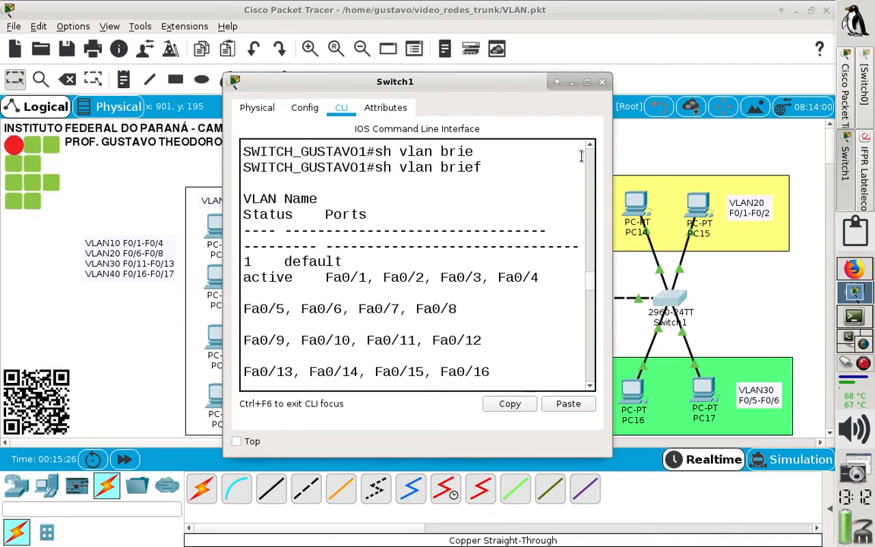
left_click(586, 81)
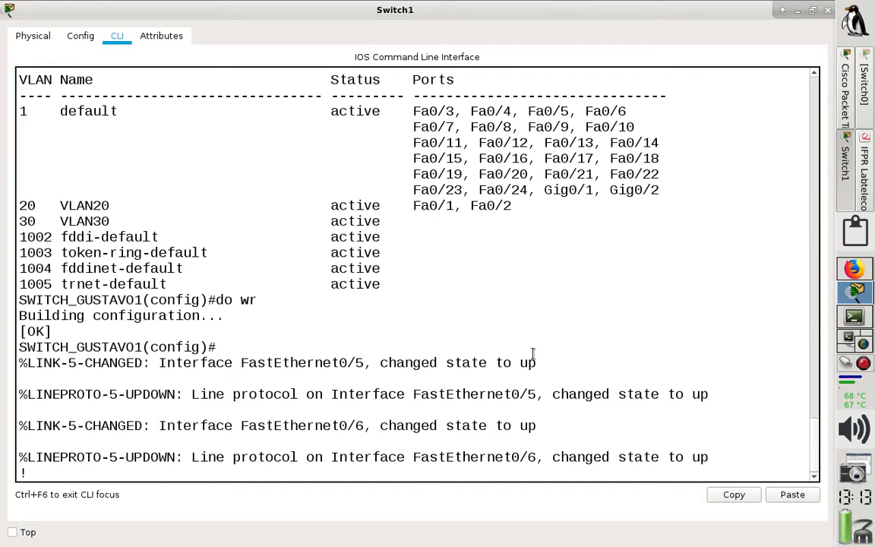
key("Return")
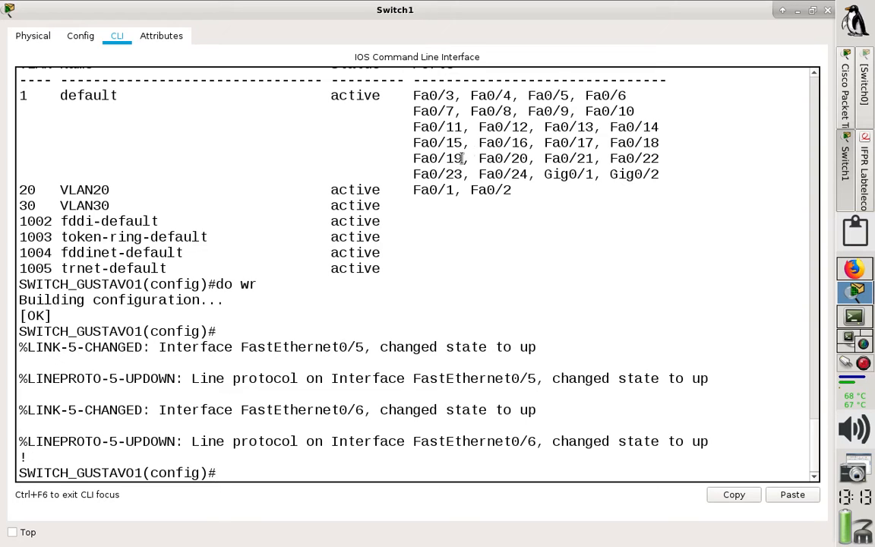
left_click_drag(528, 95, 627, 95)
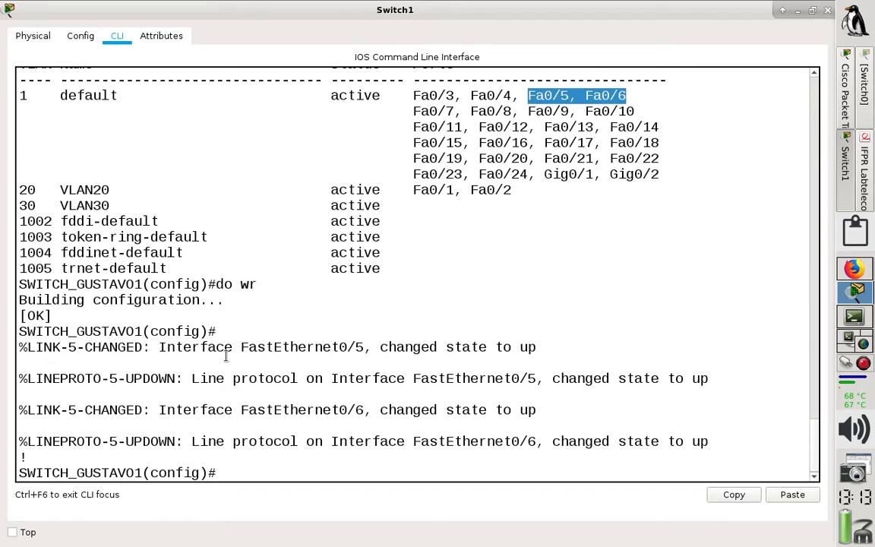
left_click(251, 472)
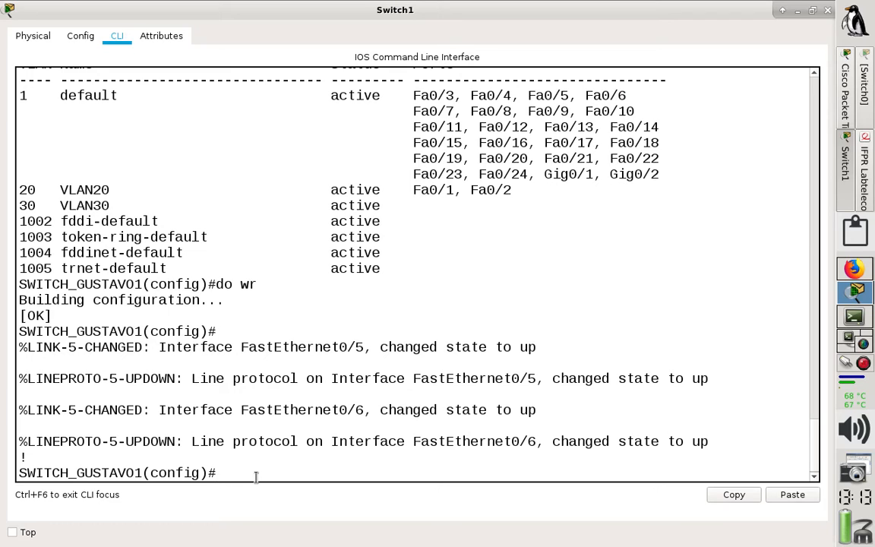
type("int range f0/5-6")
key("Return")
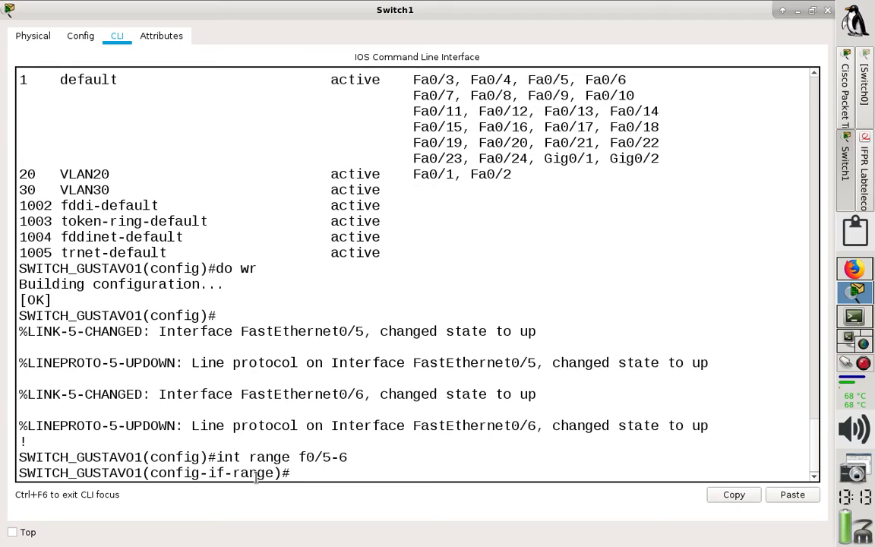
Set Switch1's ports F0/5 and F0/6 to access mode with switchport mode access
left_click_drag(151, 473, 272, 471)
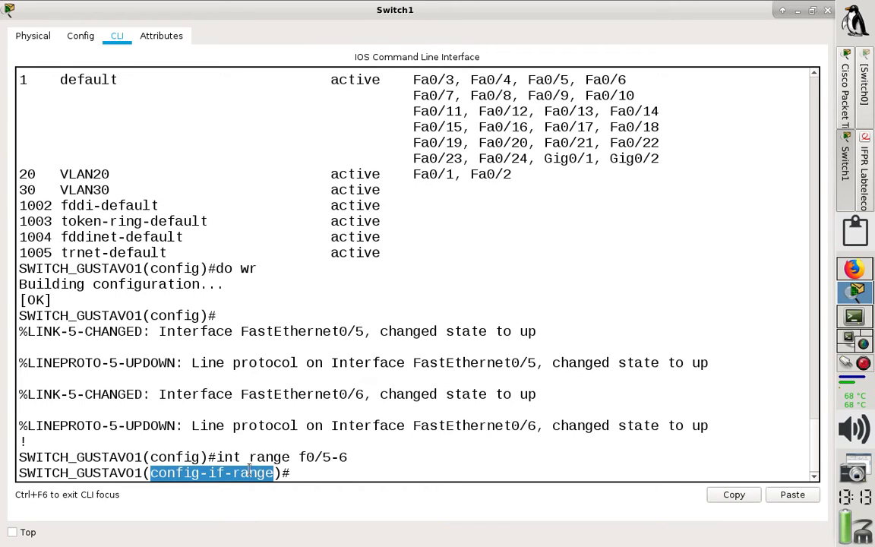
left_click(313, 473)
type("sw")
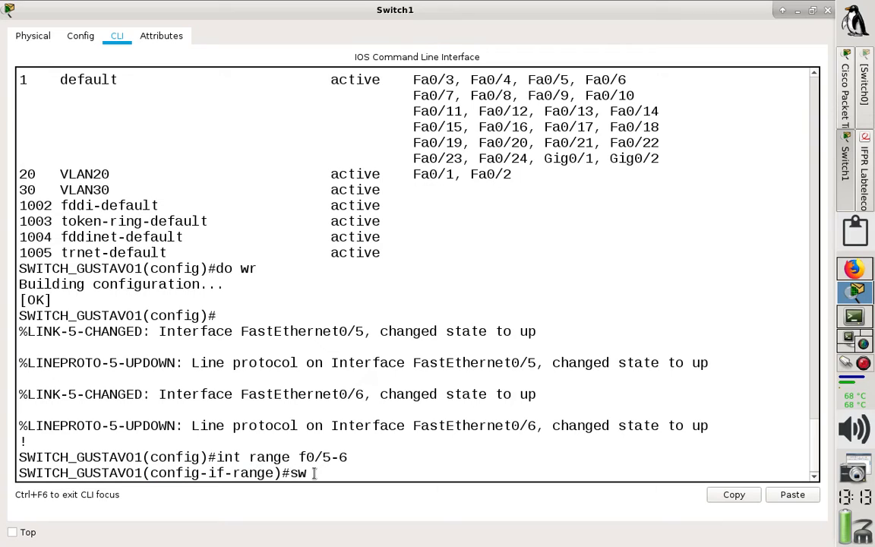
type("itch")
key("BackSpace")
key("BackSpace")
key("BackSpace")
type("itchport mode ac")
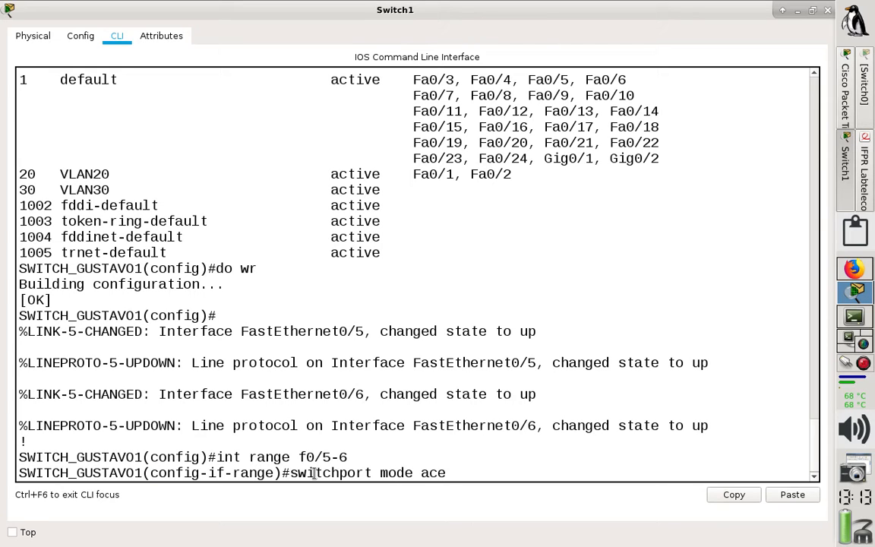
type("cess")
key("Return")
Assign the selected port range to VLAN 30 with switchport access vlan 30 and leave configuration mode with end
type("s")
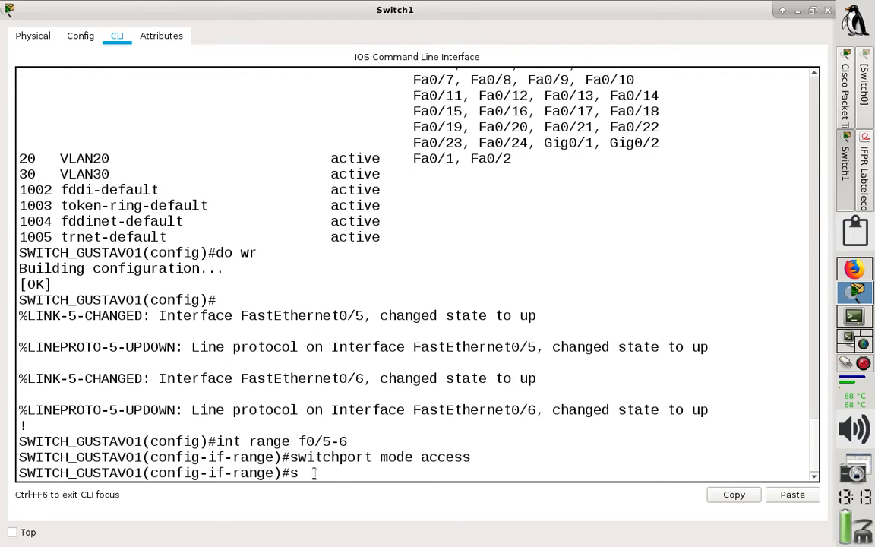
type("wit")
key("BackSpace")
type("itchport acce")
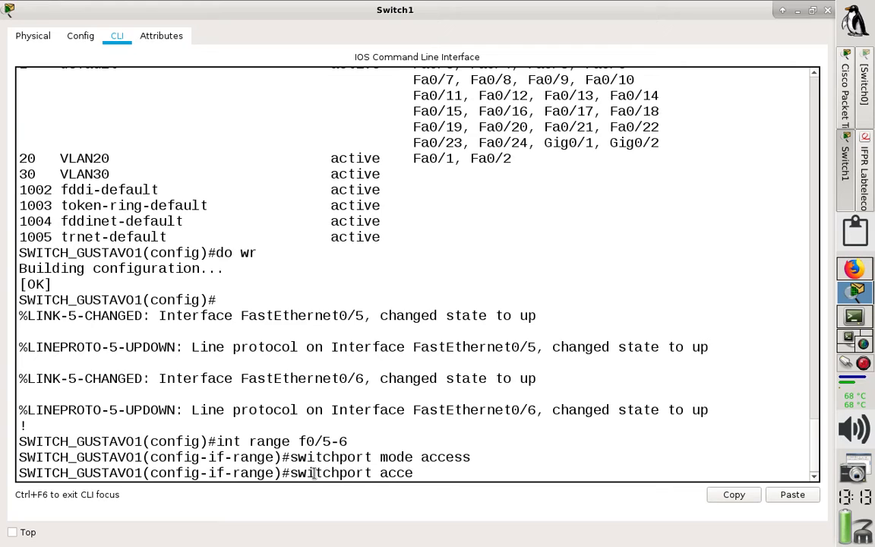
type("ss vlan 30")
key("Return")
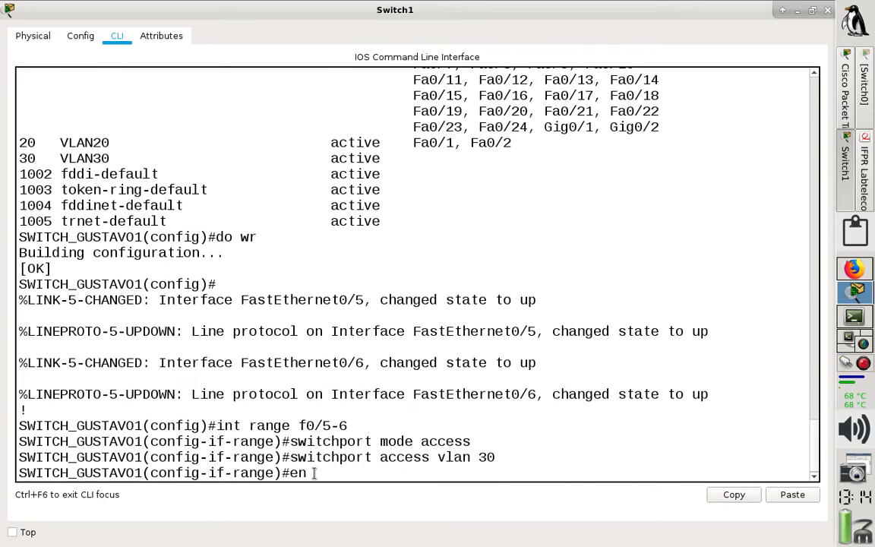
key("Return")
key("Return")
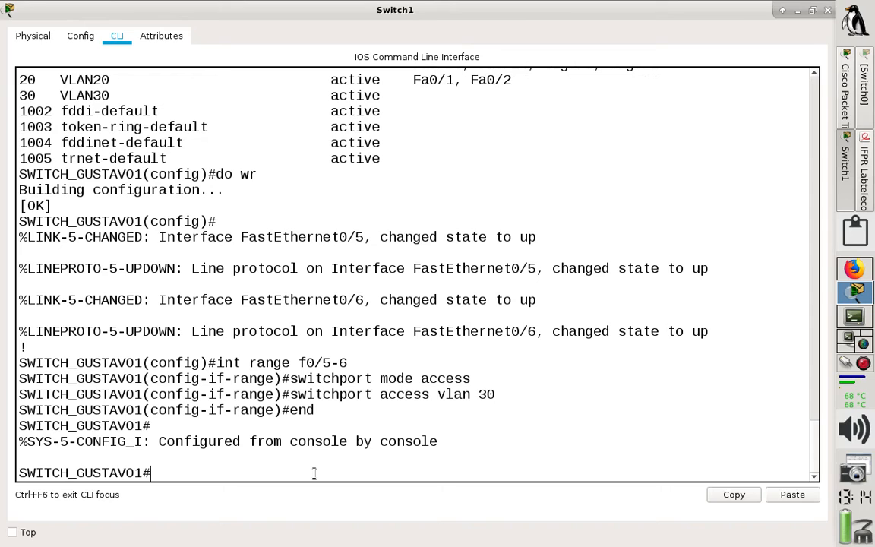
Check which Switch1 ports are assigned to VLAN 30 with sh vlan brief
type("sh vlan b")
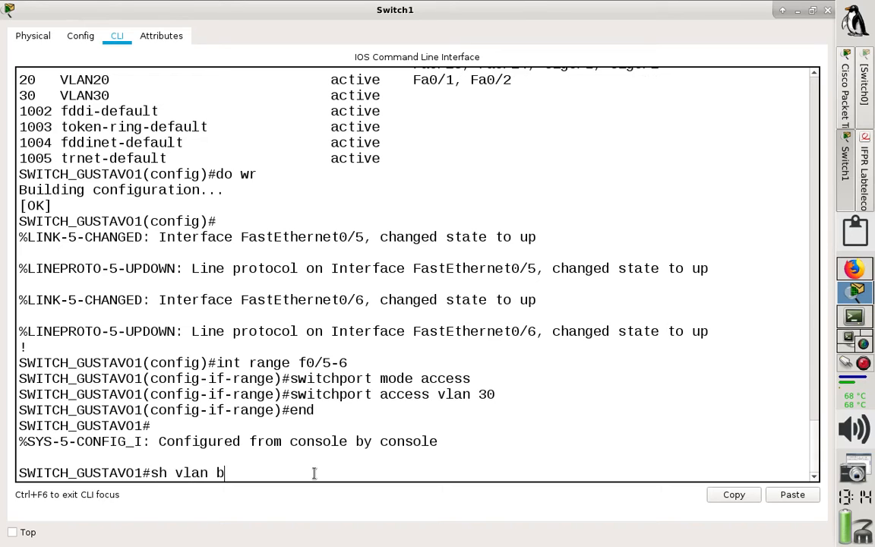
type("rief")
key("Return")
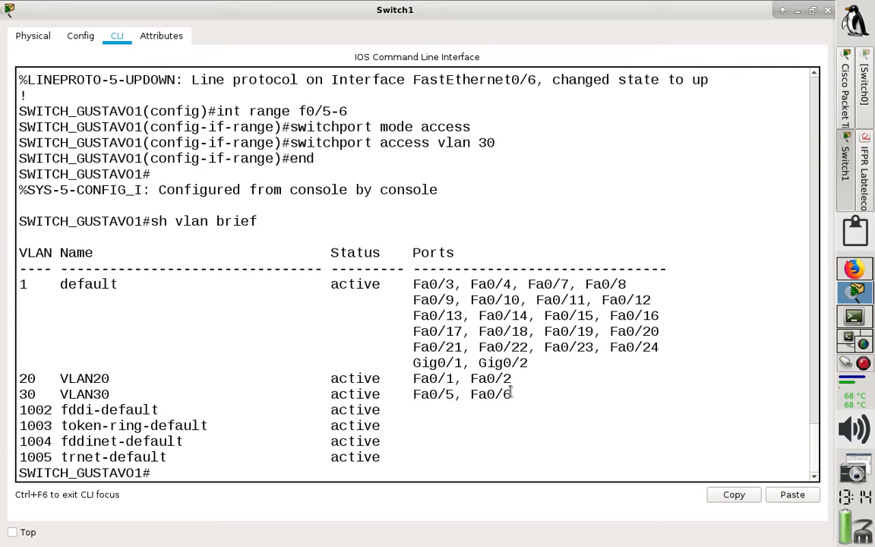
left_click_drag(512, 394, 414, 394)
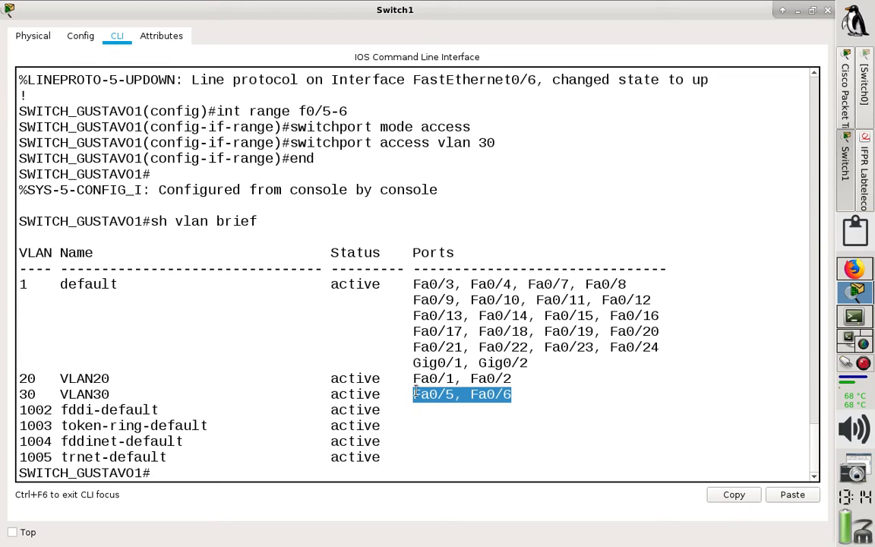
Save Switch1's configuration with wr and highlight the Gig0/1 port in its VLAN listing
left_click(193, 468)
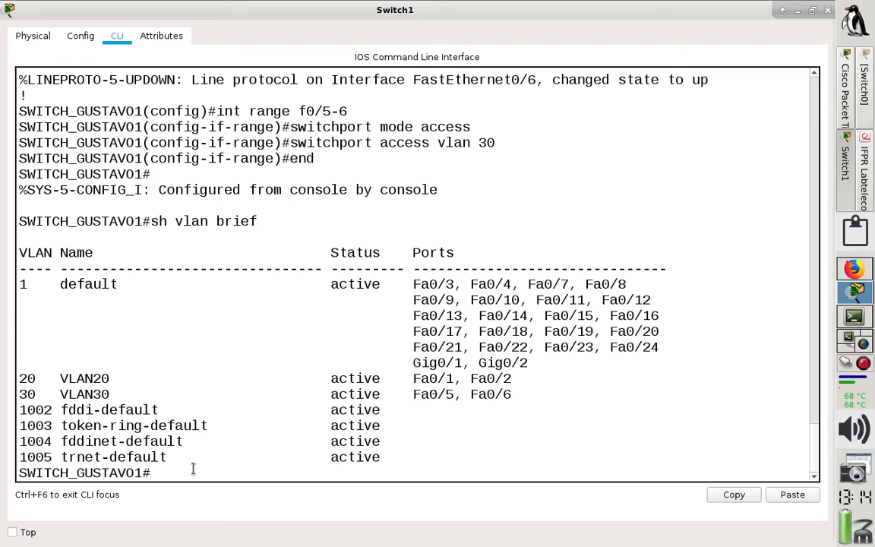
type("wr")
key("Return")
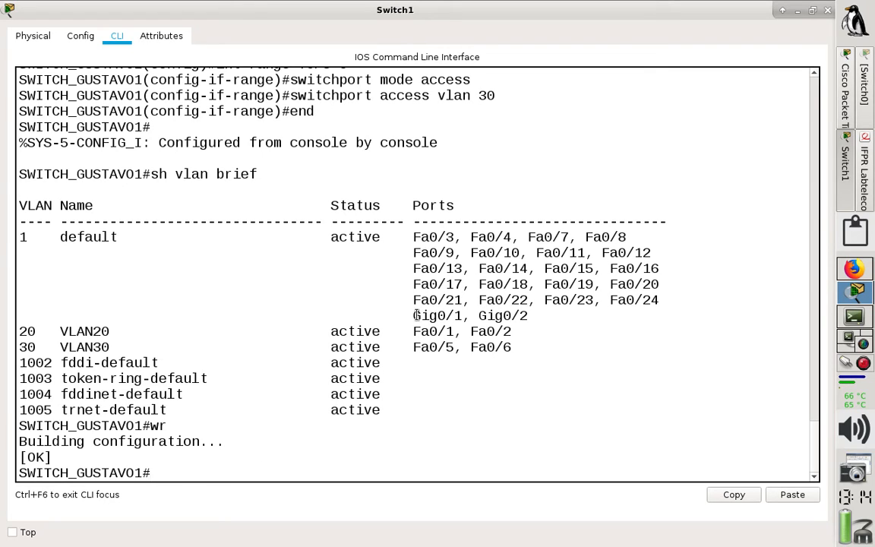
left_click_drag(414, 315, 462, 316)
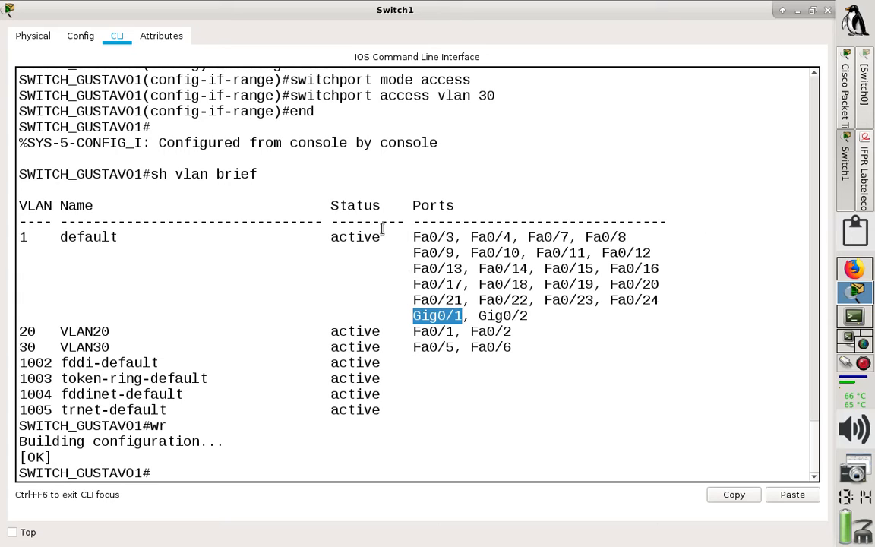
Switch to Switch0's command line, enter privileged mode with en and list its VLAN ports with sh vlan brief
left_click(867, 112)
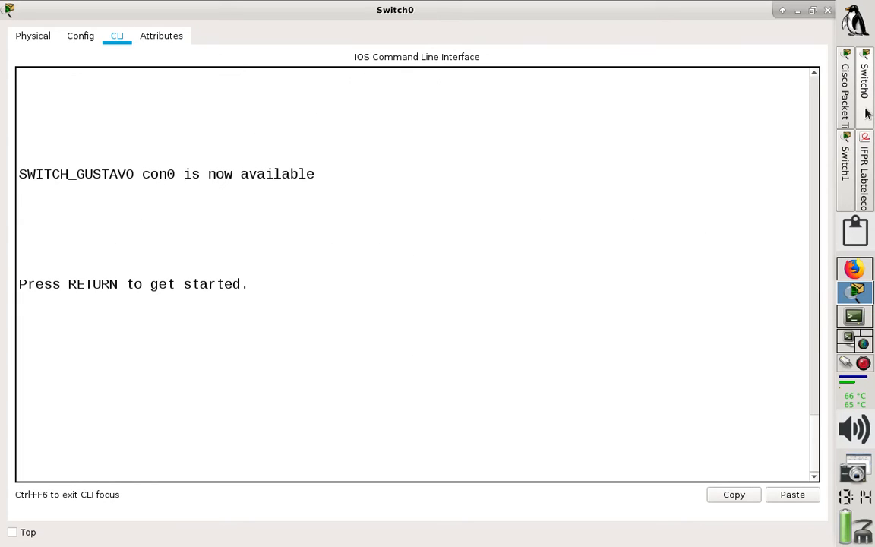
left_click(365, 347)
key("Return")
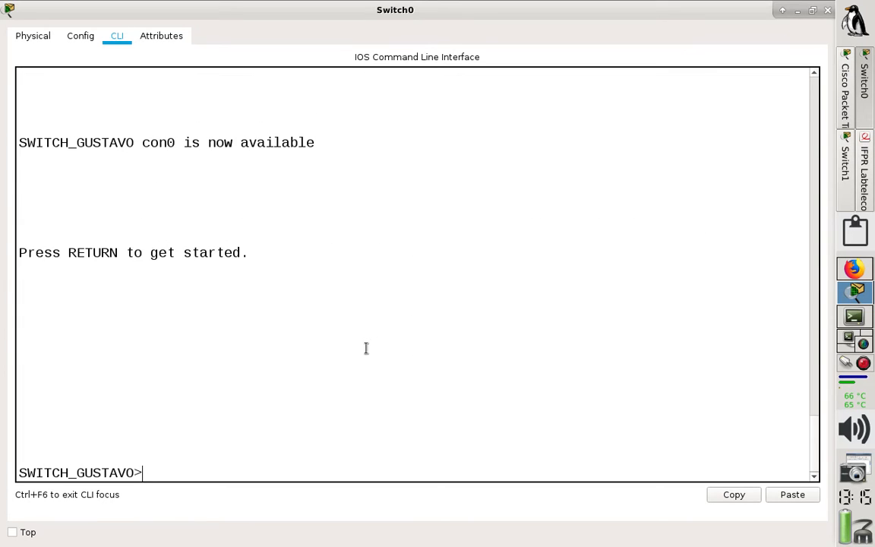
type("en")
key("Return")
type("sh vl")
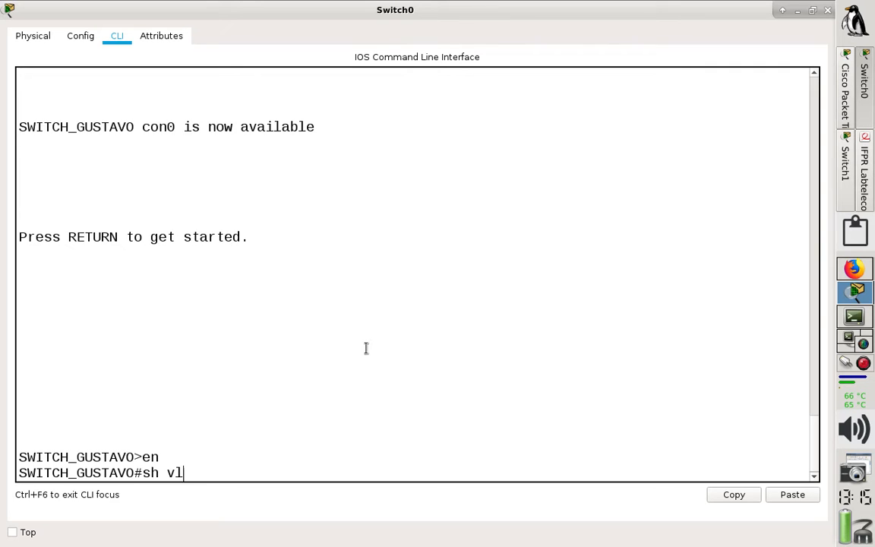
key("Tab")
type("br")
key("Tab")
key("Return")
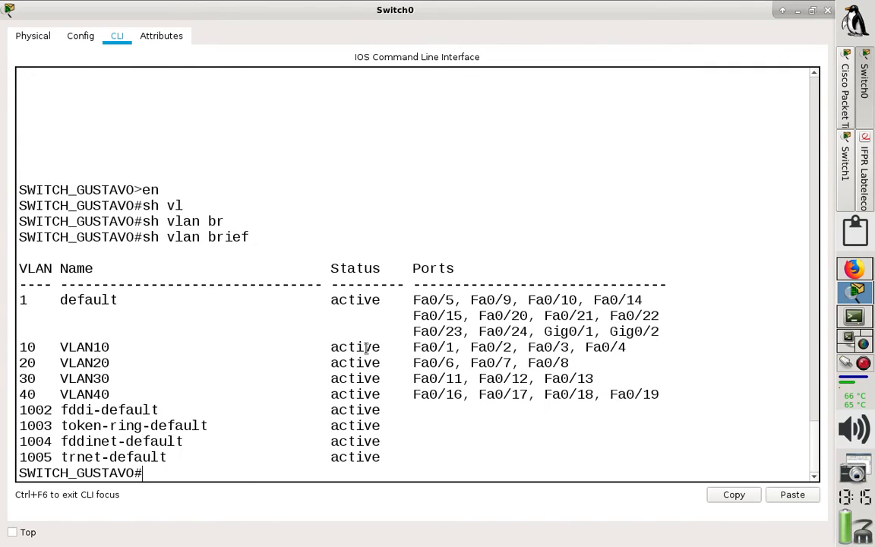
Highlight the Gig0/1 port in Switch0's VLAN listing and return to the network topology to inspect PC14's port and IP address details
left_click_drag(545, 331, 593, 331)
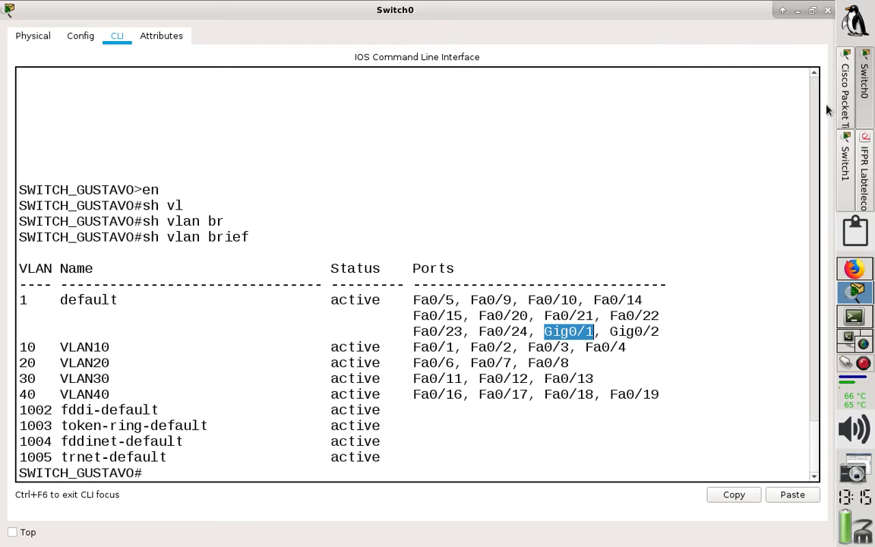
left_click(848, 105)
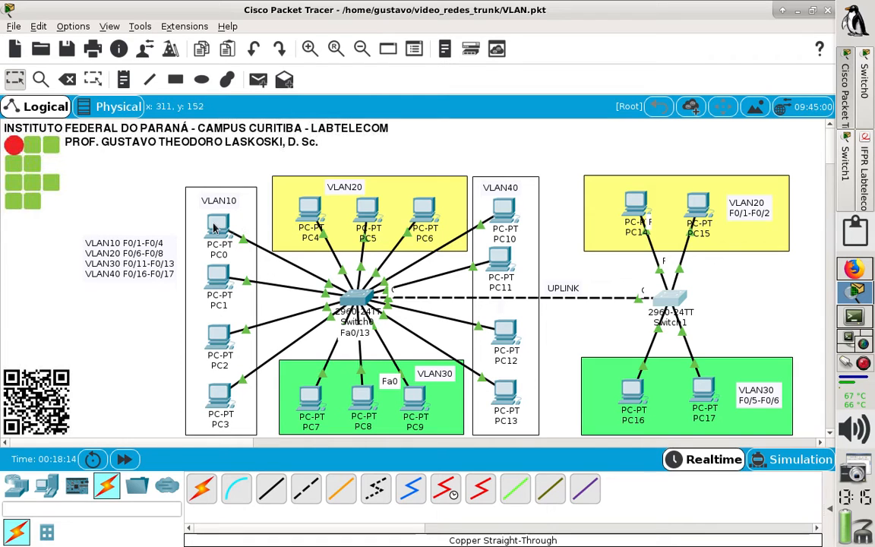
mouse_move(215, 227)
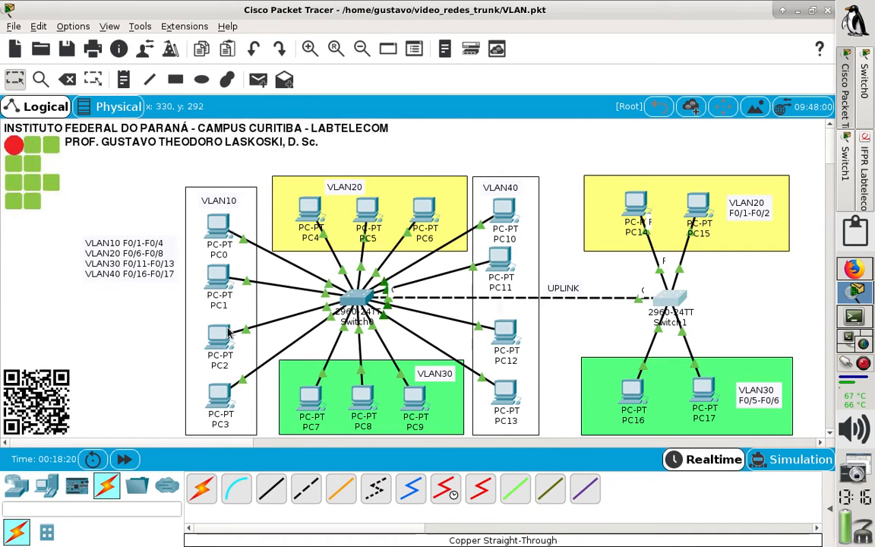
mouse_move(222, 406)
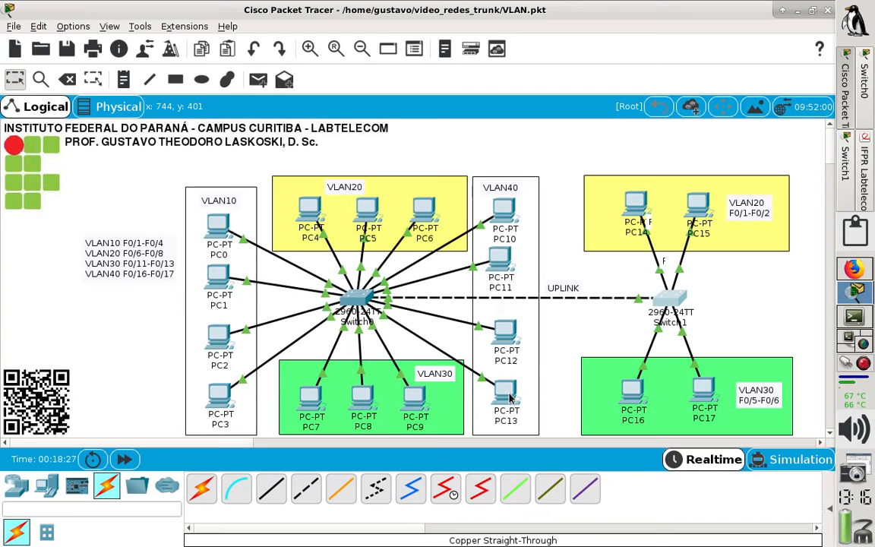
mouse_move(510, 398)
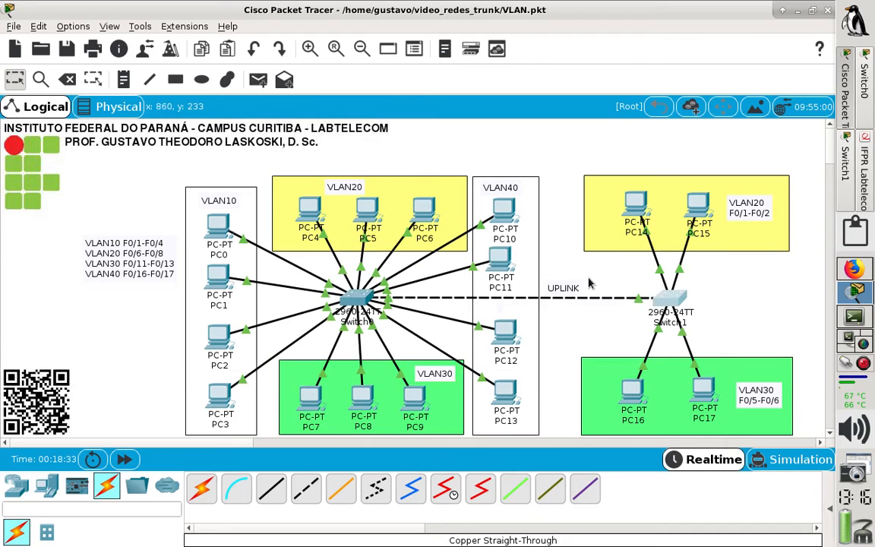
mouse_move(642, 217)
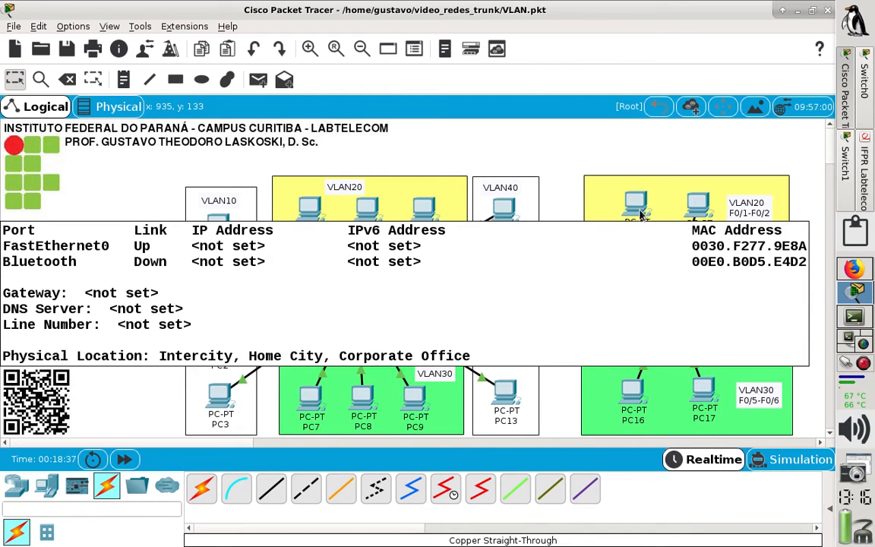
Give PC14 the static IP address 192.168.1.15 with mask 255.255.255.0, copying the "192.168.1." prefix for reuse
left_click(637, 209)
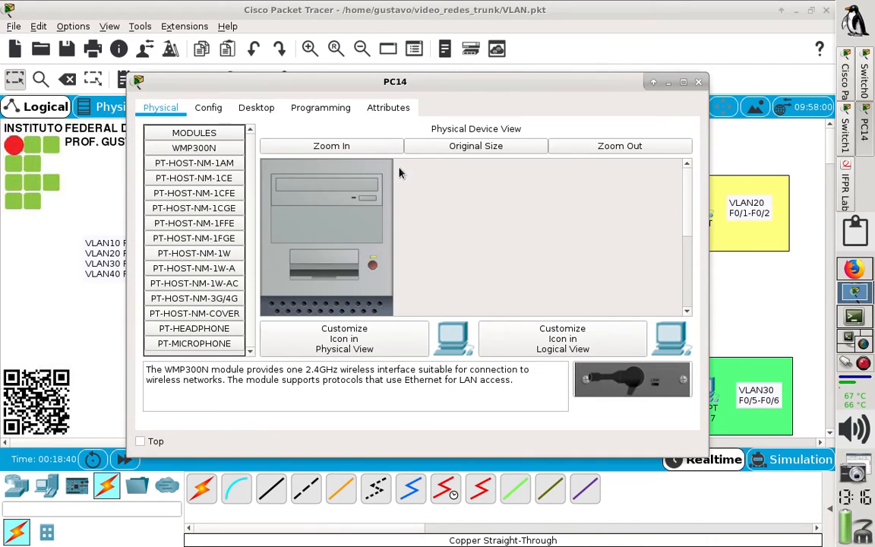
left_click(256, 107)
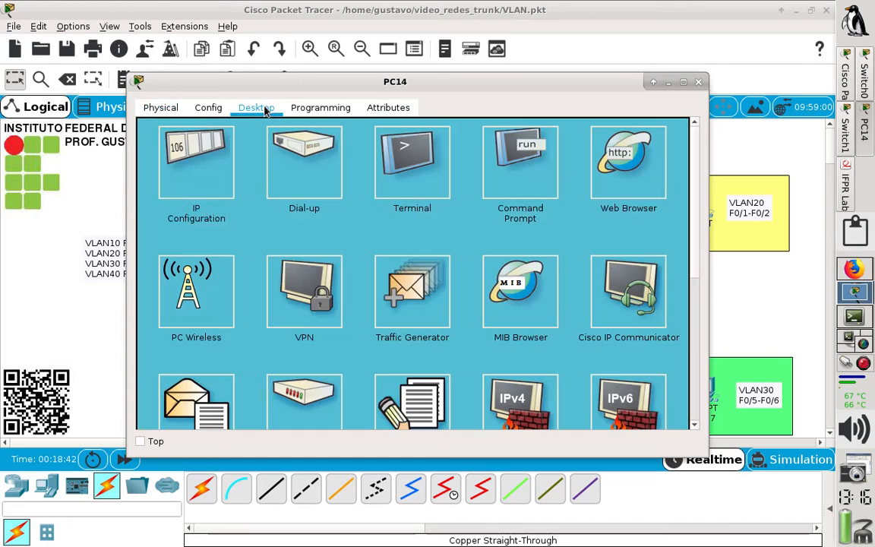
left_click(207, 151)
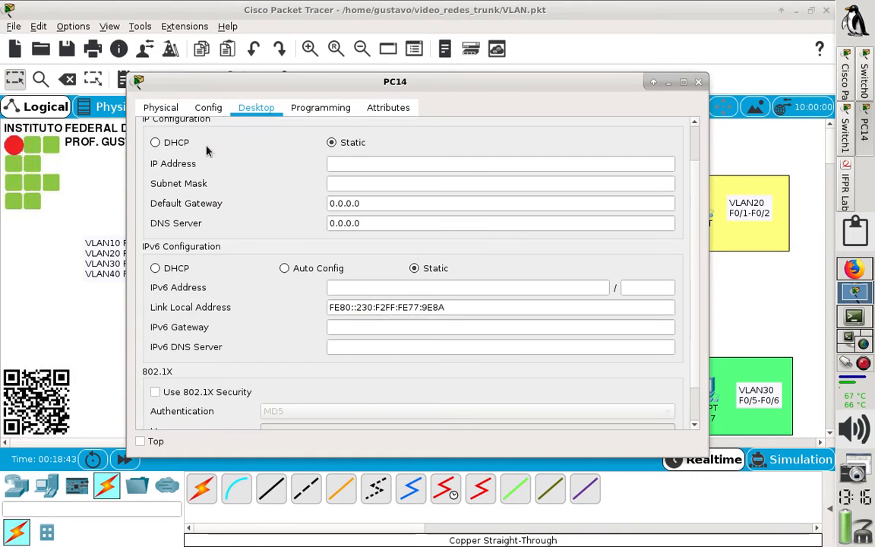
left_click(352, 162)
type("192.168.10.15")
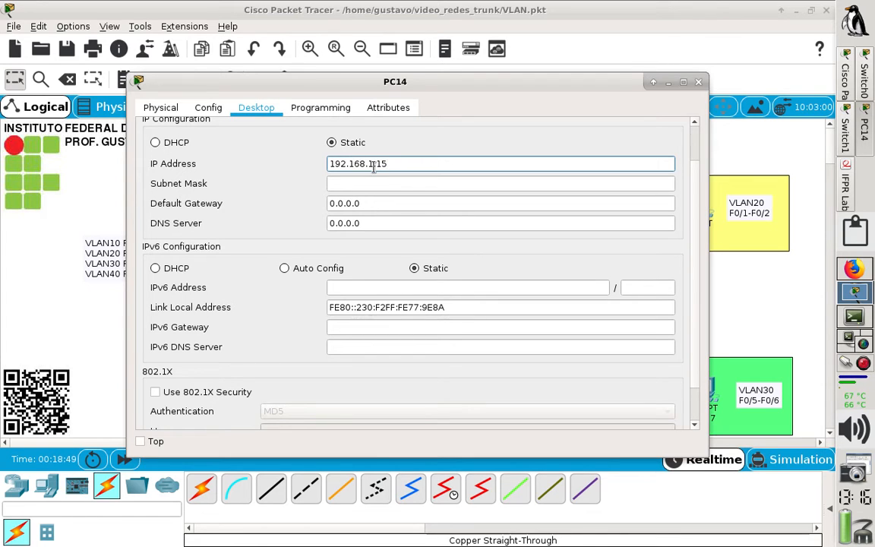
left_click_drag(374, 163, 326, 163)
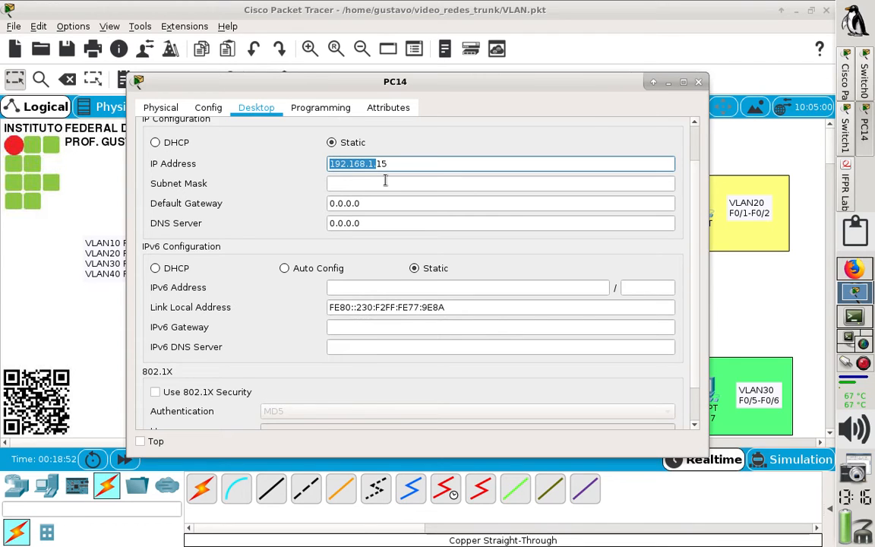
right_click(356, 167)
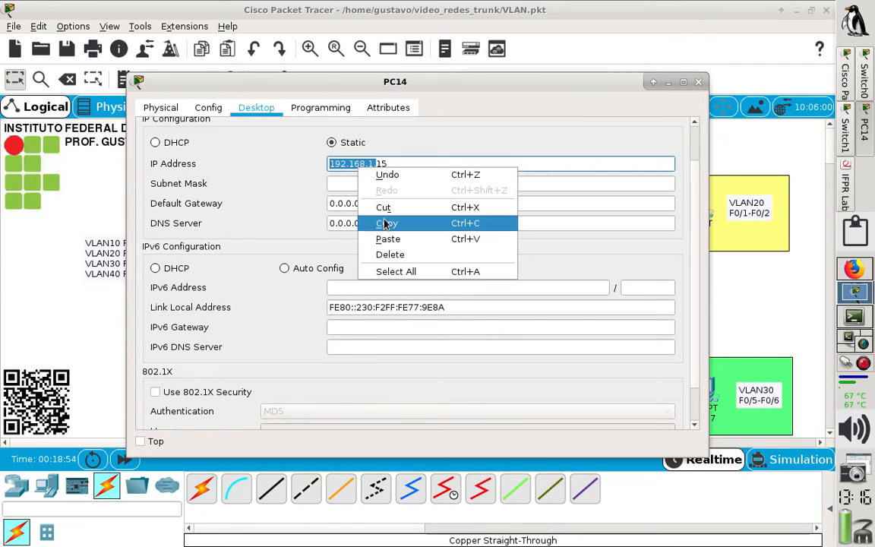
left_click(380, 221)
left_click(388, 184)
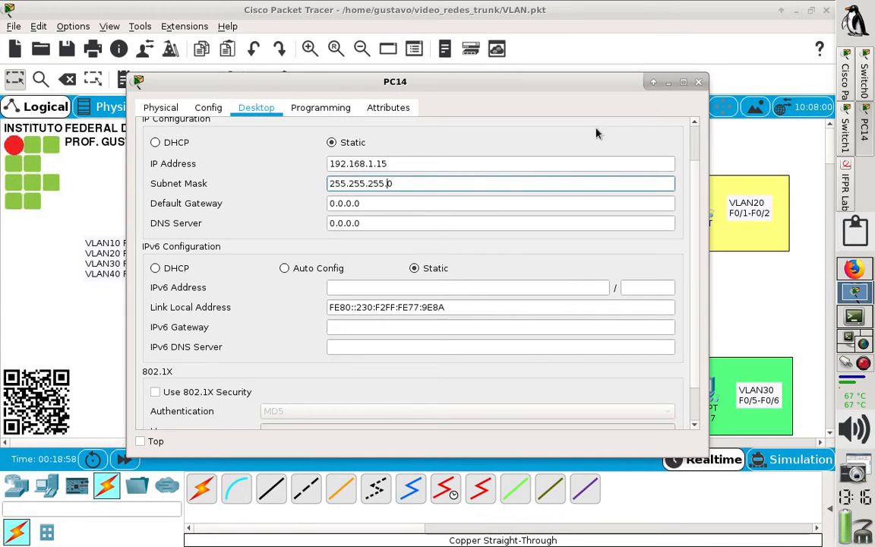
left_click(697, 83)
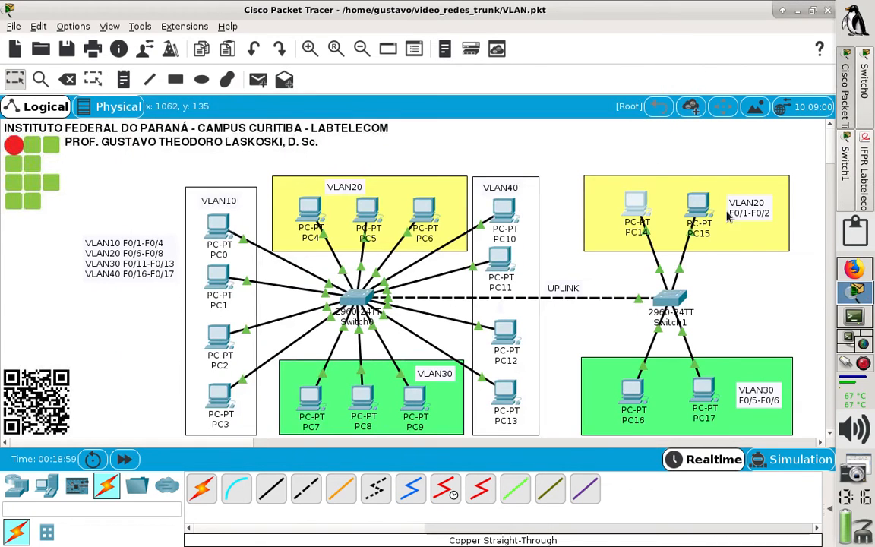
Configure PC15 with the static IP address 192.168.1.16 and subnet mask 255.255.255.0
left_click(701, 211)
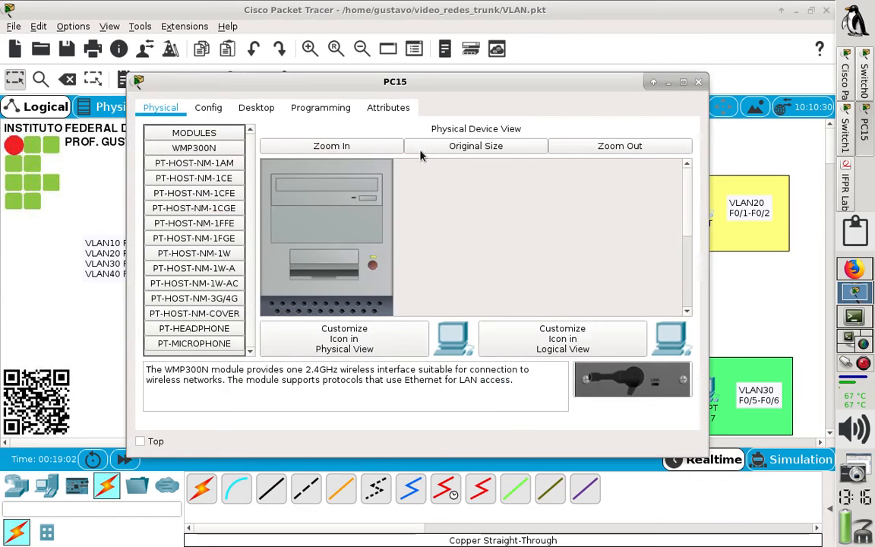
left_click(265, 111)
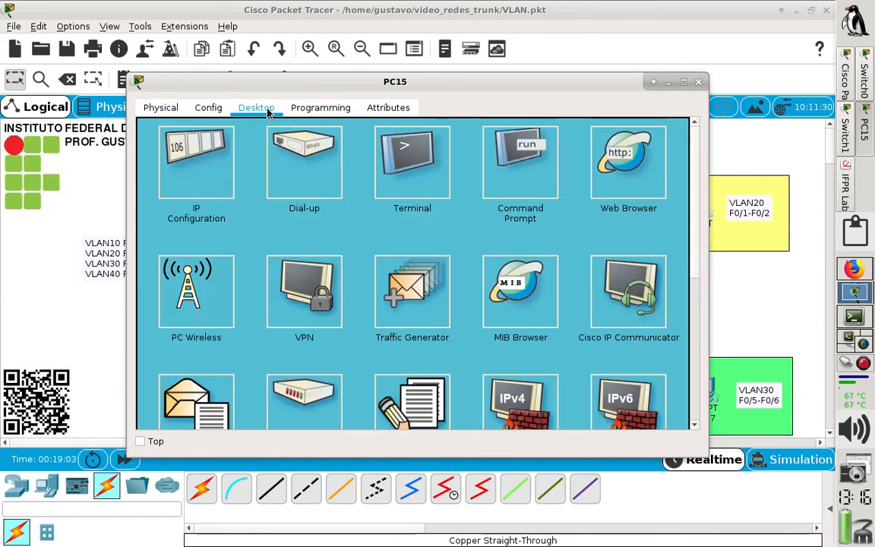
left_click(215, 150)
left_click(375, 164)
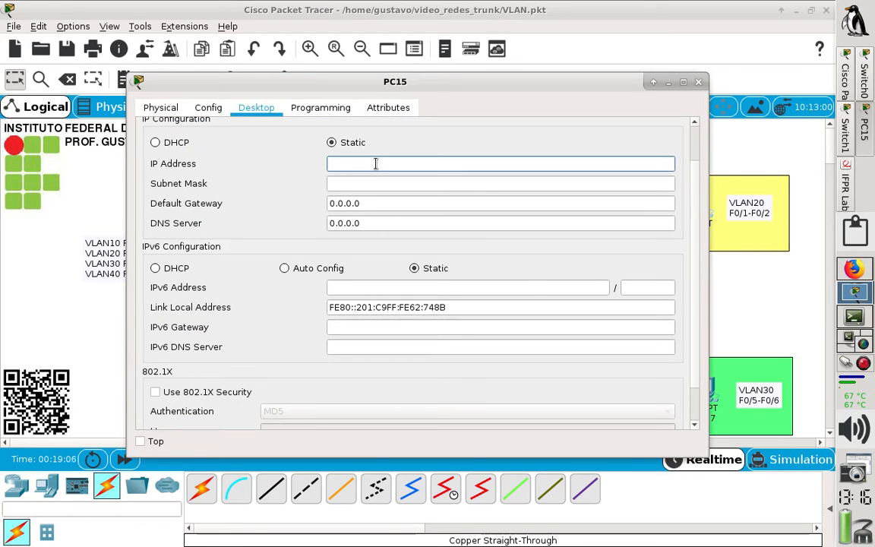
type("192.168.1.16")
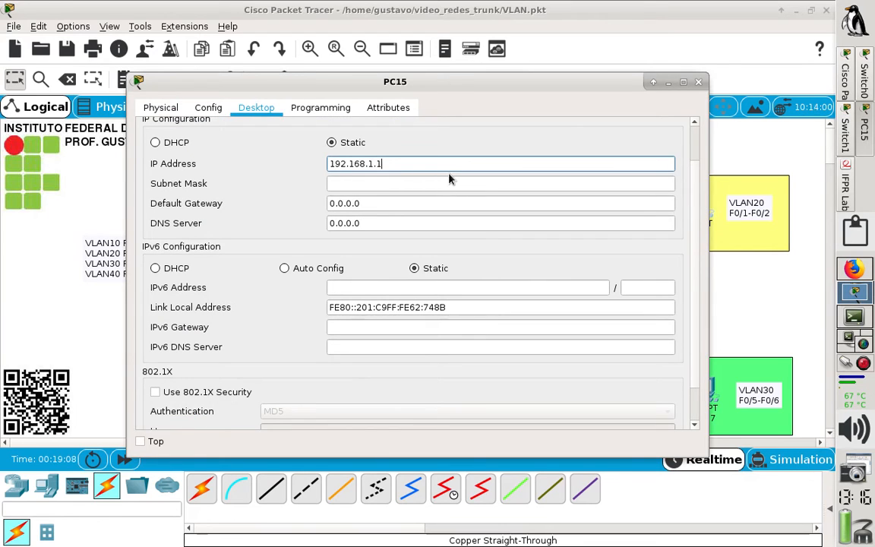
left_click(445, 183)
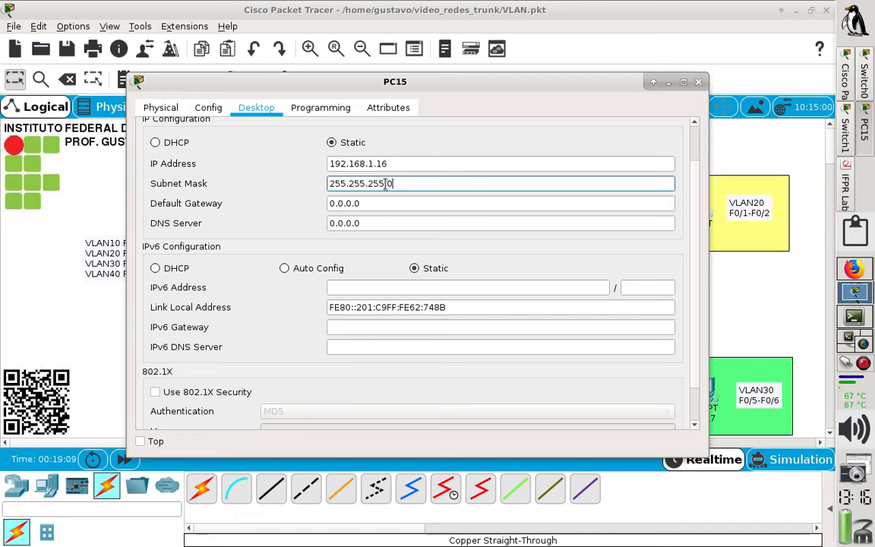
left_click(699, 83)
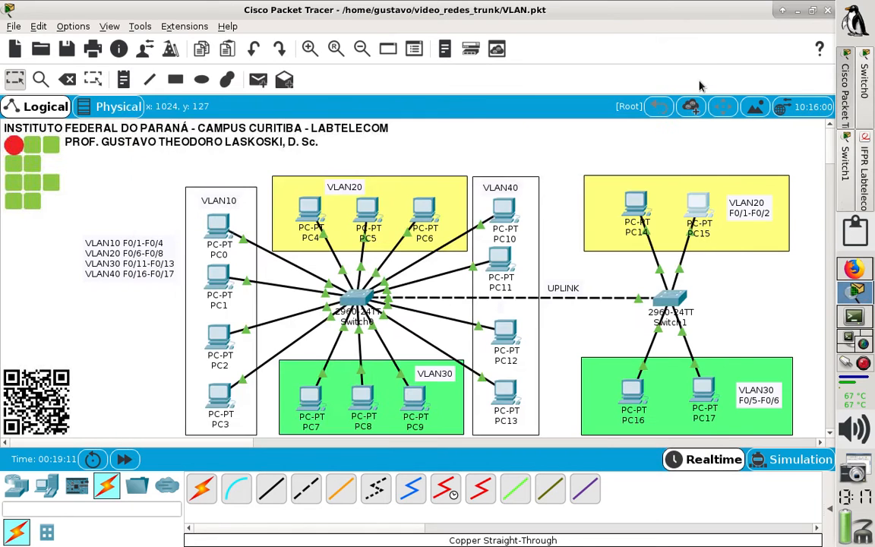
Configure PC16 with the static IP address 192.168.1.17 and subnet mask 255.255.255.0
left_click(633, 391)
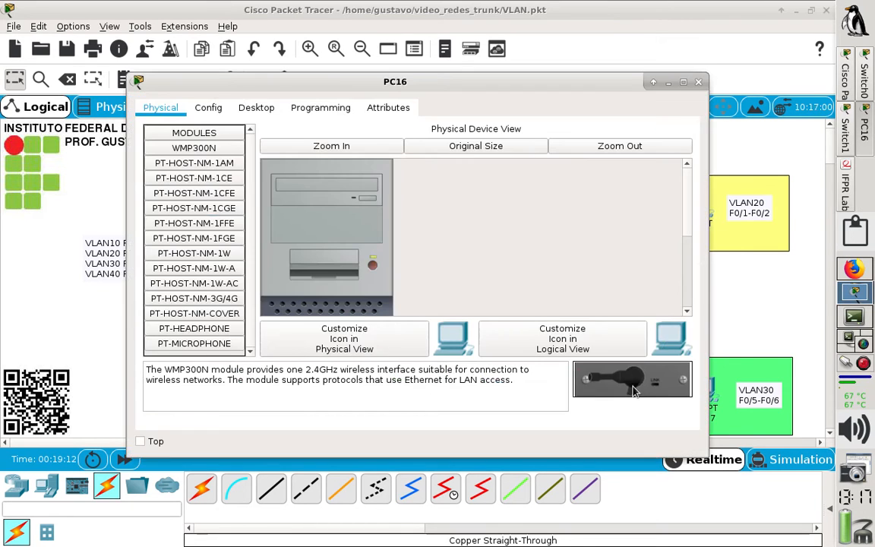
left_click(247, 109)
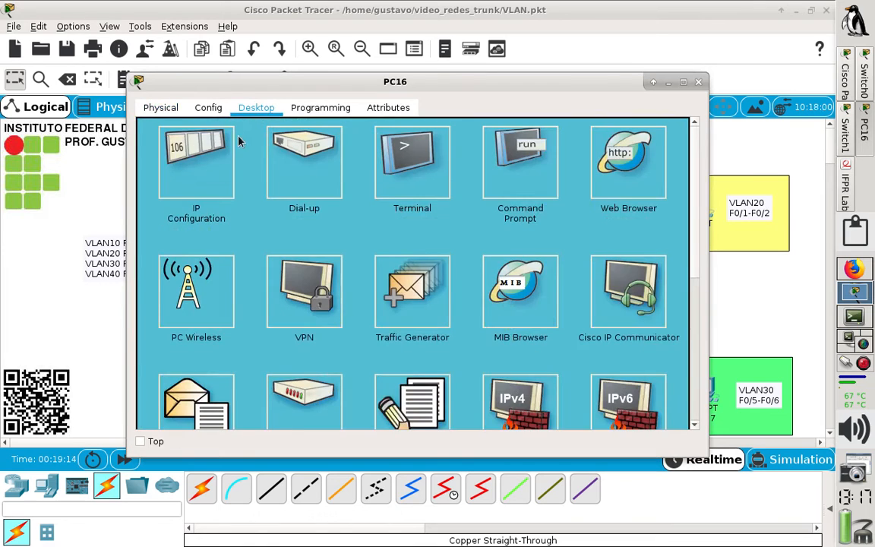
left_click(203, 150)
left_click(366, 159)
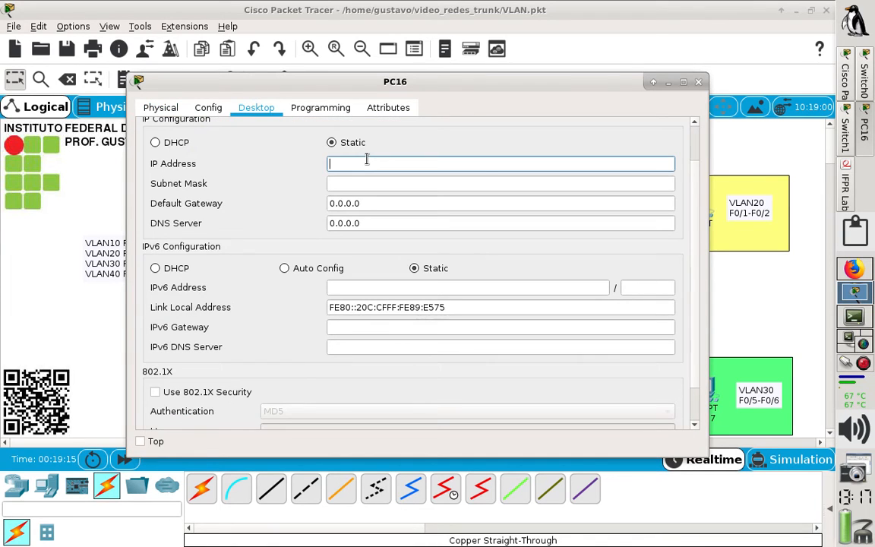
type("192.168.1.17")
left_click(484, 180)
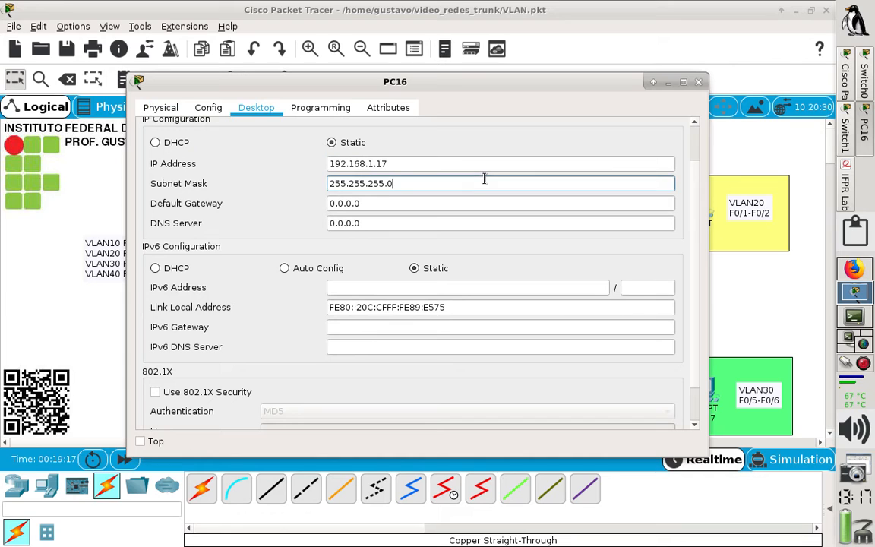
left_click(698, 82)
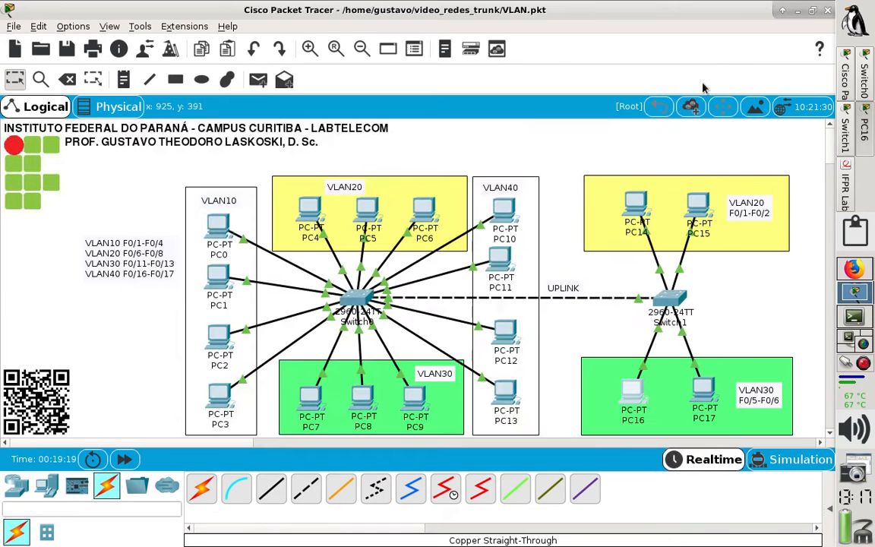
Configure PC17 with the static IP address 192.168.1.18 and subnet mask 255.255.255.0
left_click(702, 389)
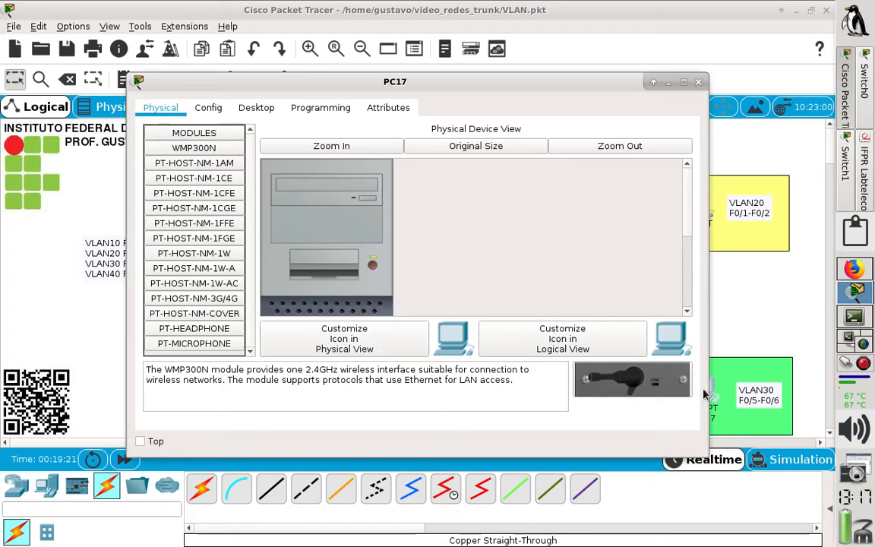
left_click(256, 109)
left_click(168, 154)
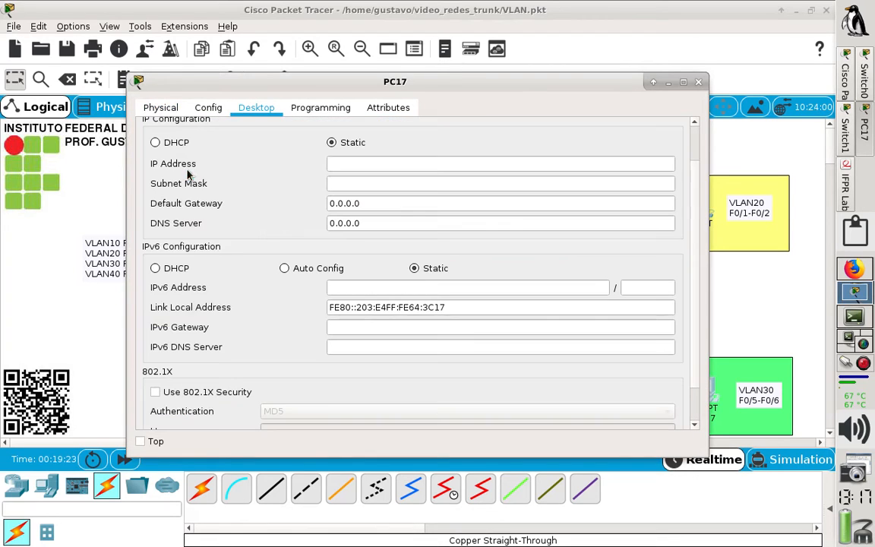
left_click(344, 164)
type("192.168.1.18")
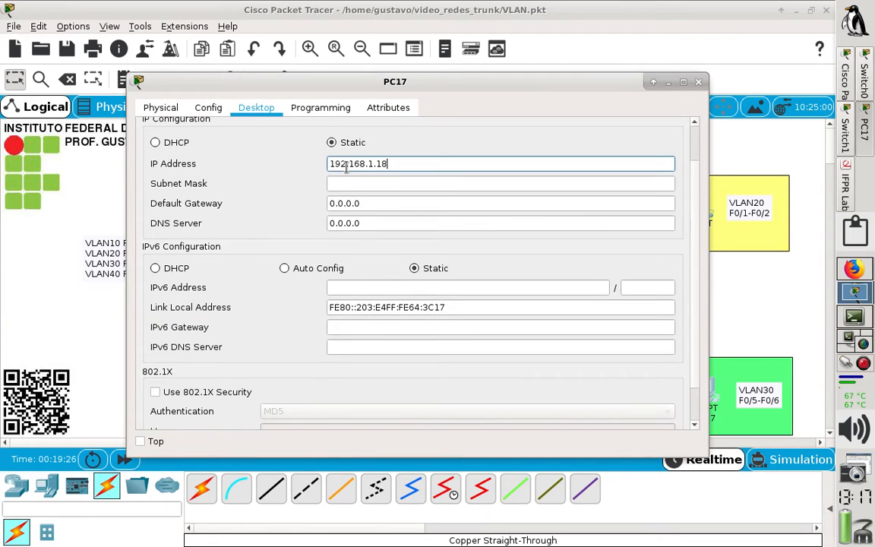
left_click(439, 182)
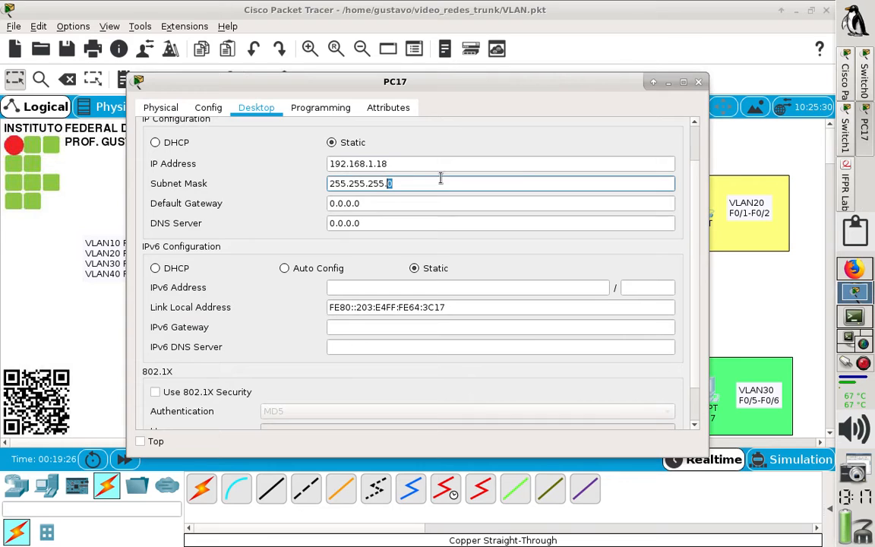
left_click(698, 81)
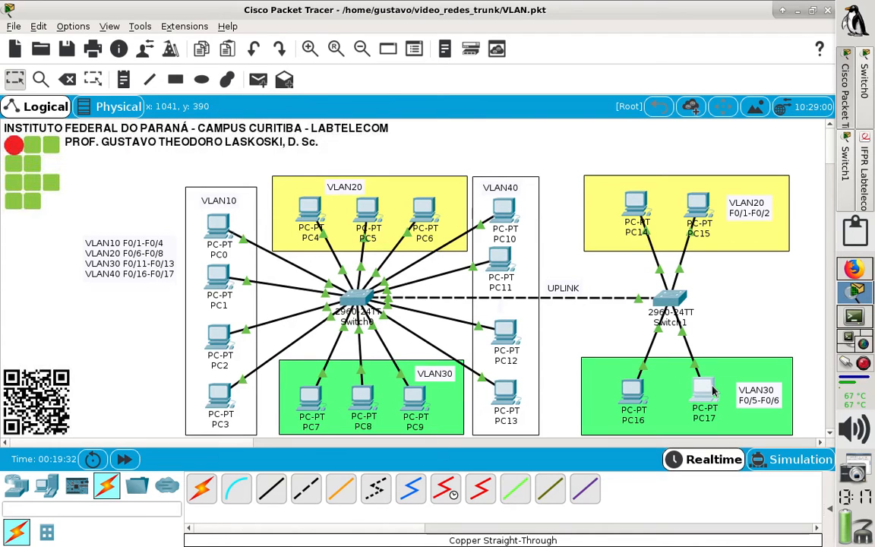
Show the user-created PDU list and delete all the old test PDUs of Scenario 0
mouse_move(713, 391)
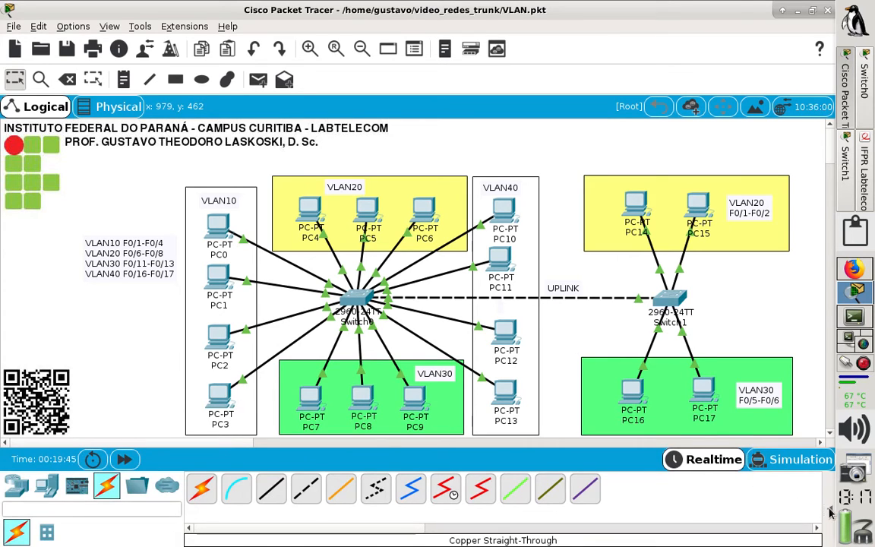
left_click(830, 514)
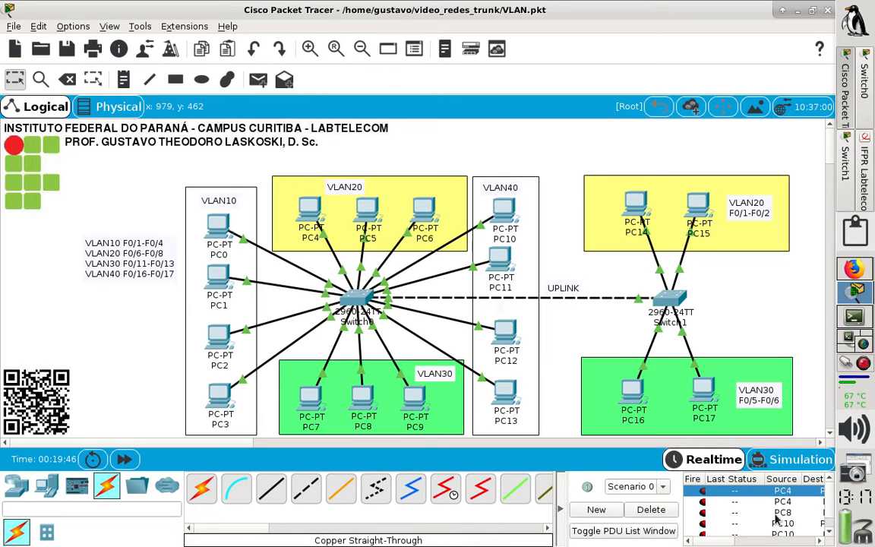
left_click(644, 511)
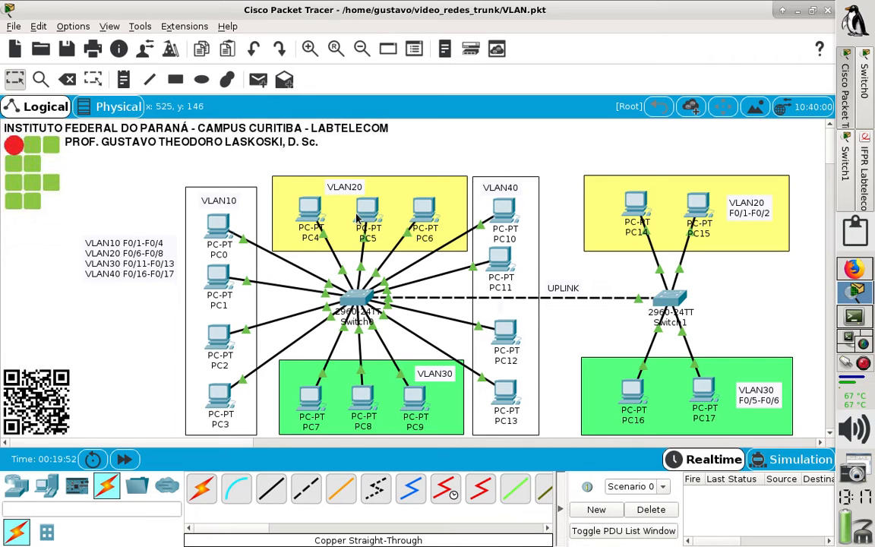
Test connectivity inside VLAN20 on Switch1 by sending a simple PDU from PC14 to PC15
left_click(263, 83)
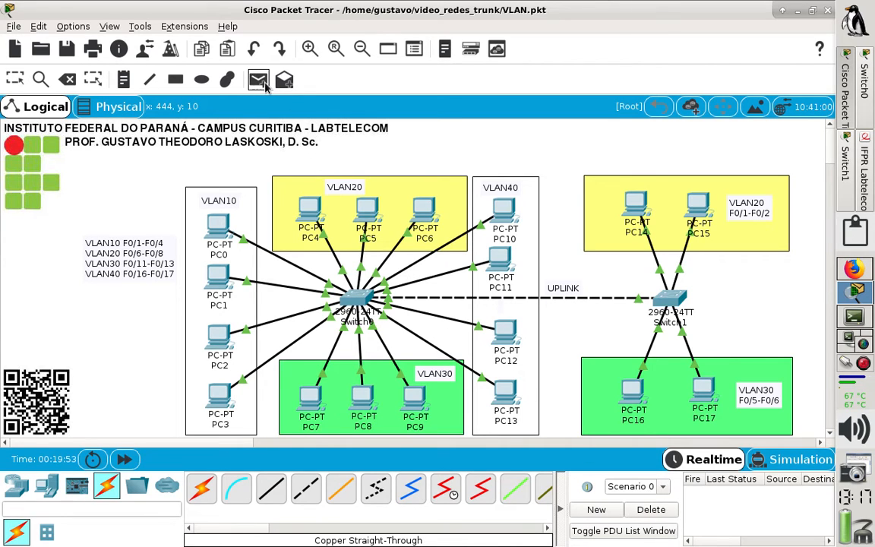
left_click(630, 204)
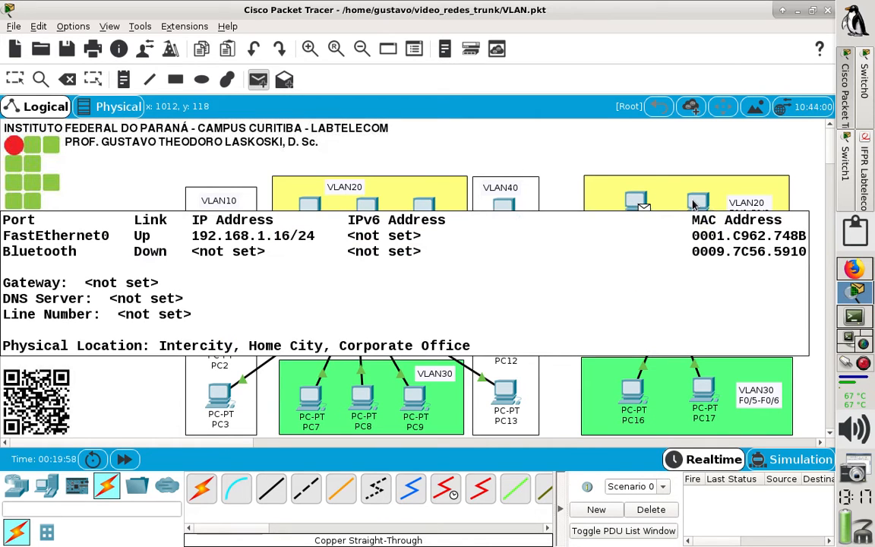
left_click(693, 205)
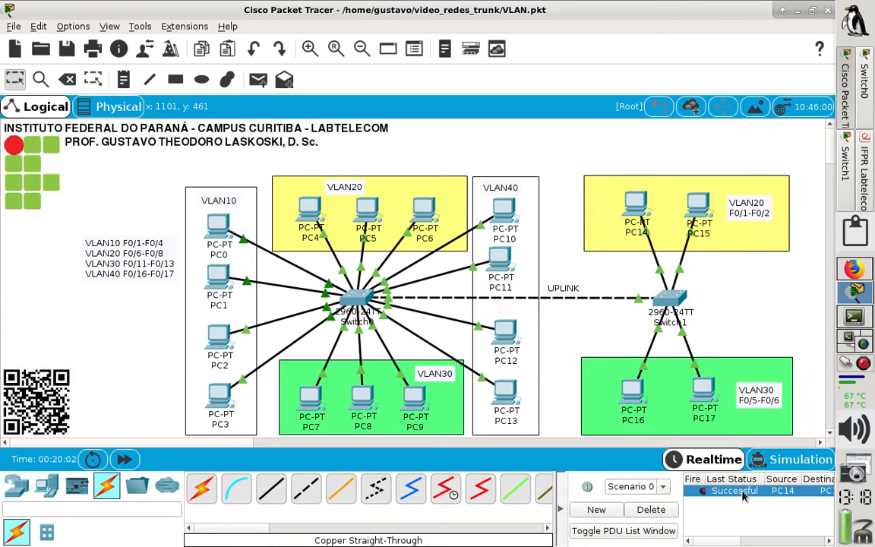
Test connectivity inside VLAN30 on Switch1 by sending a simple PDU from PC16 to PC17
left_click(258, 81)
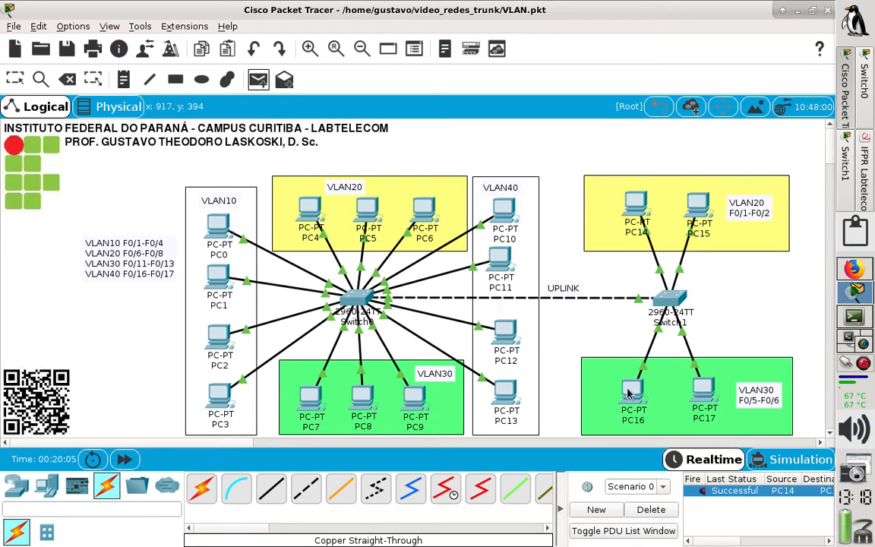
left_click(631, 389)
left_click(700, 397)
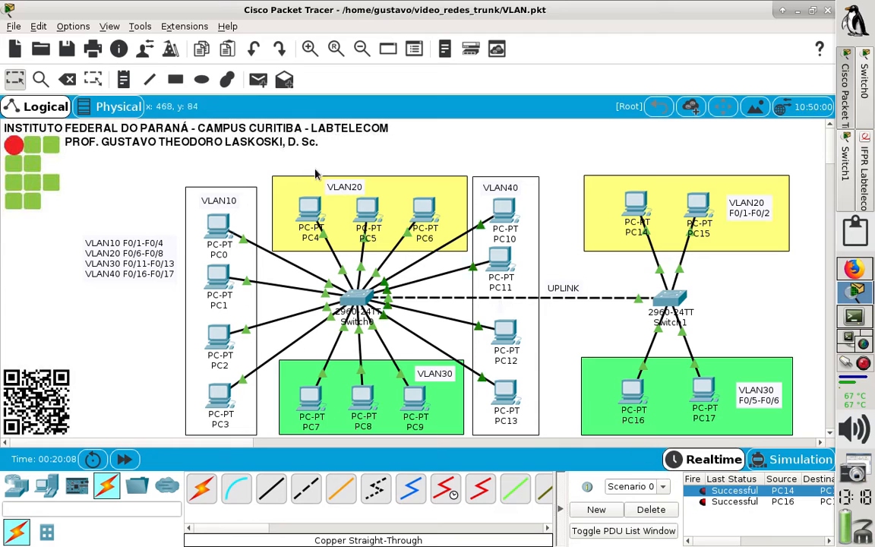
Test traffic between VLANs with a simple PDU from PC16 to PC14, and clear the test PDUs from Scenario 0
left_click(259, 81)
left_click(635, 392)
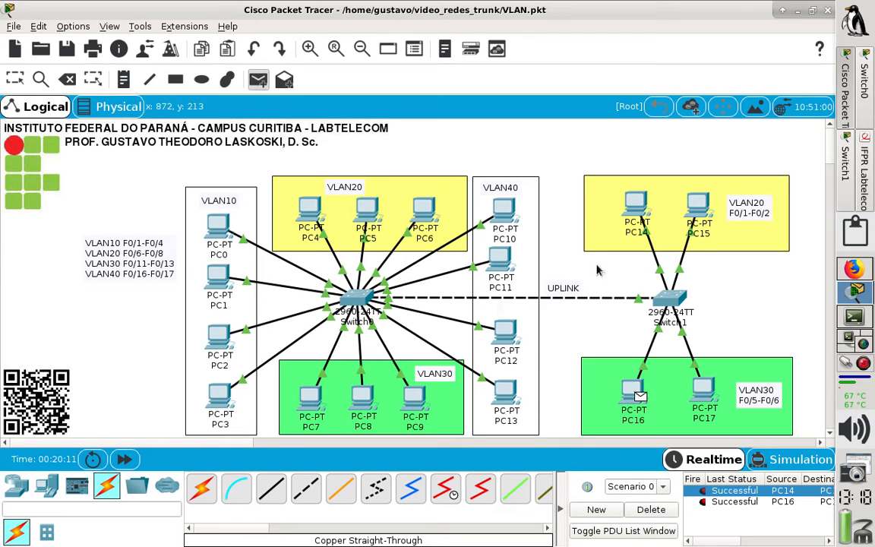
left_click(637, 206)
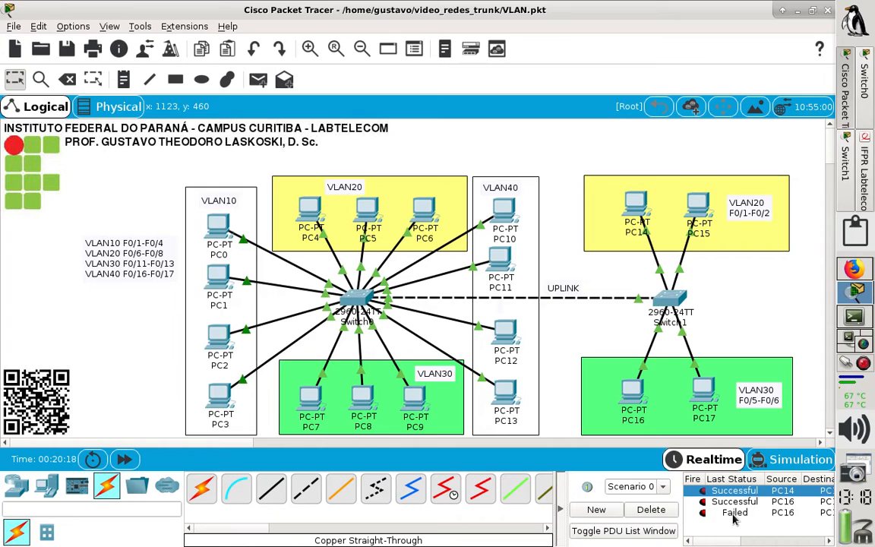
left_click(658, 512)
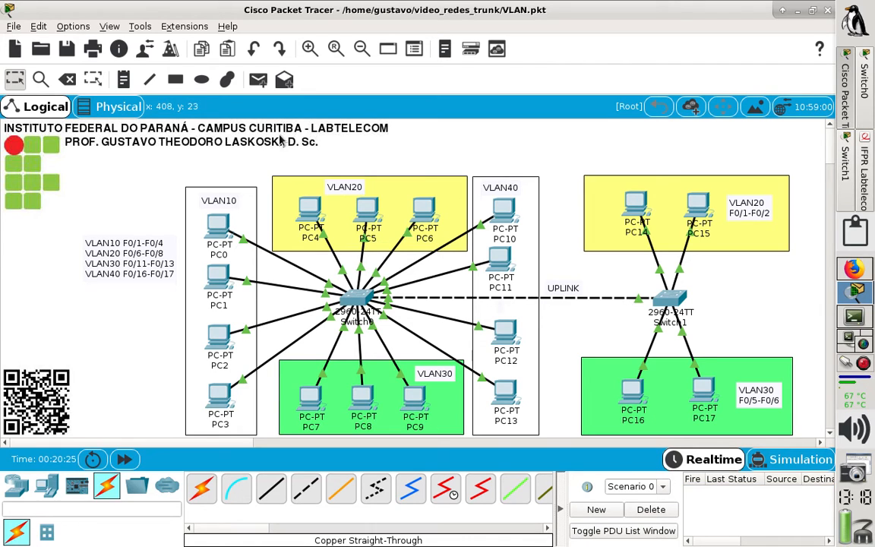
Test VLAN20 and VLAN30 across the uplink with simple PDUs from PC6 to PC14 and from PC9 to PC16
left_click(257, 79)
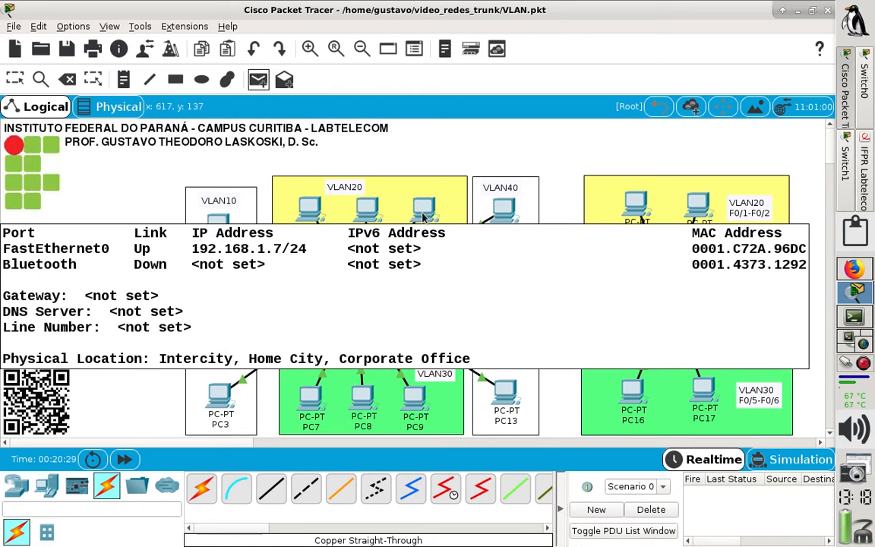
left_click(423, 218)
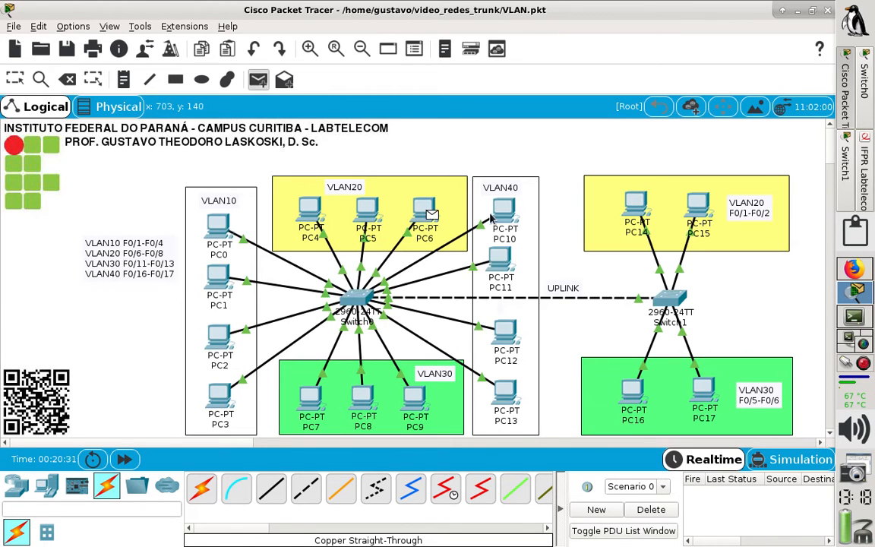
left_click(635, 205)
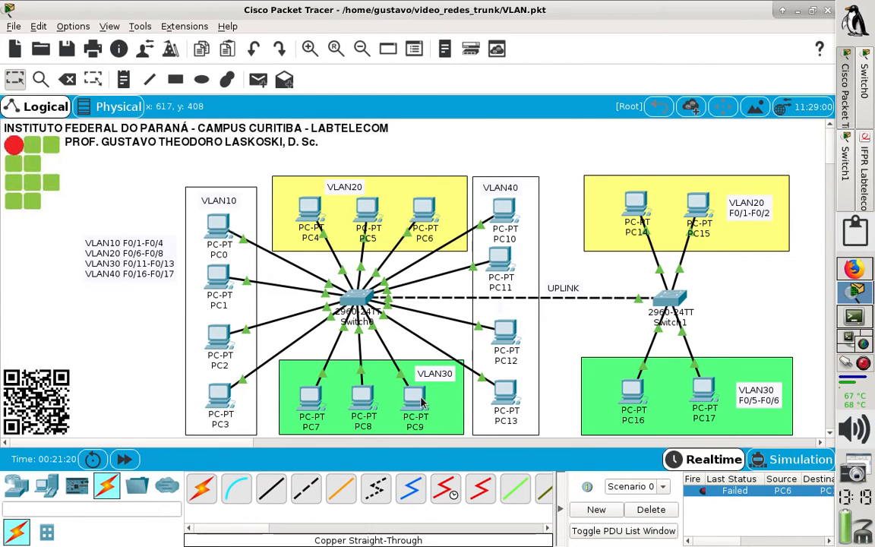
left_click(258, 79)
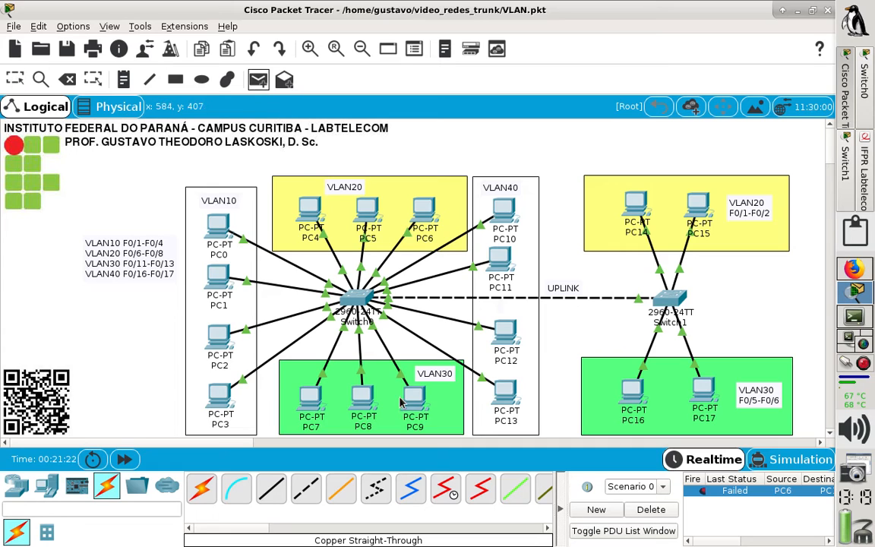
left_click(637, 393)
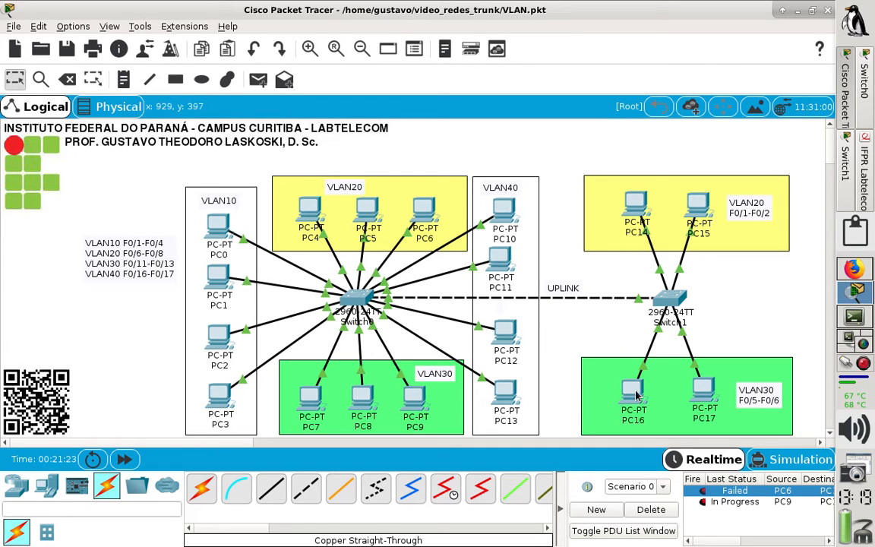
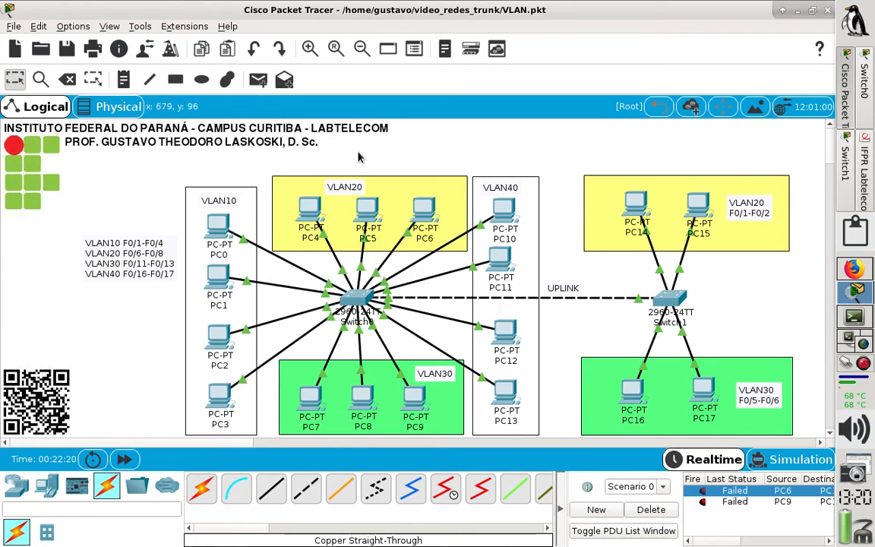
Add the note "TRUNK (20 e 30)" under the uplink between the switches and align it with the UPLINK label close to the link
left_click(124, 79)
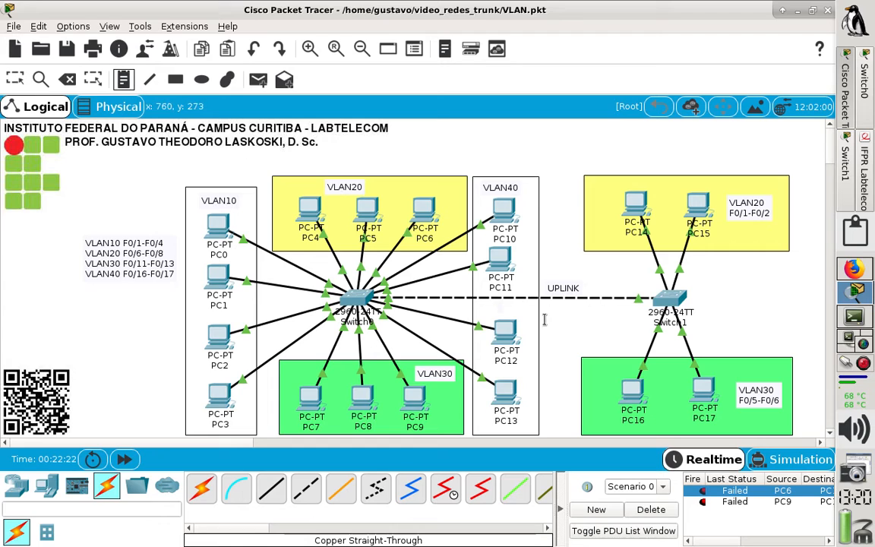
left_click(550, 312)
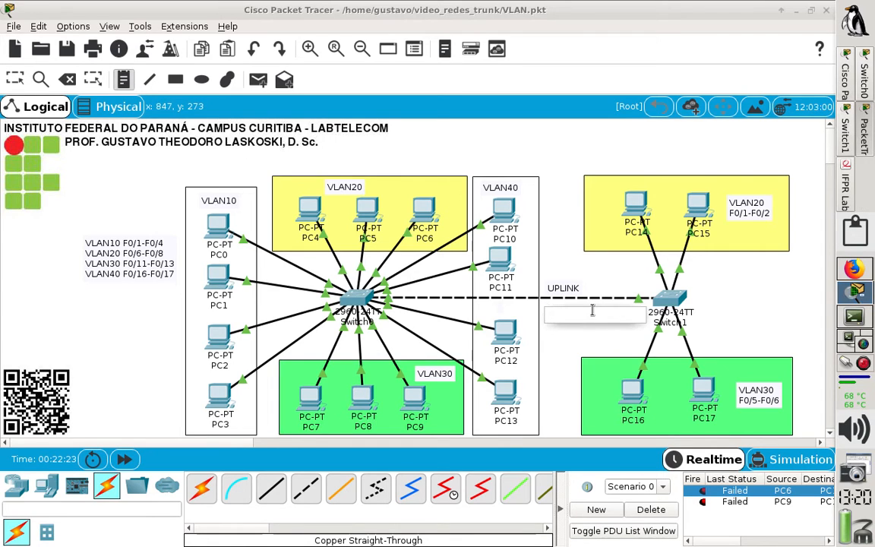
type("TRUN")
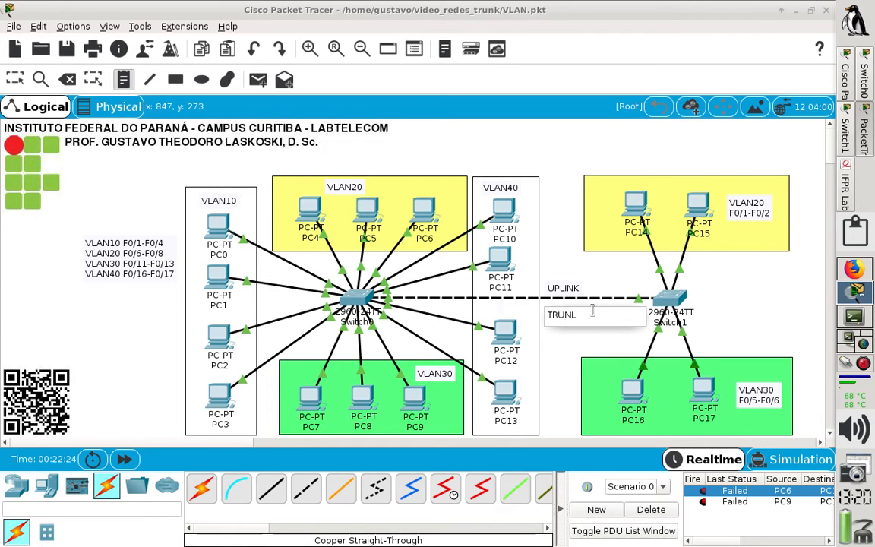
type("K (16,20")
key("BackSpace")
key("BackSpace")
key("BackSpace")
key("BackSpace")
key("BackSpace")
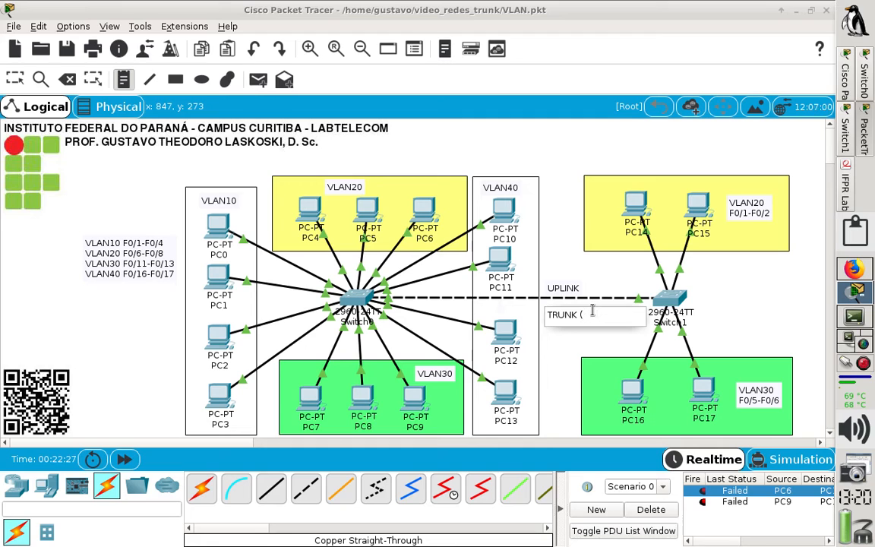
type("20 e 30)")
left_click(583, 338)
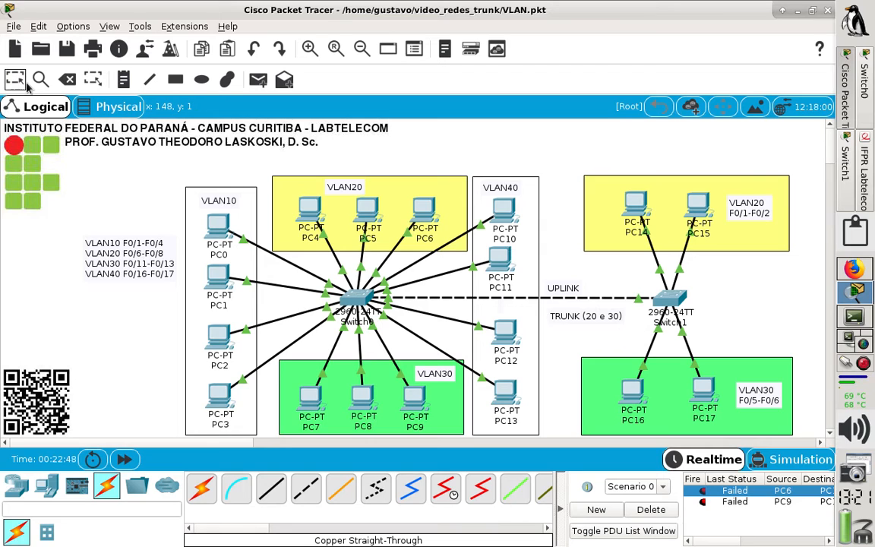
left_click_drag(574, 314, 578, 287)
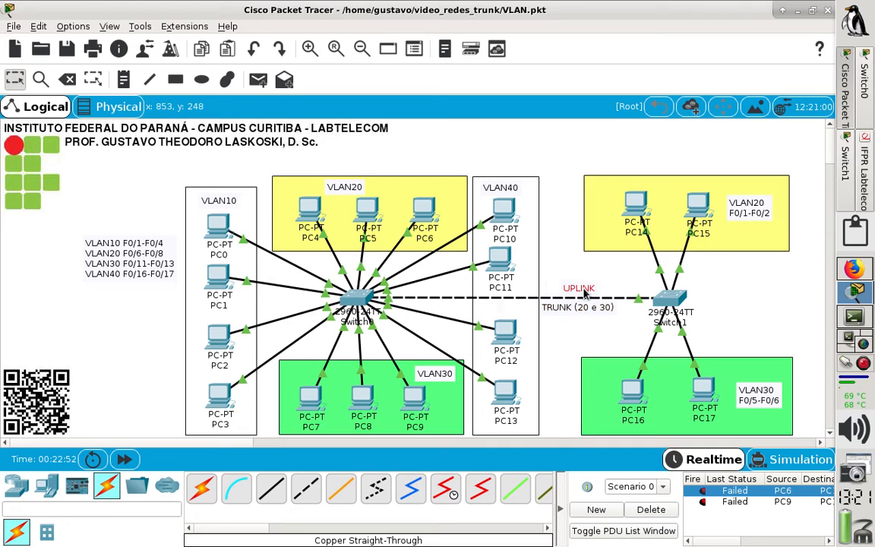
left_click(573, 331)
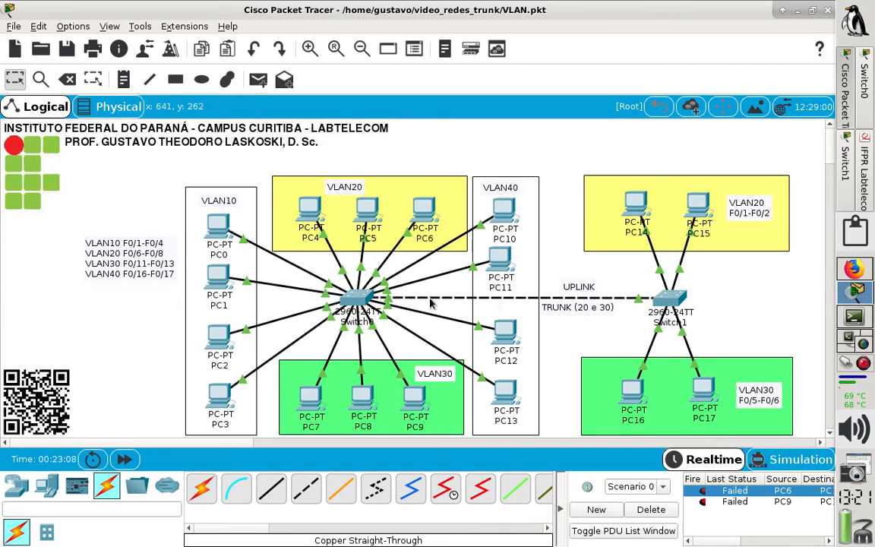
Open Switch0's command line in a maximized window and enter global configuration mode with conf t
left_click(353, 298)
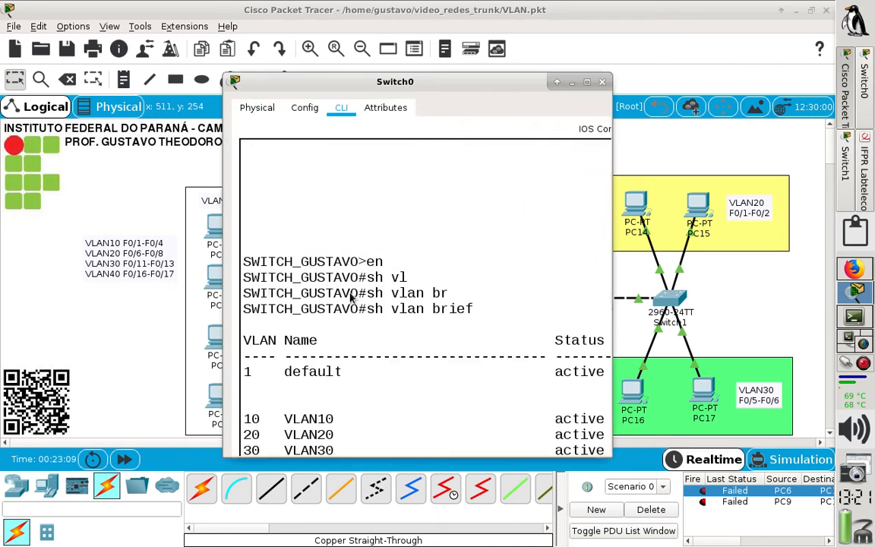
left_click(586, 82)
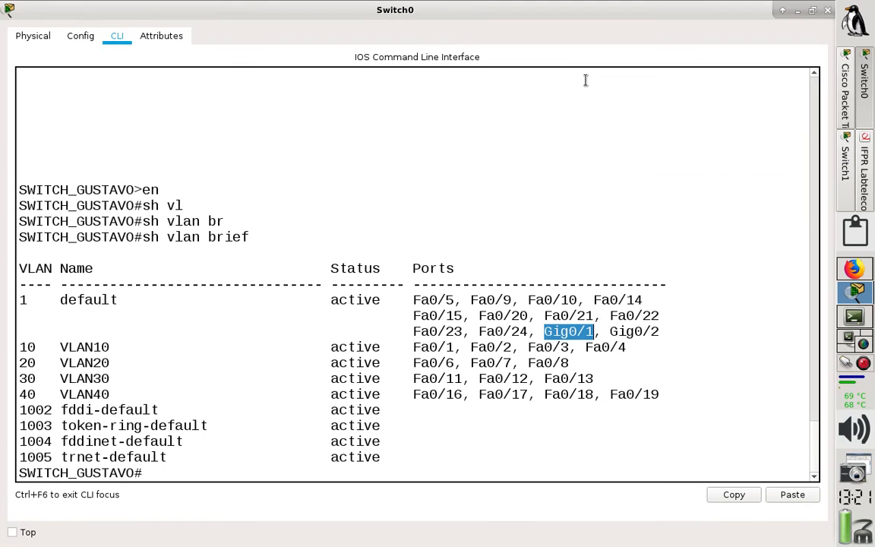
left_click(311, 462)
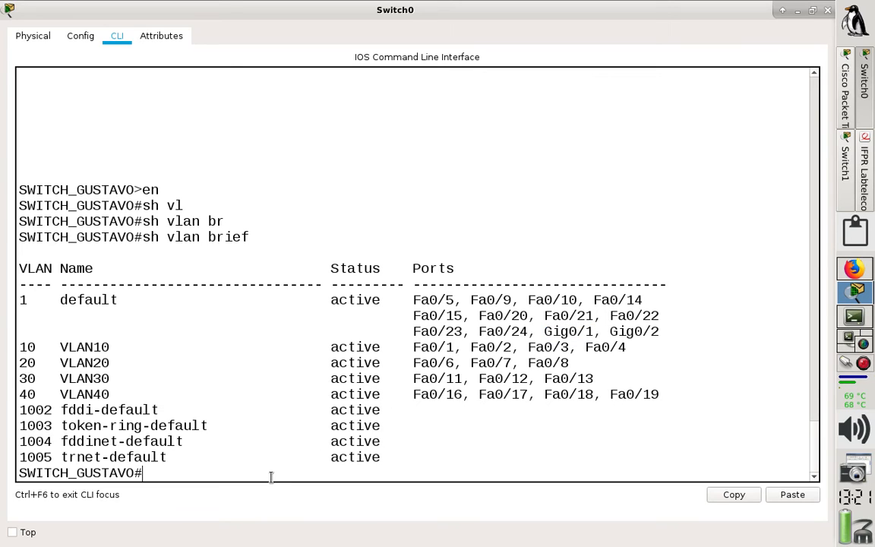
type("conf")
key("BackSpace")
type("nf t")
key("Return")
type("swit")
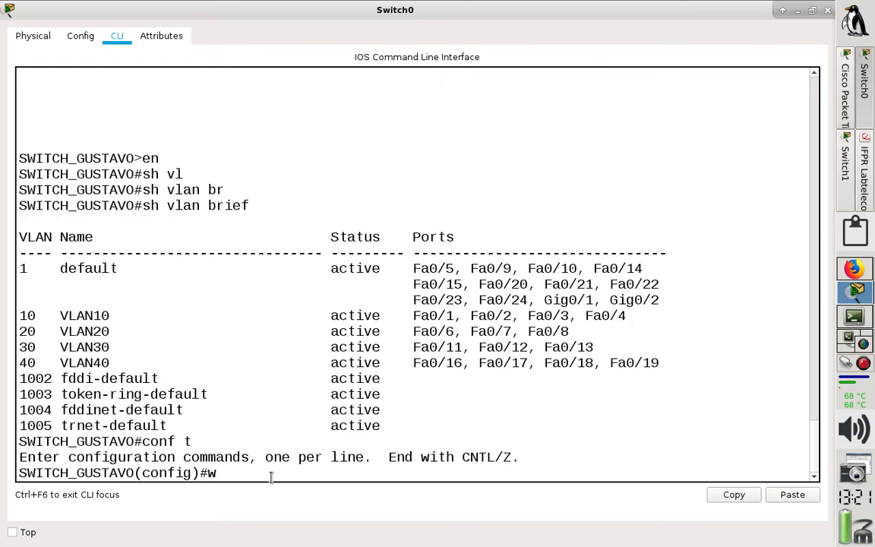
key("BackSpace")
key("BackSpace")
key("BackSpace")
key("BackSpace")
Select interface g0/1 on Switch0 and set it to trunk with switchport mode trunk
type("int")
left_click_drag(544, 300, 593, 300)
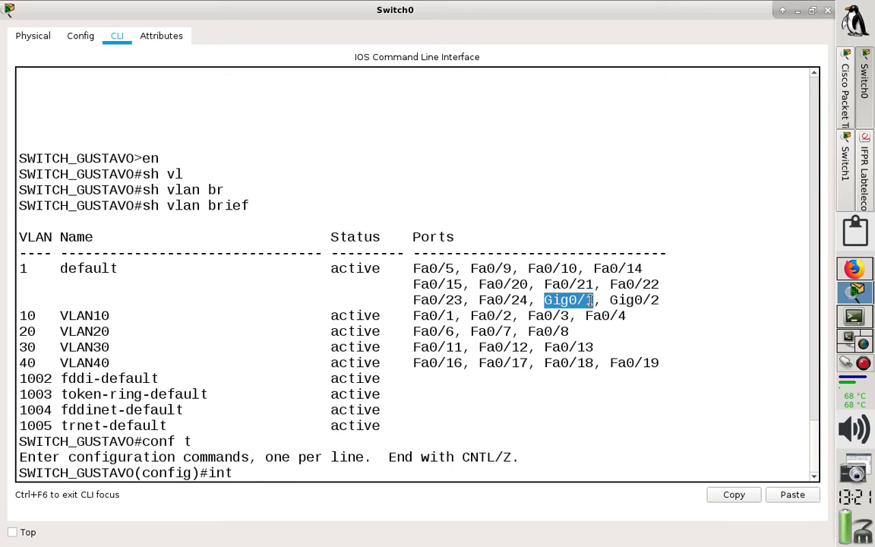
left_click(288, 473)
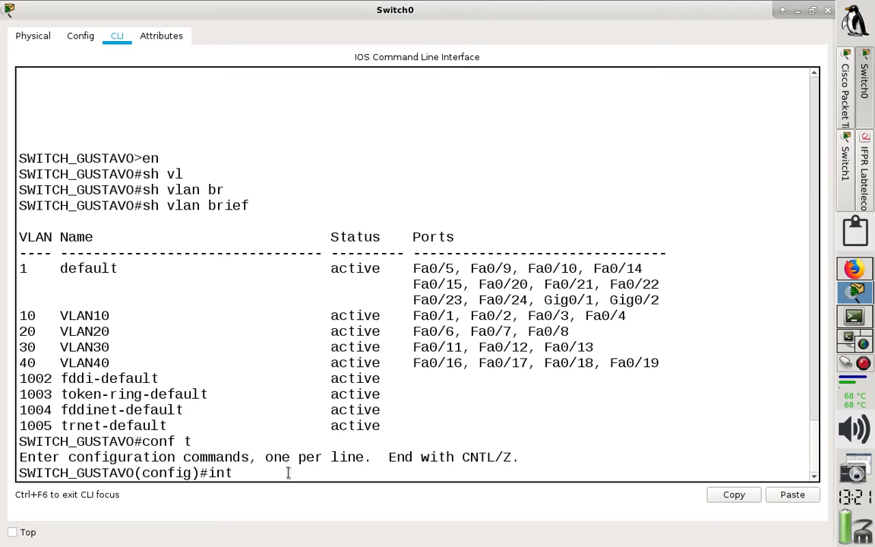
type("g0/1")
key("Return")
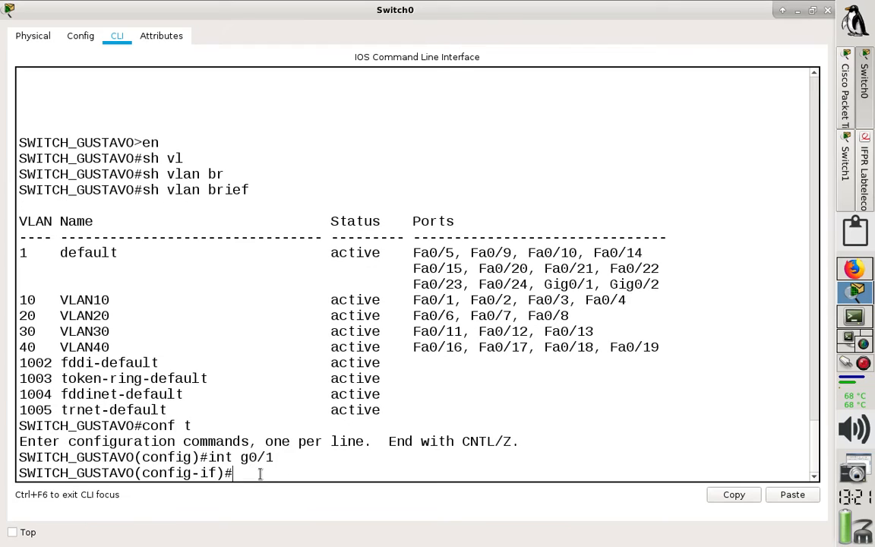
type("swt")
key("BackSpace")
type("itchport mode")
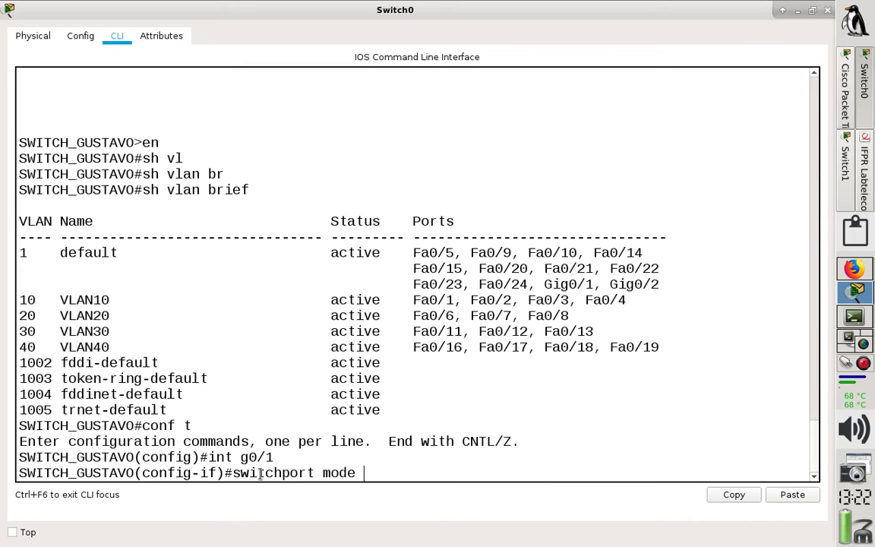
type(" trunk")
key("Return")
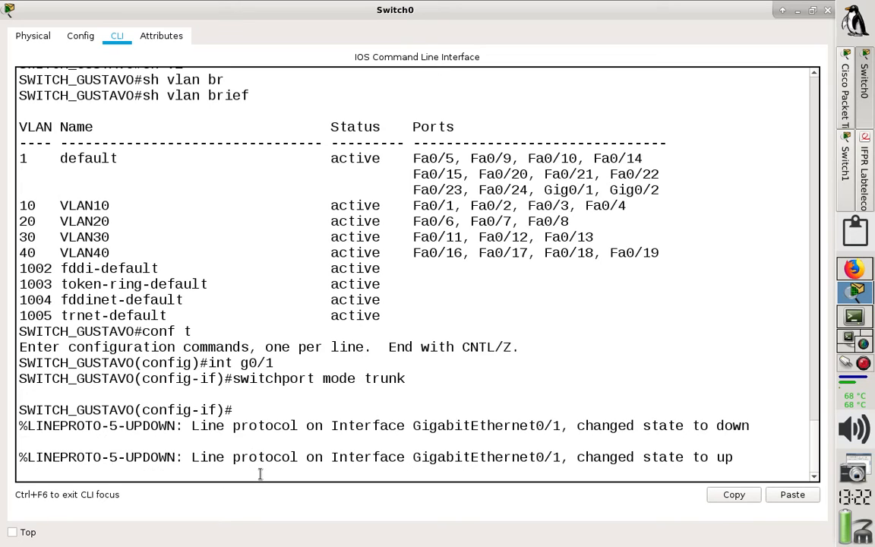
key("Return")
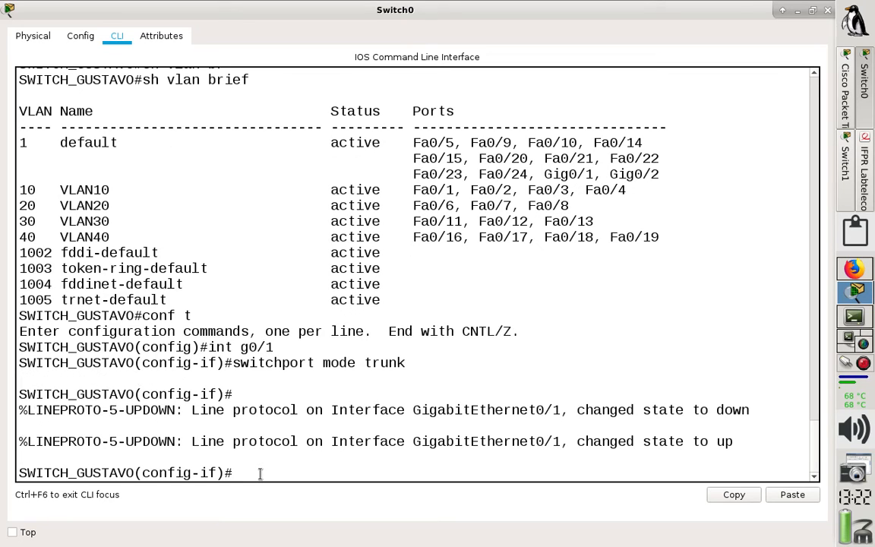
Allow only VLANs 20 and 30 on the g0/1 trunk with switchport trunk allowed vlan, consulting the command's option help before giving the IDs
type("swihcpo")
key("BackSpace")
key("BackSpace")
key("BackSpace")
key("BackSpace")
key("Tab")
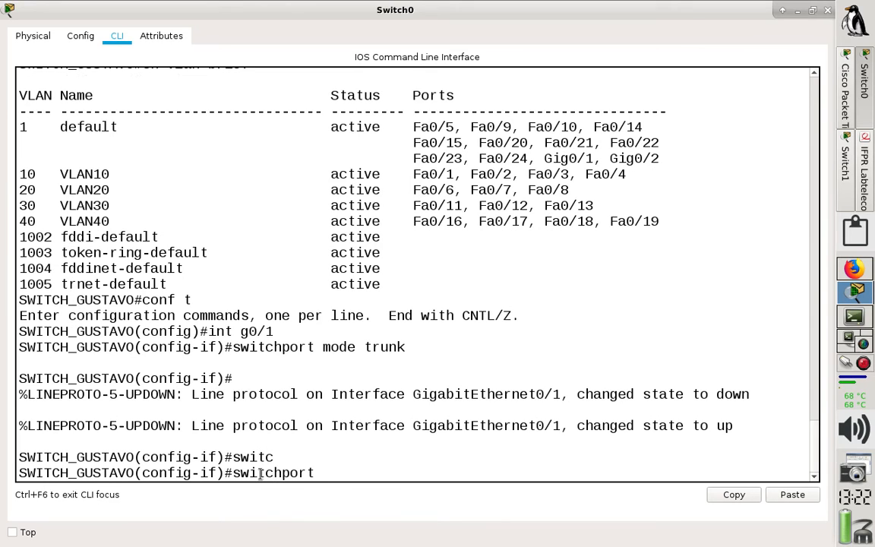
type("tru")
key("Tab")
type("al")
key("Tab")
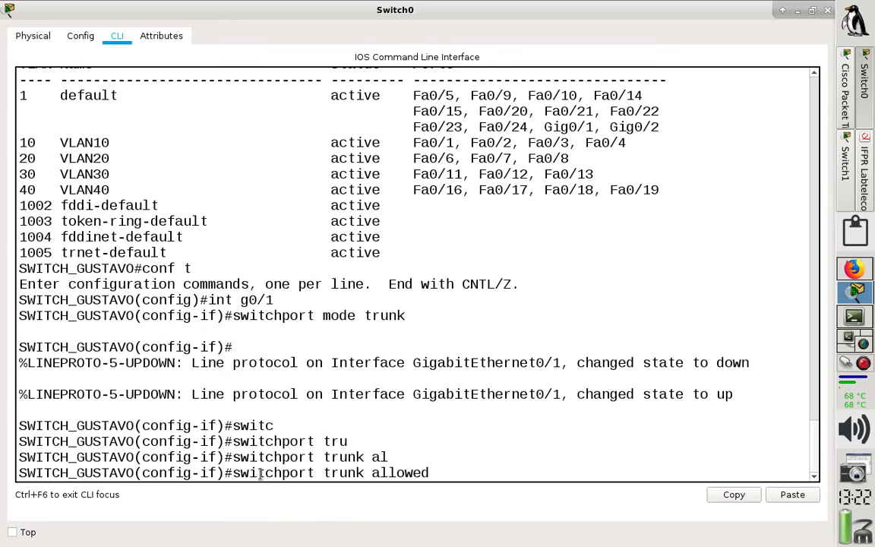
type("vla")
key("Tab")
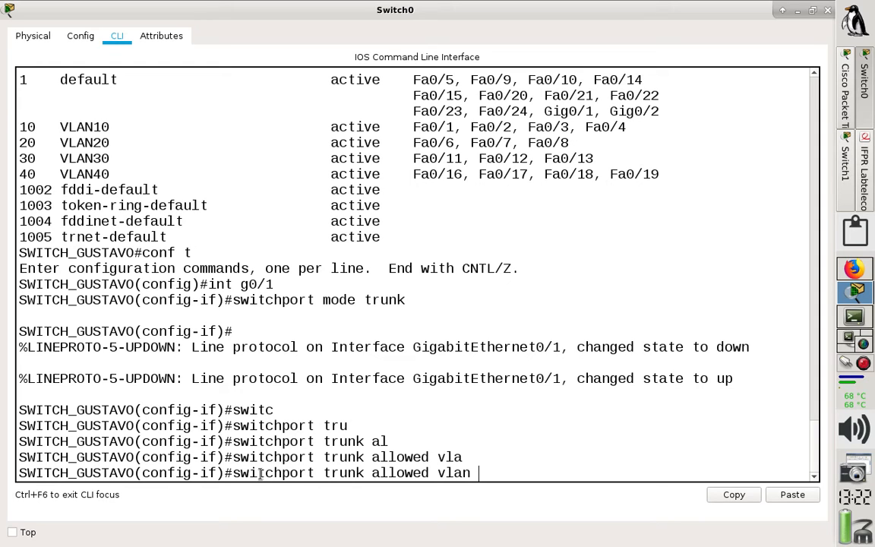
type("?")
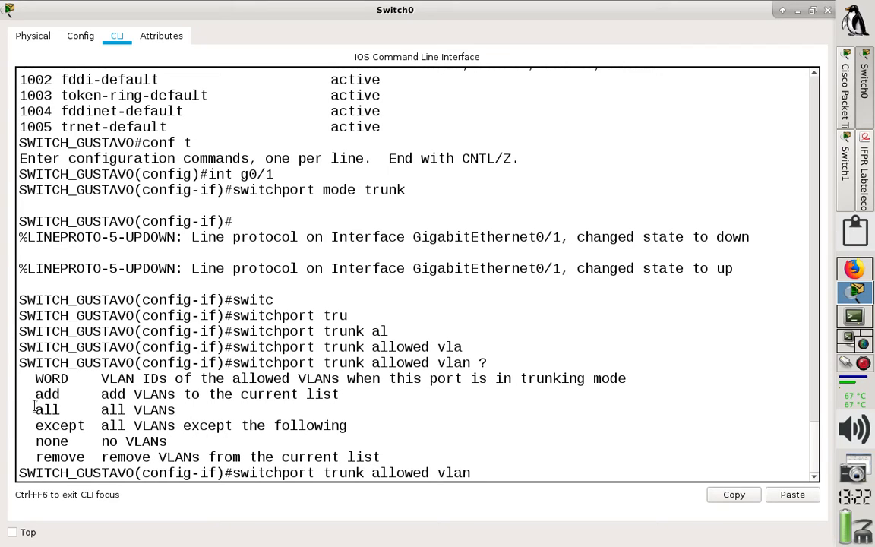
left_click_drag(35, 410, 210, 404)
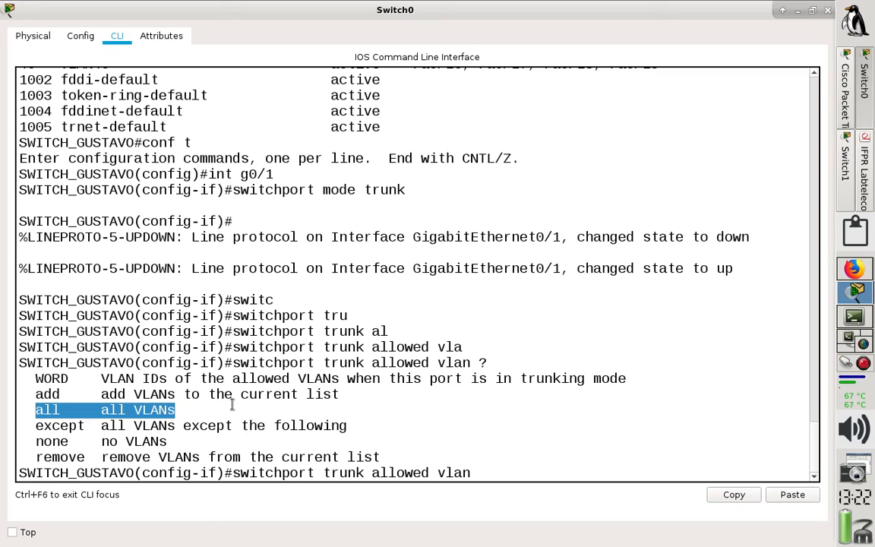
left_click(510, 472)
type("20,30")
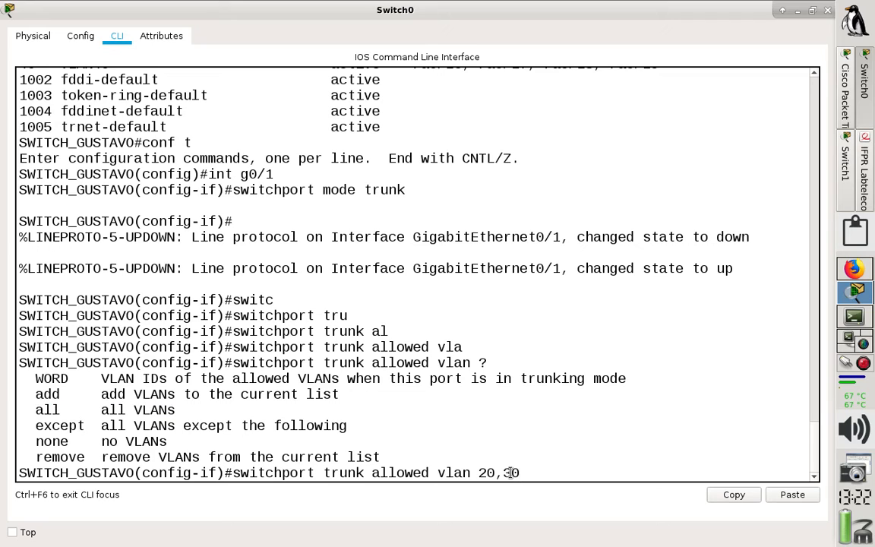
key("Return")
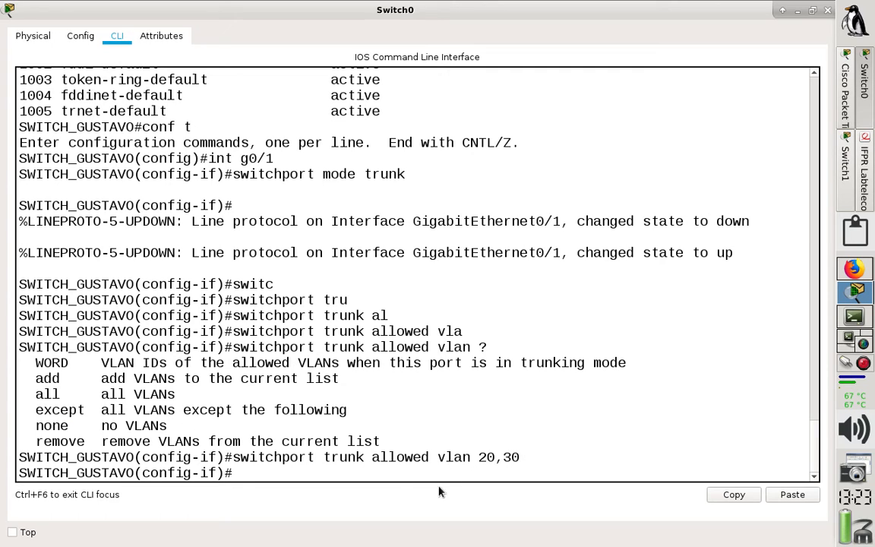
Copy the switchport trunk allowed vlan lines, through the one ending in 20,30, from Switch0's command line
left_click_drag(524, 457, 15, 456)
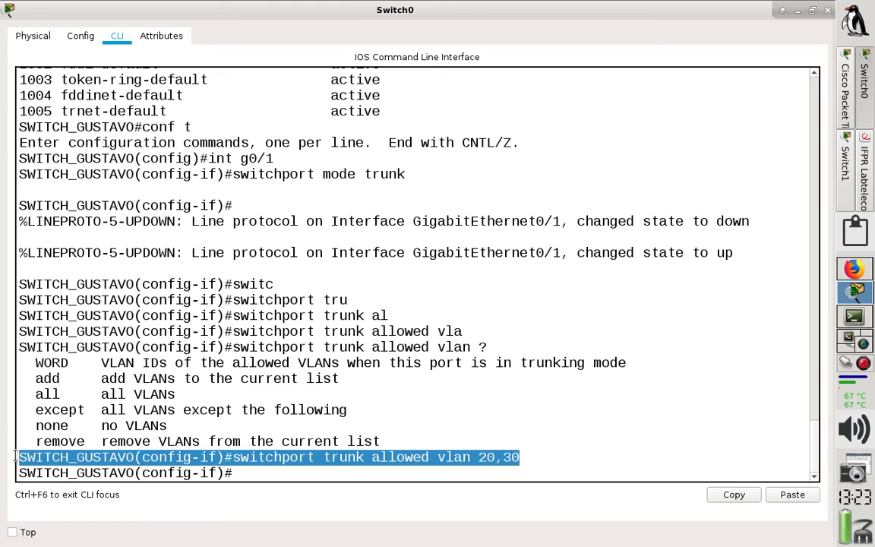
left_click(733, 495)
left_click(543, 457)
left_click_drag(543, 457, 19, 331)
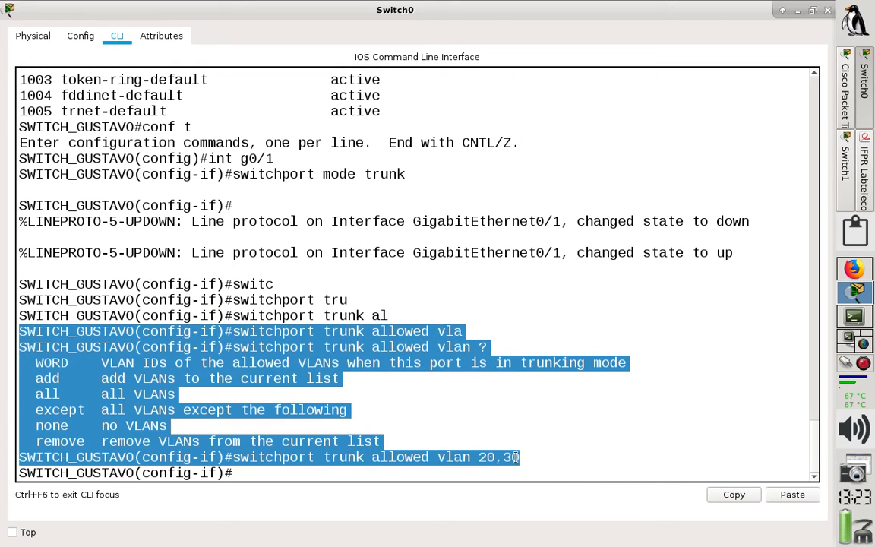
left_click(734, 494)
Switch to the terminal and paste the copied switchport trunk allowed vlan lines at the end of notes.txt
left_click(853, 315)
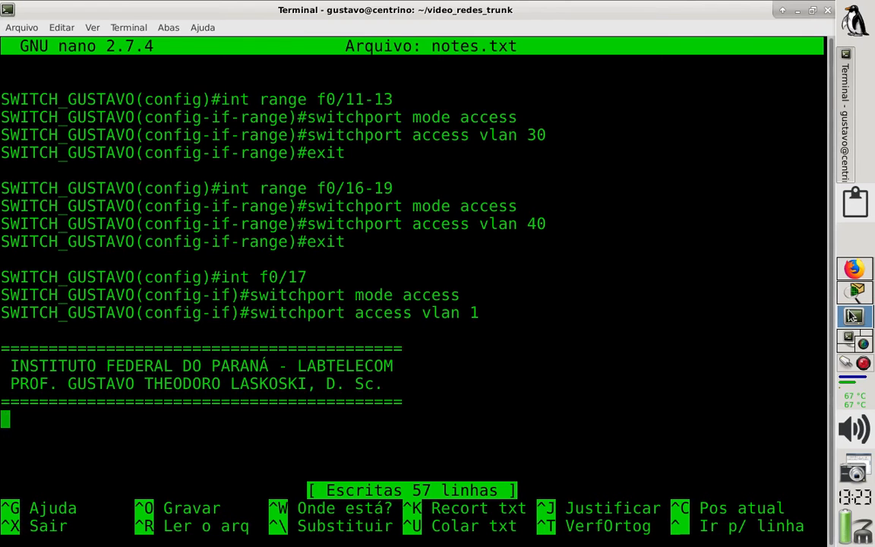
key("Return")
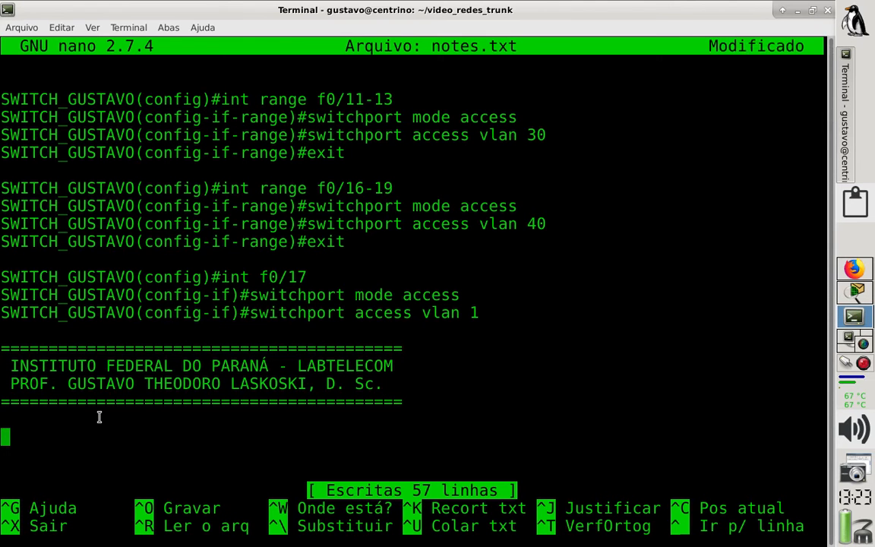
left_click(61, 28)
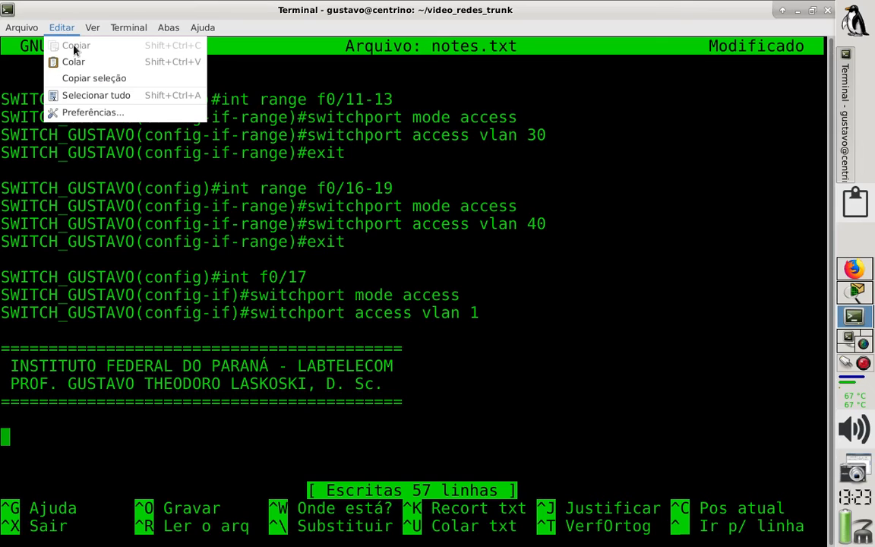
left_click(78, 62)
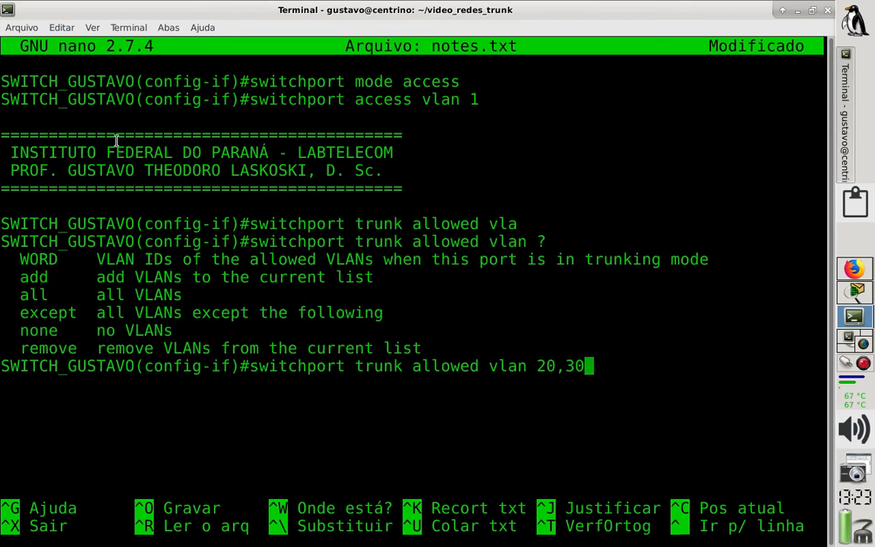
Delete the incomplete switchport trunk allowed vla line and the option help lines from WORD to remove in the pasted notes
key("Up")
key("Up")
key("Up")
key("Up")
key("Up")
key("Up")
key("Up")
key("Up")
key("ctrl+k")
key("Down")
key("Down")
key("Up")
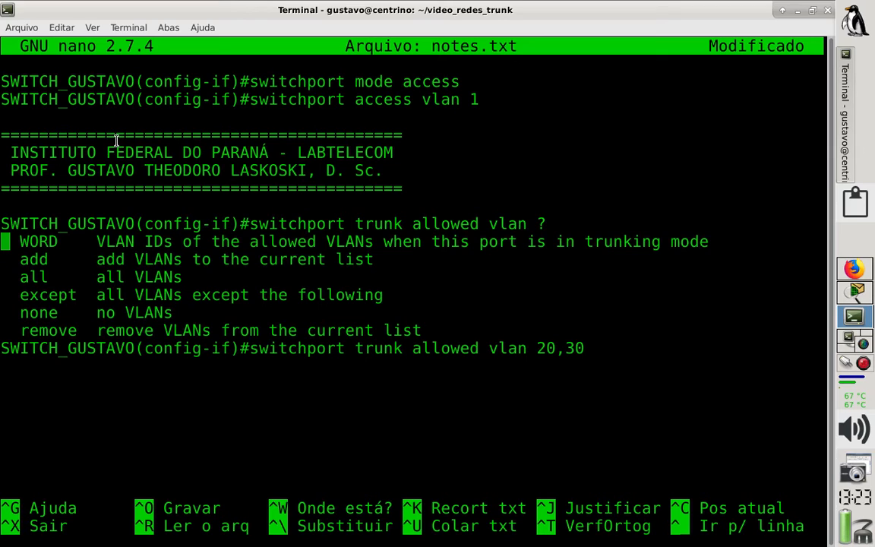
key("ctrl+k")
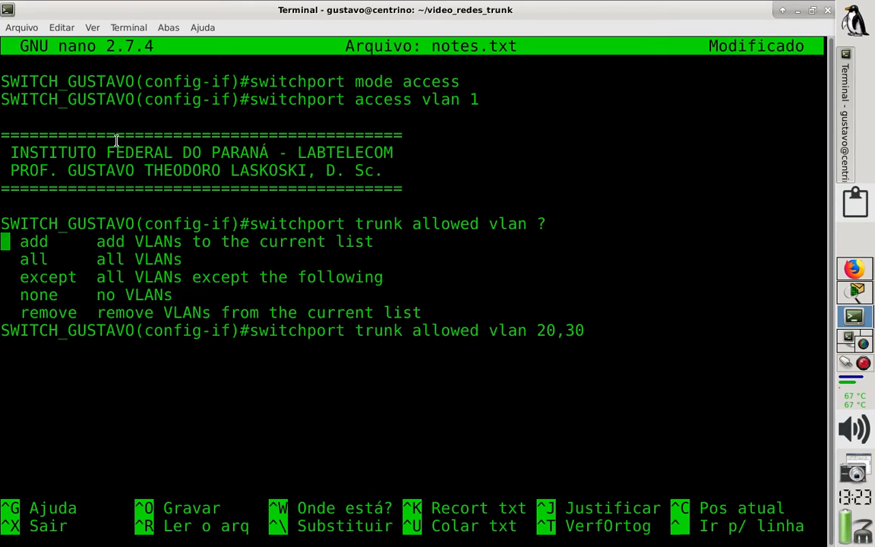
key("ctrl+k")
key("ctrl+k")
key("ctrl+k")
key("ctrl+k")
key("ctrl+k")
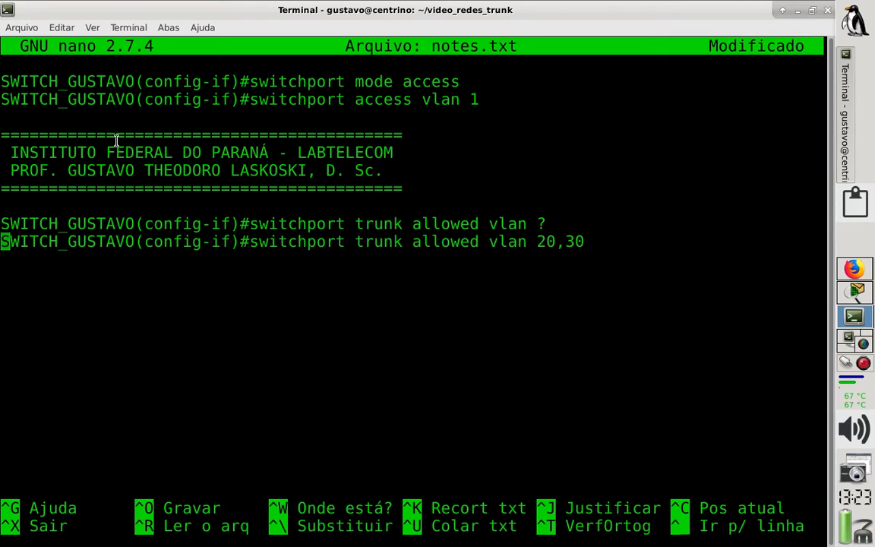
Add a blank line above the pasted commands in notes.txt and copy the int g0/1 and switchport mode trunk lines from Switch0's command line
key("Up")
key("Return")
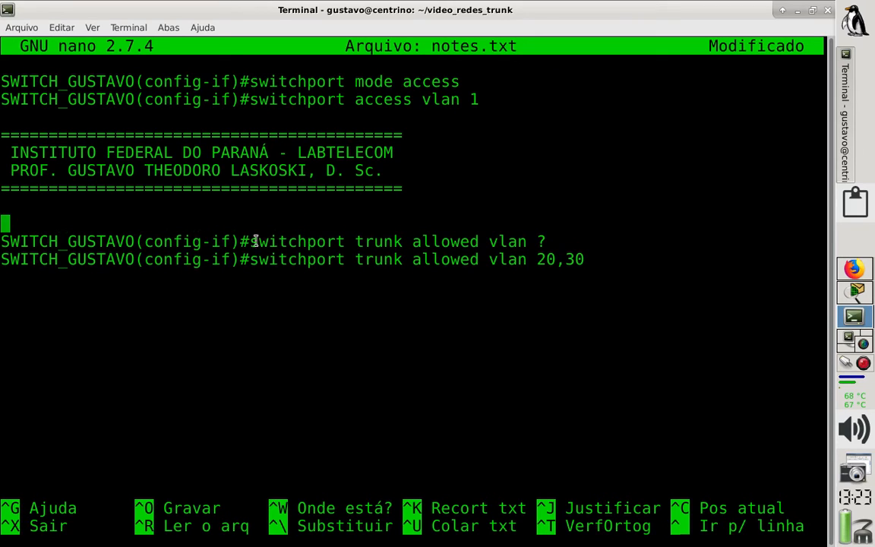
key("Right")
key("Right")
key("Right")
key("Right")
key("Right")
key("Right")
key("Right")
key("Right")
key("Right")
key("Right")
key("Right")
key("Right")
left_click(854, 292)
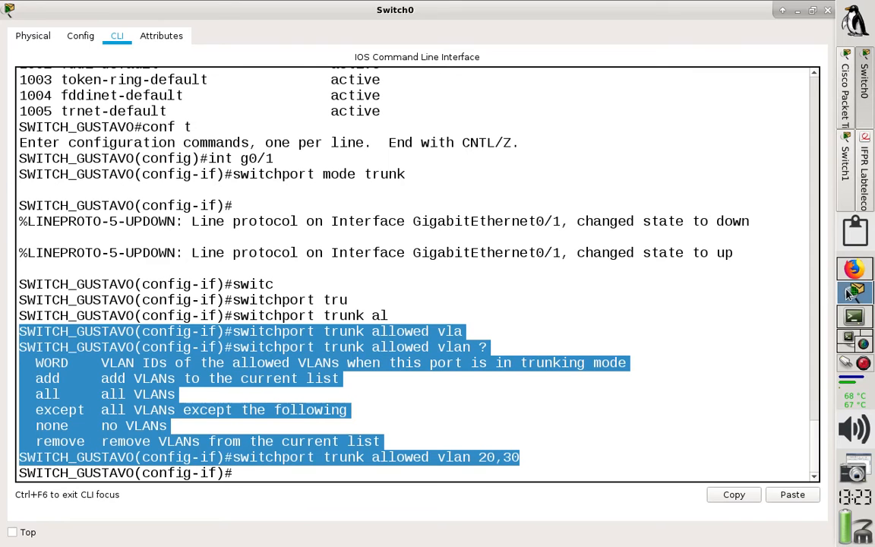
left_click_drag(407, 174, 2, 158)
left_click(733, 495)
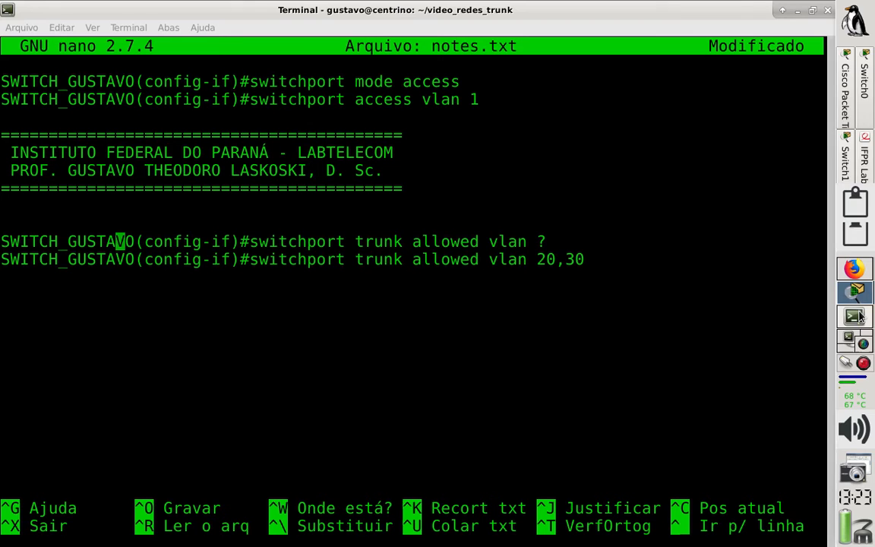
Paste the copied interface lines onto the blank line in notes.txt and delete the switchport trunk allowed vlan ? line
left_click(854, 316)
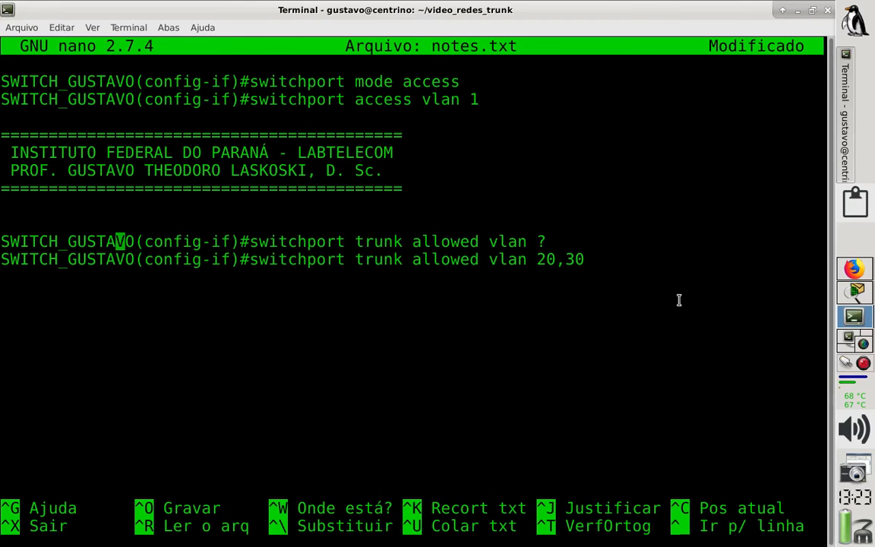
key("Up")
key("ctrl+shift+v")
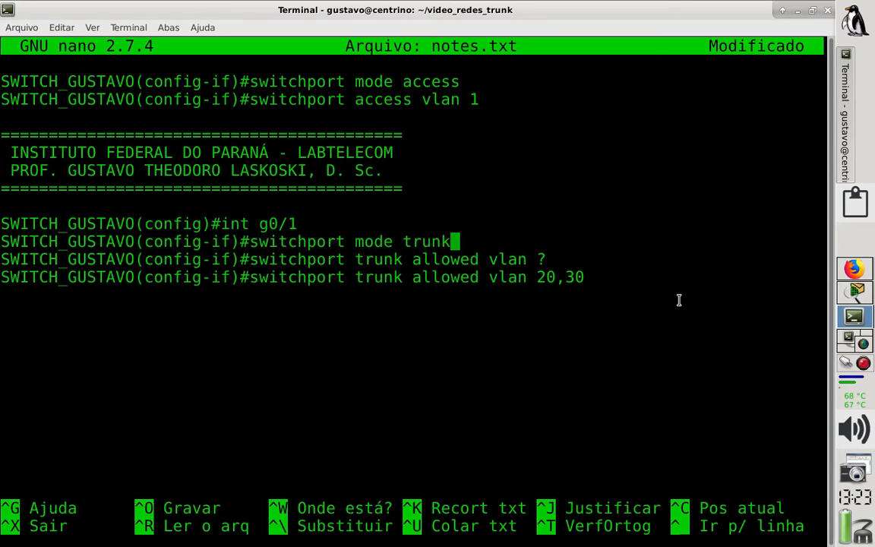
key("Down")
key("ctrl+k")
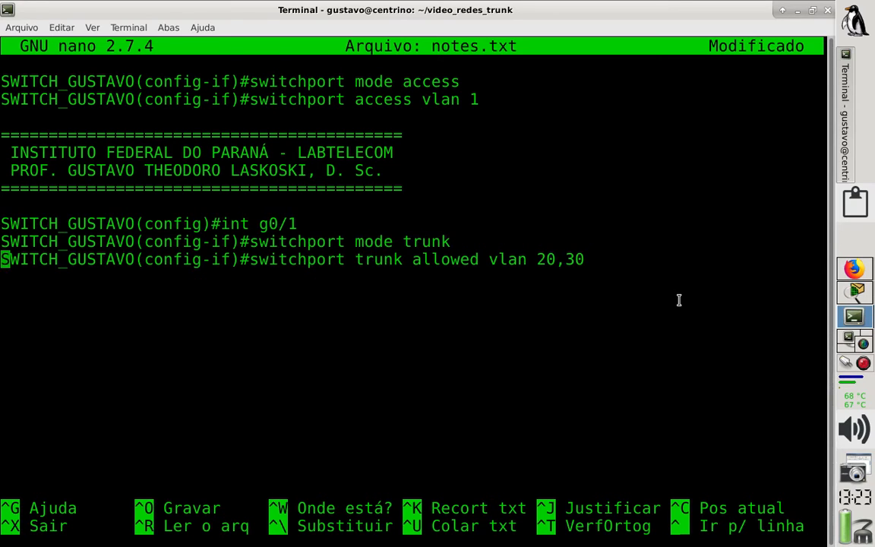
key("Down")
Review the g0/1 interface, trunk mode and allowed VLAN commands in the notes, highlighting each part
left_click_drag(265, 224, 347, 231)
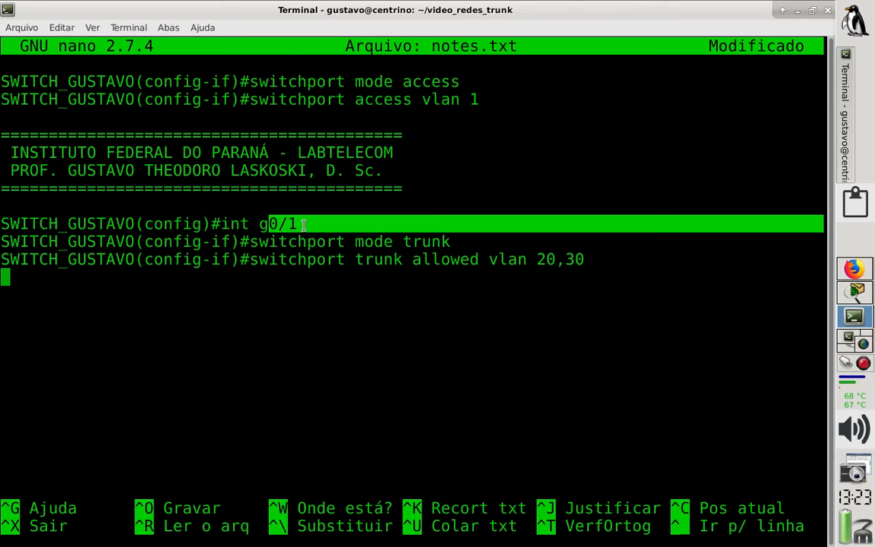
left_click(357, 241)
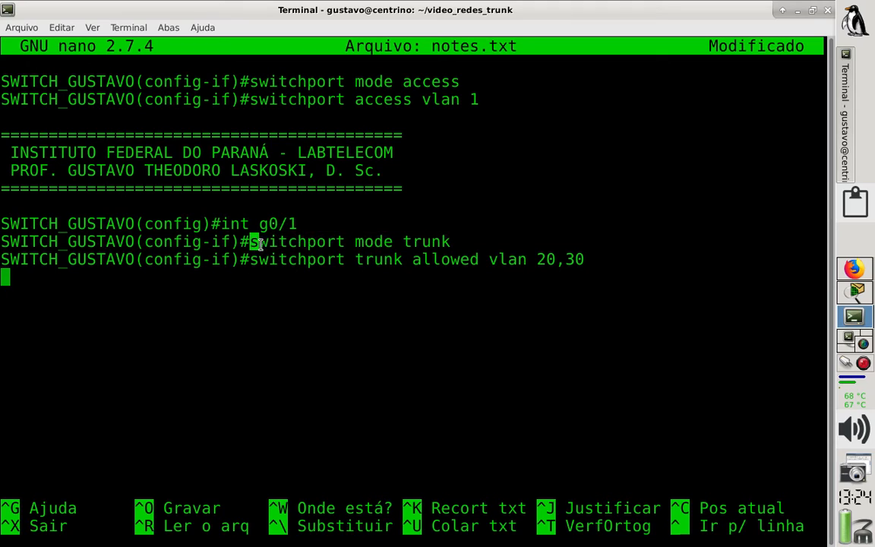
left_click_drag(254, 241, 451, 241)
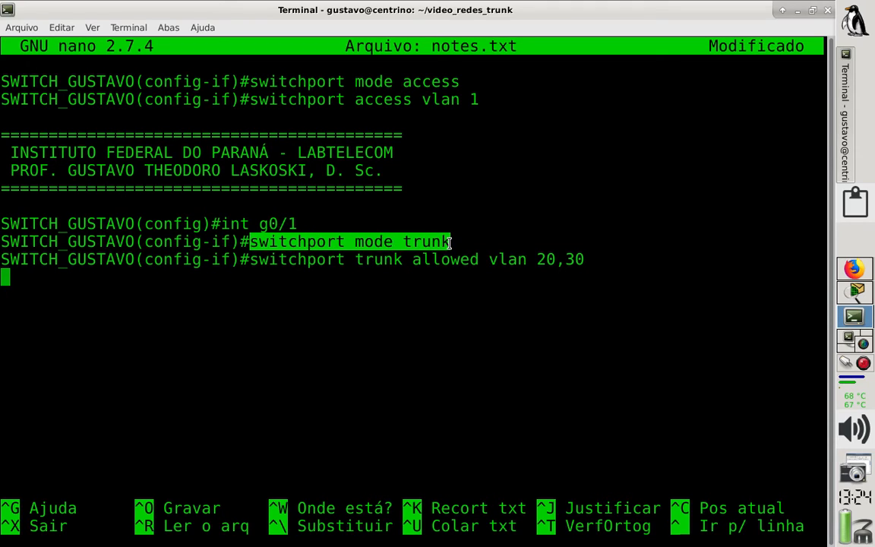
left_click(269, 259)
left_click_drag(268, 259, 441, 265)
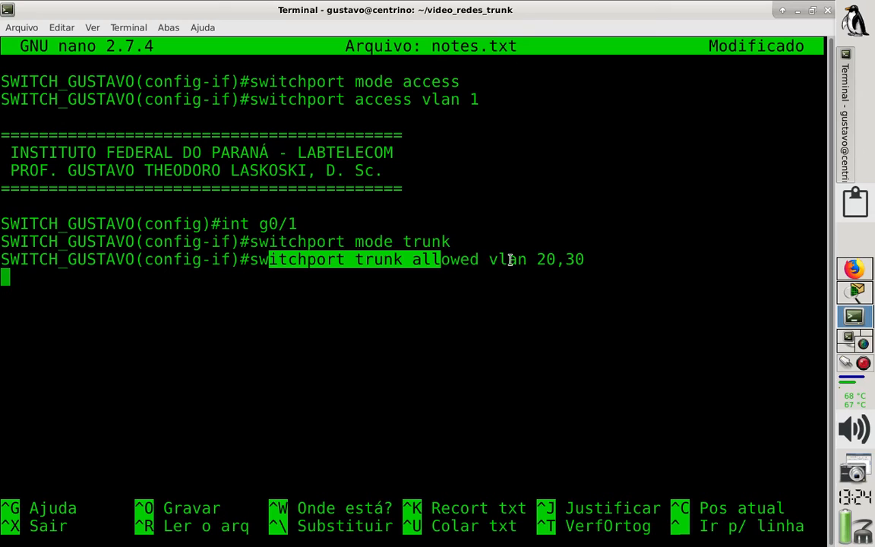
left_click_drag(537, 260, 585, 259)
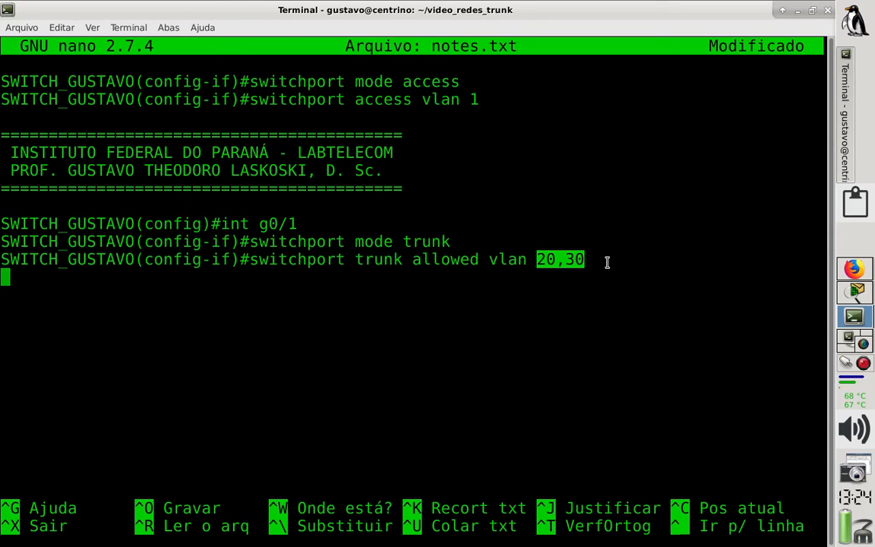
Duplicate the switchport trunk allowed vlan 20,30 line in notes.txt, leaving two blank lines below the original
left_click_drag(607, 259, 4, 259)
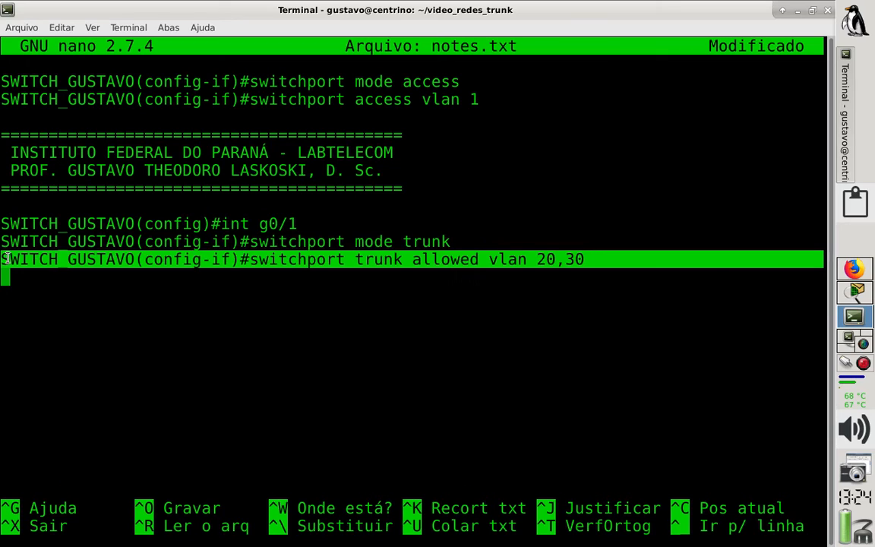
left_click(64, 28)
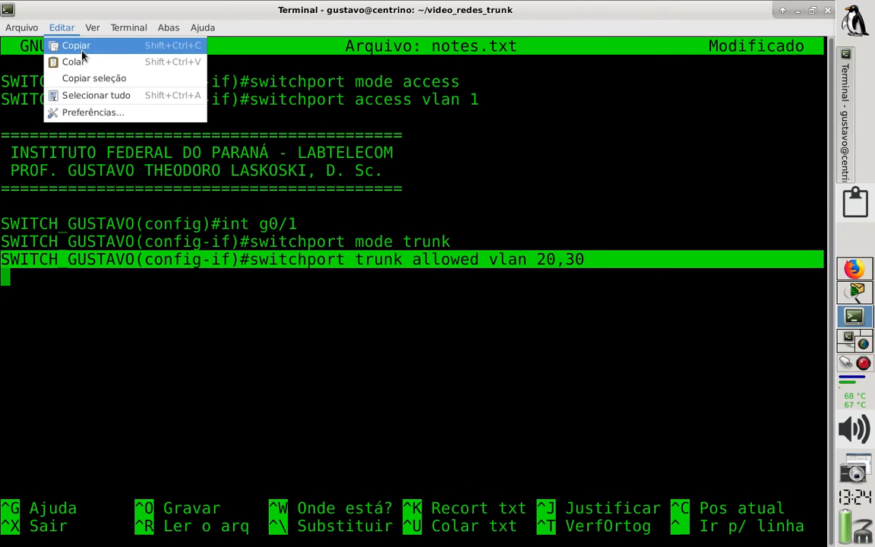
left_click(73, 44)
left_click(608, 259)
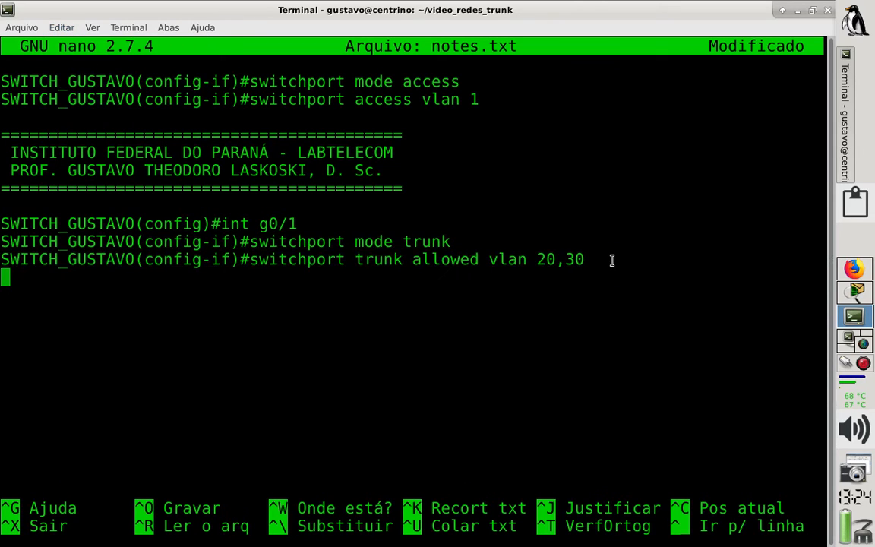
key("Return")
key("Return")
key("ctrl+shift+v")
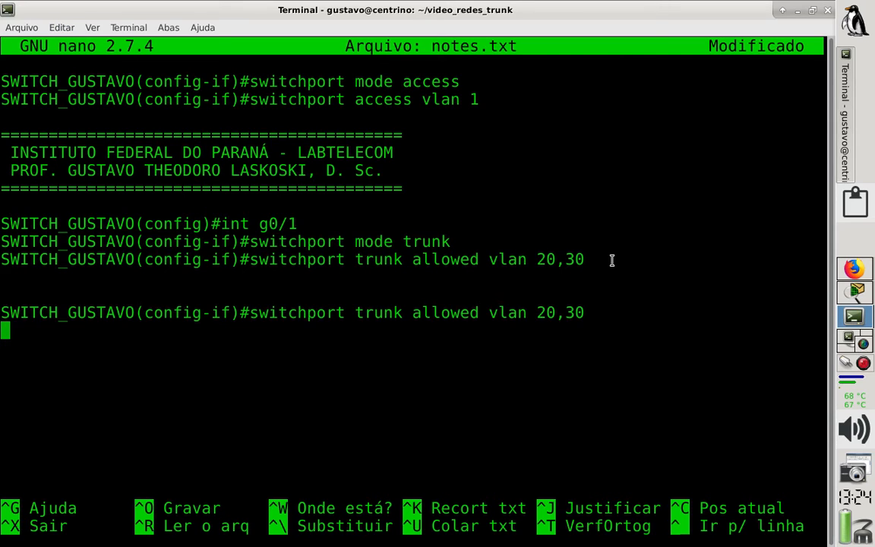
Change the duplicated line's VLAN list to all and save notes.txt under the same name
key("BackSpace")
key("BackSpace")
key("BackSpace")
key("BackSpace")
key("BackSpace")
key("BackSpace")
type("al")
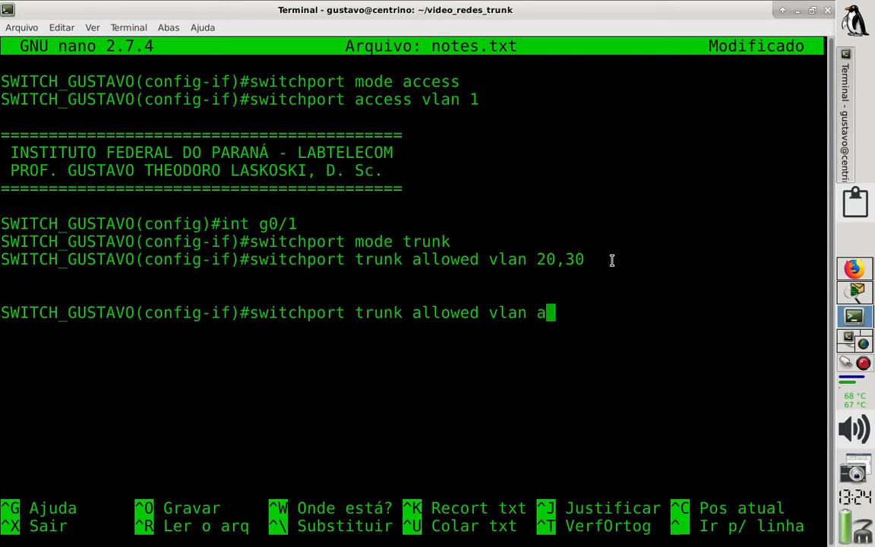
type("l")
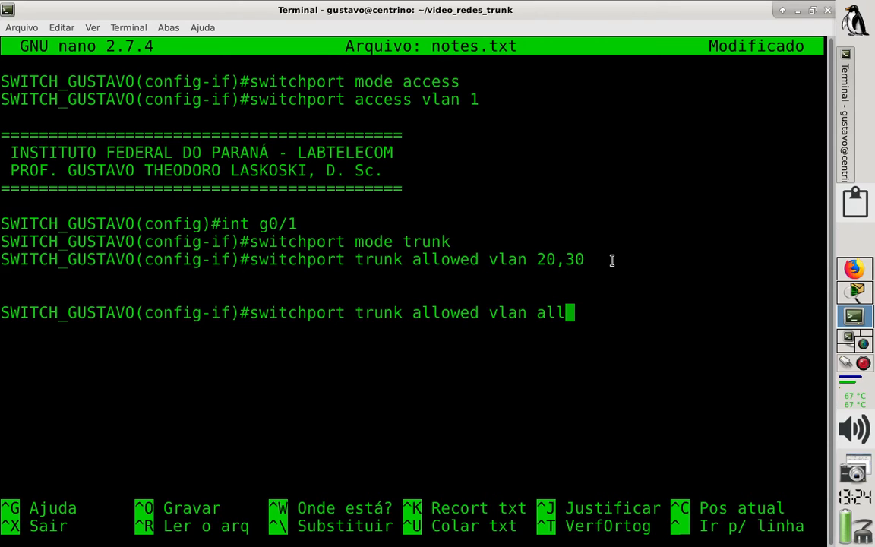
key("ctrl+o")
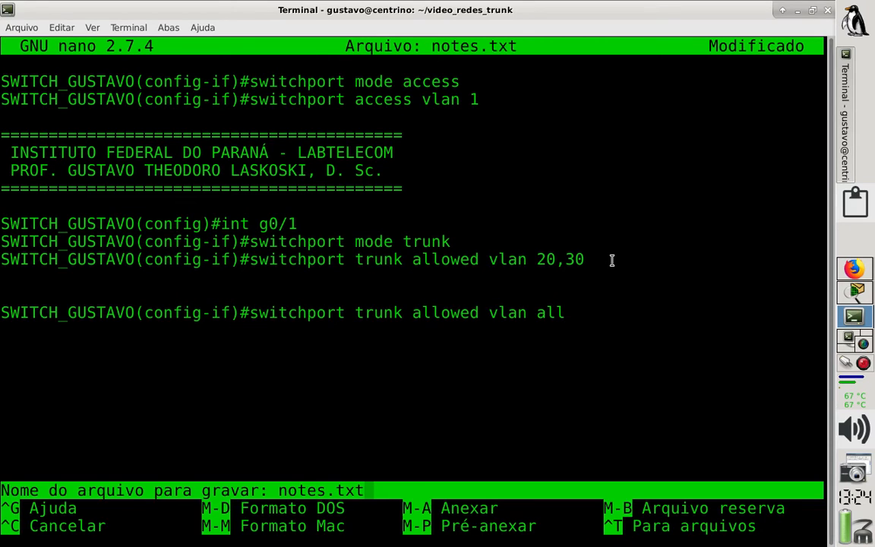
key("Return")
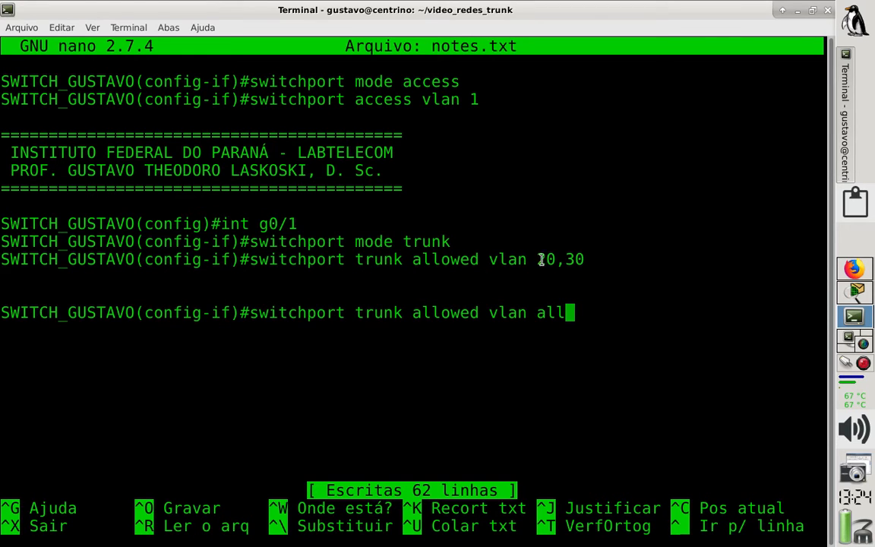
left_click_drag(536, 260, 602, 268)
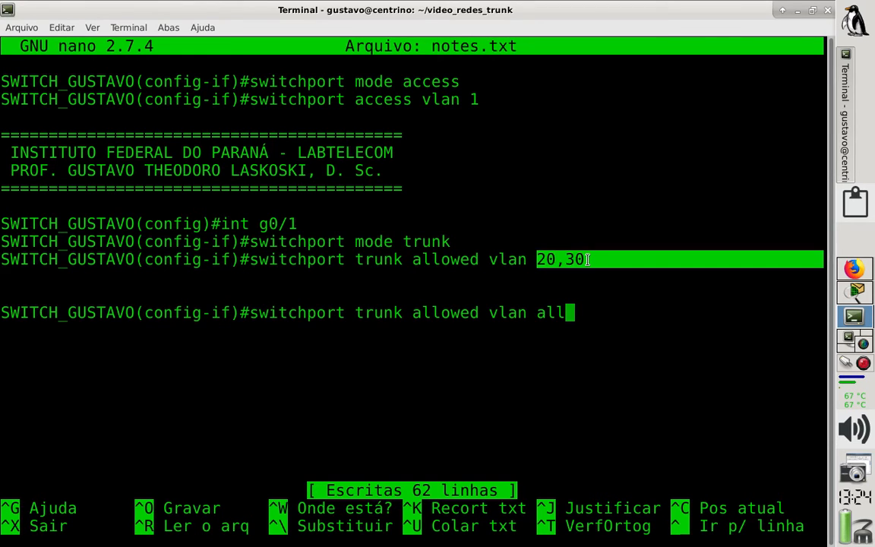
Return to Switch0's command line, leave configuration mode with end, and save the configuration with wr
left_click(856, 293)
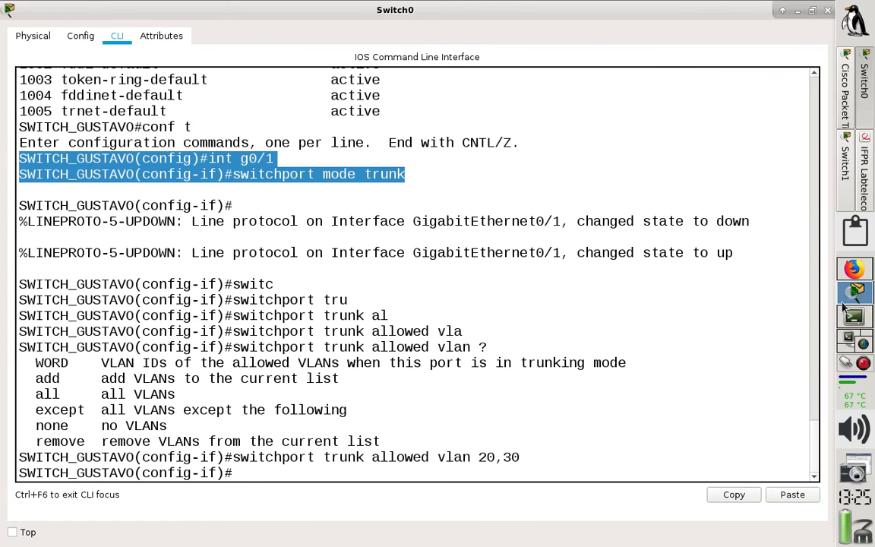
left_click(384, 463)
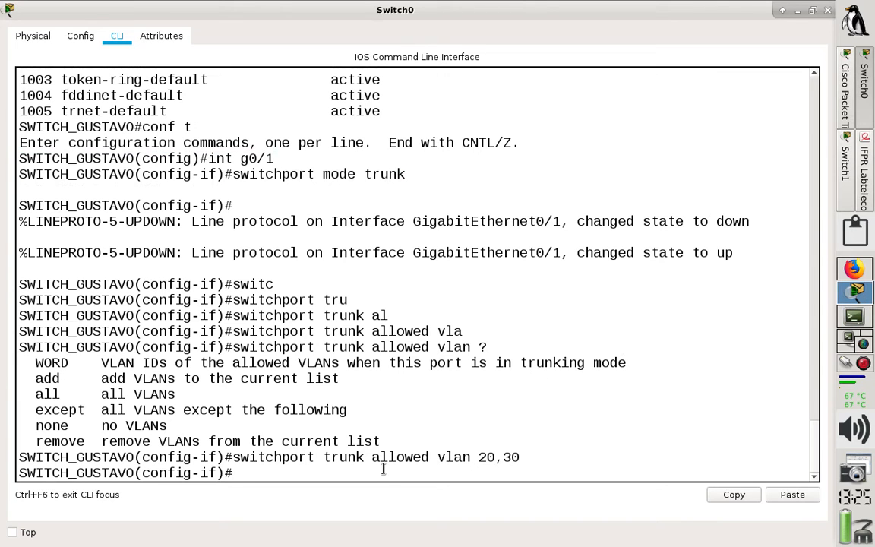
type("end")
key("Return")
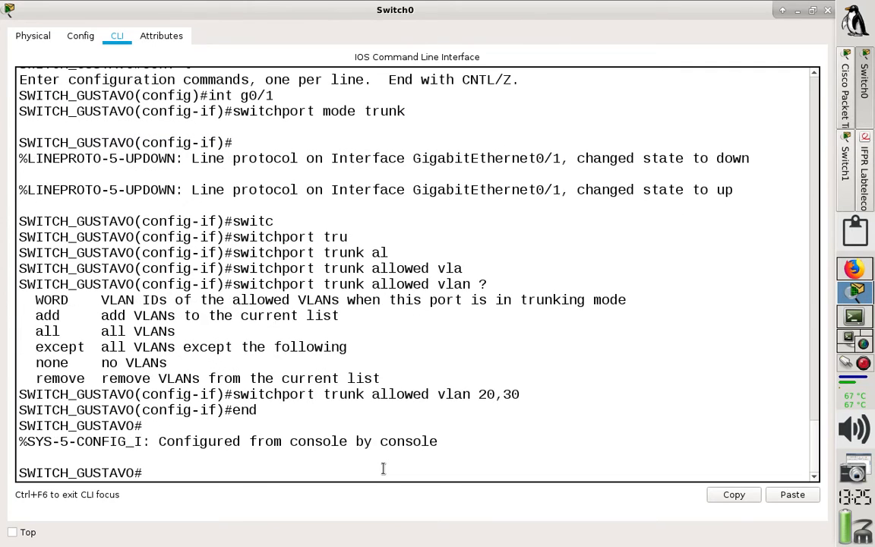
type("wr")
key("Return")
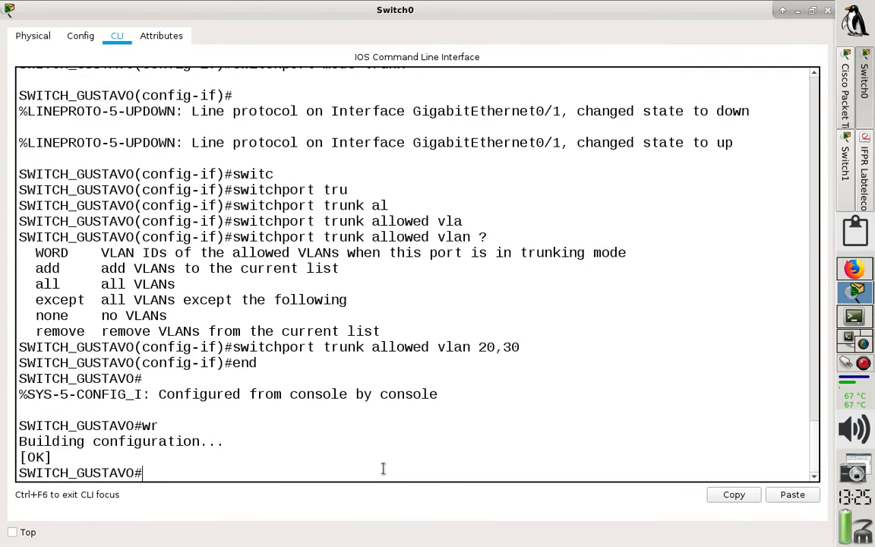
Run sh vlan brief on Switch0 and examine the ports assigned to VLANs 1, 10, 20, 30 and 40
type("sh vlan bri")
key("Tab")
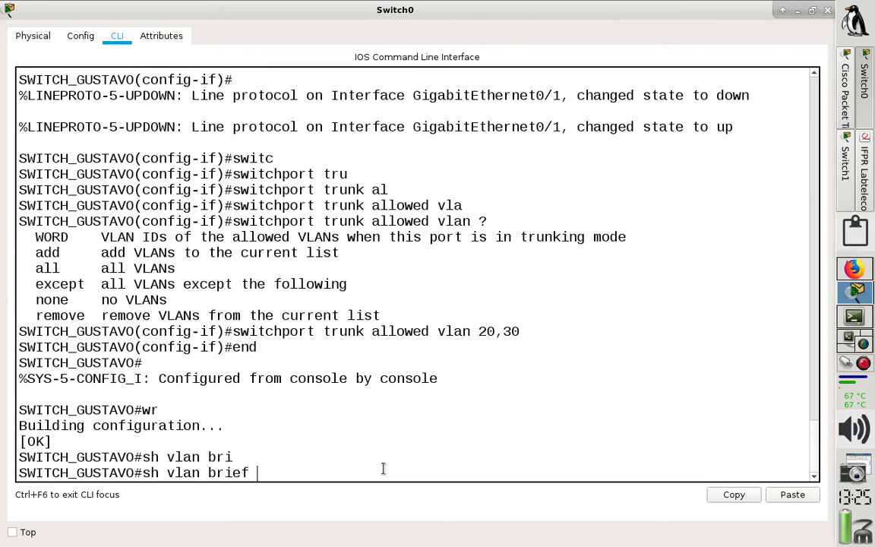
key("Return")
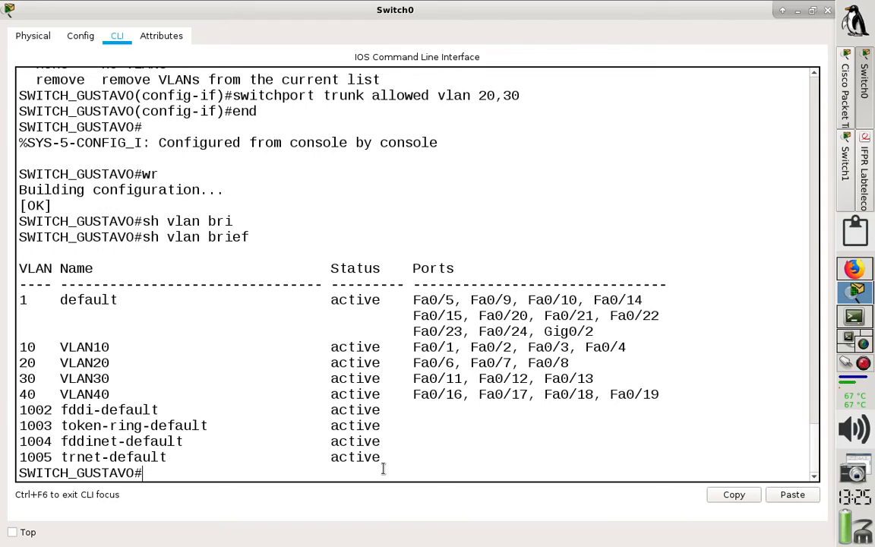
left_click_drag(412, 299, 604, 331)
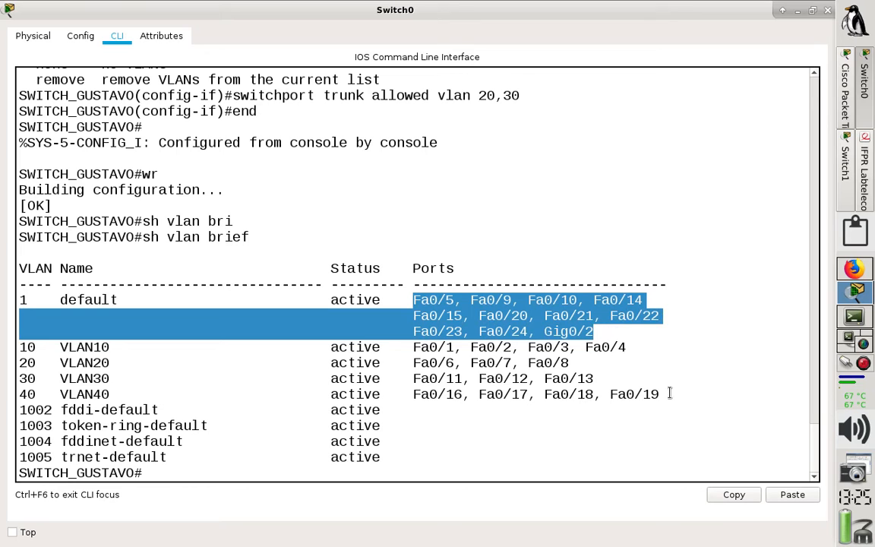
left_click_drag(670, 393, 7, 304)
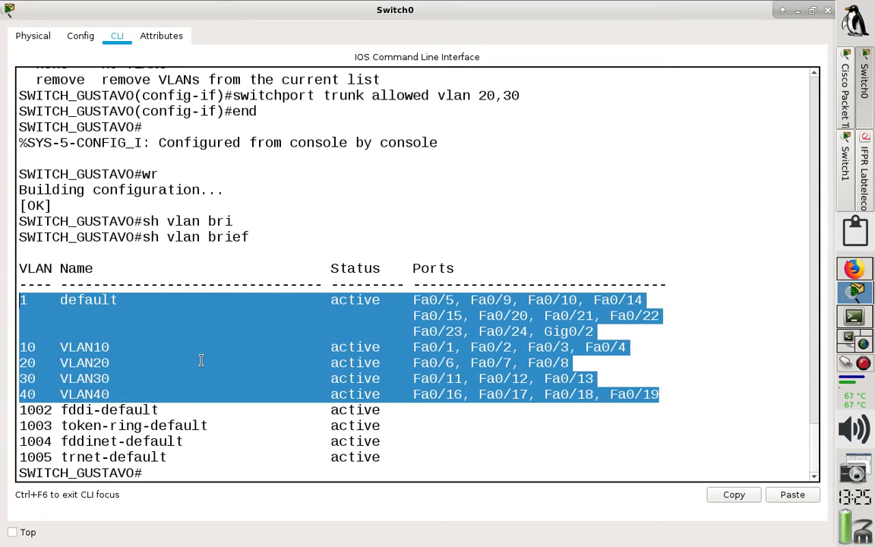
Run sh interfaces trunk on Switch0 and examine Gig0/1's mode, encapsulation, allowed VLANs and native VLAN
left_click(170, 471)
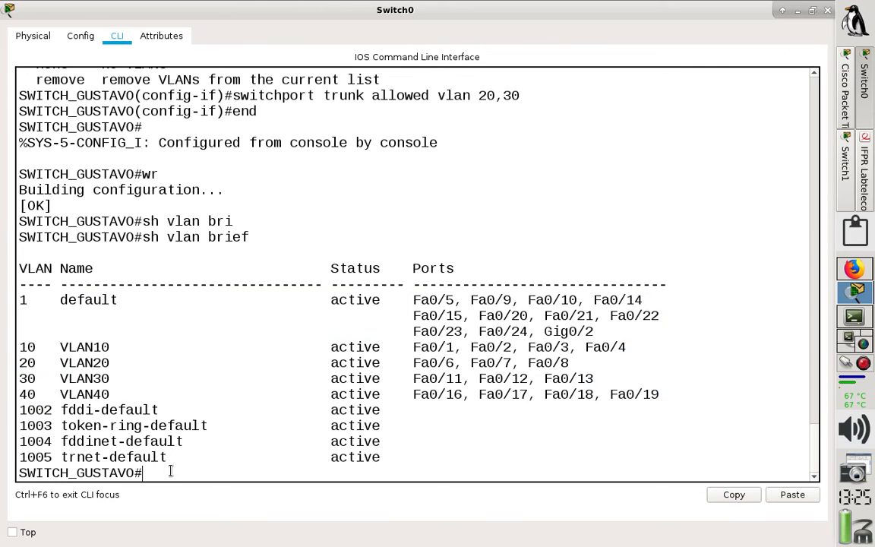
type("sh in")
key("Tab")
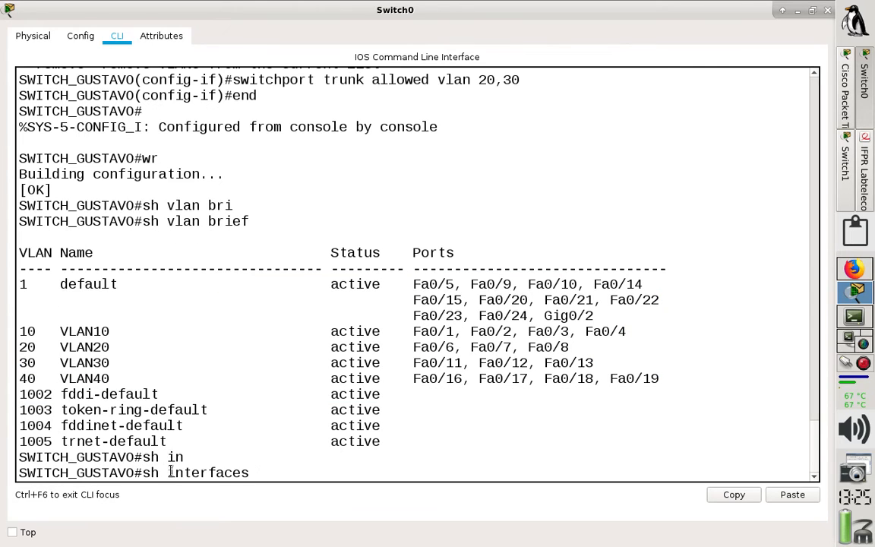
type("tr")
key("Tab")
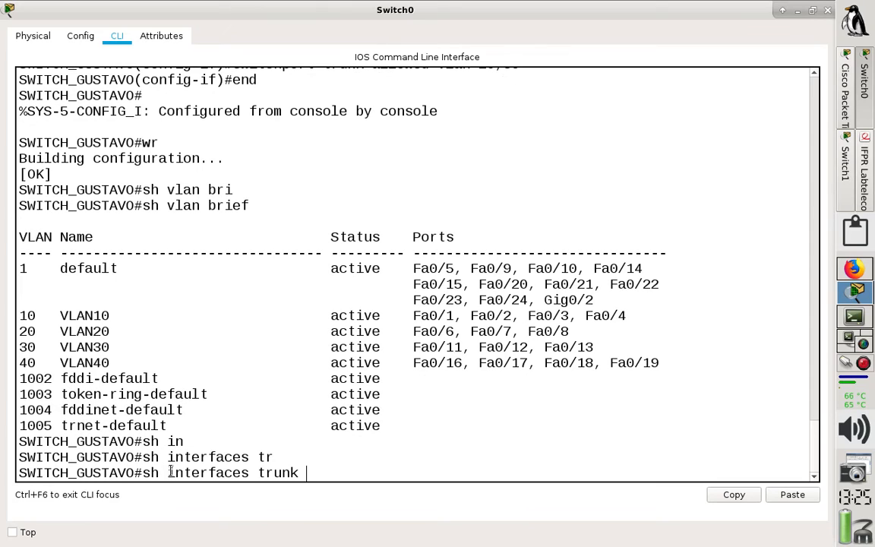
left_click_drag(141, 471, 320, 475)
left_click(321, 476)
key("Return")
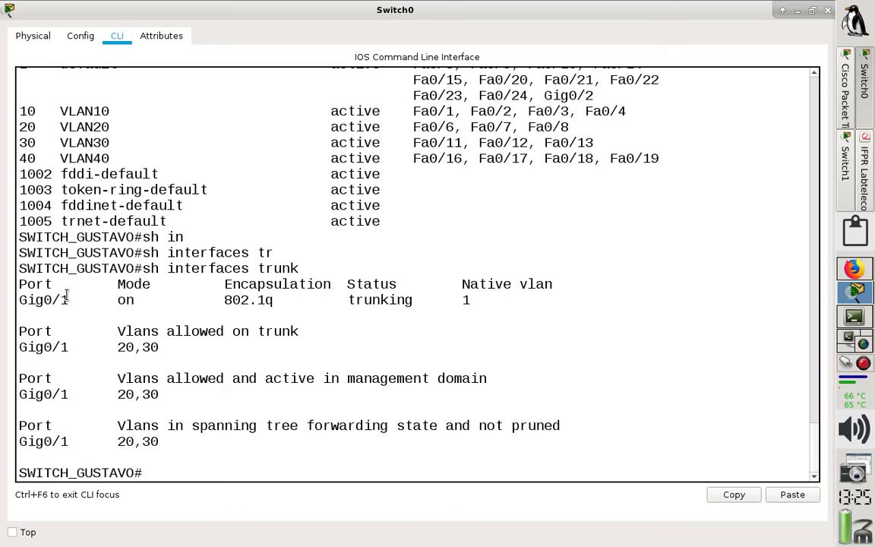
left_click_drag(19, 300, 130, 301)
left_click(115, 301)
left_click_drag(224, 299, 274, 300)
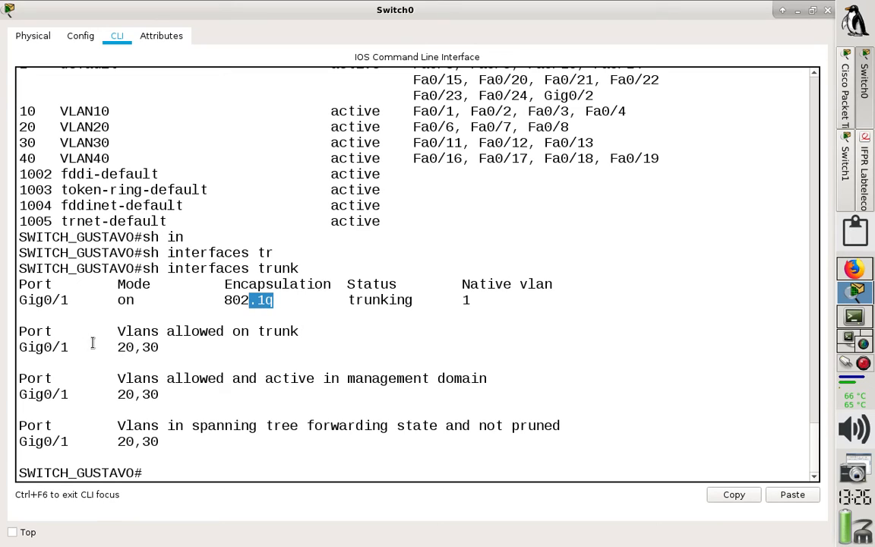
left_click_drag(120, 347, 160, 348)
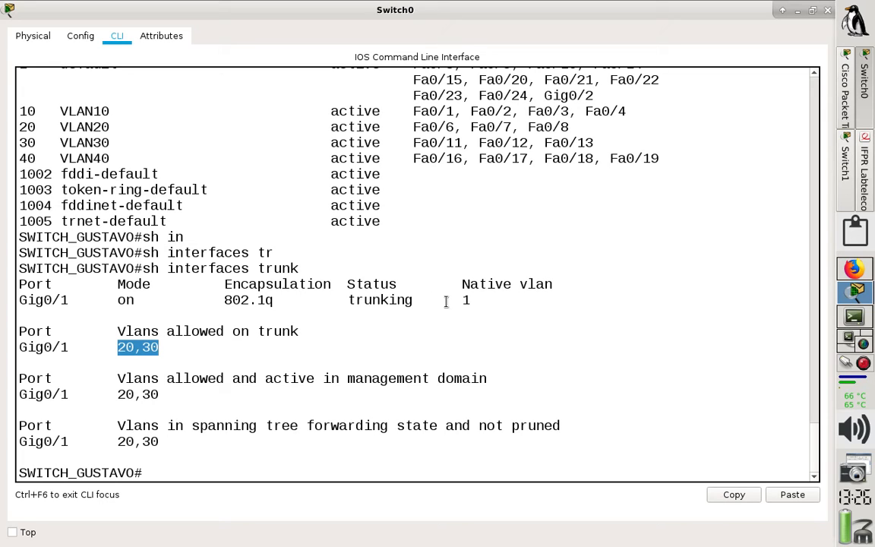
left_click_drag(465, 299, 469, 300)
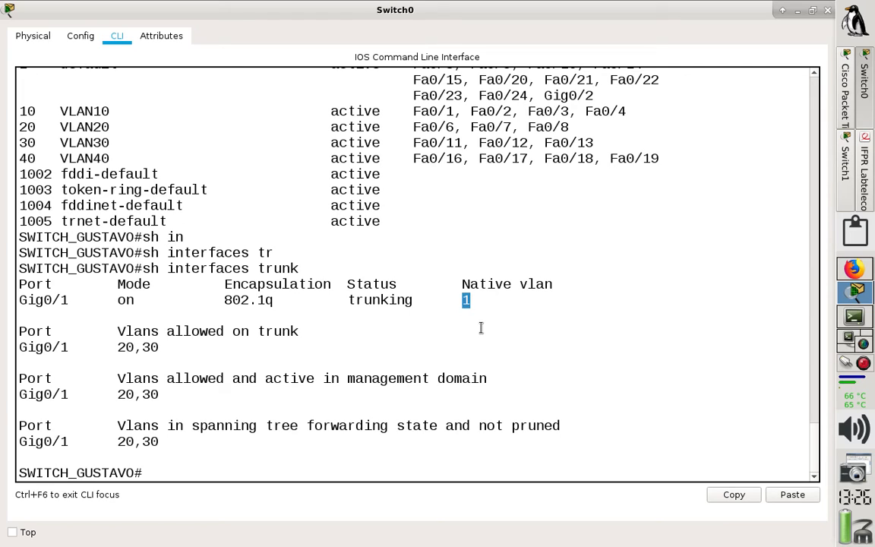
Return to the topology, delete the scenario's old test PDUs, and switch to Simulation mode with the simulation panel closed
left_click(843, 105)
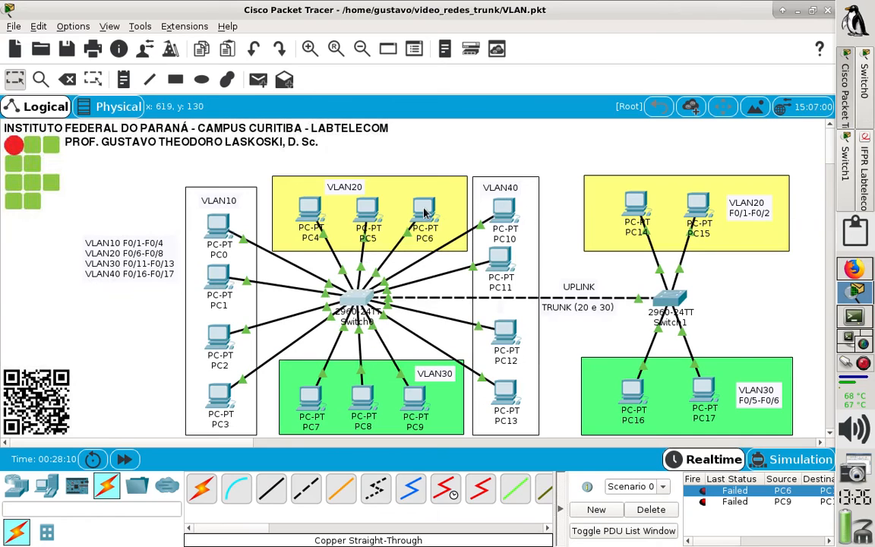
left_click(657, 512)
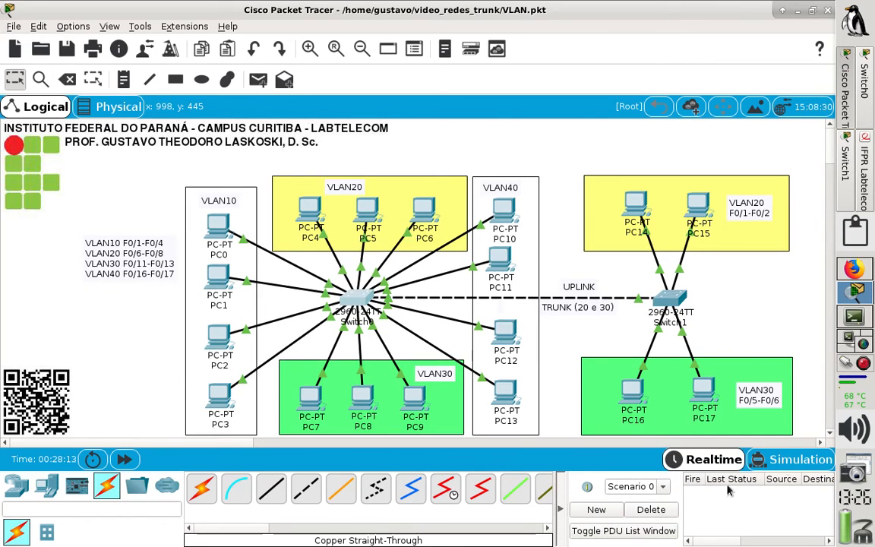
left_click(801, 459)
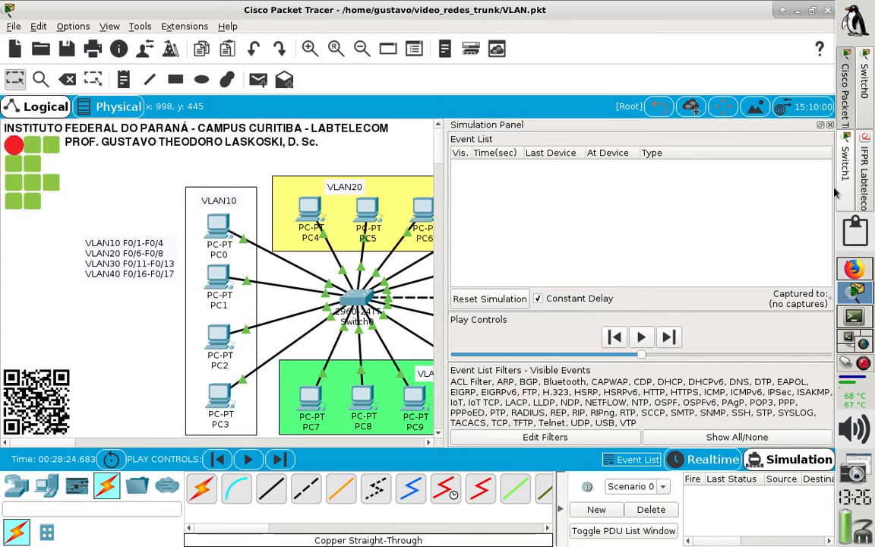
left_click(829, 125)
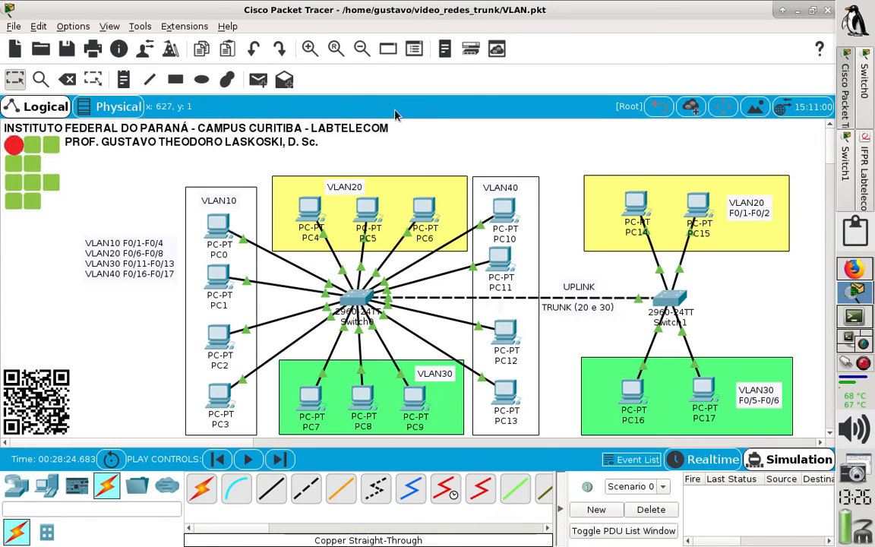
Add a simple PDU from PC14 in Switch1's VLAN20 to PC6 in Switch0's VLAN20
left_click(258, 81)
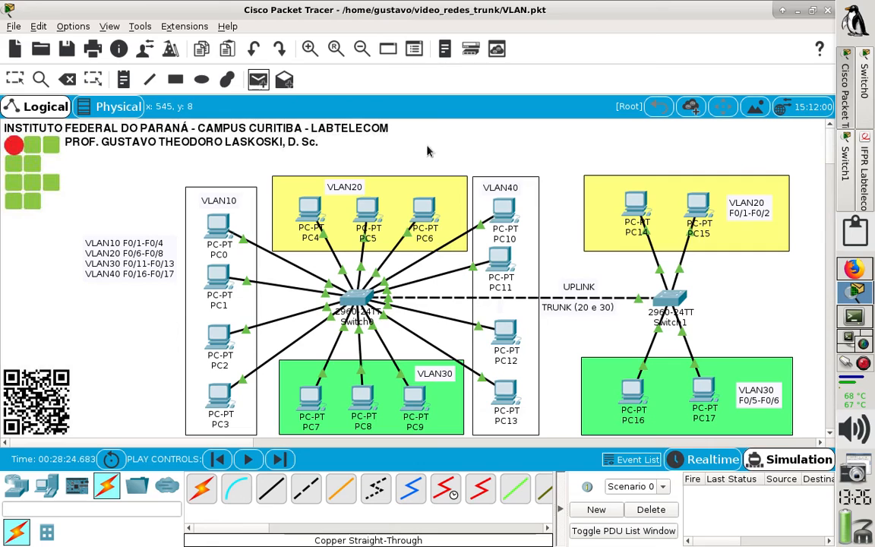
left_click(637, 218)
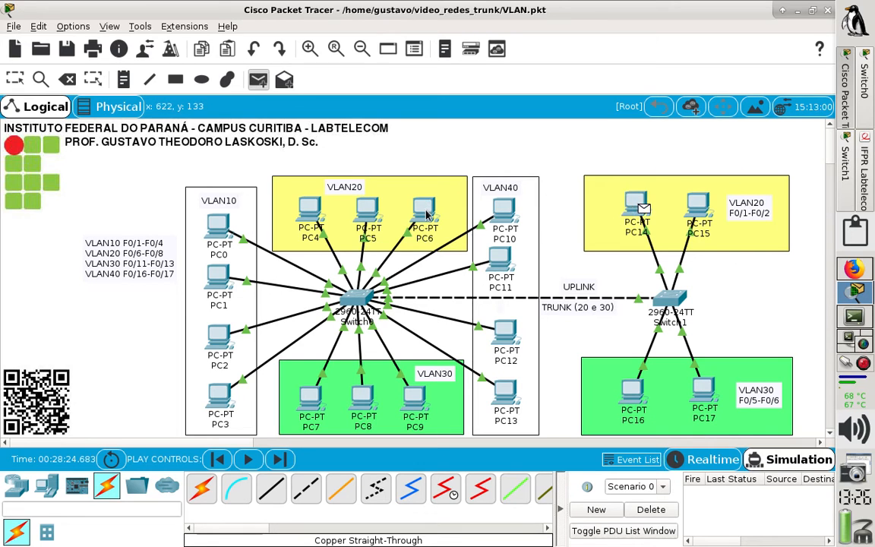
left_click(426, 214)
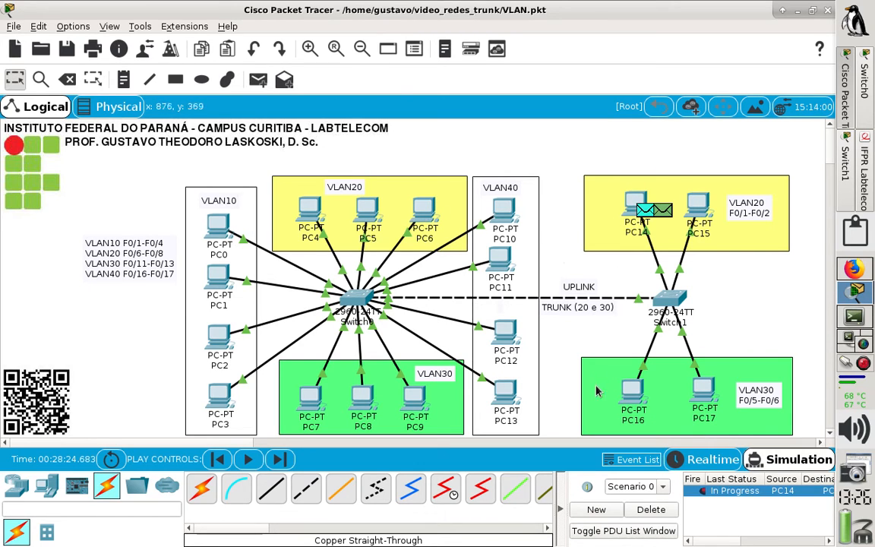
Step the simulation forward to follow PC14's ARP request through Switch1 and Switch0 to the VLAN20 PCs, inspecting the packet at each switch
left_click(280, 459)
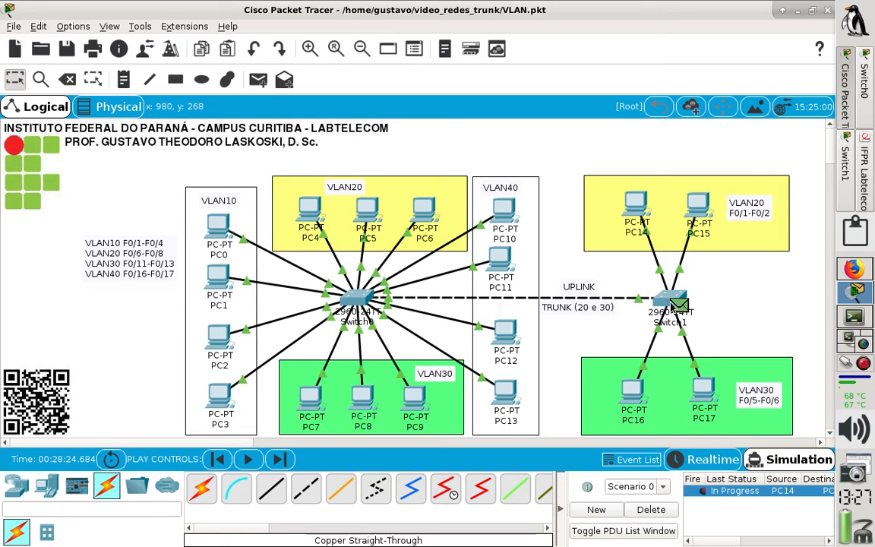
mouse_move(673, 302)
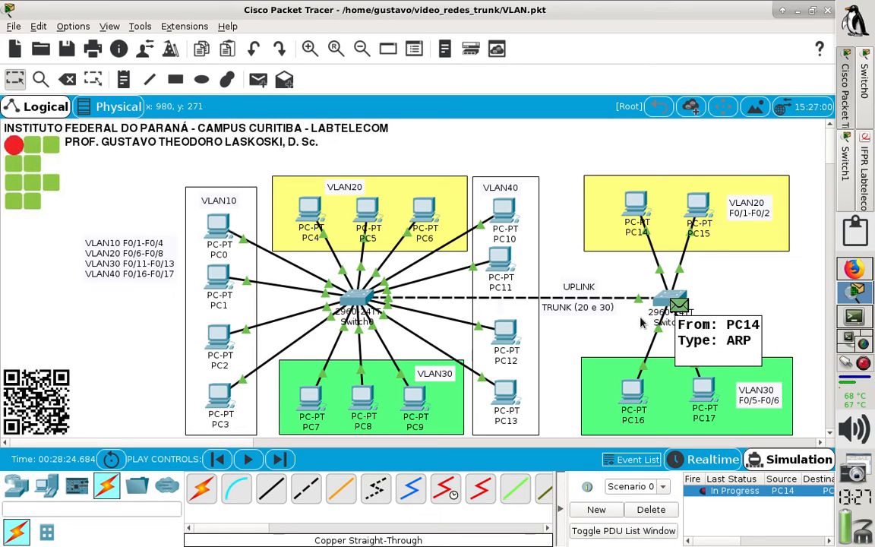
left_click(280, 460)
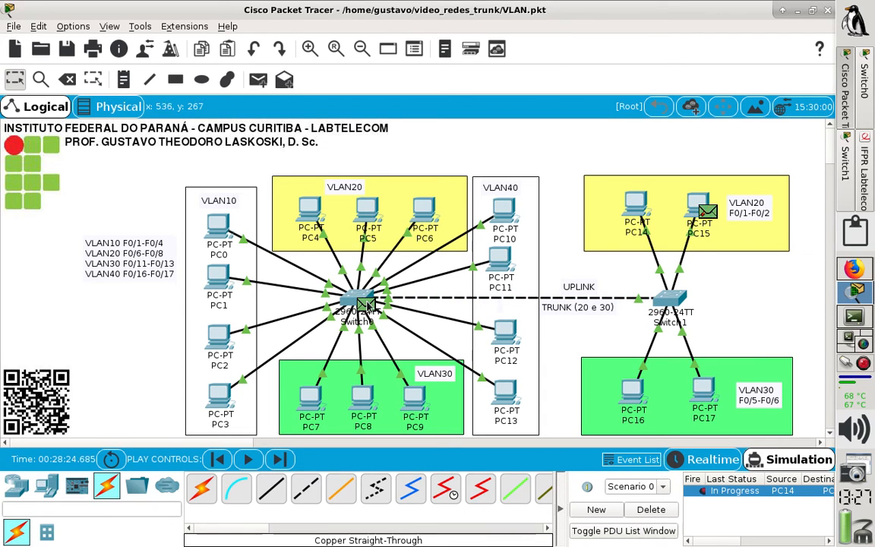
mouse_move(368, 306)
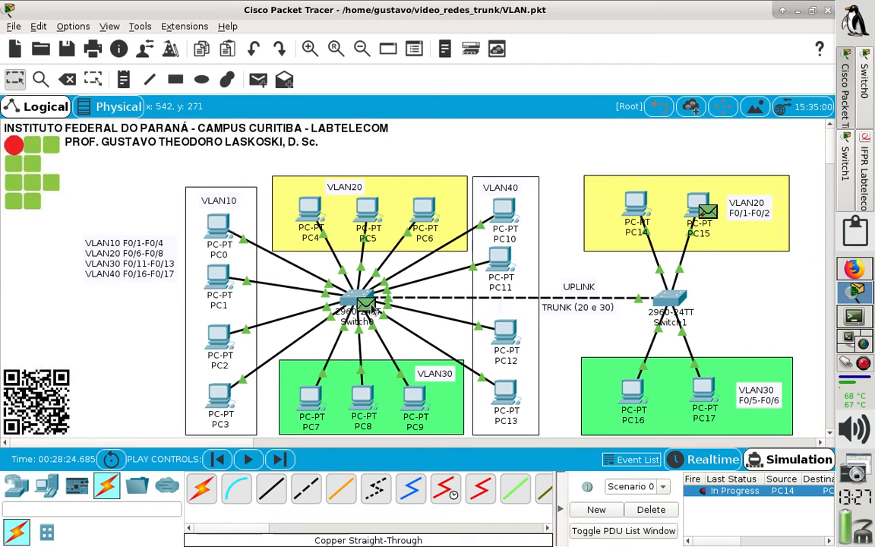
mouse_move(370, 311)
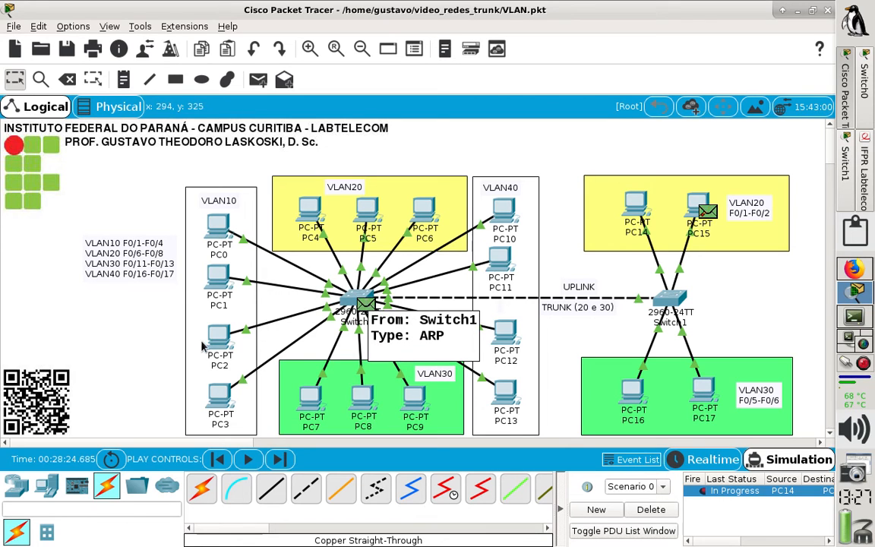
left_click(280, 458)
left_click(280, 459)
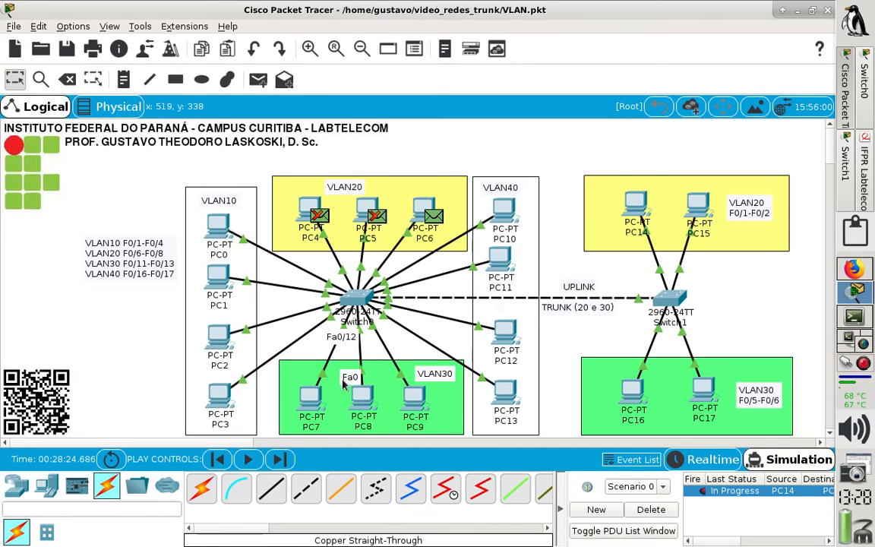
Step PC6's ARP reply back to PC14 and its ping onward to Switch1, and return to Realtime mode
left_click(281, 460)
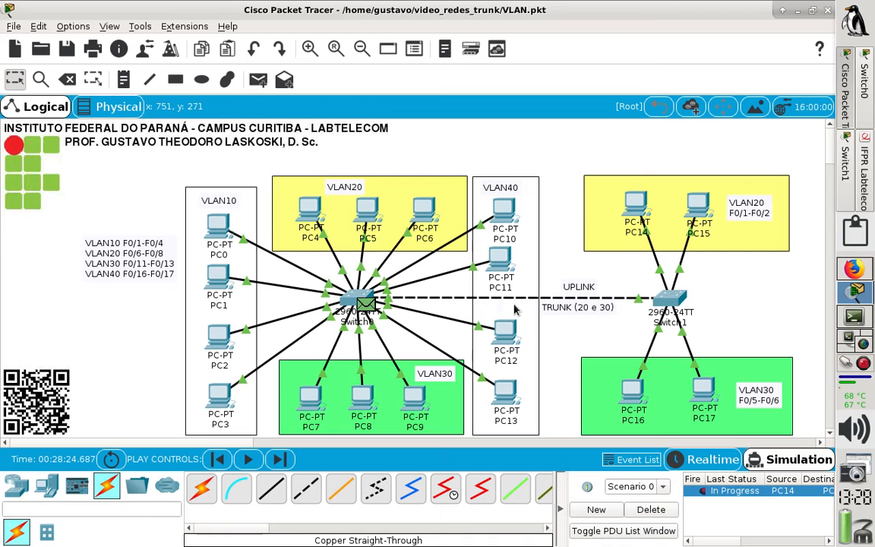
left_click(279, 459)
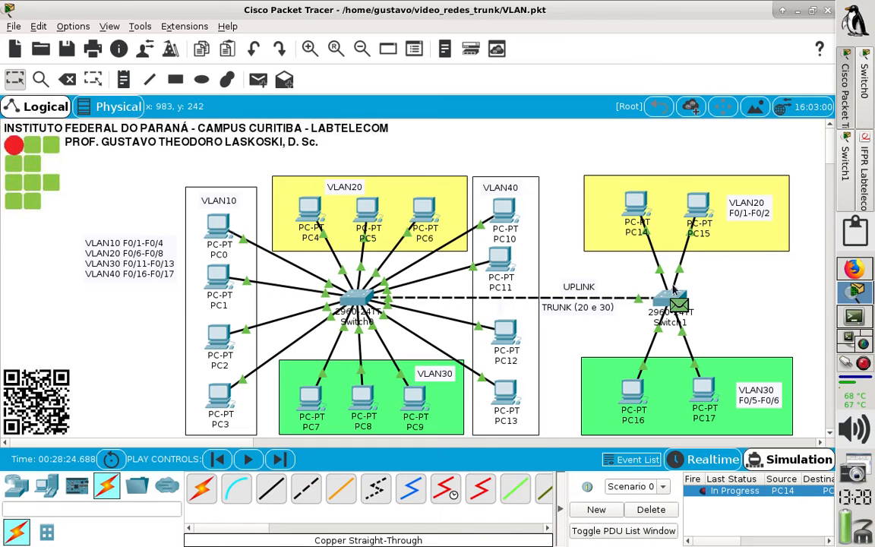
left_click(279, 459)
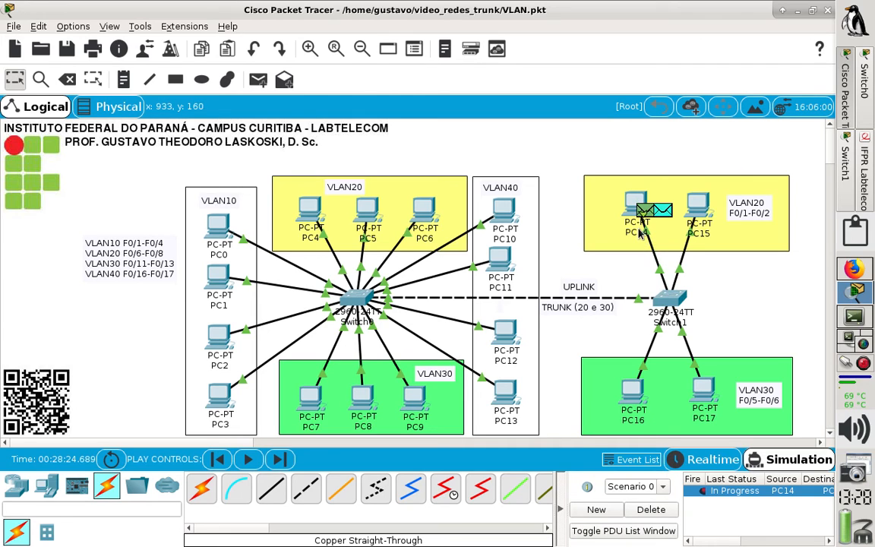
left_click(280, 458)
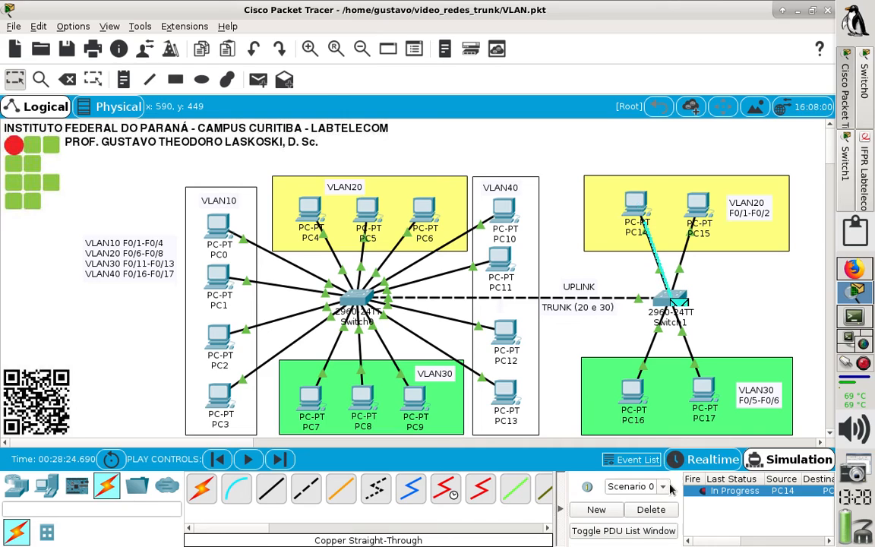
left_click(712, 461)
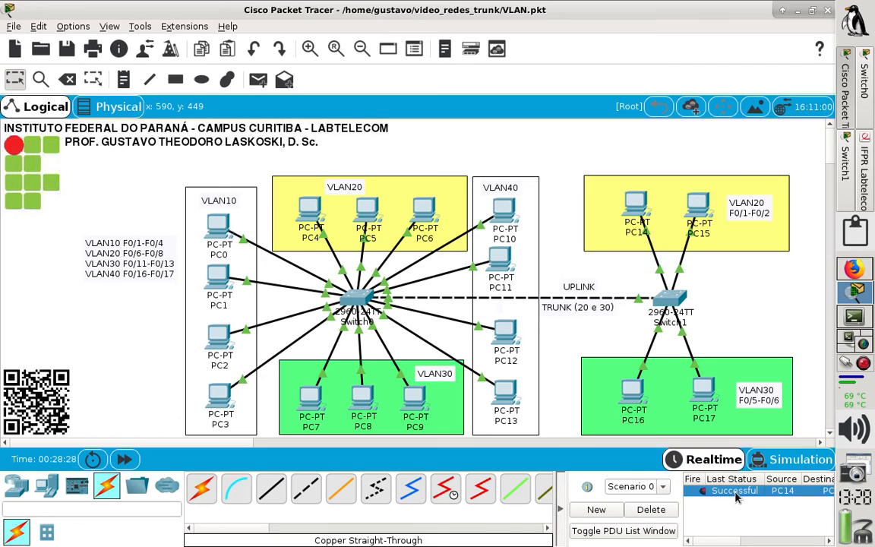
Send a simple PDU from PC4 to PC14 to test VLAN20 across the uplink
left_click(258, 79)
left_click(313, 211)
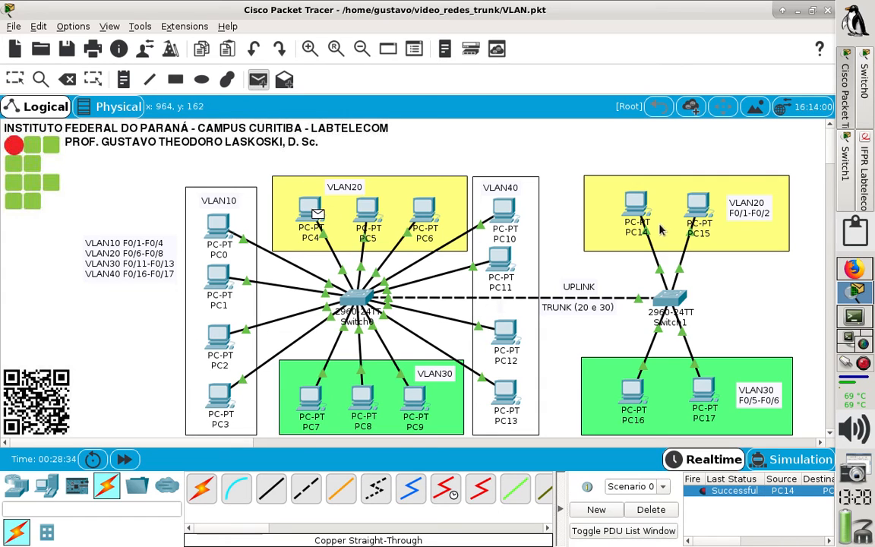
left_click(636, 215)
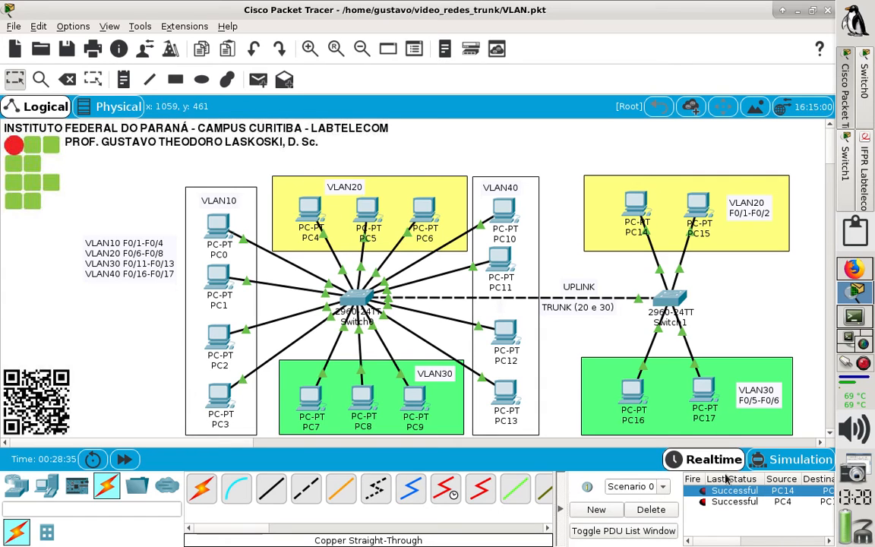
Test VLAN30 across the uplink with simple PDUs from PC9 to PC16 and from PC7 to PC17
left_click(257, 79)
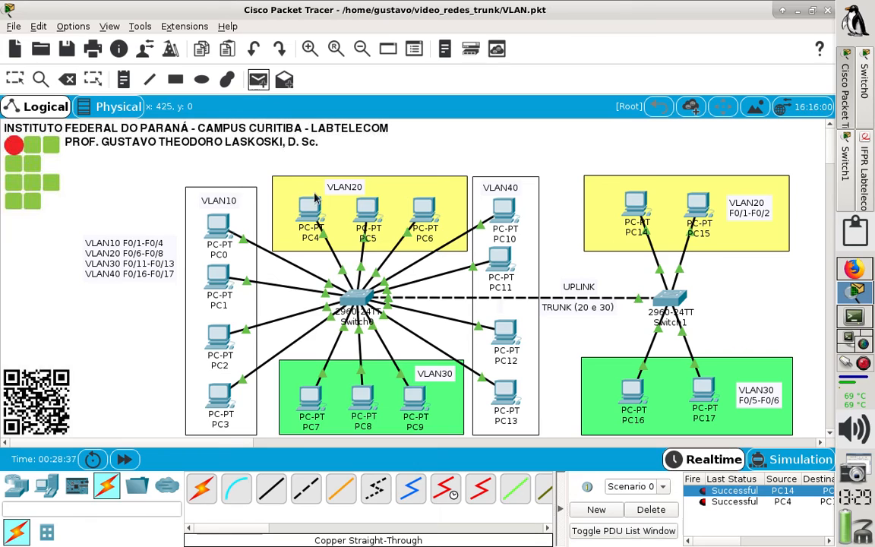
left_click(414, 407)
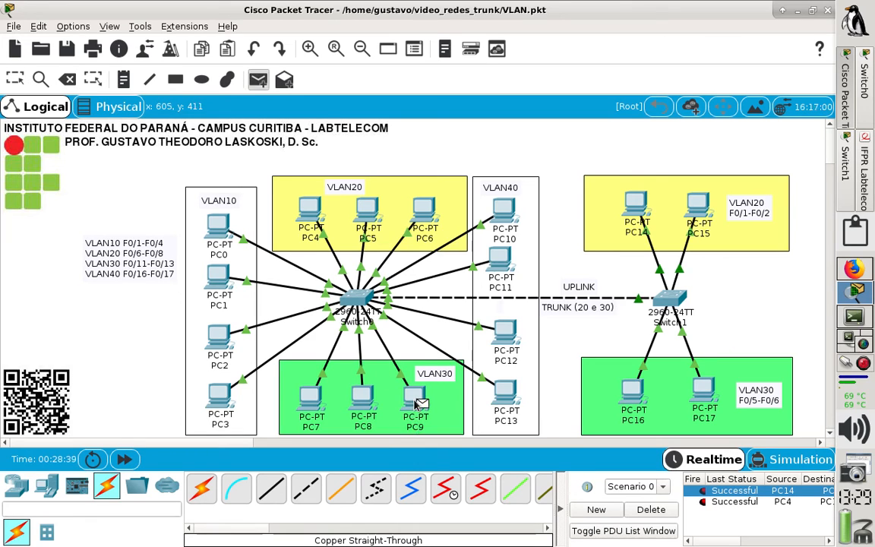
left_click(634, 395)
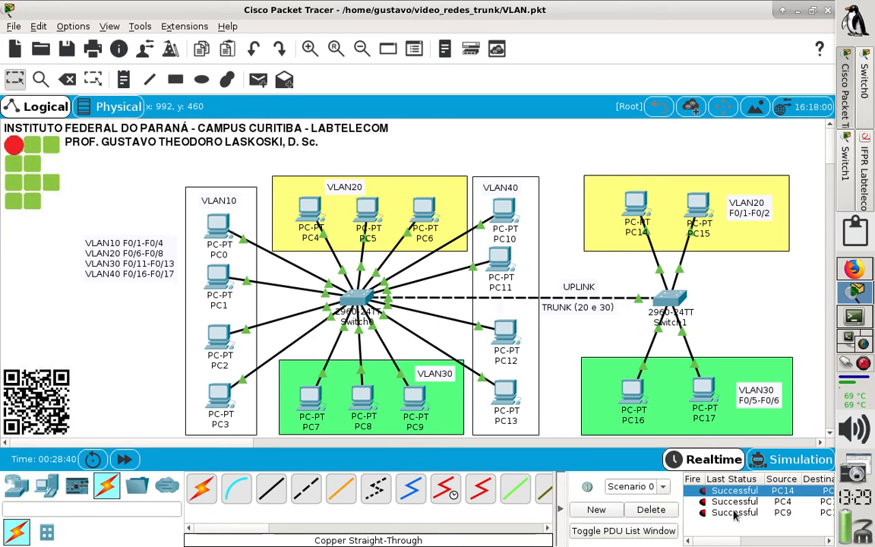
left_click(258, 80)
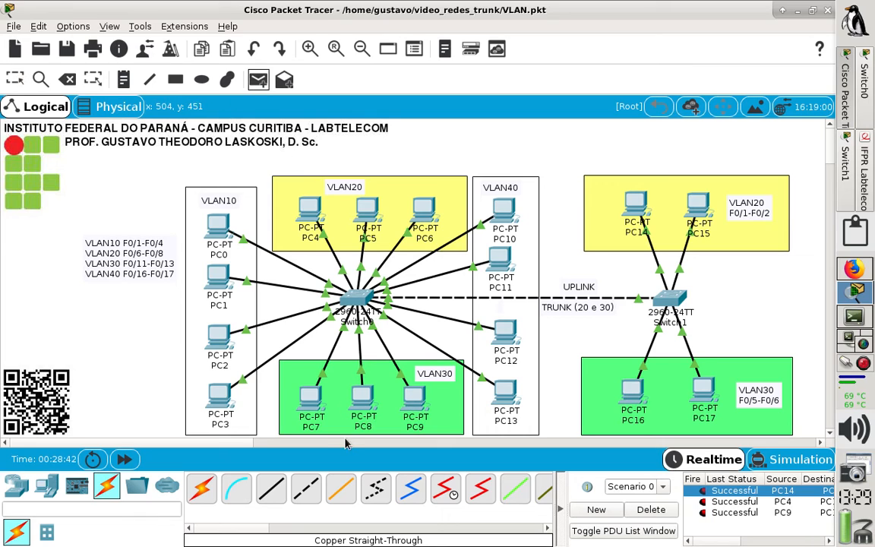
left_click(315, 403)
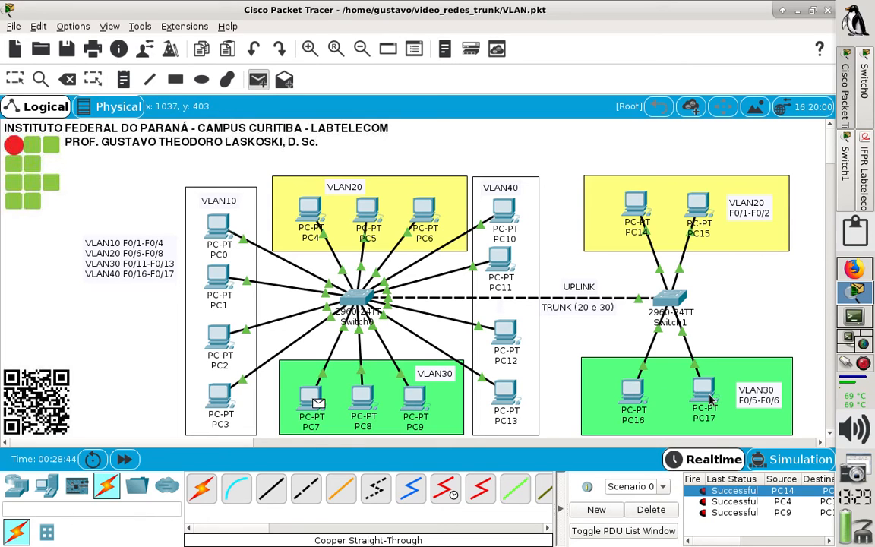
left_click(706, 395)
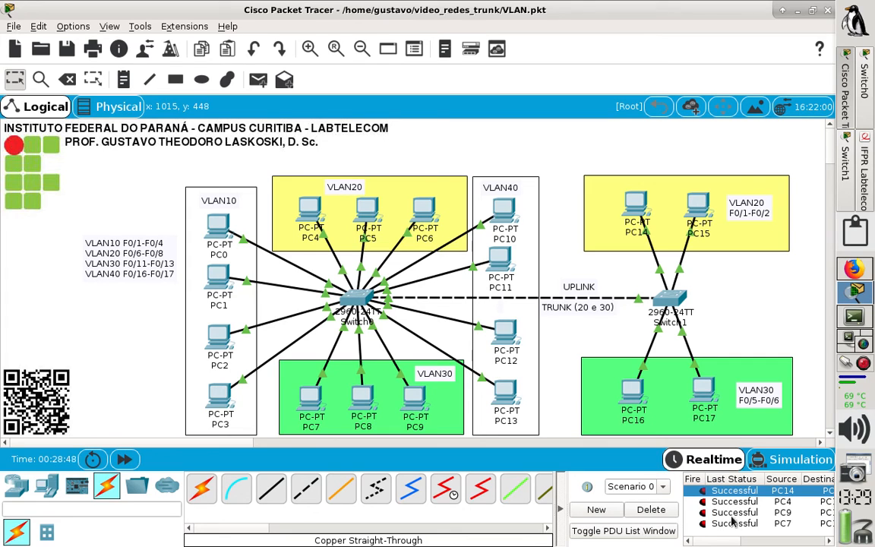
Clear the existing PDU scenario, and test between VLANs with simple PDUs from PC14 to PC16 and from PC6 to PC16
left_click(669, 513)
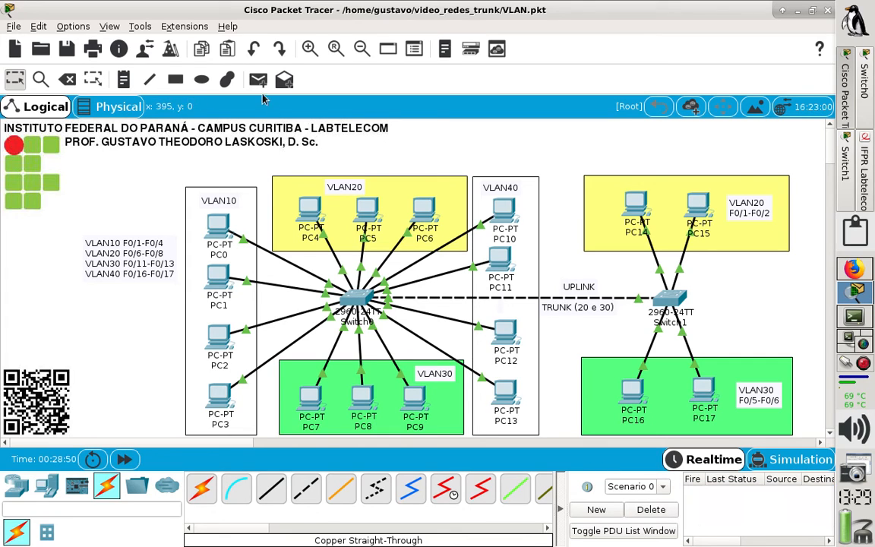
left_click(631, 206)
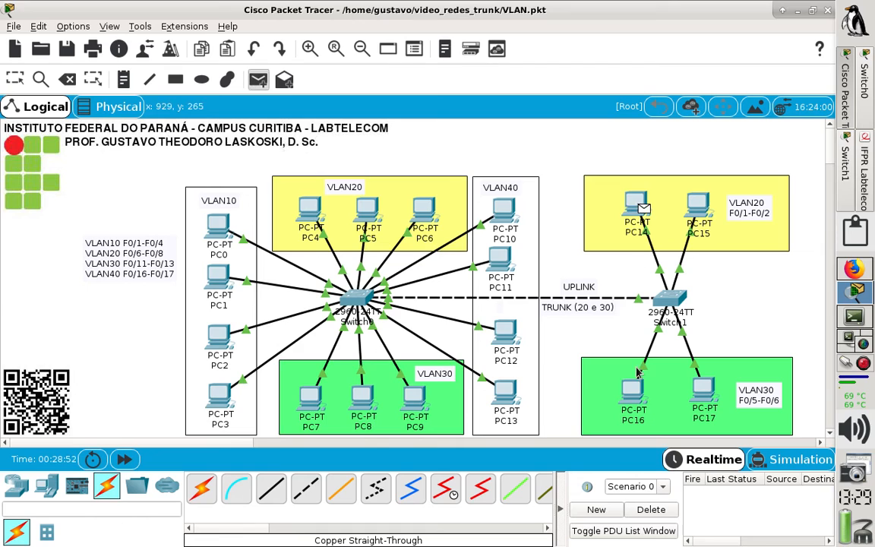
left_click(634, 397)
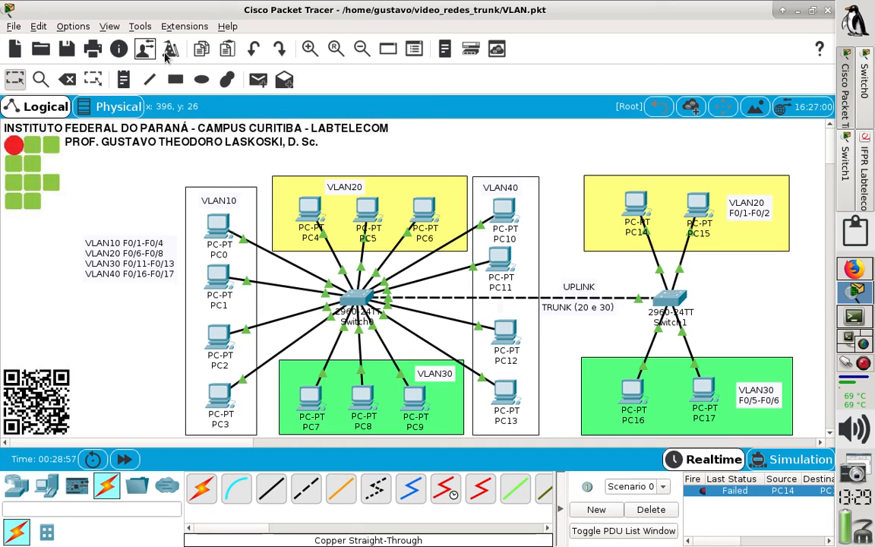
left_click(257, 79)
left_click(424, 210)
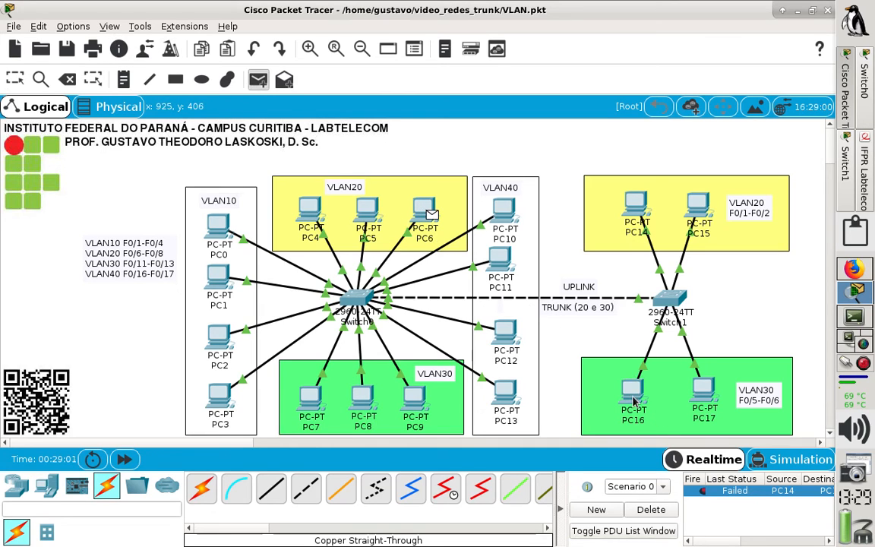
left_click(635, 396)
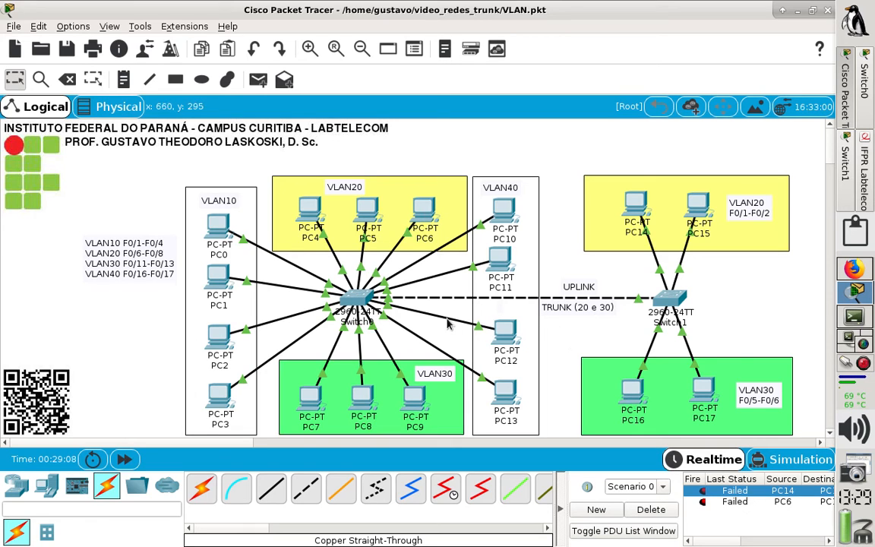
Open Switch0's CLI full screen, highlight the Gig0/1 trunk mode, and save the running configuration with wr
left_click(361, 300)
left_click(586, 82)
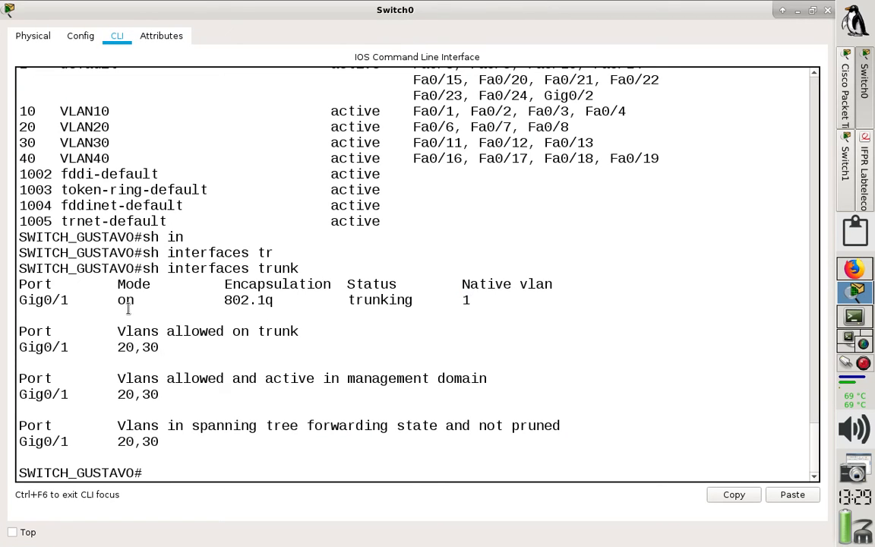
left_click_drag(118, 300, 138, 307)
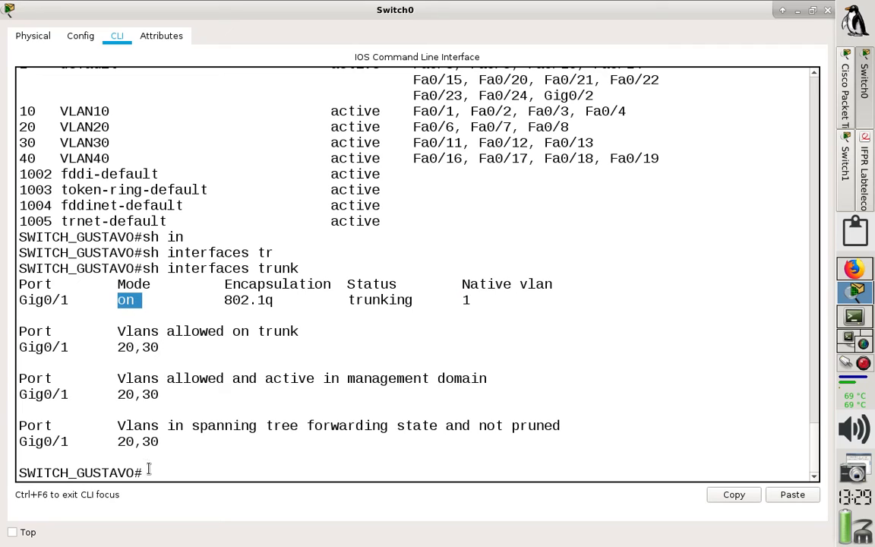
left_click(188, 470)
type("do")
key("BackSpace")
key("BackSpace")
type("wr")
key("Return")
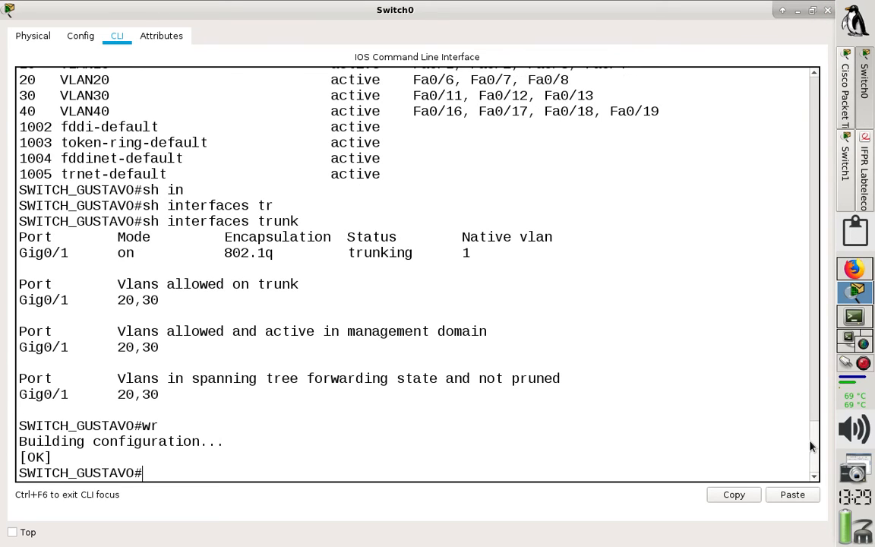
Review the trunk commands in Switch0's CLI history, highlight the GigabitEthernet0/1 line protocol messages, and close the switch window
scroll(810, 446, "up", 12)
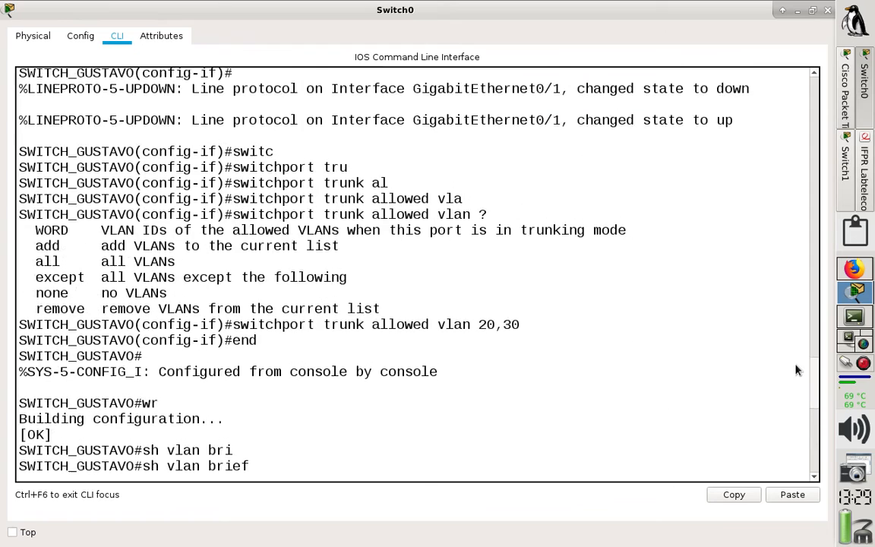
scroll(796, 370, "up", 5)
left_click_drag(742, 347, 28, 315)
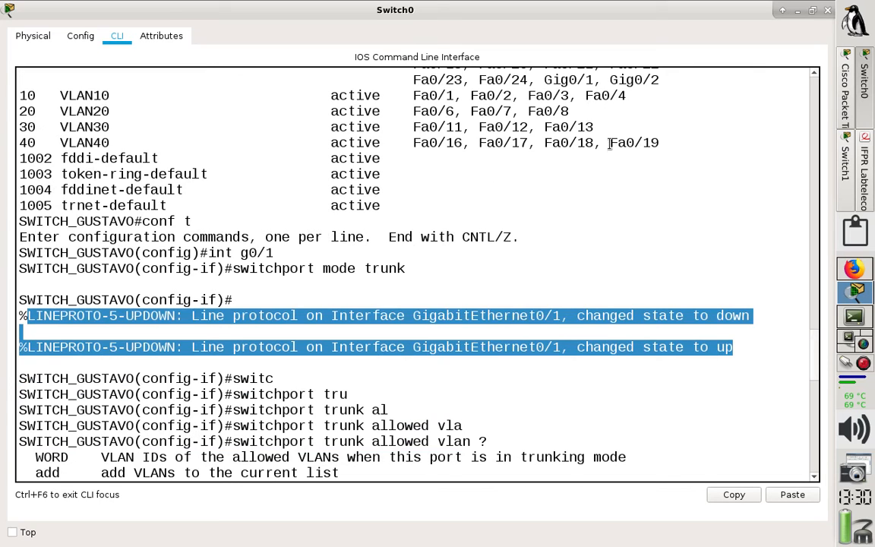
left_click(826, 11)
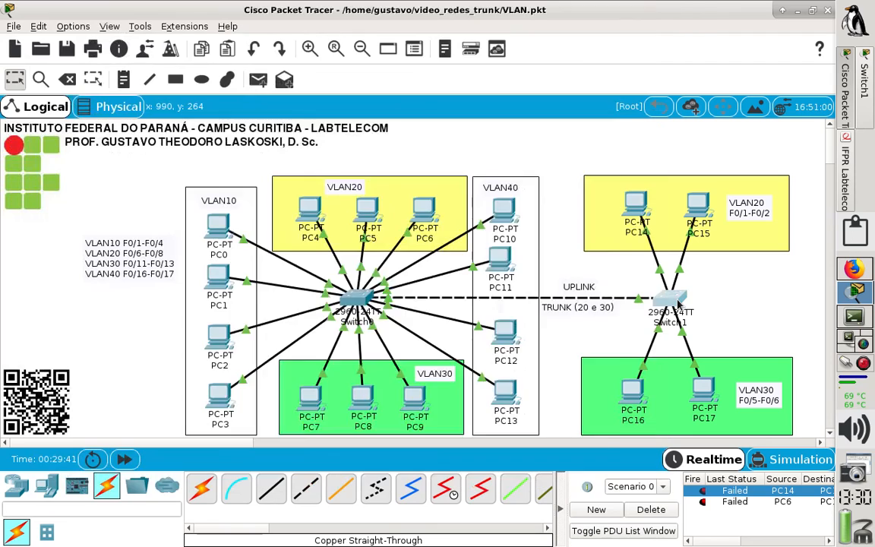
Open Switch1's CLI full screen, enter privileged mode, and list its trunk ports with sh interfaces trunk
left_click(678, 303)
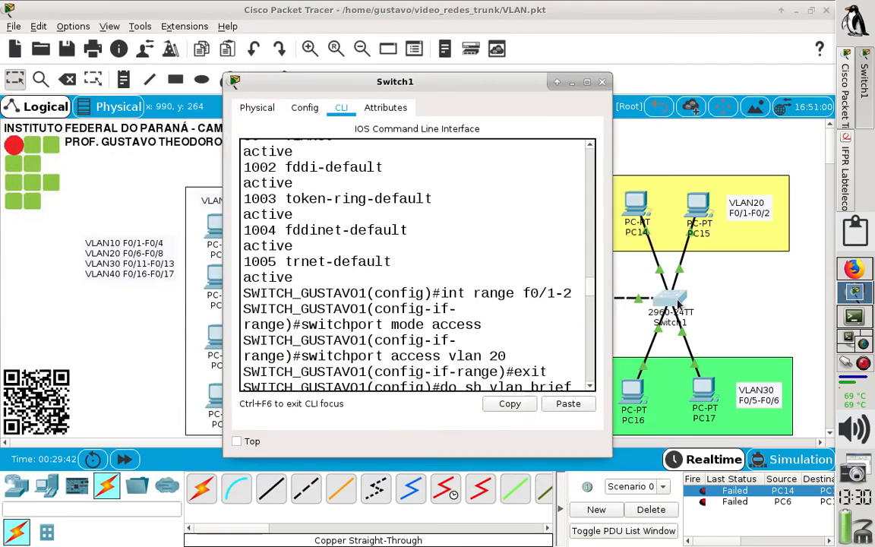
double_click(586, 76)
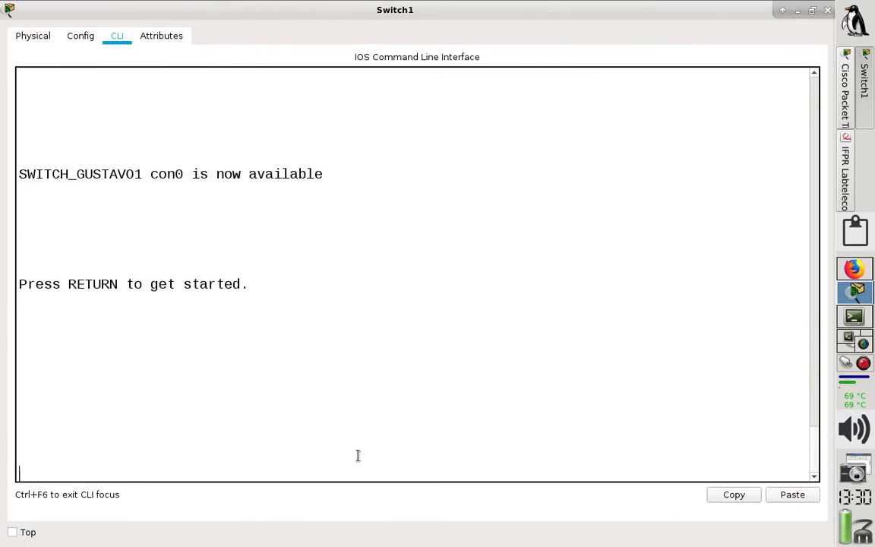
key("Return")
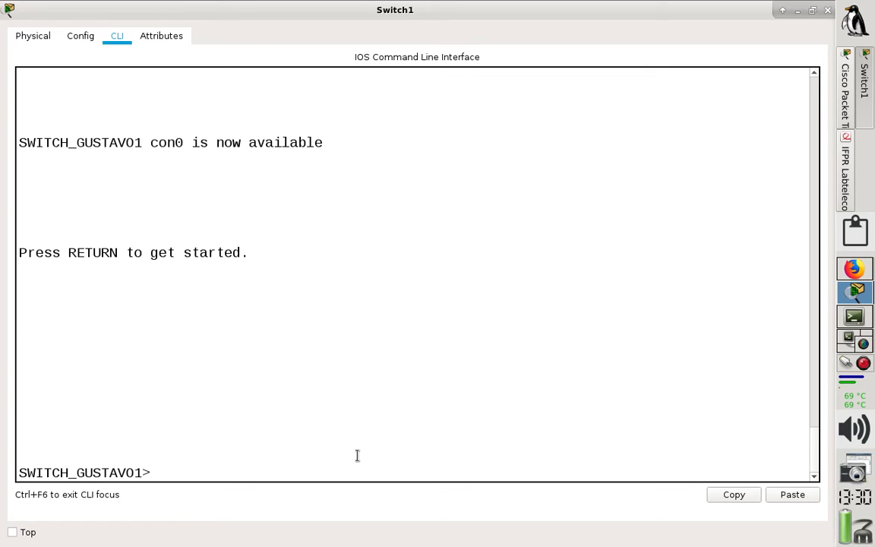
type("en")
key("Return")
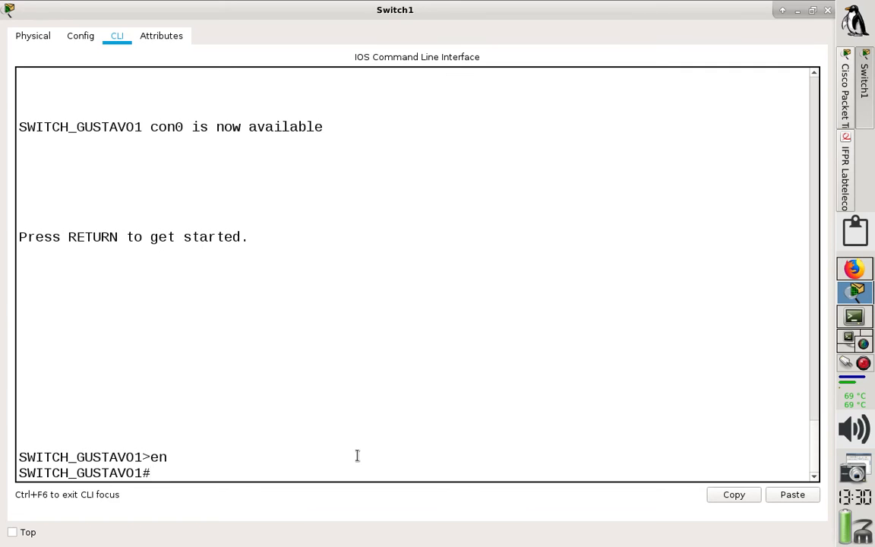
type("sh inter")
key("Tab")
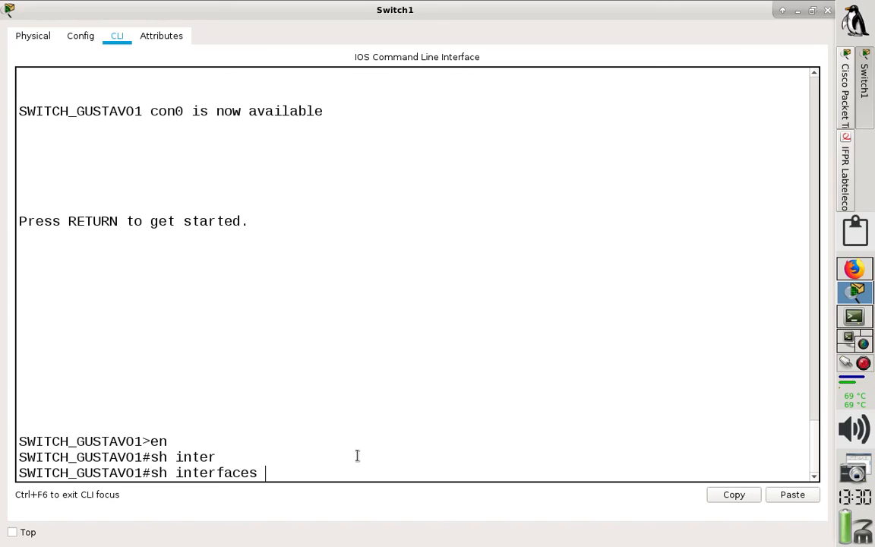
type("tru")
key("Tab")
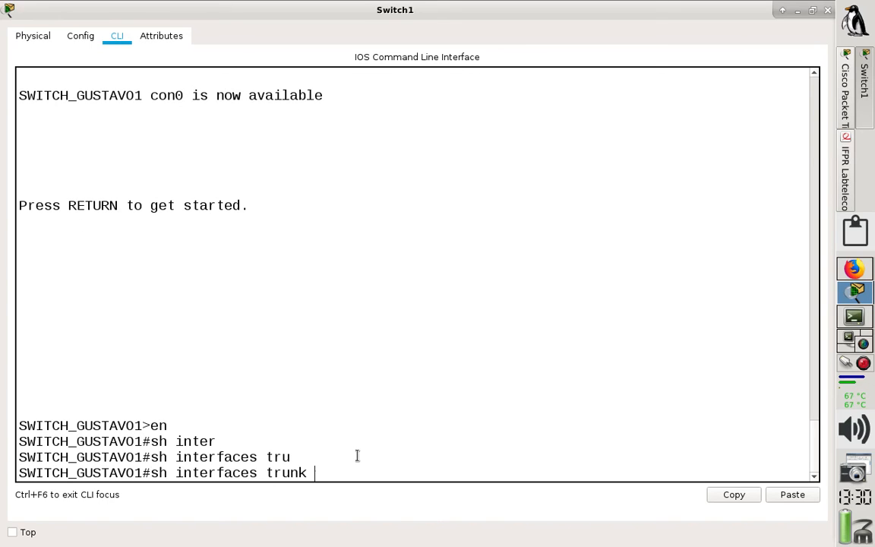
key("Return")
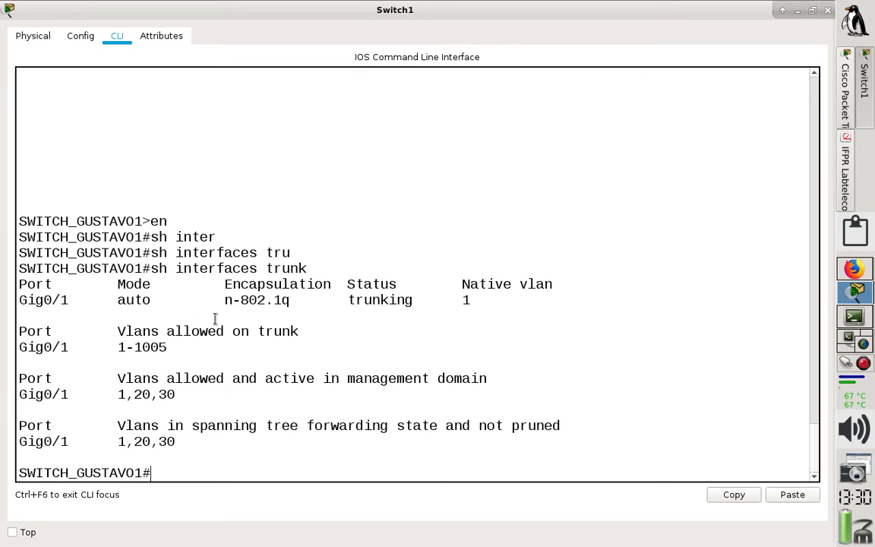
Highlight the Gig0/1 trunk mode and its allowed and active VLANs in Switch1's trunk listing
left_click_drag(118, 301, 151, 301)
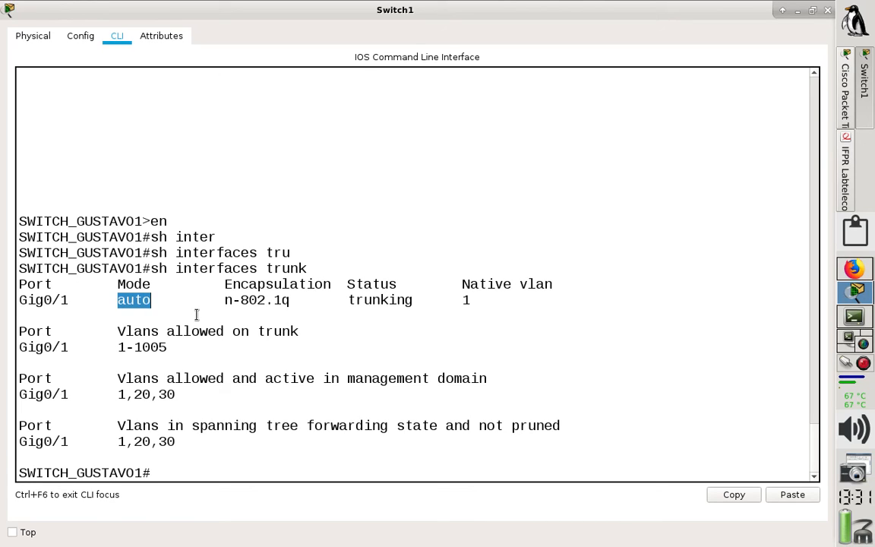
left_click(117, 300)
left_click_drag(116, 300, 155, 301)
left_click_drag(118, 394, 181, 392)
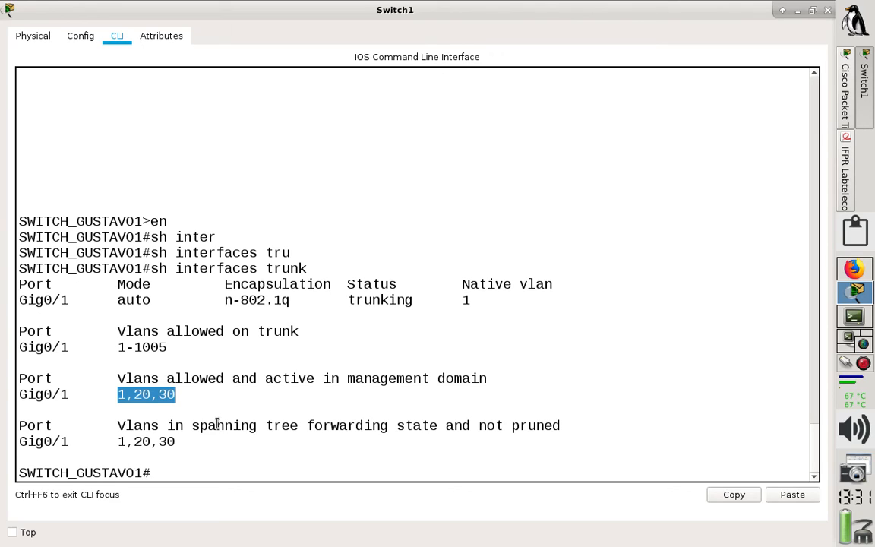
List Switch1's VLANs and their port assignments with sh vlan brief
left_click(172, 474)
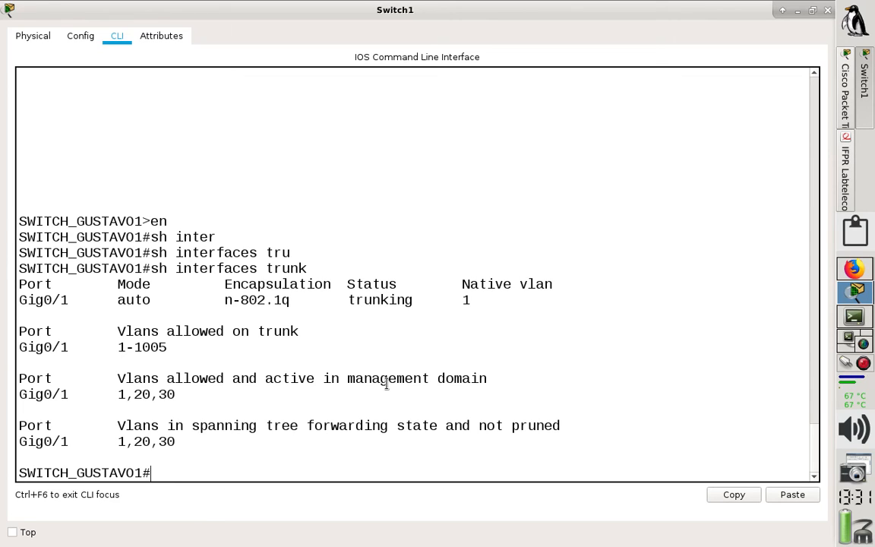
type("sh vla")
key("Tab")
type("b")
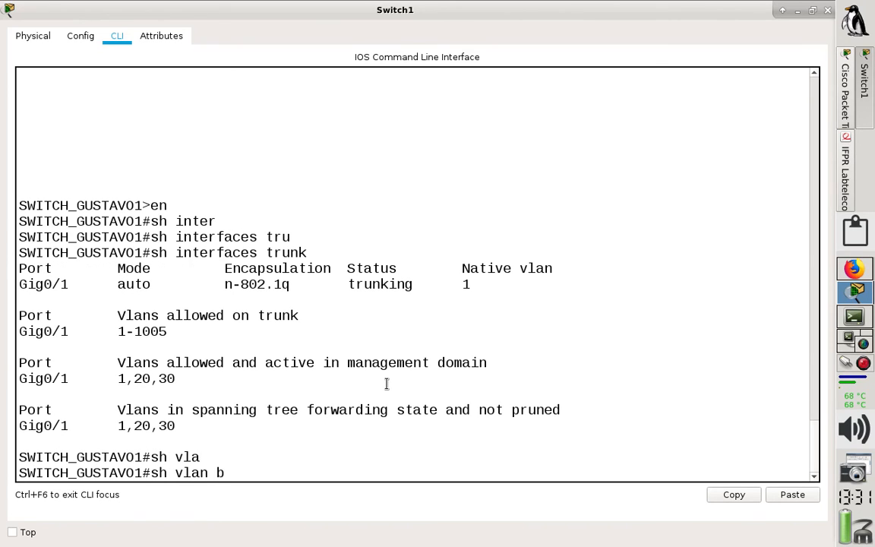
type("r")
key("Tab")
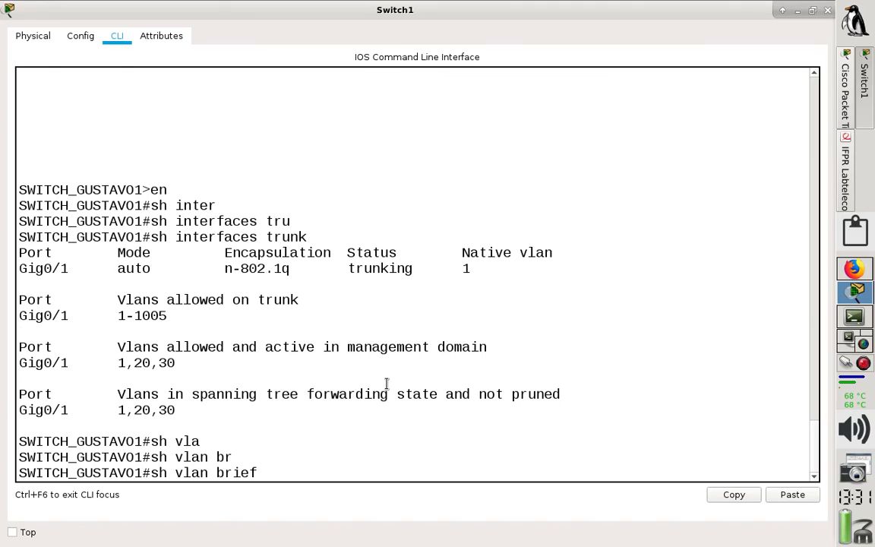
key("Return")
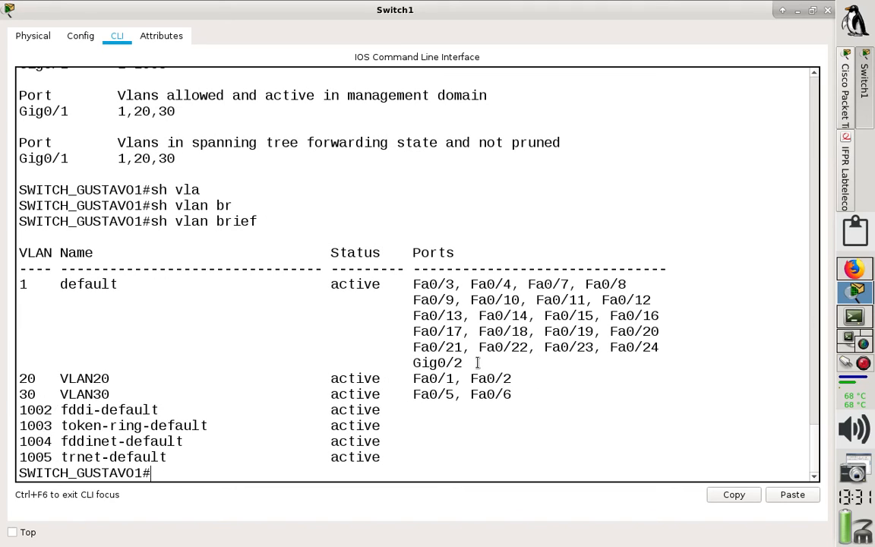
Examine the default, VLAN20 and VLAN30 port entries in Switch1's VLAN table, comparing them with the trunk listing above
left_click_drag(469, 362, 447, 363)
left_click_drag(340, 344, 14, 262)
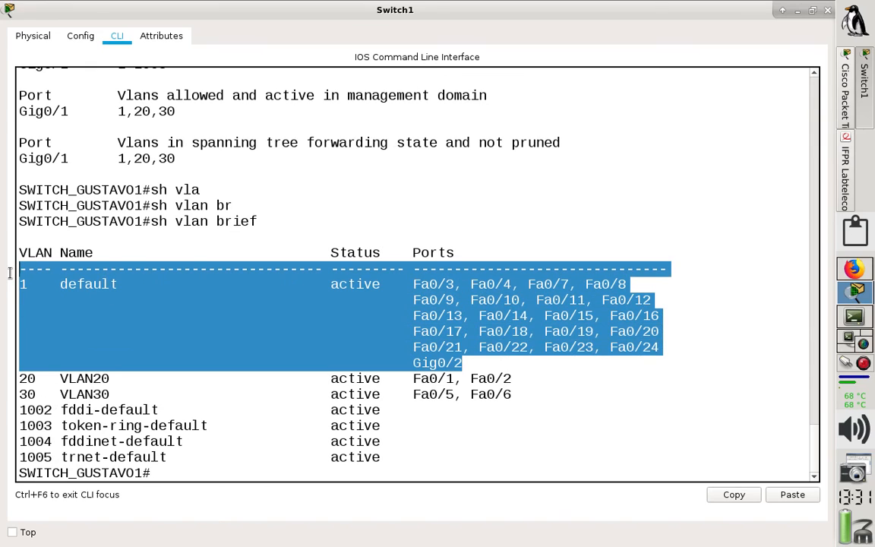
left_click_drag(516, 396, 1, 282)
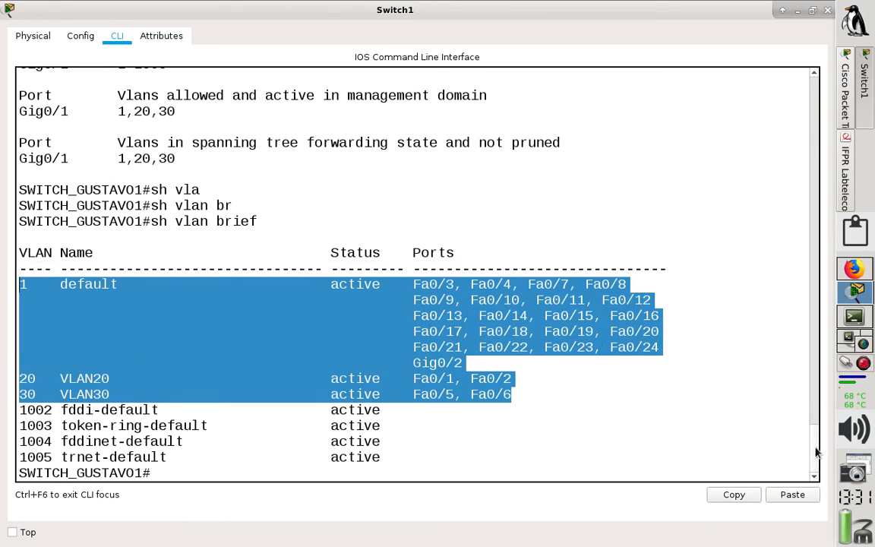
scroll(814, 448, "up", 3)
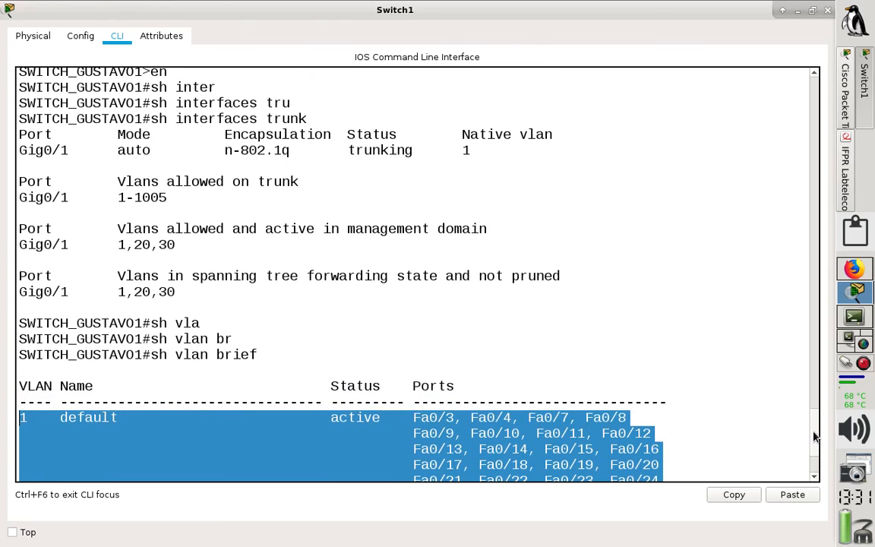
scroll(729, 401, "down", 3)
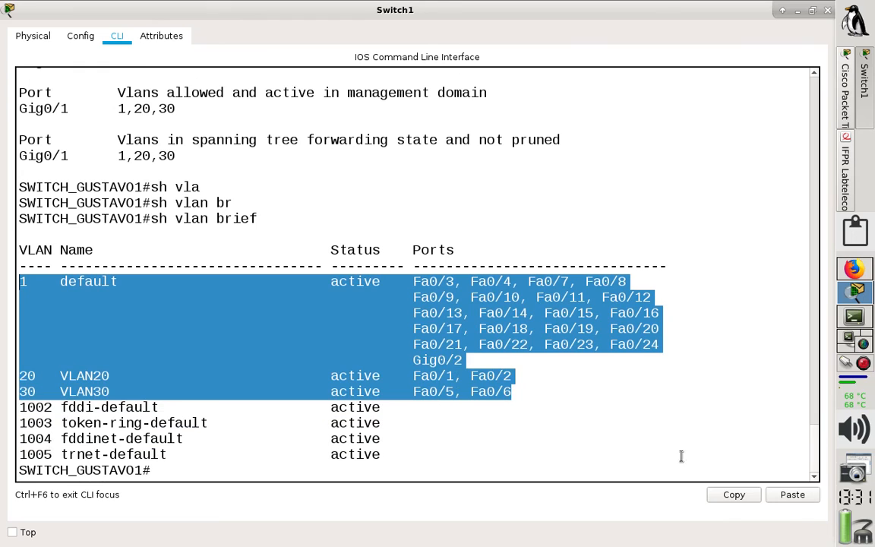
left_click(678, 453)
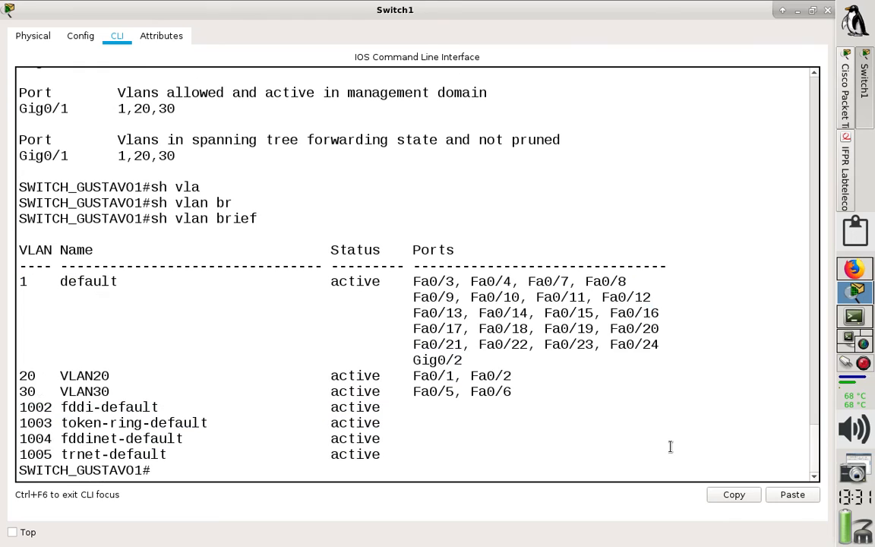
Switch to the terminal, highlight switchport trunk allowed vlan 20,30 in notes.txt, and return to Packet Tracer
left_click(852, 323)
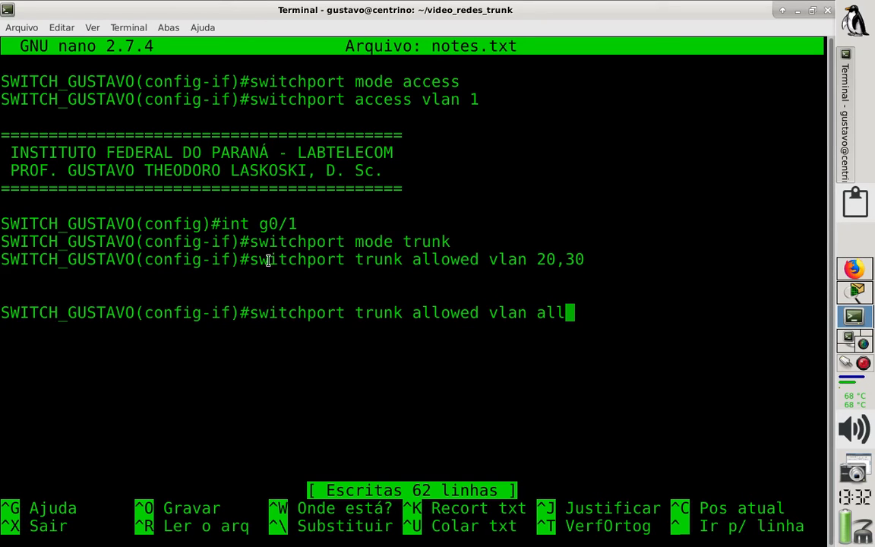
left_click_drag(254, 261, 586, 259)
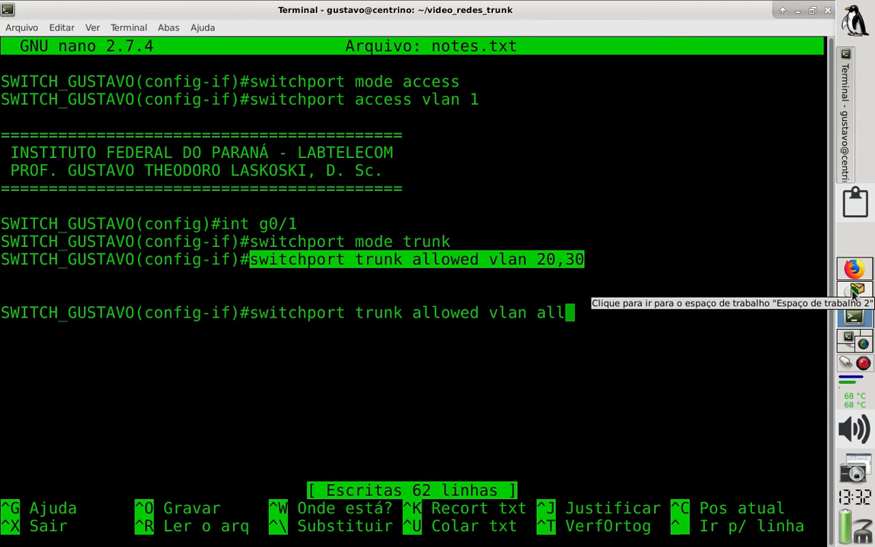
left_click(854, 295)
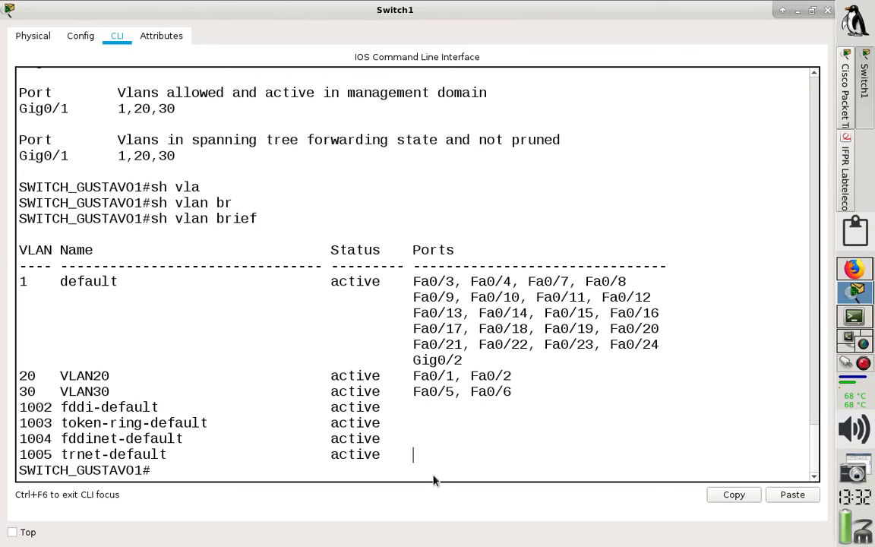
Highlight show vlan brief in question 2 of the worksheet PDF and the VLAN20 and VLAN30 rows in Switch1's VLAN table
left_click(845, 184)
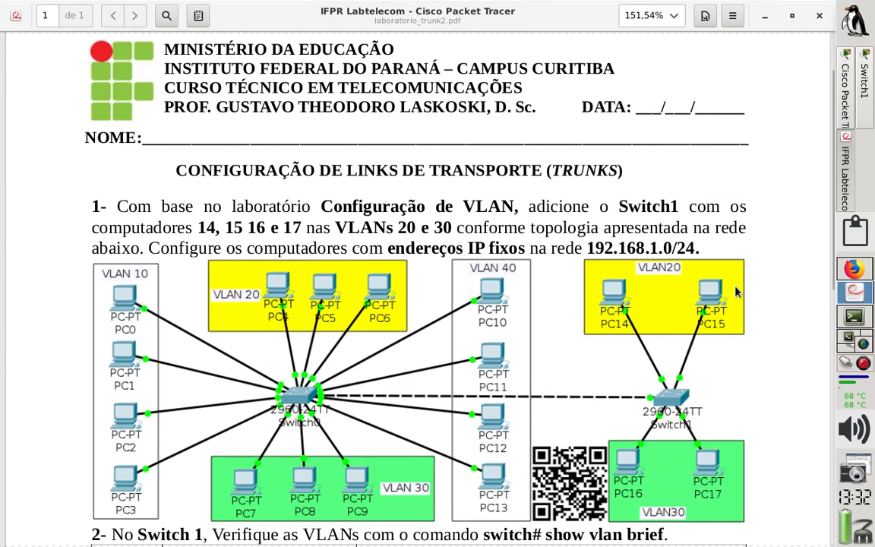
scroll(735, 291, "down", 4)
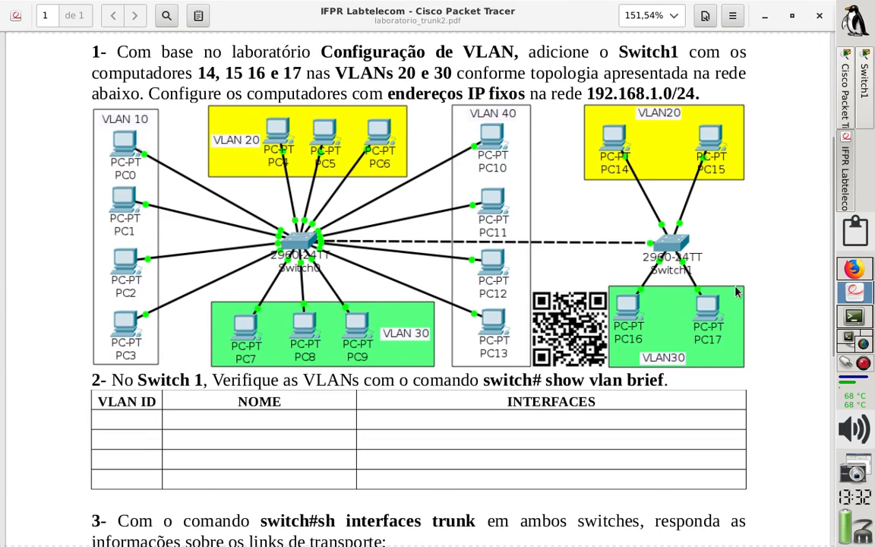
scroll(735, 292, "down", 1)
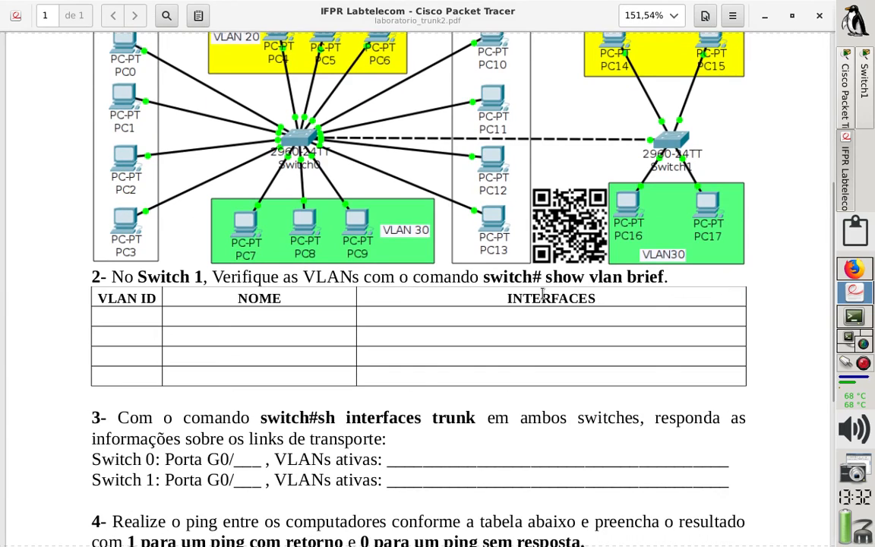
left_click_drag(542, 277, 684, 267)
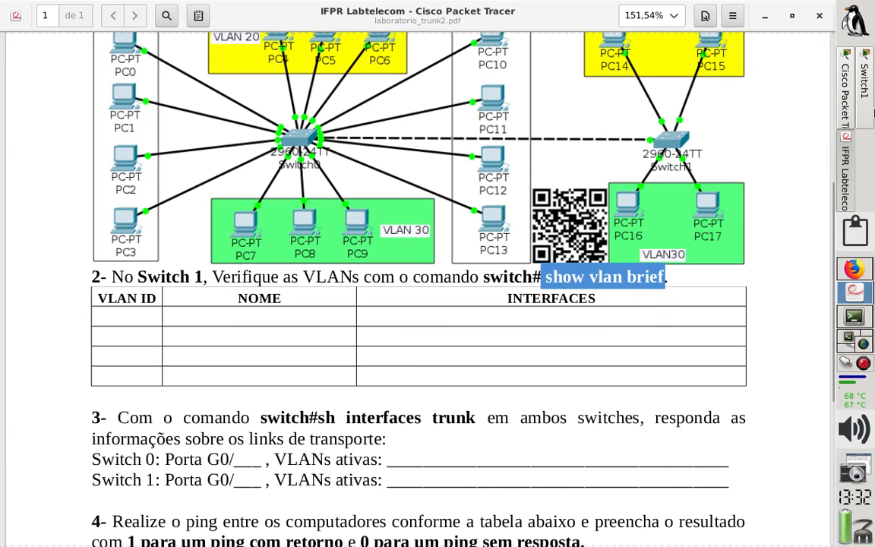
left_click(869, 114)
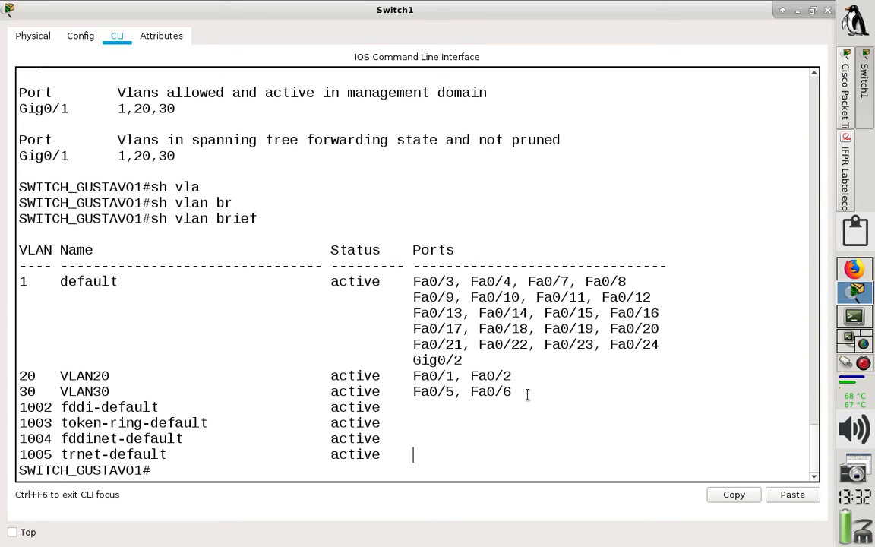
left_click_drag(515, 393, 6, 382)
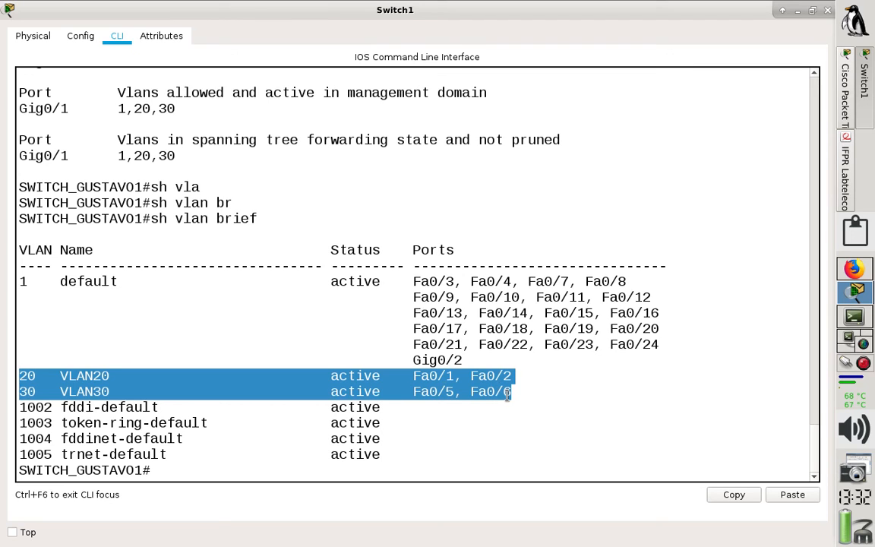
Return to the worksheet and highlight question 3's Switch 0 blanks for the port number and active VLANs
left_click(843, 182)
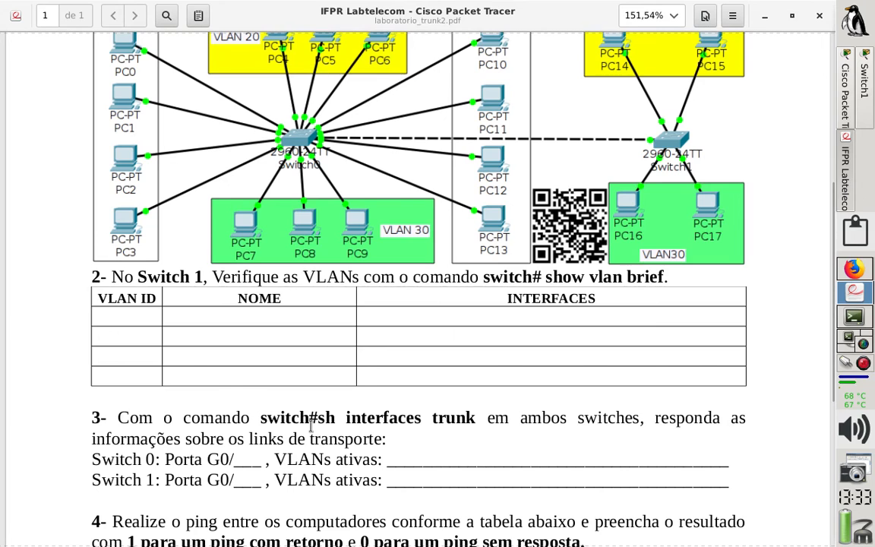
scroll(310, 427, "down", 3)
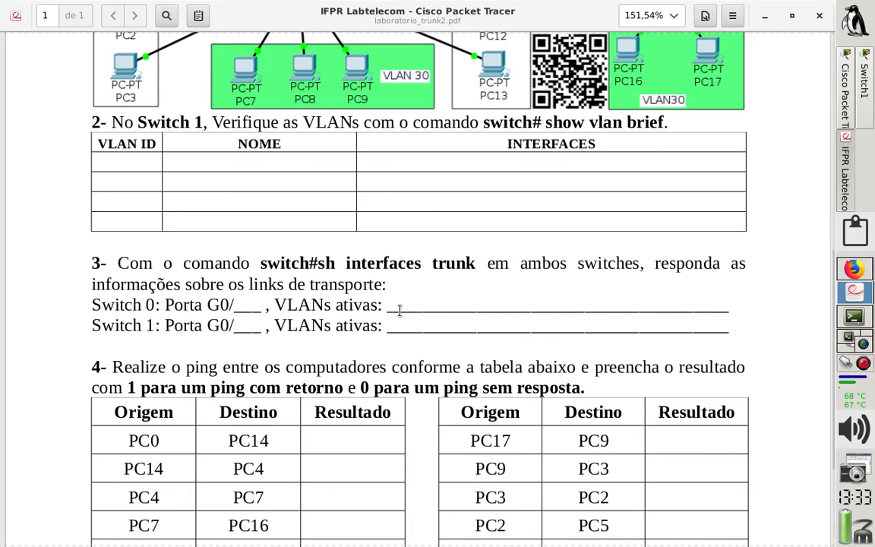
left_click_drag(235, 304, 262, 305)
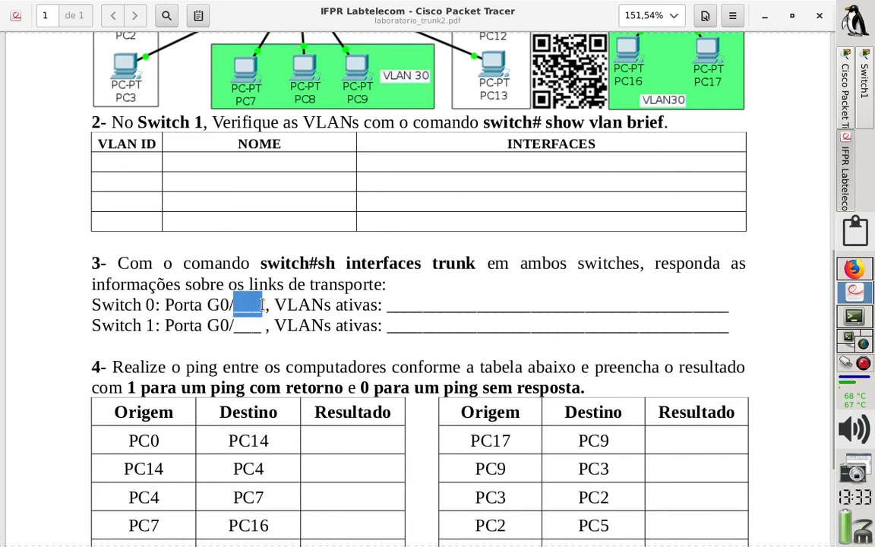
left_click_drag(387, 305, 756, 298)
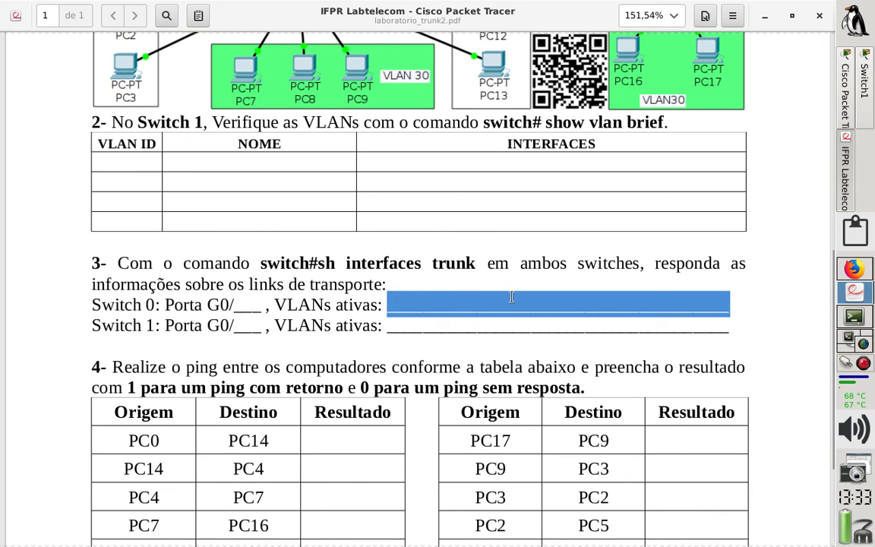
Open Switch0's command line in Packet Tracer and highlight sh interfaces trunk and the allowed and active VLANs in its listing
left_click(846, 103)
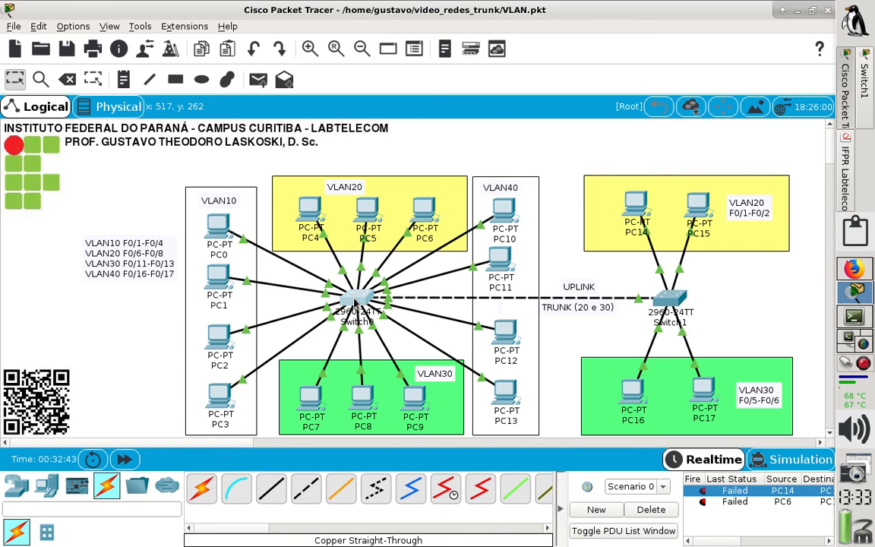
left_click(357, 298)
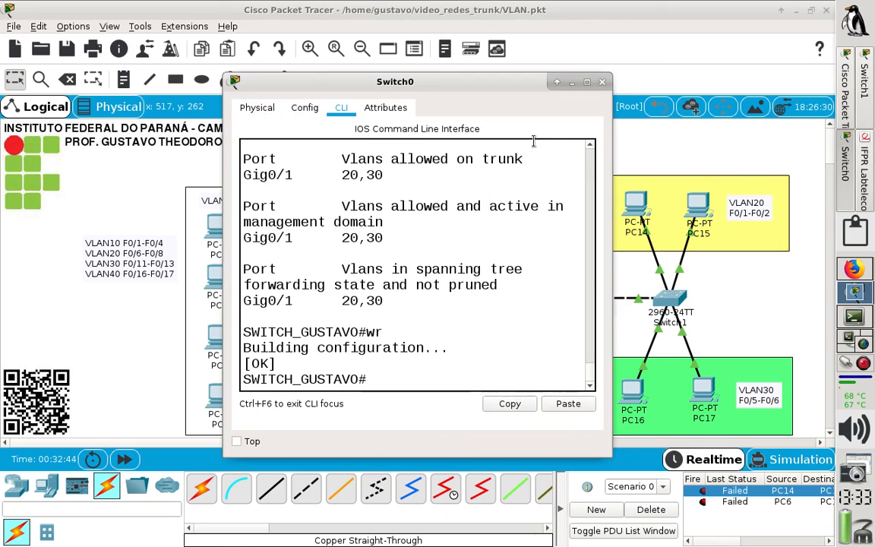
left_click(587, 81)
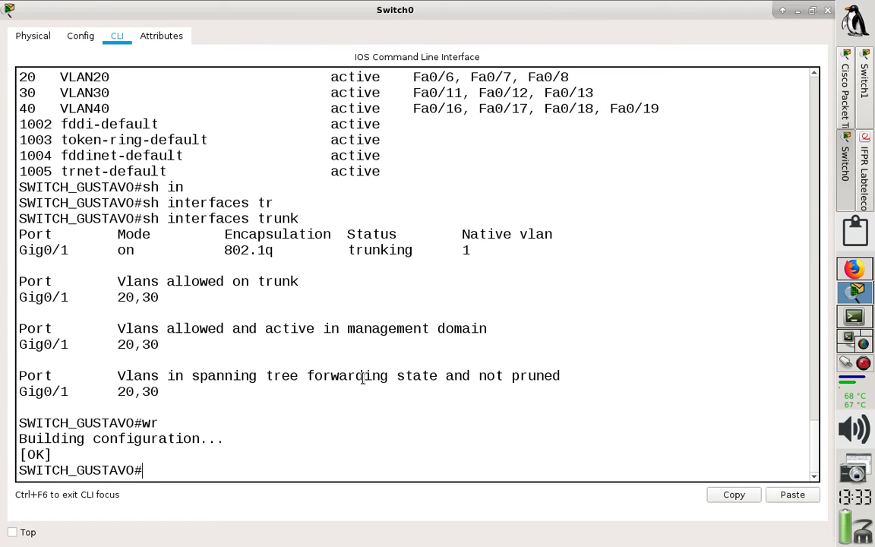
left_click_drag(142, 219, 298, 219)
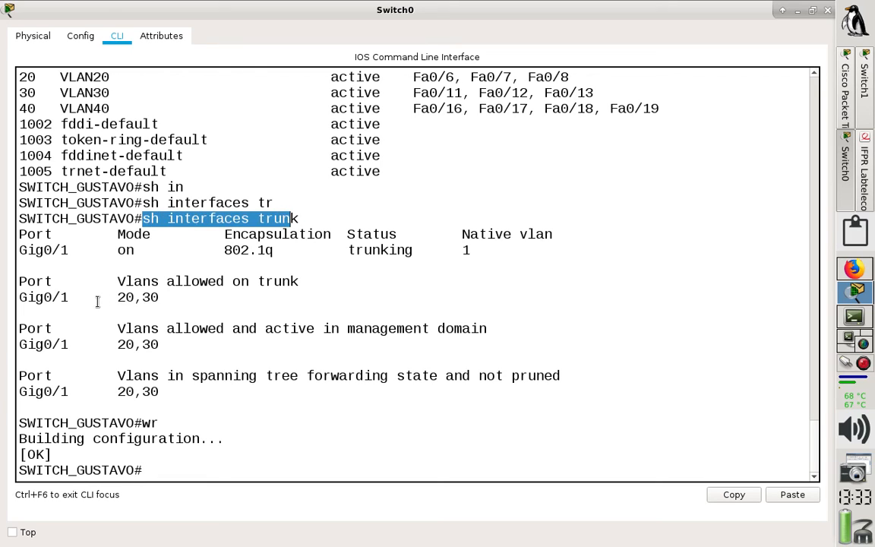
left_click_drag(118, 297, 130, 297)
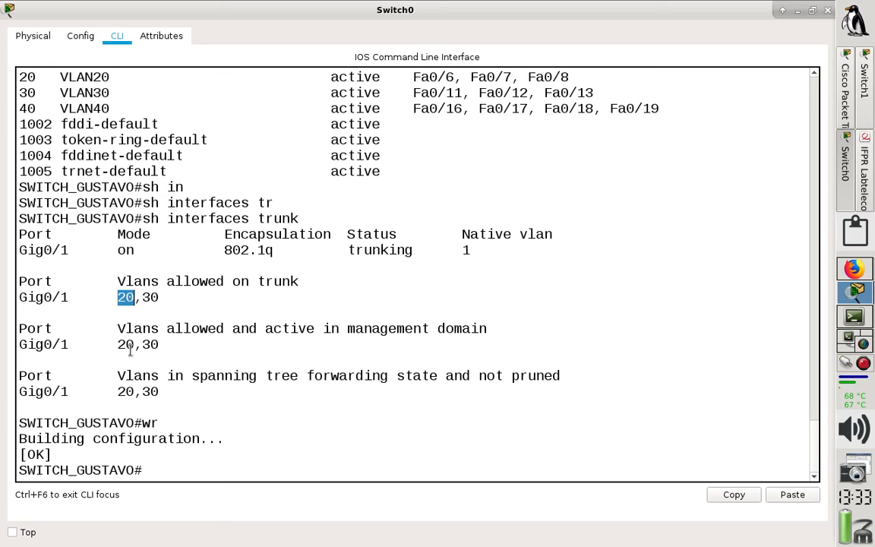
left_click_drag(117, 343, 159, 344)
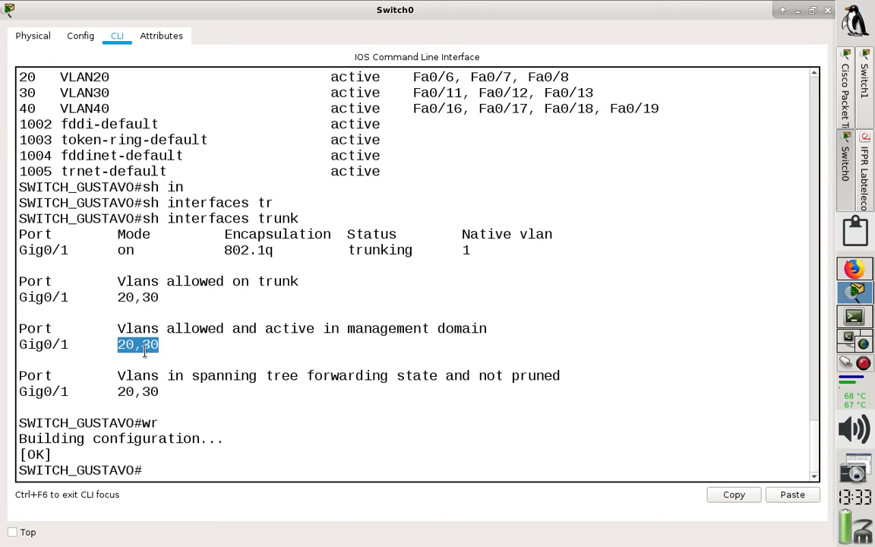
Run sh interfaces trunk on Switch1 and highlight Gig0/1's active VLANs and trunk mode
left_click(866, 90)
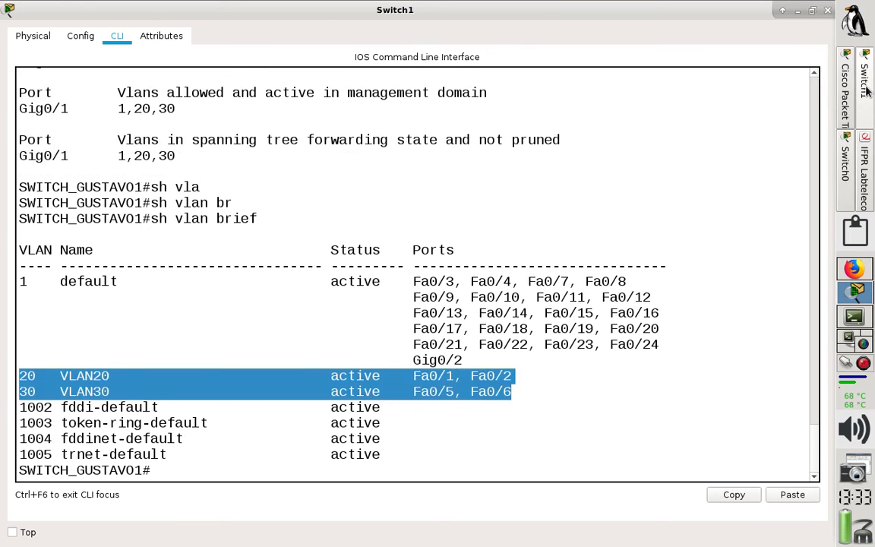
left_click(199, 472)
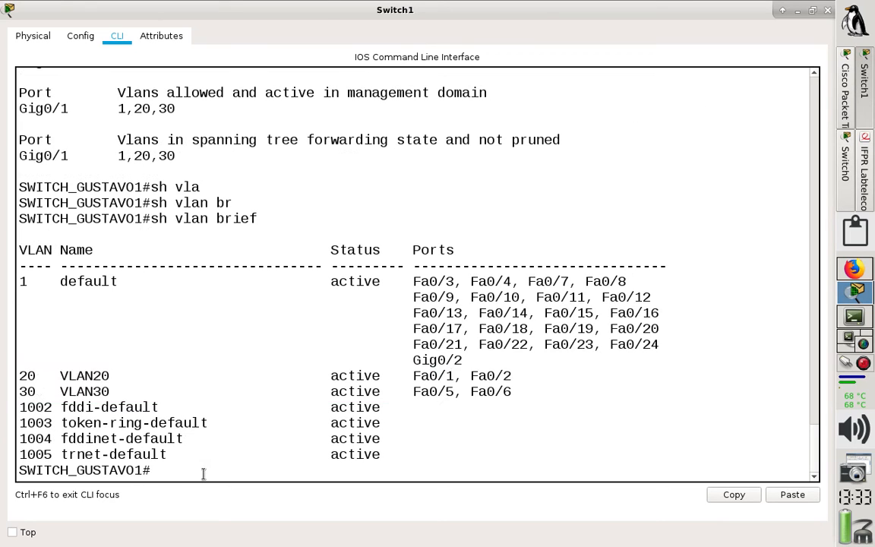
key("Up")
key("Up")
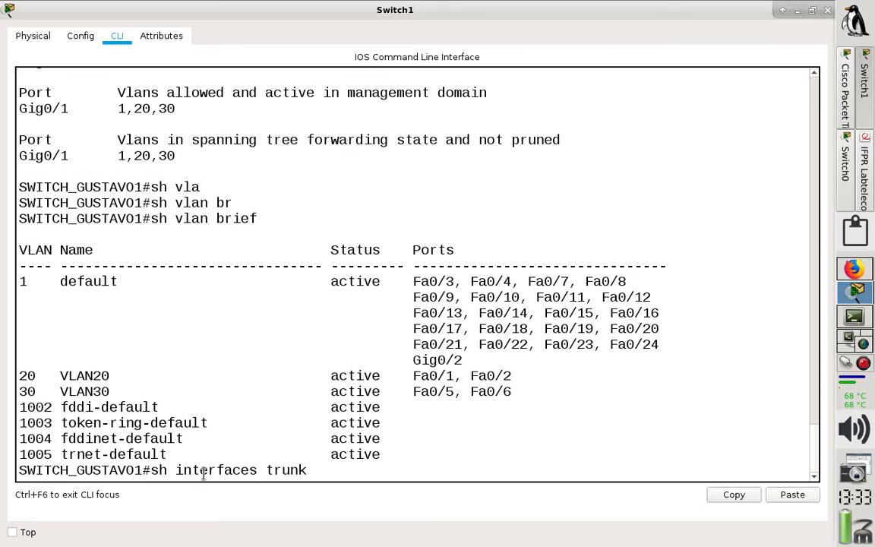
key("Return")
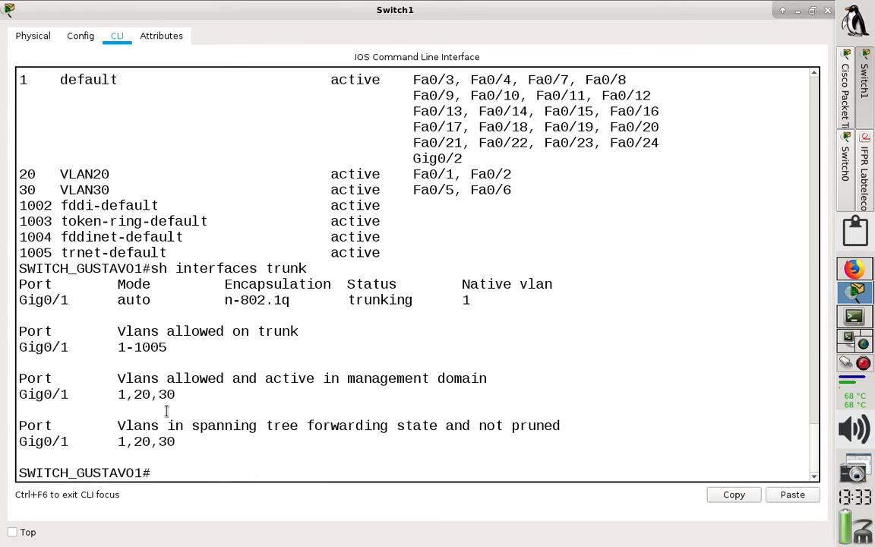
left_click_drag(118, 394, 174, 393)
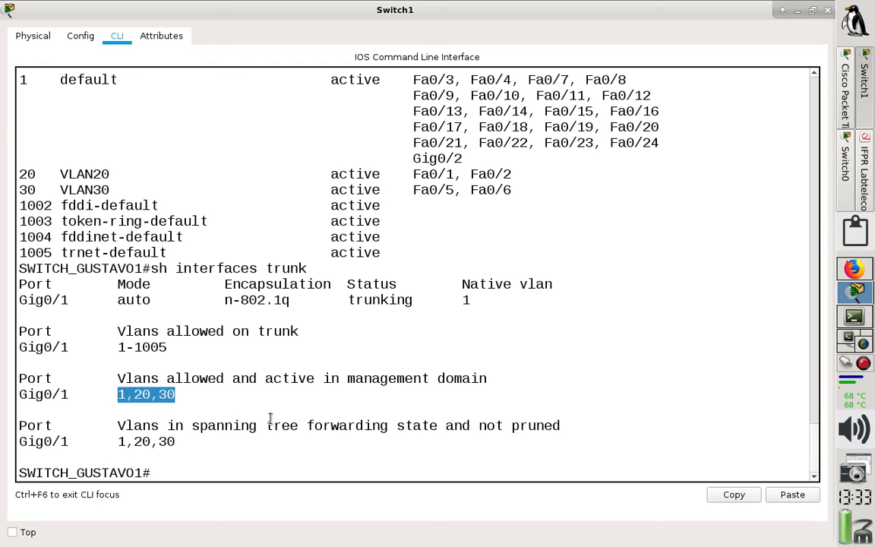
left_click_drag(117, 300, 153, 301)
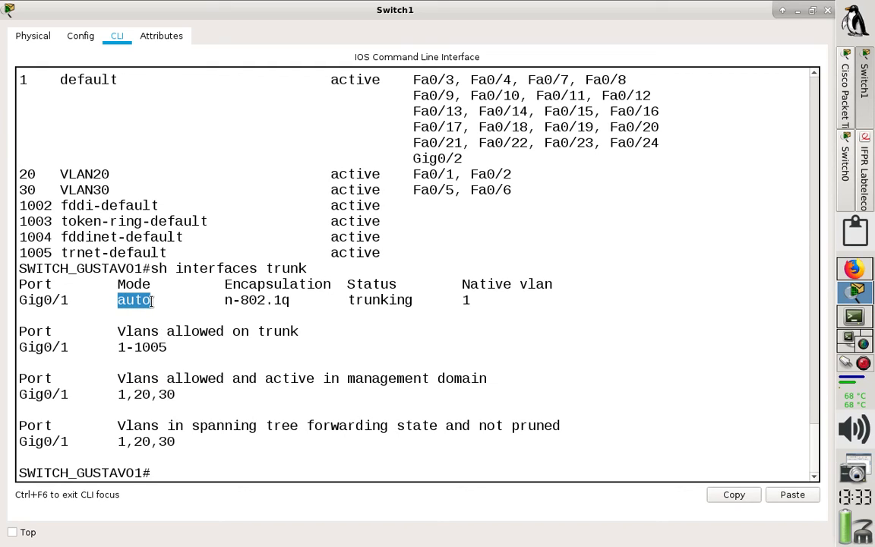
Review the ping table in worksheet question 4 and delete the current PDU scenario in Packet Tracer
left_click(869, 174)
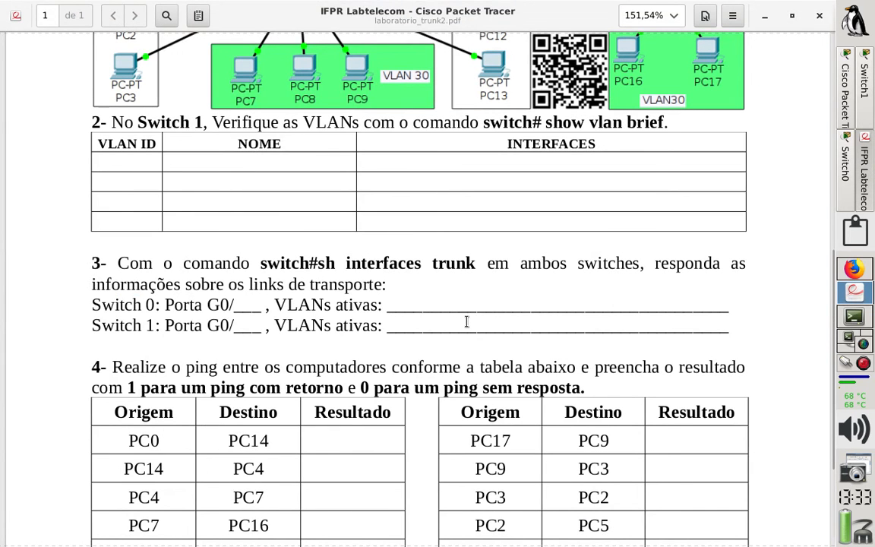
scroll(467, 322, "down", 3)
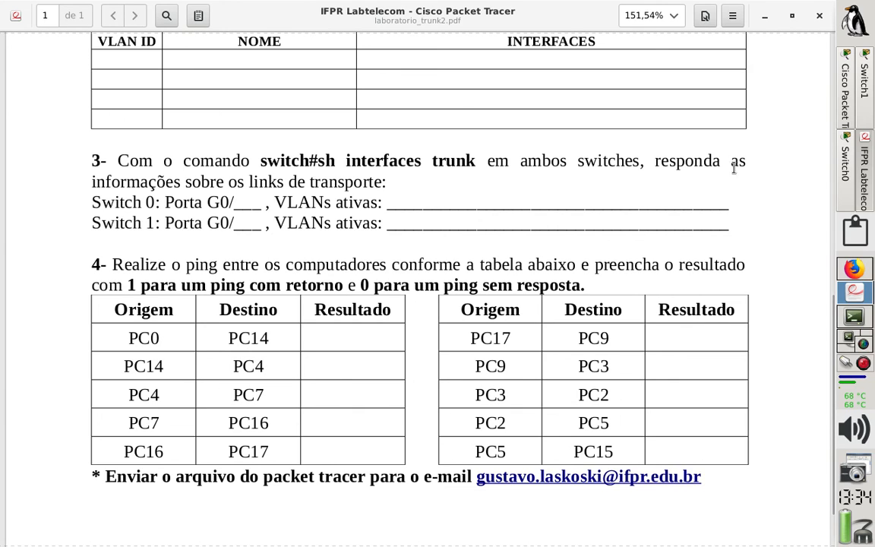
left_click(844, 96)
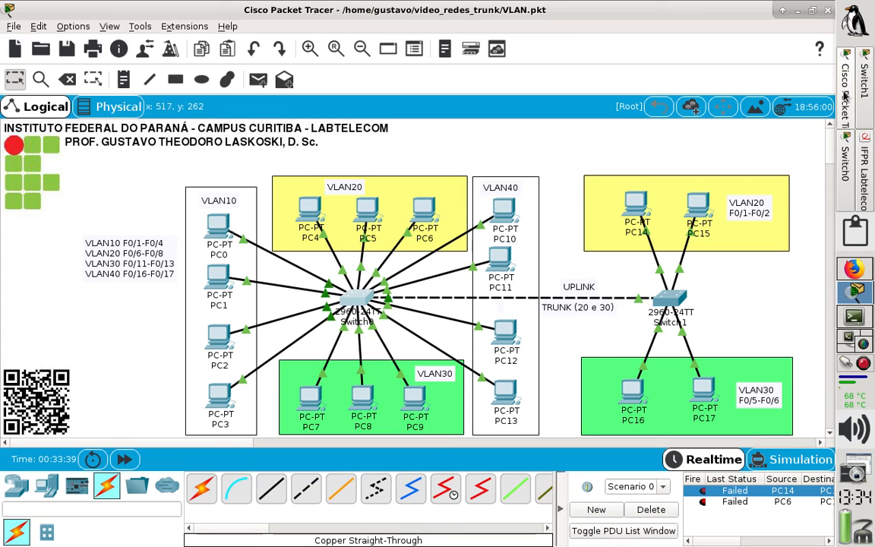
left_click(655, 511)
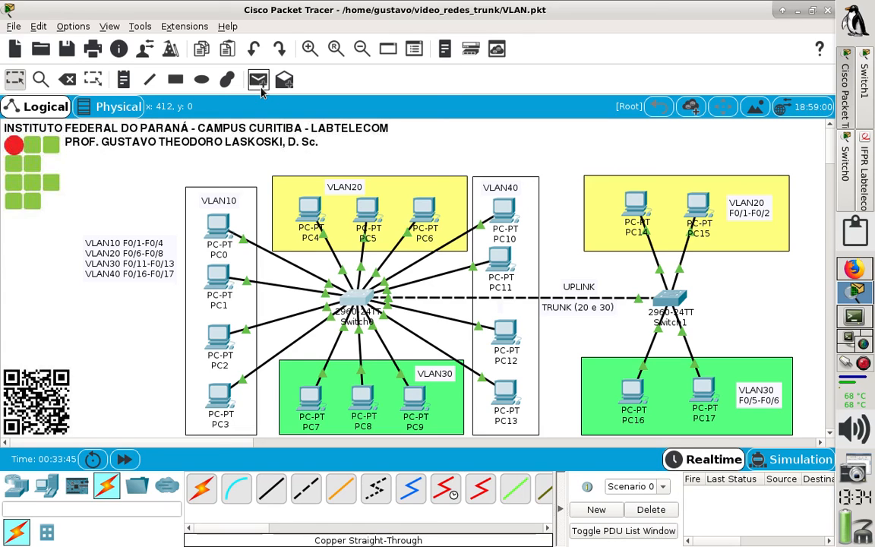
Send simple PDUs from PC0 to PC14 and from PC14 to PC4
left_click(258, 81)
left_click(215, 220)
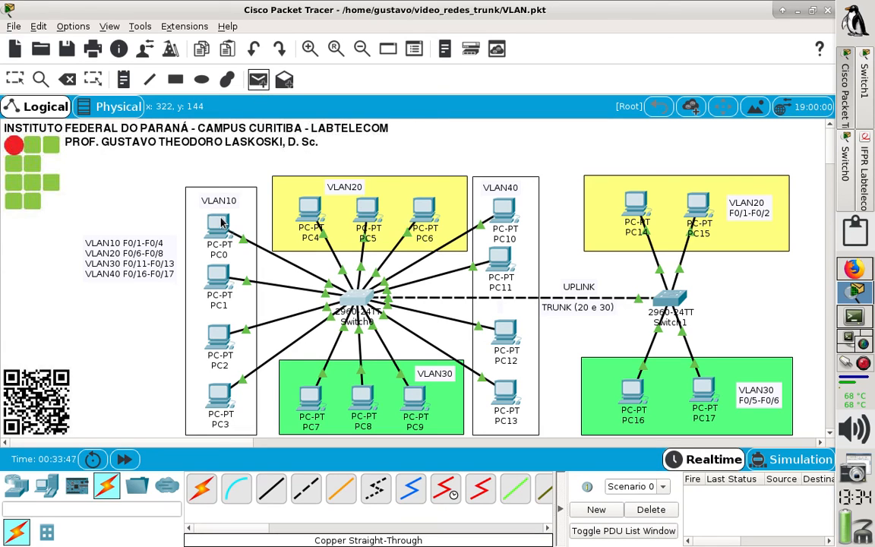
left_click(636, 213)
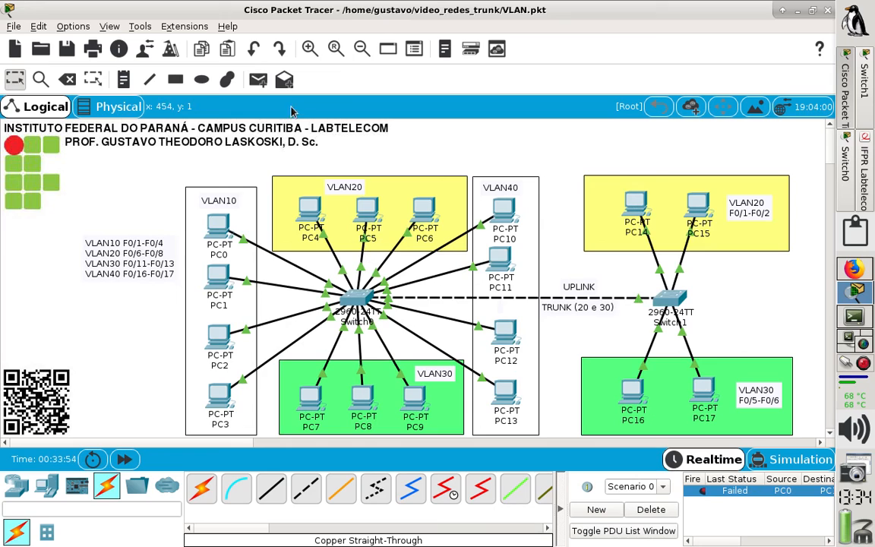
left_click(257, 79)
left_click(637, 210)
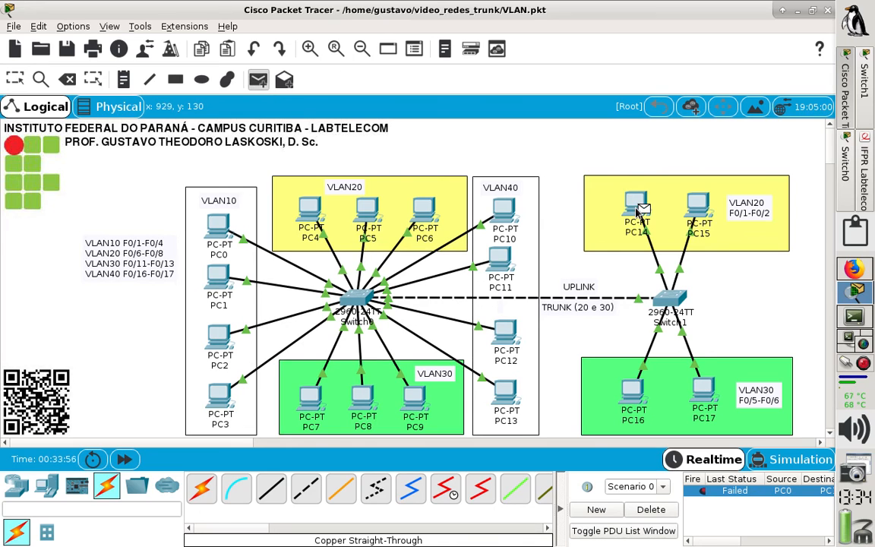
left_click(309, 218)
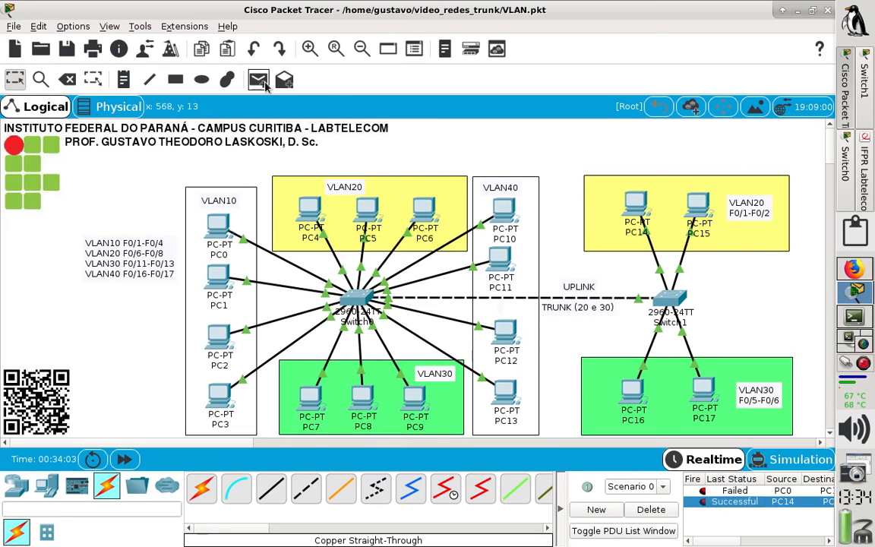
Send a simple PDU from PC4 to PC7 and select its entry in the PDU list
left_click(260, 81)
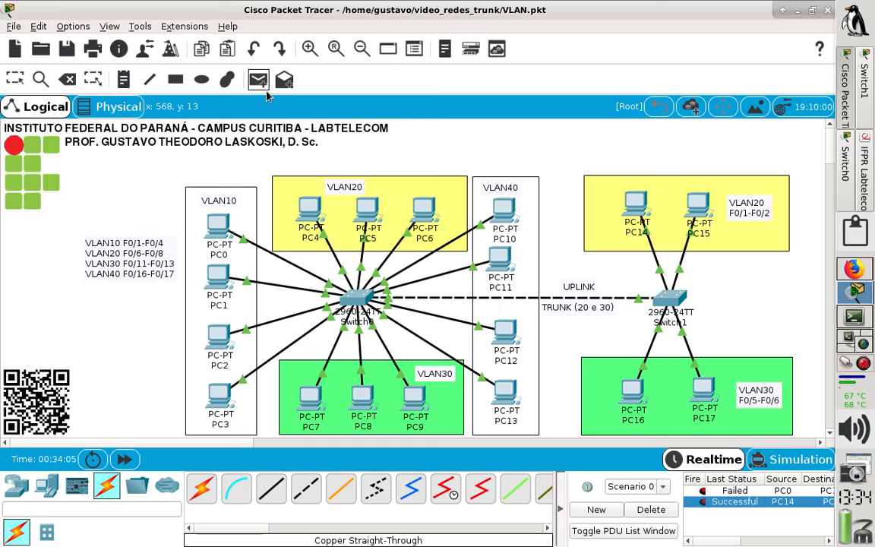
left_click(310, 210)
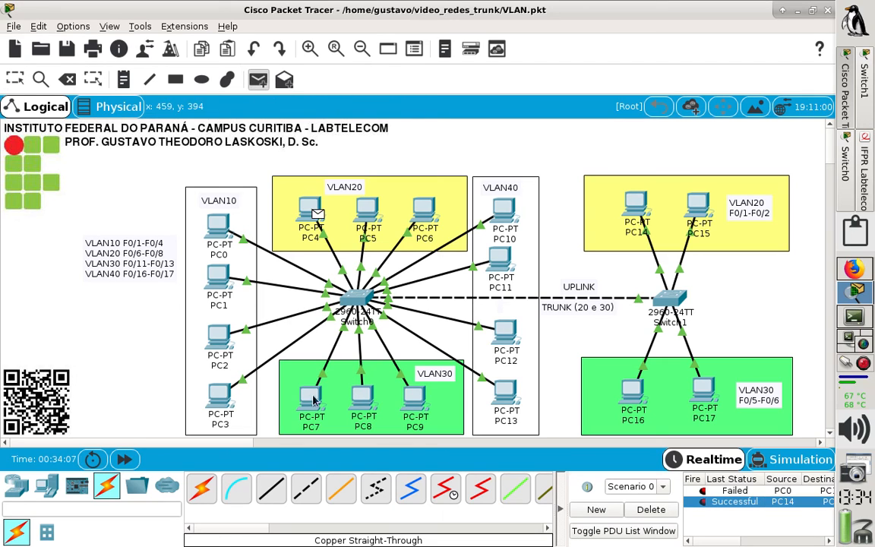
left_click(312, 403)
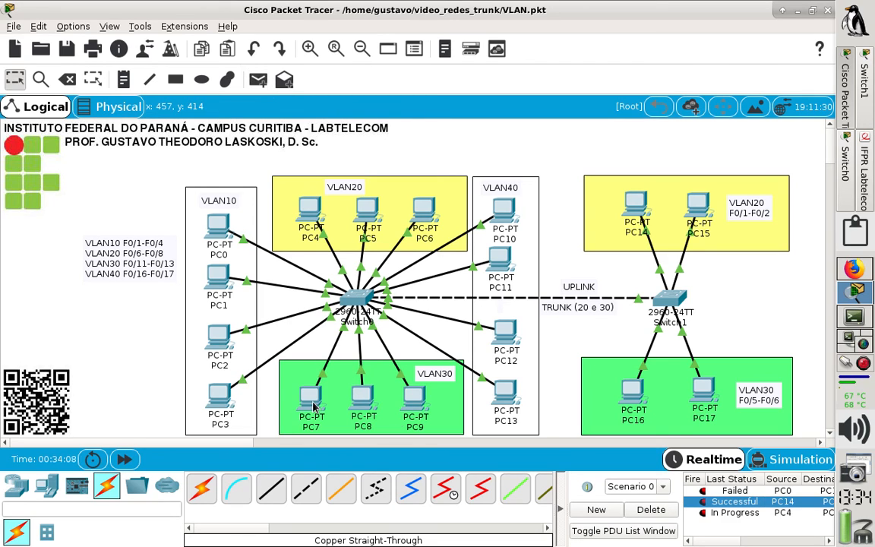
left_click(746, 514)
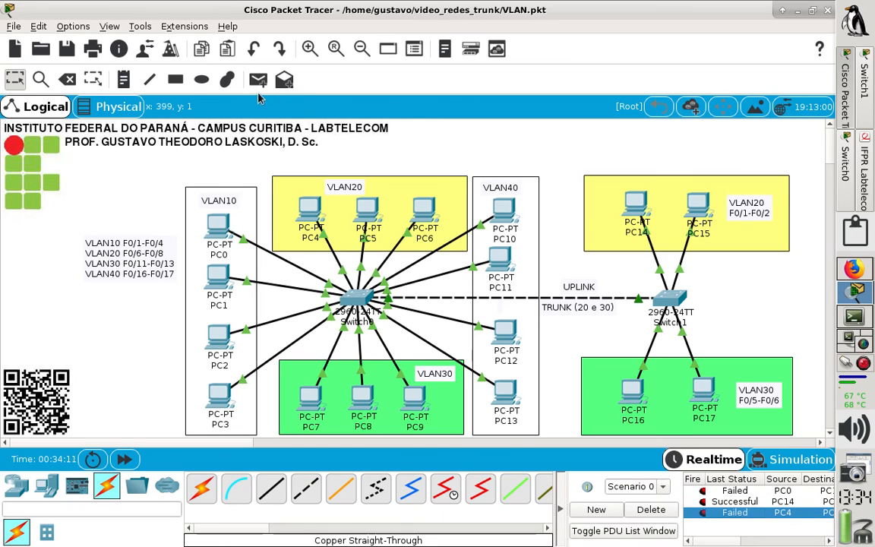
Send a simple PDU from PC7 to PC16 and select its entry in the PDU list
left_click(259, 80)
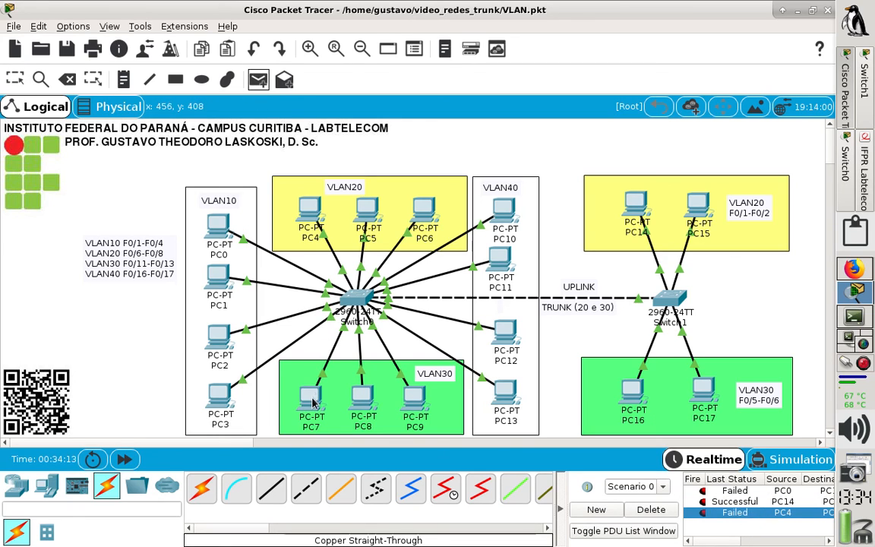
left_click(317, 402)
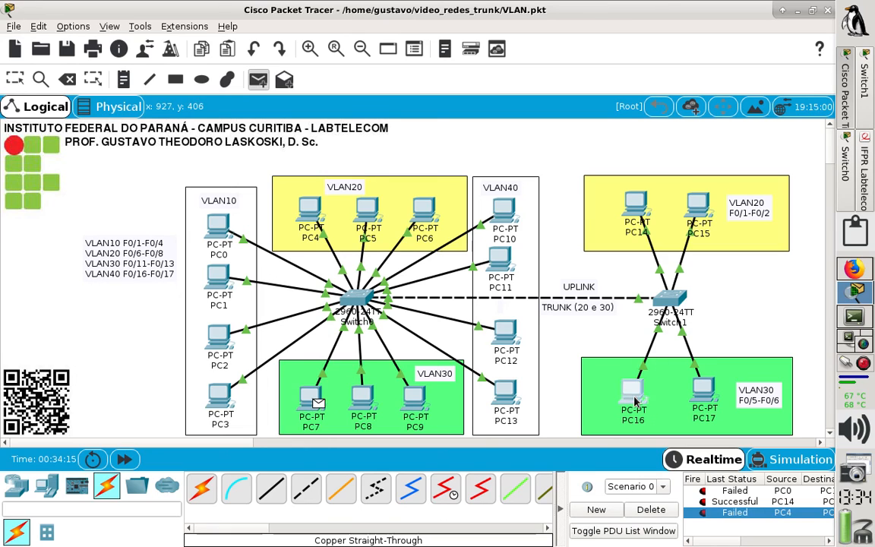
left_click(634, 398)
left_click(744, 524)
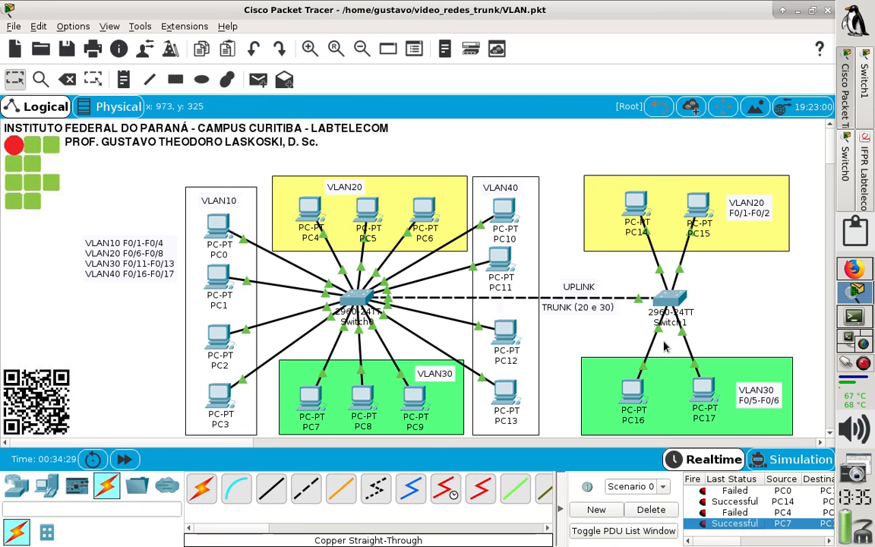
Save the running configuration of Switch0 with the wr command
left_click(844, 161)
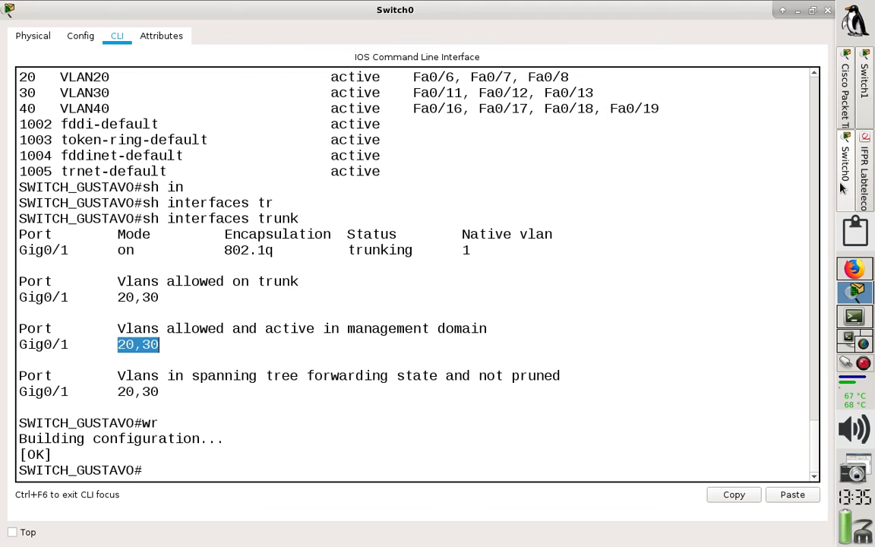
left_click(316, 468)
type("wr")
key("Return")
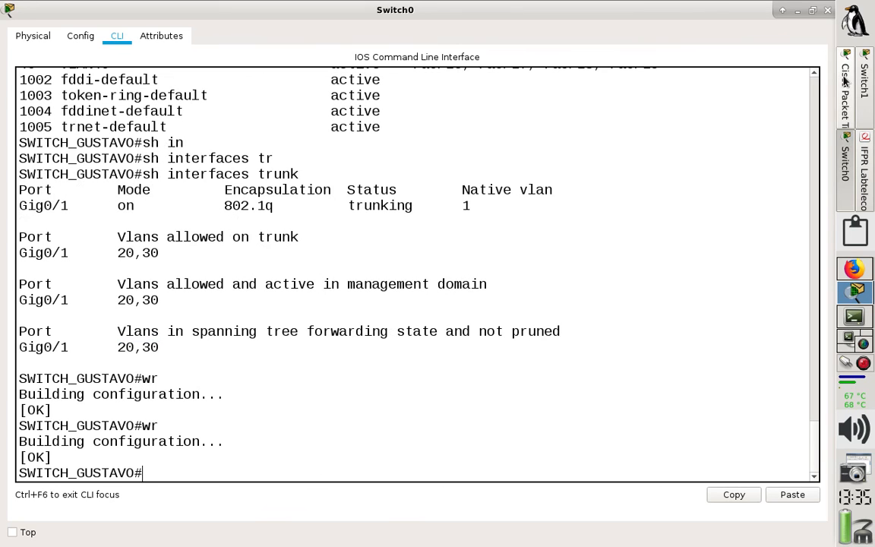
Save the running configuration of Switch1 with wr and return to the network topology
left_click(864, 76)
left_click(333, 418)
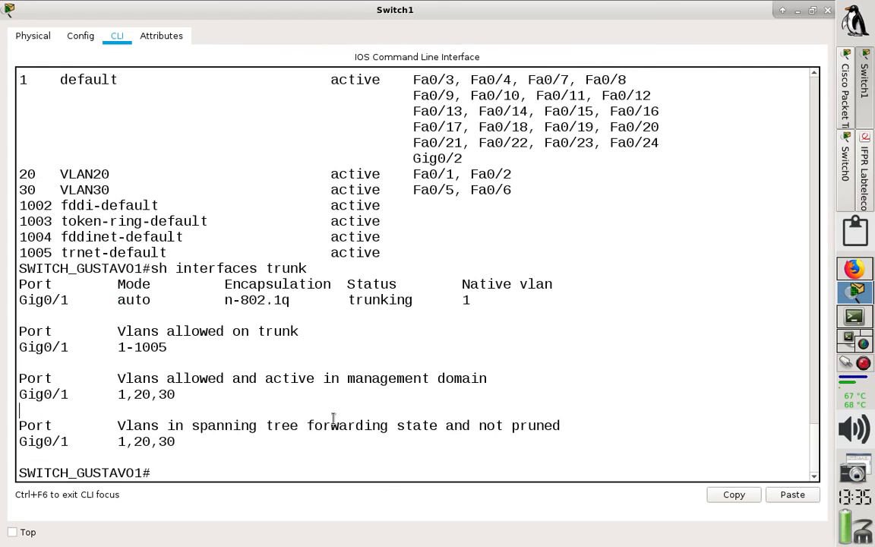
type("wr")
key("Return")
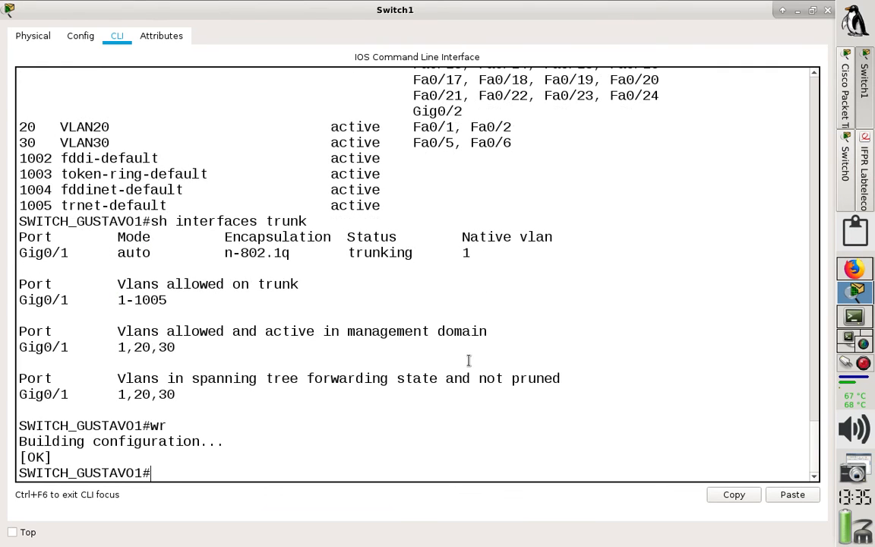
left_click(843, 118)
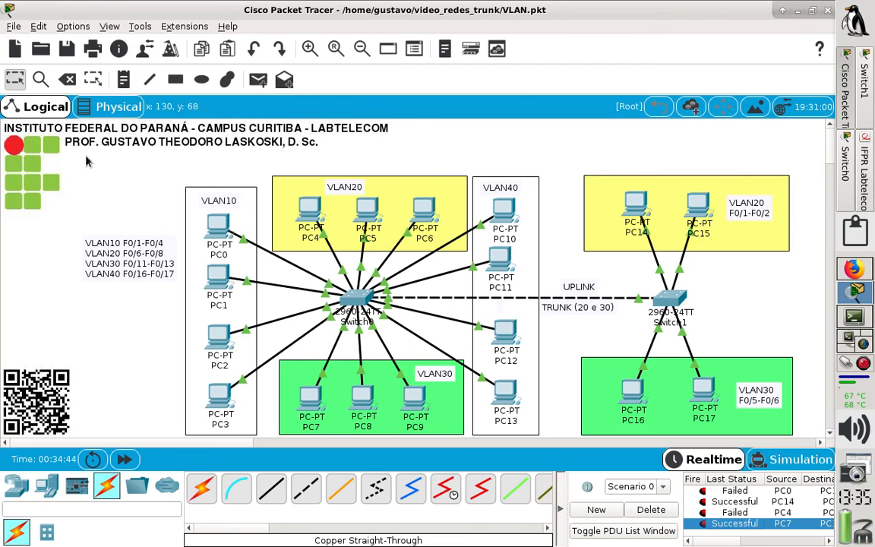
left_click(14, 26)
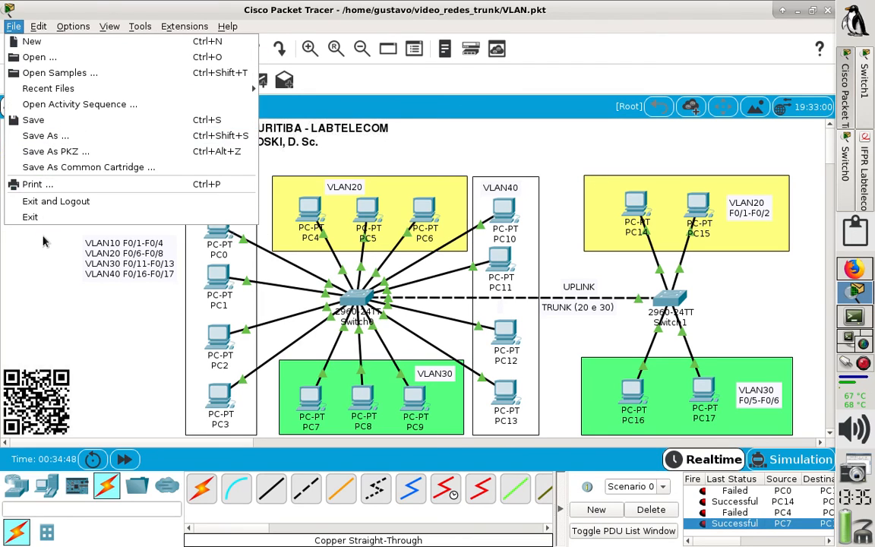
left_click(59, 267)
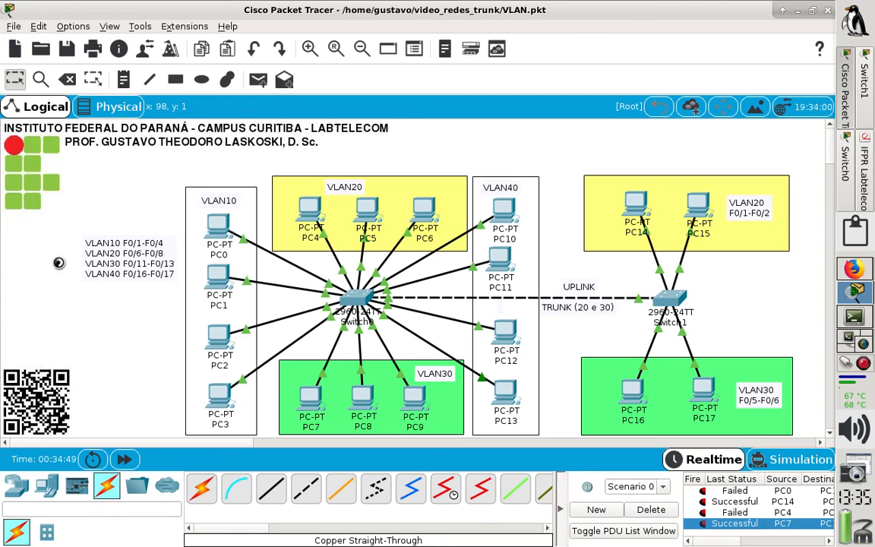